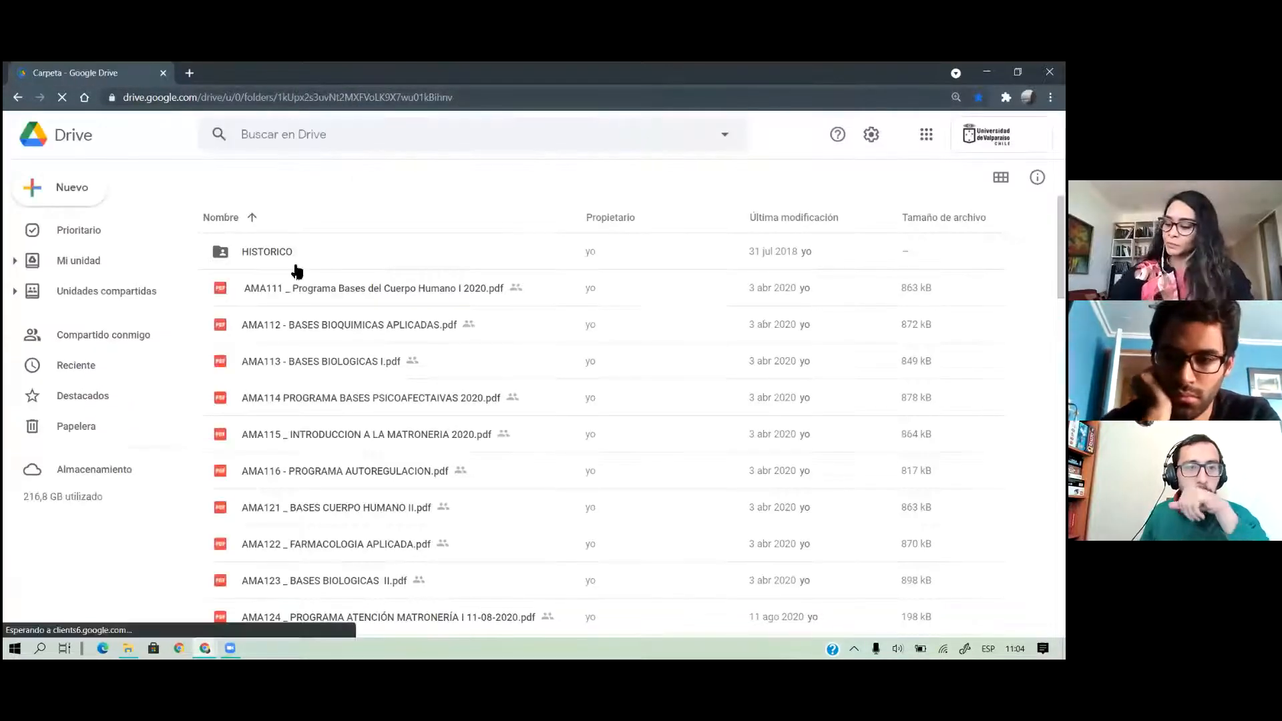
# Go to My Drive (Mi unidad) in Google Drive to list its folders
pyautogui.click(91, 265)
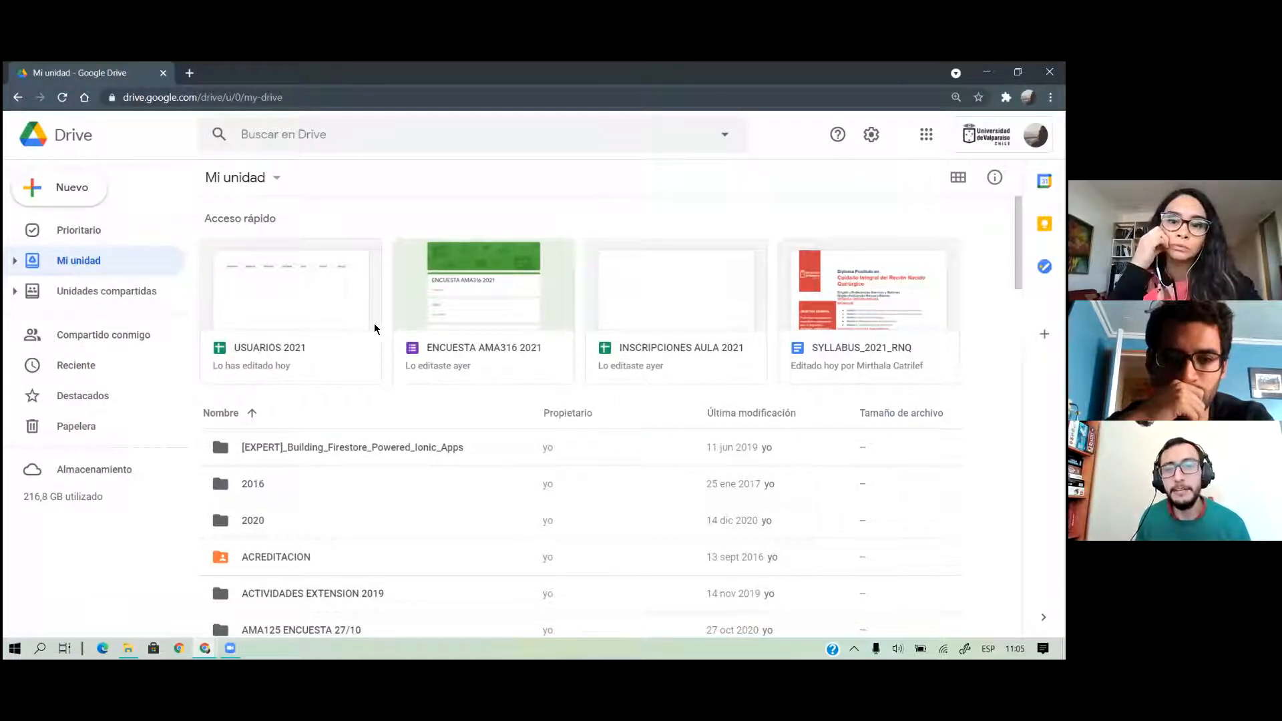
# Create a new folder named PRUEBAS in My Drive
pyautogui.scroll(-4, 352, 419)
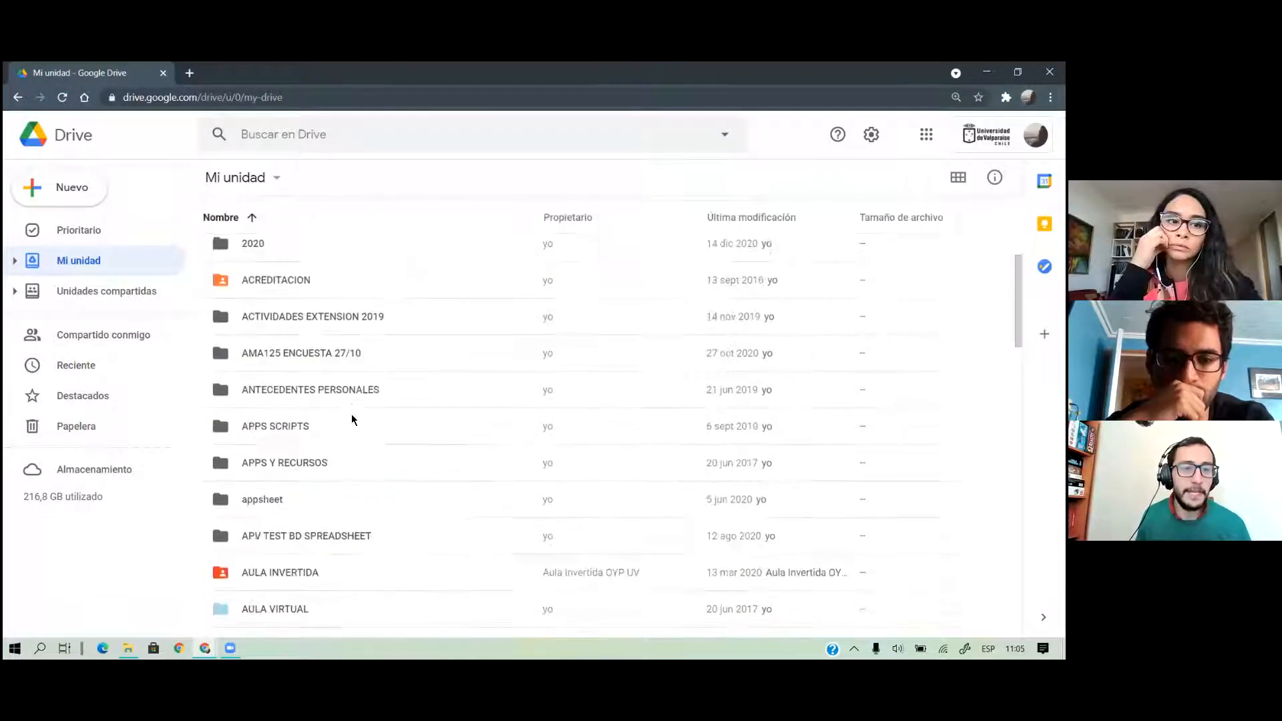
pyautogui.click(51, 189)
pyautogui.click(94, 194)
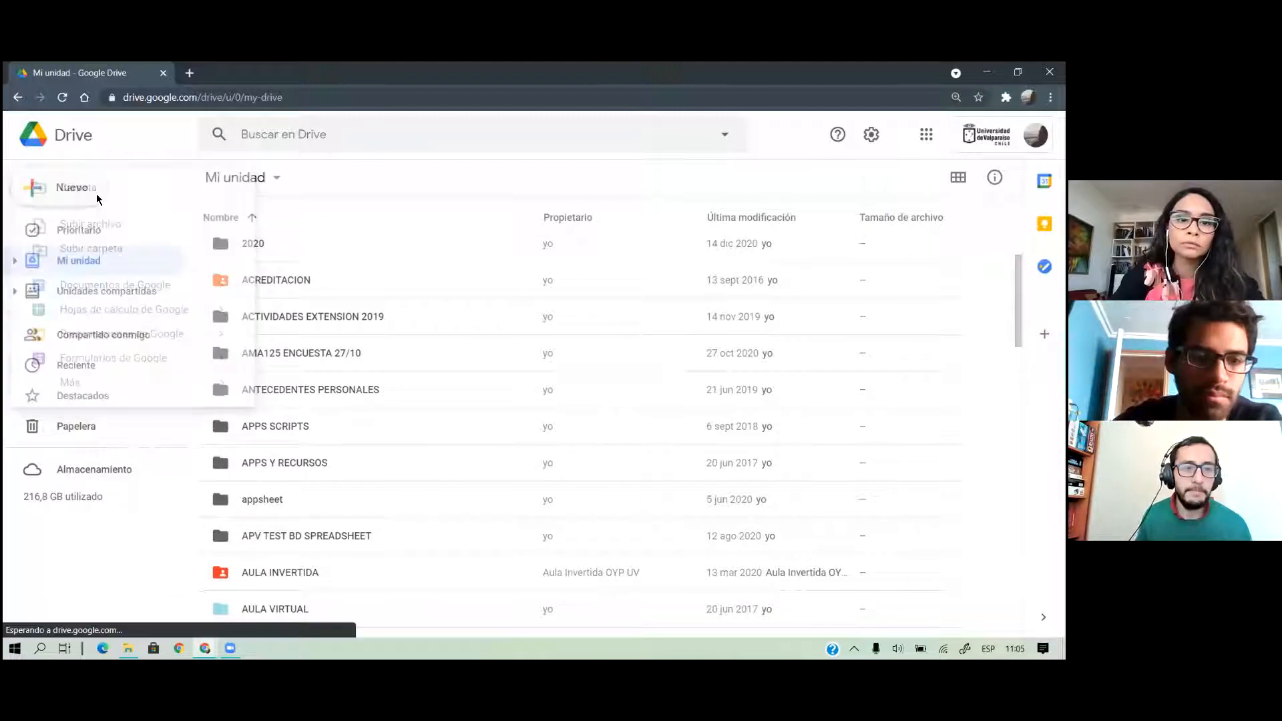
pyautogui.write('PRUEBAS')
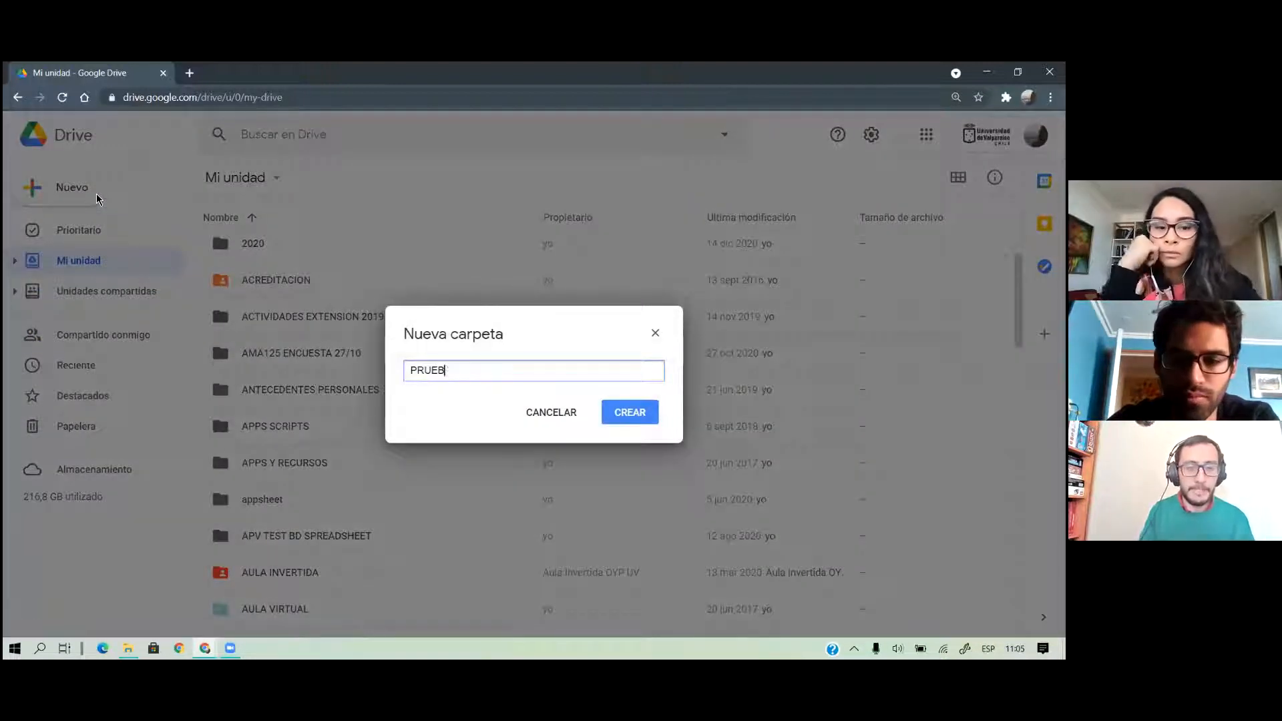
pyautogui.press('Return')
# Open the PRUEBAS folder and create a new blank Google Sheets spreadsheet inside it
pyautogui.scroll(-10, 315, 443)
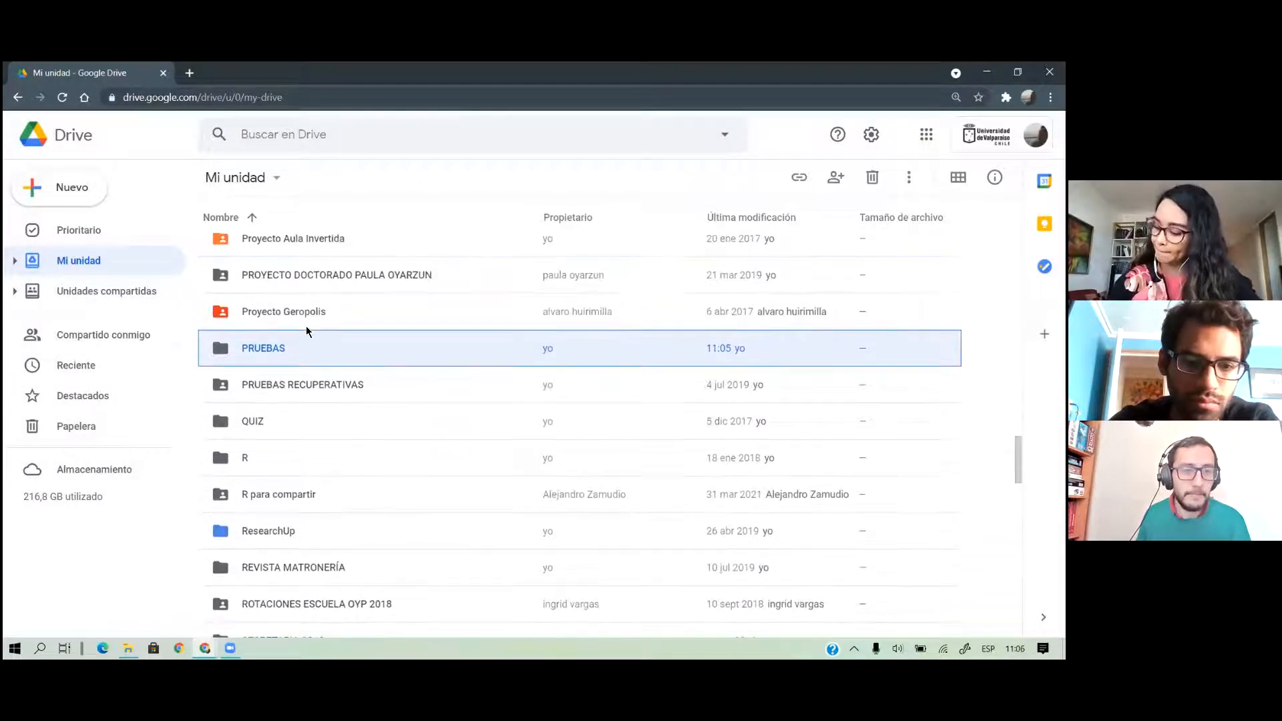
pyautogui.doubleClick(305, 339)
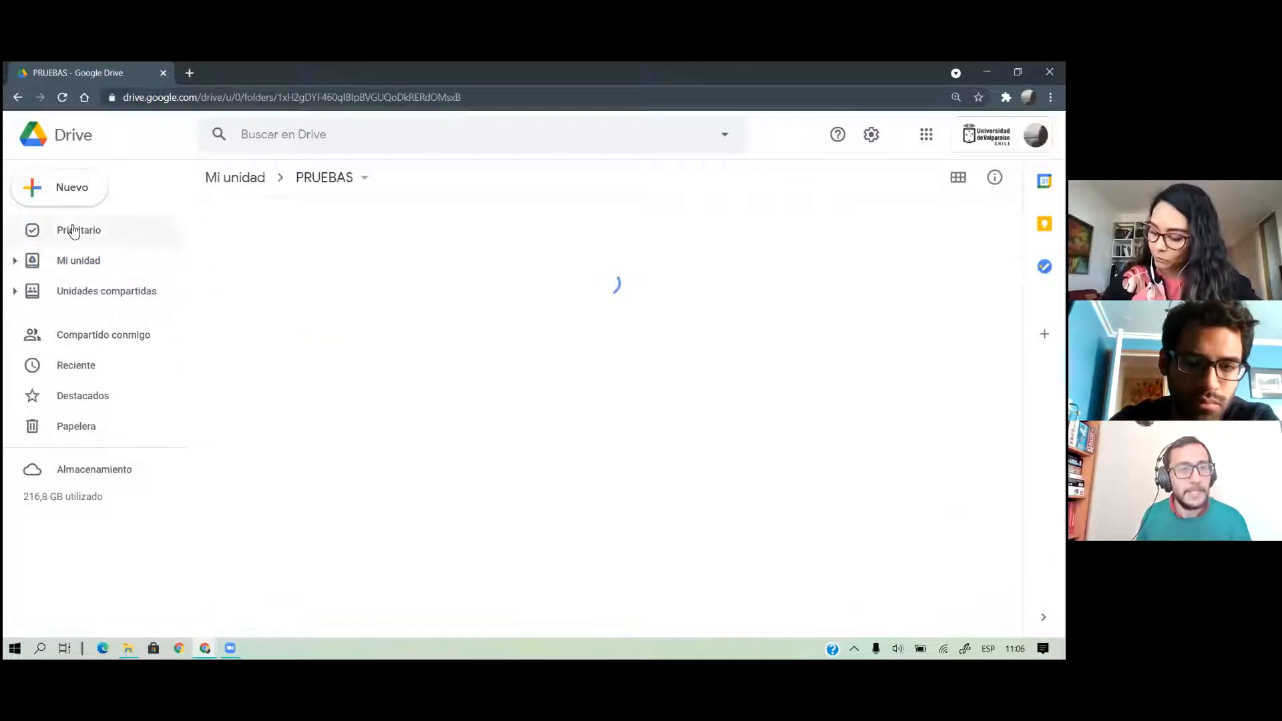
pyautogui.click(57, 200)
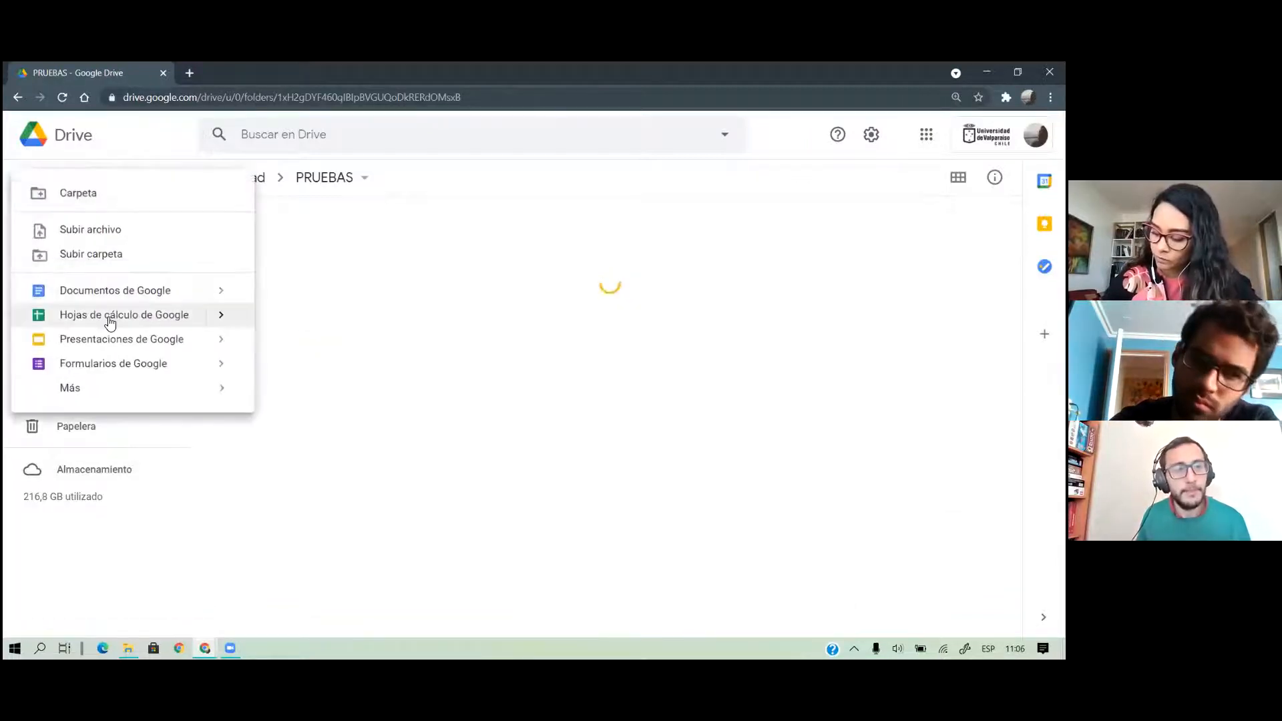
pyautogui.click(109, 322)
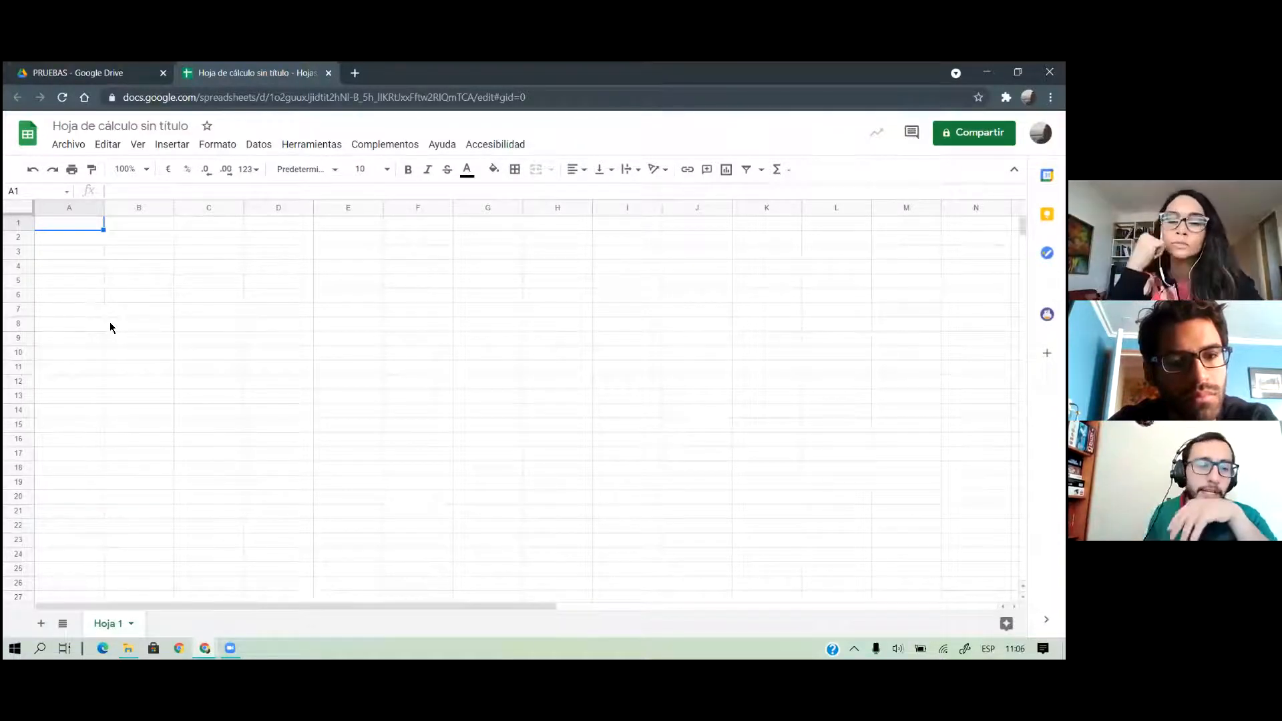
# Rename the first sheet to RUBRICA and add a second sheet named Datos
pyautogui.doubleClick(115, 632)
pyautogui.write('RUBRICA')
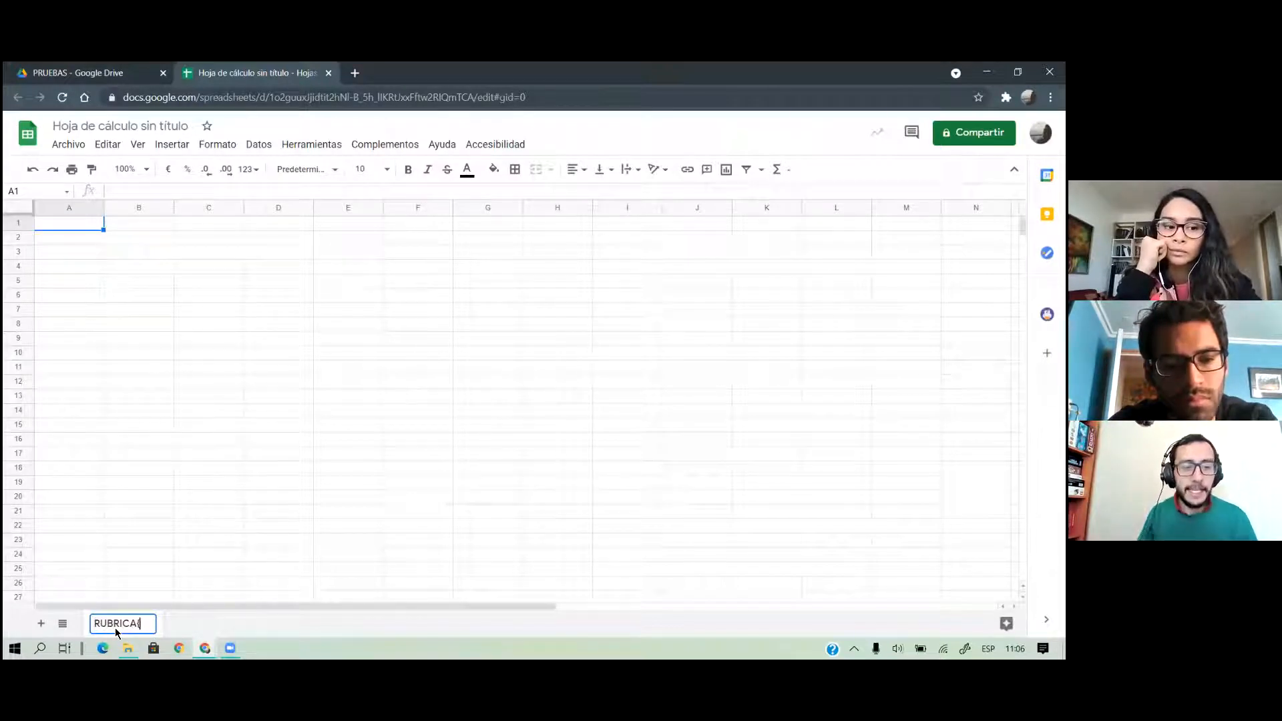
pyautogui.press('Return')
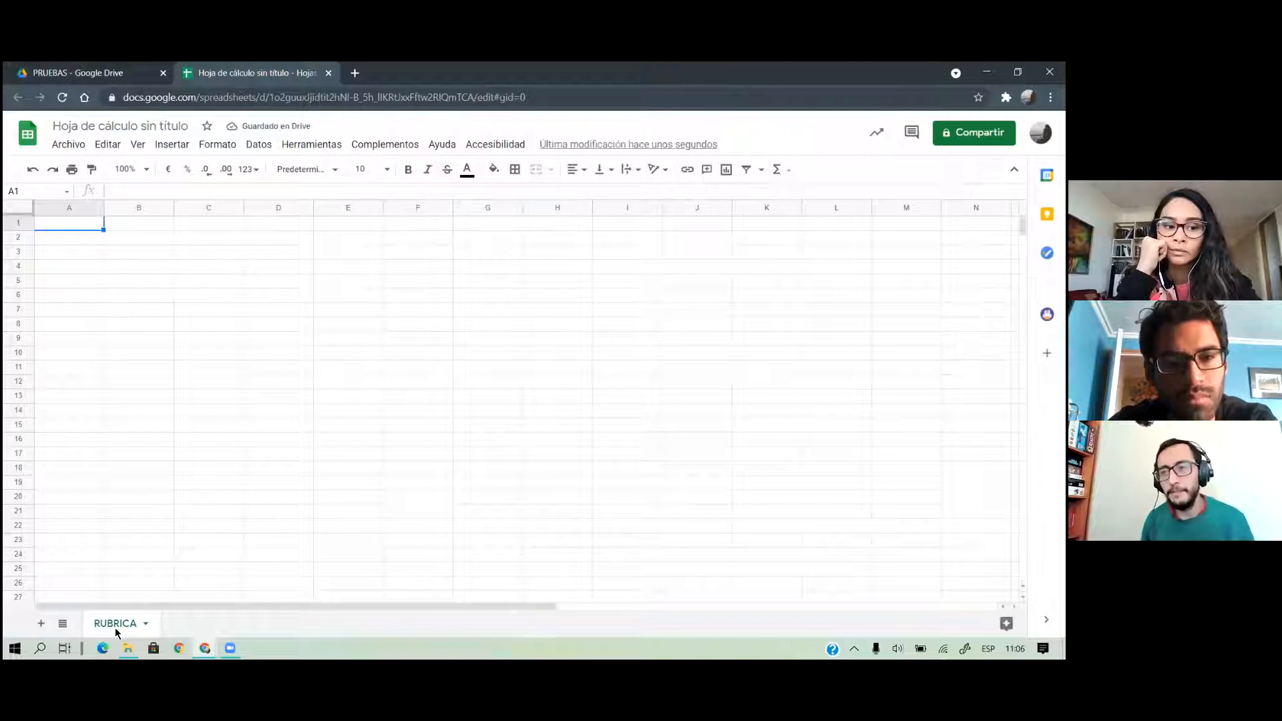
pyautogui.click(40, 623)
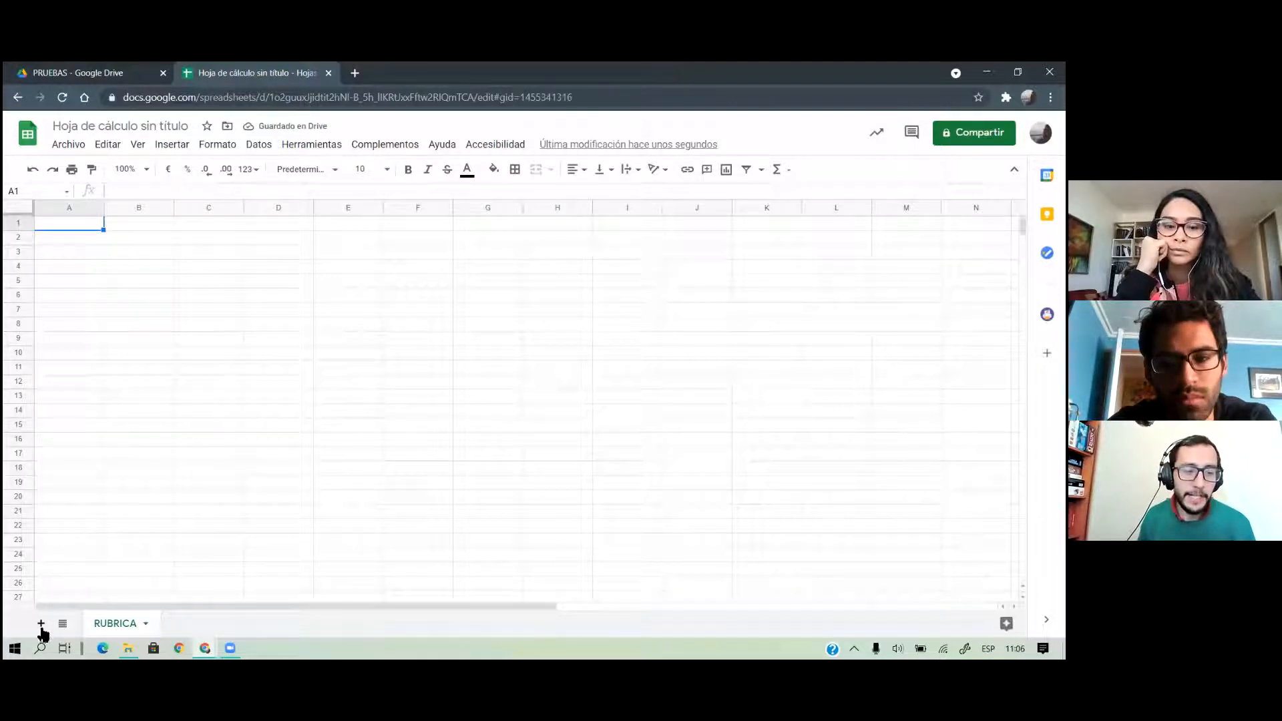
pyautogui.doubleClick(187, 624)
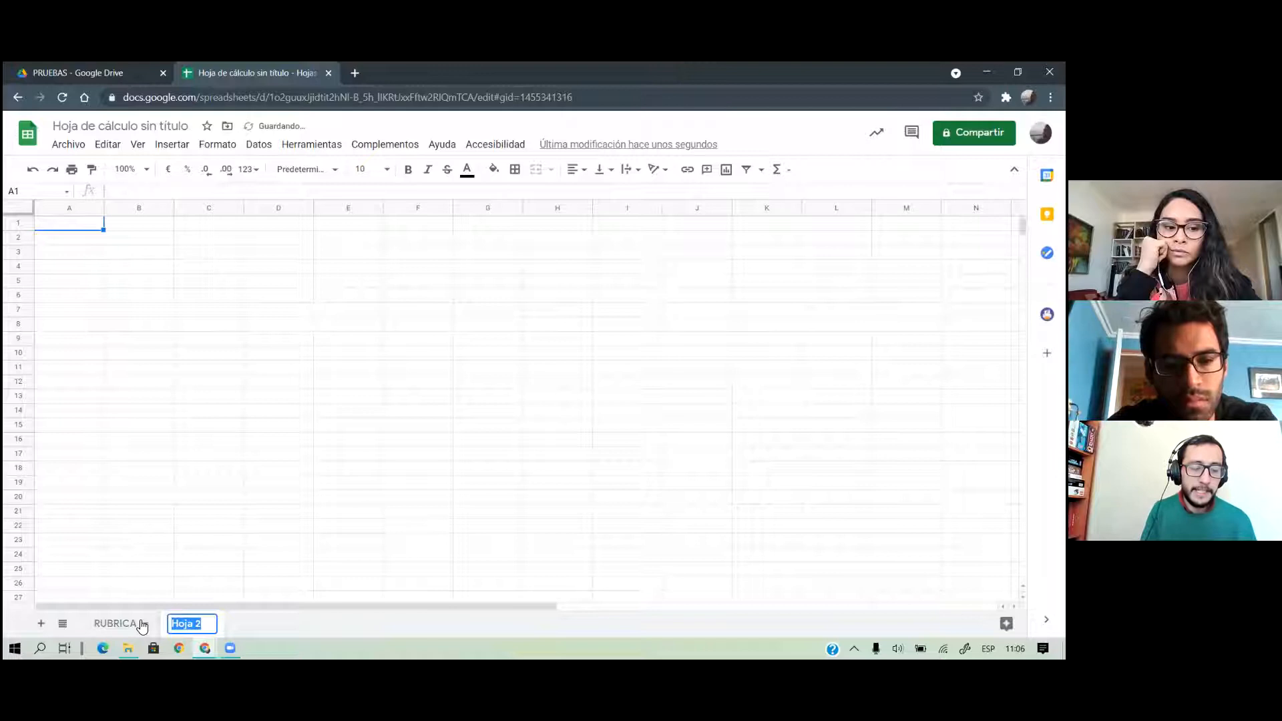
pyautogui.write('Datos')
pyautogui.press('Return')
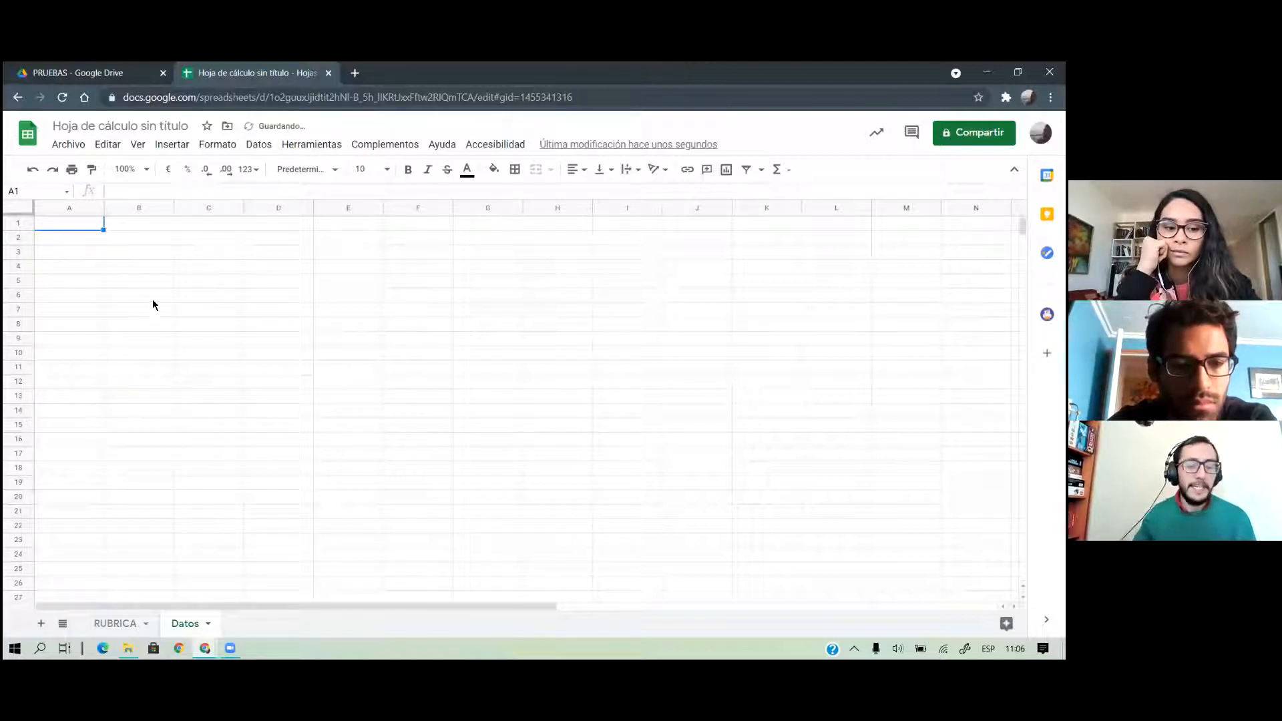
# Enter the Datos headers NOMBRE, APELLIDO and CORREO in A1:C1
pyautogui.write('NOMBRE')
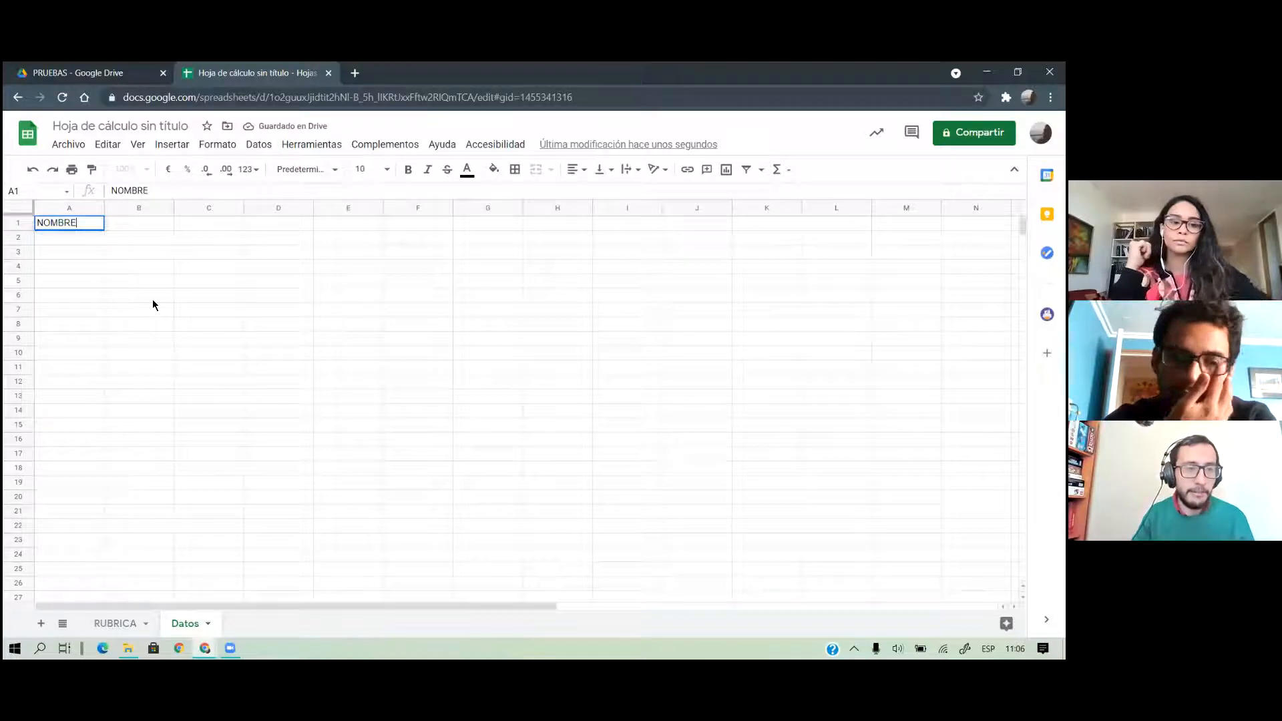
pyautogui.press('Tab')
pyautogui.write('APELLIDO')
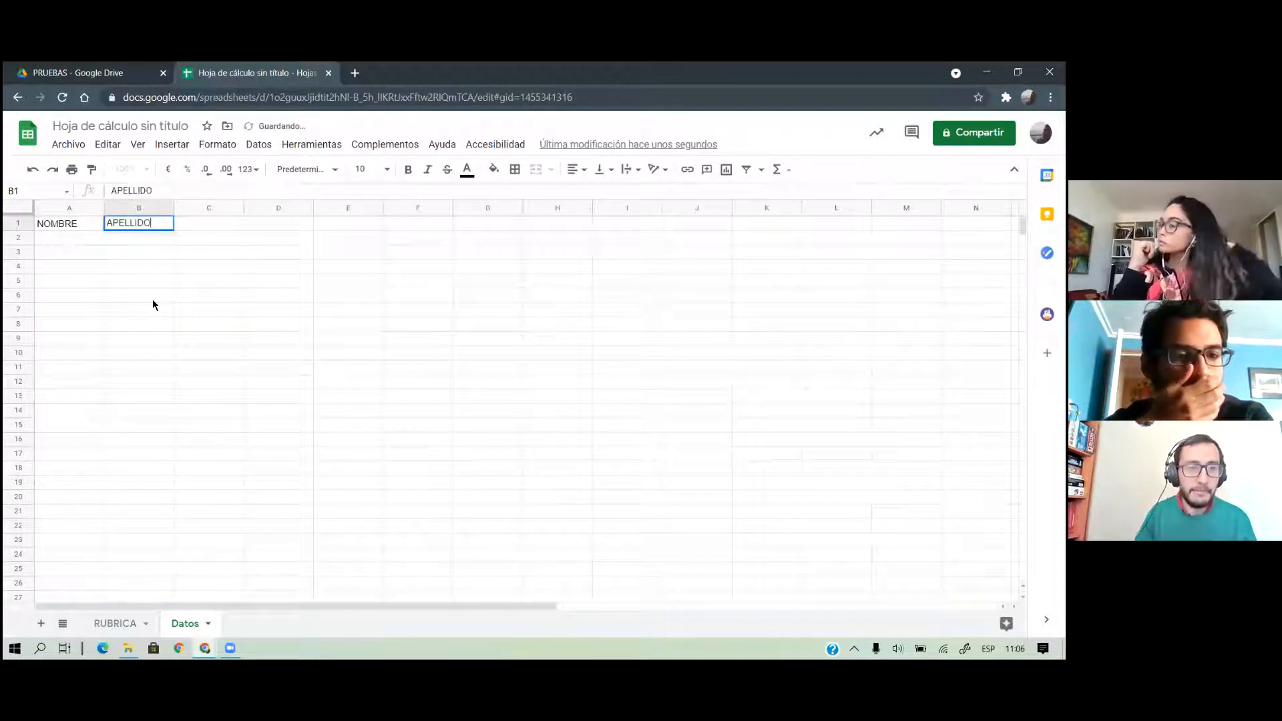
pyautogui.press('Tab')
pyautogui.write('COREWE')
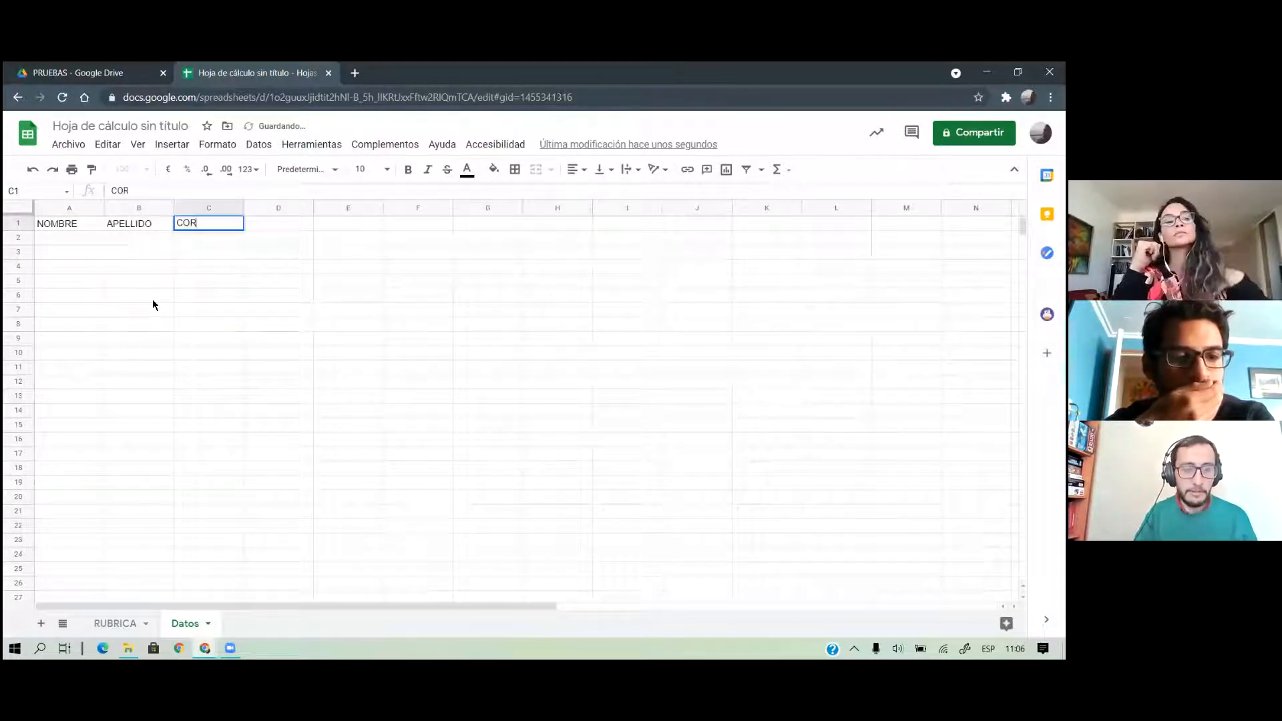
pyautogui.press('BackSpace')
pyautogui.press('BackSpace')
pyautogui.press('BackSpace')
pyautogui.write('REO')
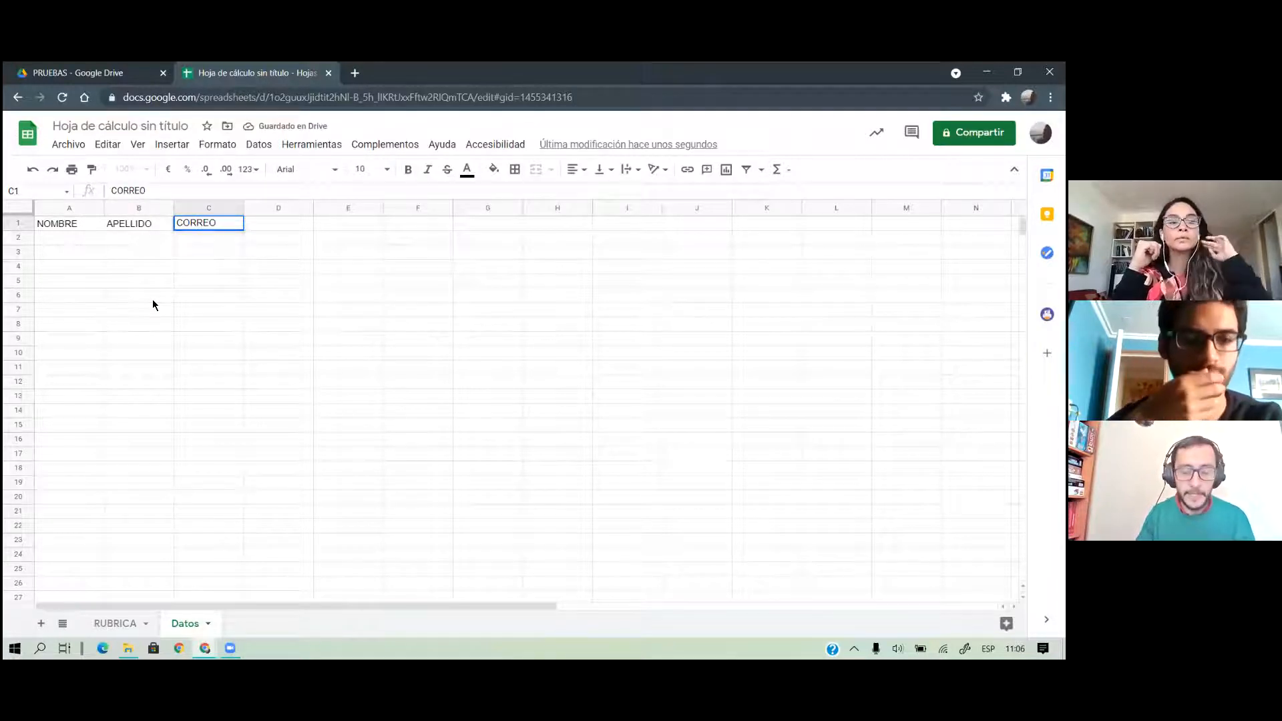
pyautogui.press('Tab')
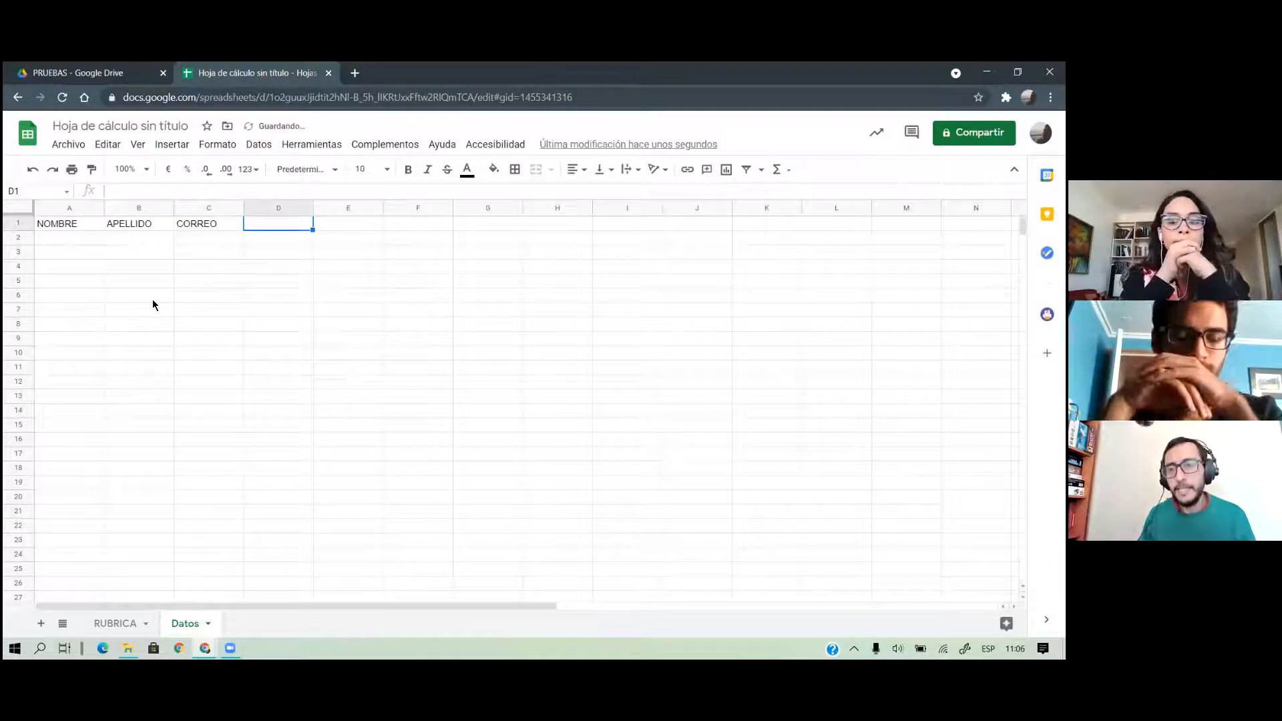
# Enter the headers ITEM 1, ITEM 2, ITEM 3, NOTA and OBSERVACIONES in D1:H1
pyautogui.write('ITEM 1')
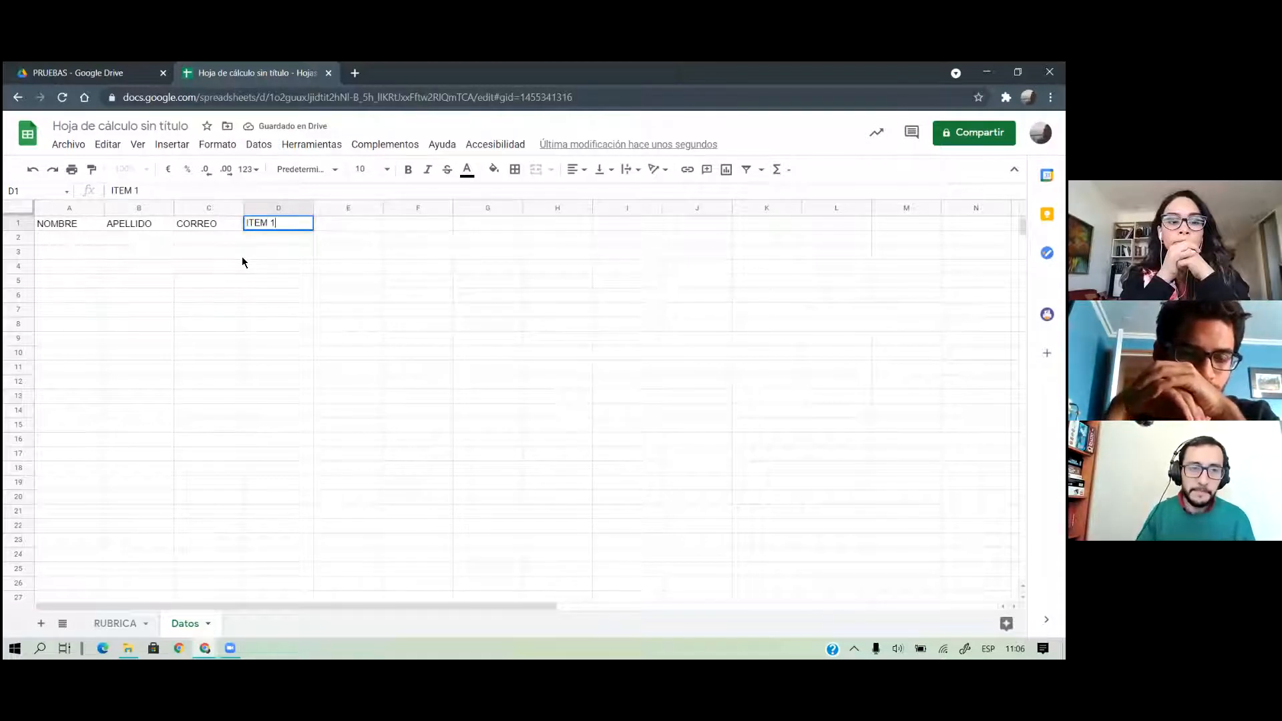
pyautogui.press('Tab')
pyautogui.write('IT')
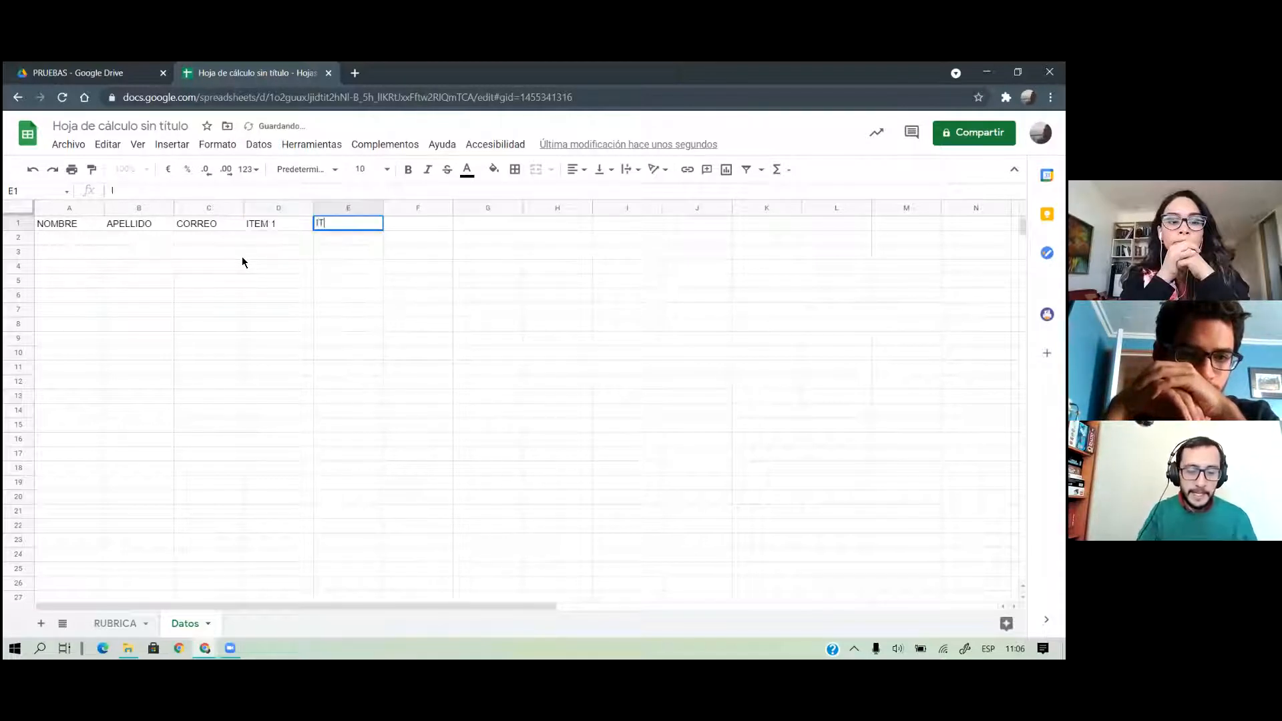
pyautogui.write('EM 2')
pyautogui.press('Tab')
pyautogui.write('ITEM 3')
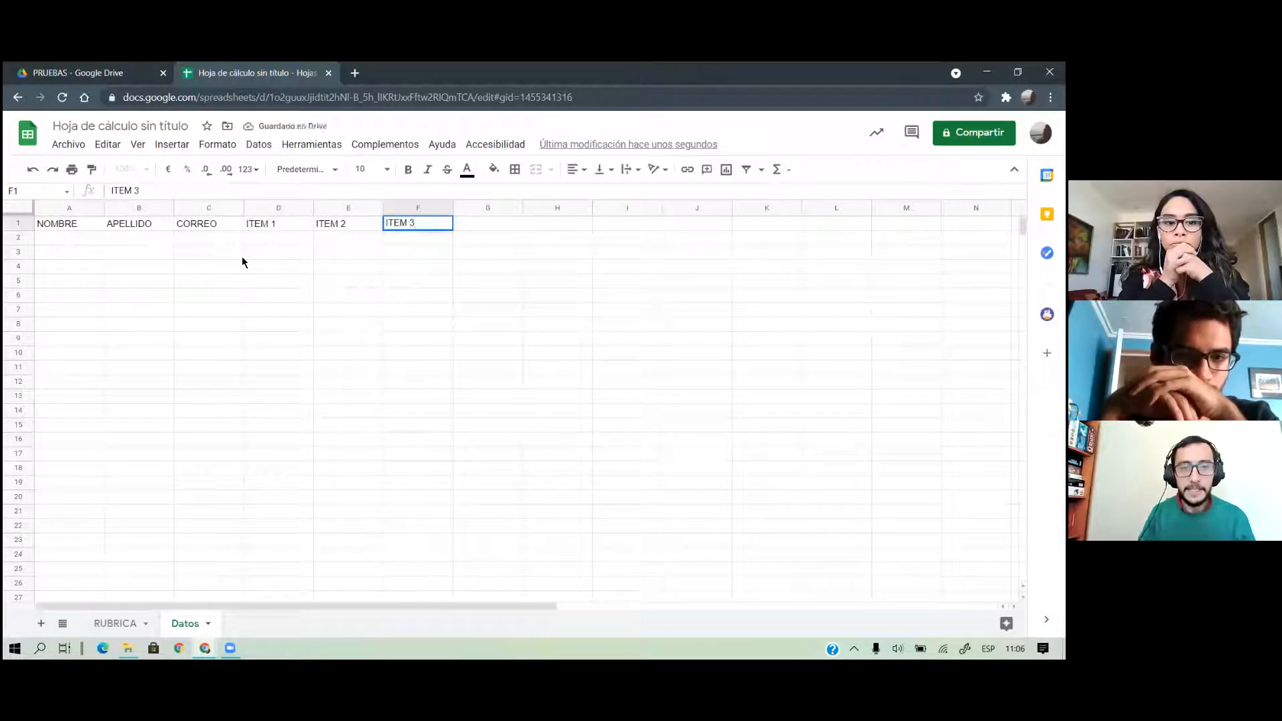
pyautogui.press('Tab')
pyautogui.write('NOTA')
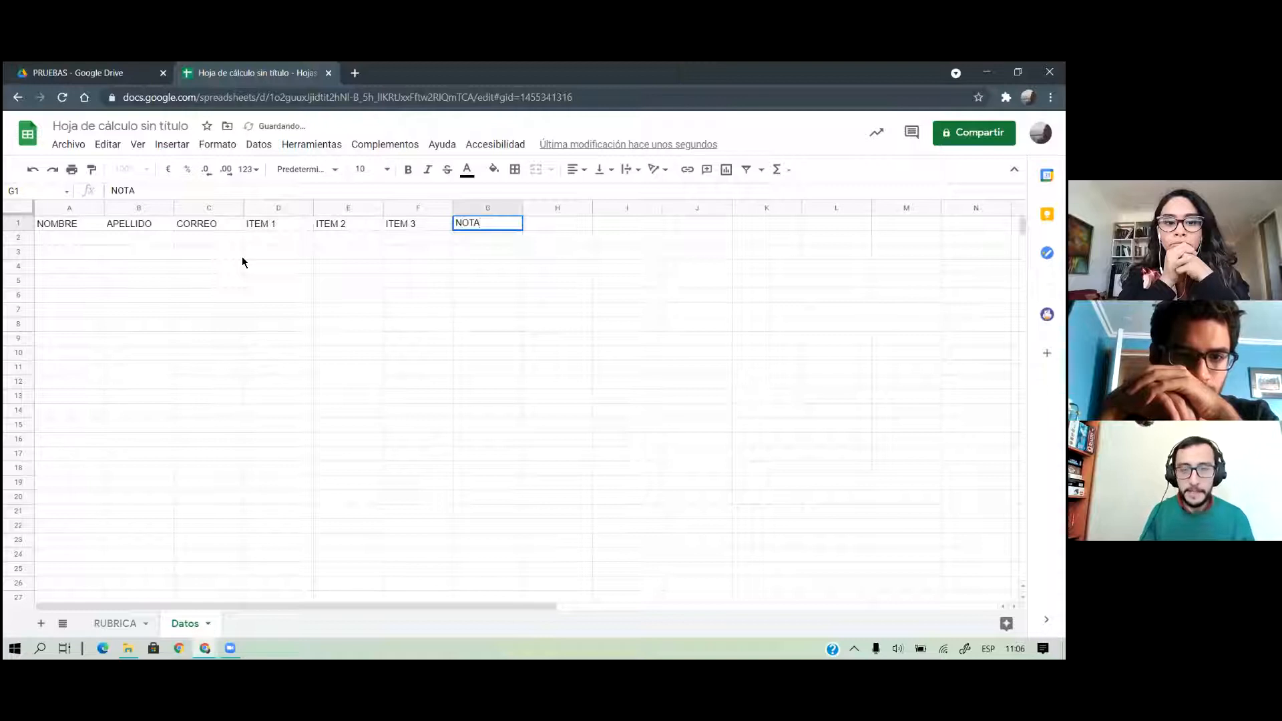
pyautogui.press('Tab')
pyautogui.write('OBSERVACIONES')
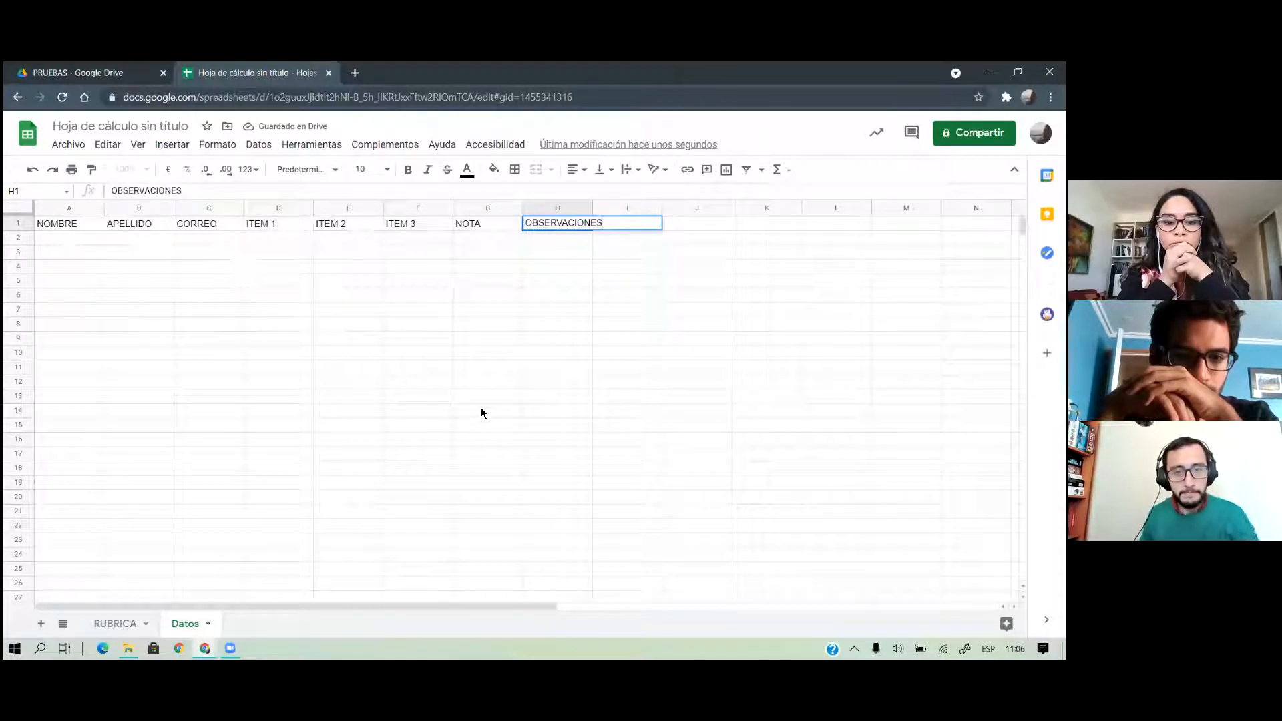
pyautogui.click(475, 399)
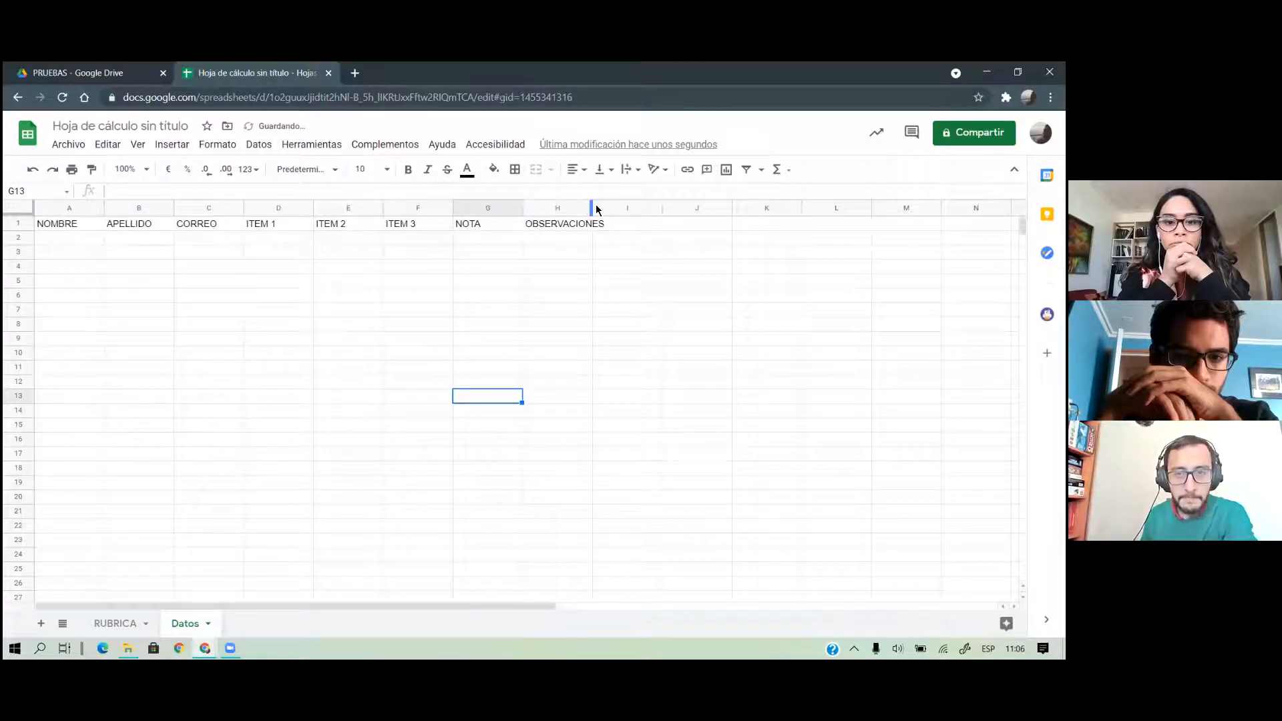
# Widen column H, heighten row 1, and give the header row blue fill with white text
pyautogui.moveTo(592, 207); pyautogui.dragTo(641, 199)
pyautogui.moveTo(18, 230)
pyautogui.mouseDown()
pyautogui.moveTo(21, 253)
pyautogui.moveTo(512, 221)
pyautogui.moveTo(574, 244)
pyautogui.mouseUp()
pyautogui.click(494, 169)
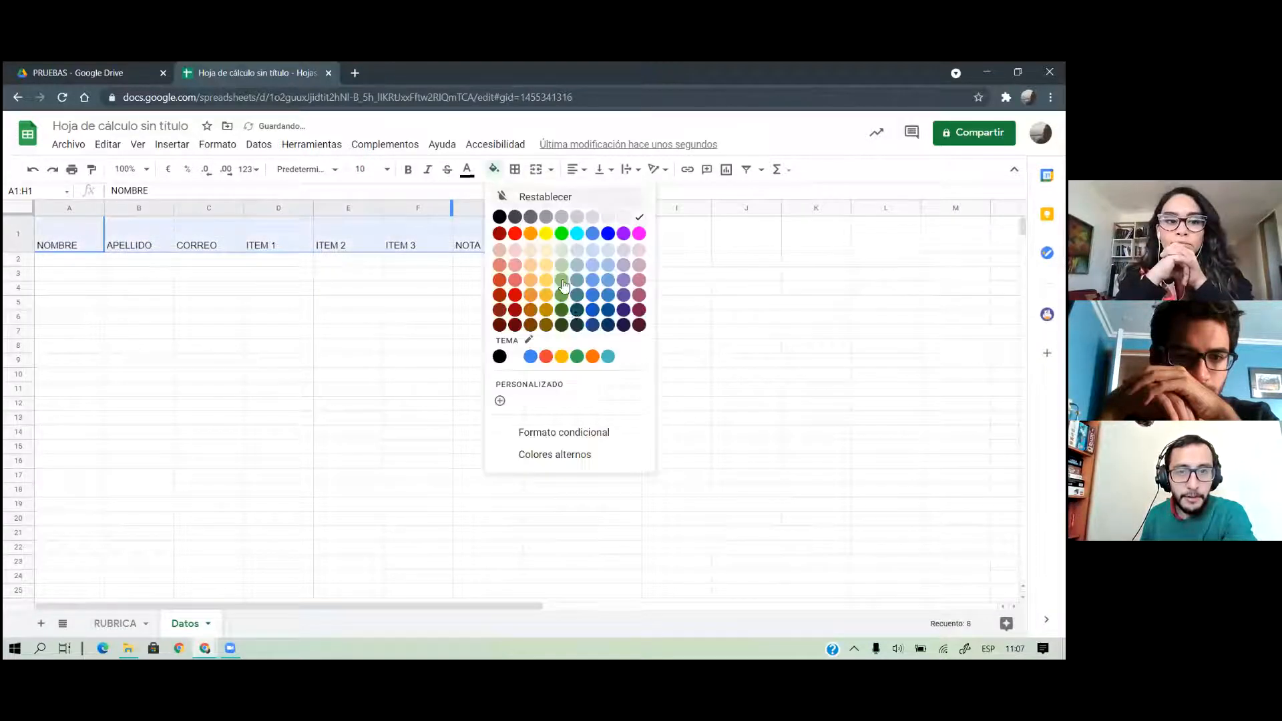
pyautogui.click(530, 356)
pyautogui.click(467, 169)
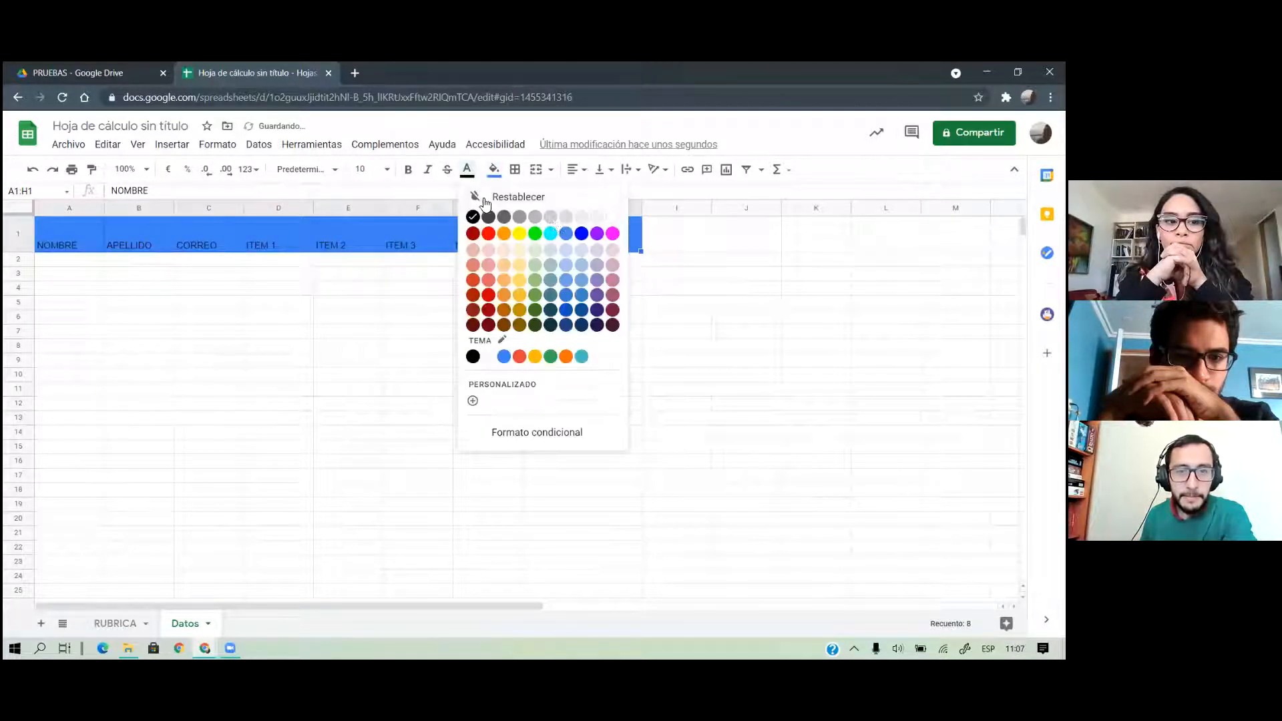
pyautogui.click(444, 361)
# Centre the A1:H1 headers vertically and horizontally, then select cell A2
pyautogui.moveTo(86, 245); pyautogui.dragTo(579, 244)
pyautogui.click(601, 169)
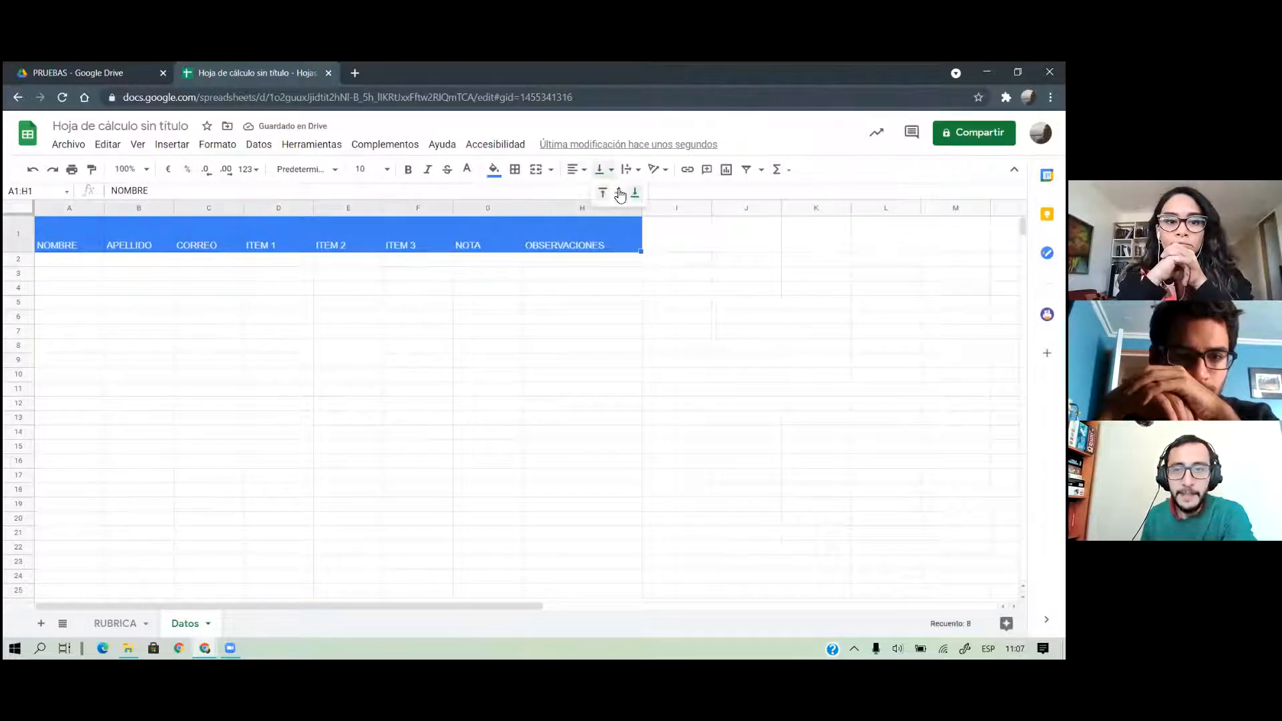
pyautogui.click(620, 192)
pyautogui.click(572, 169)
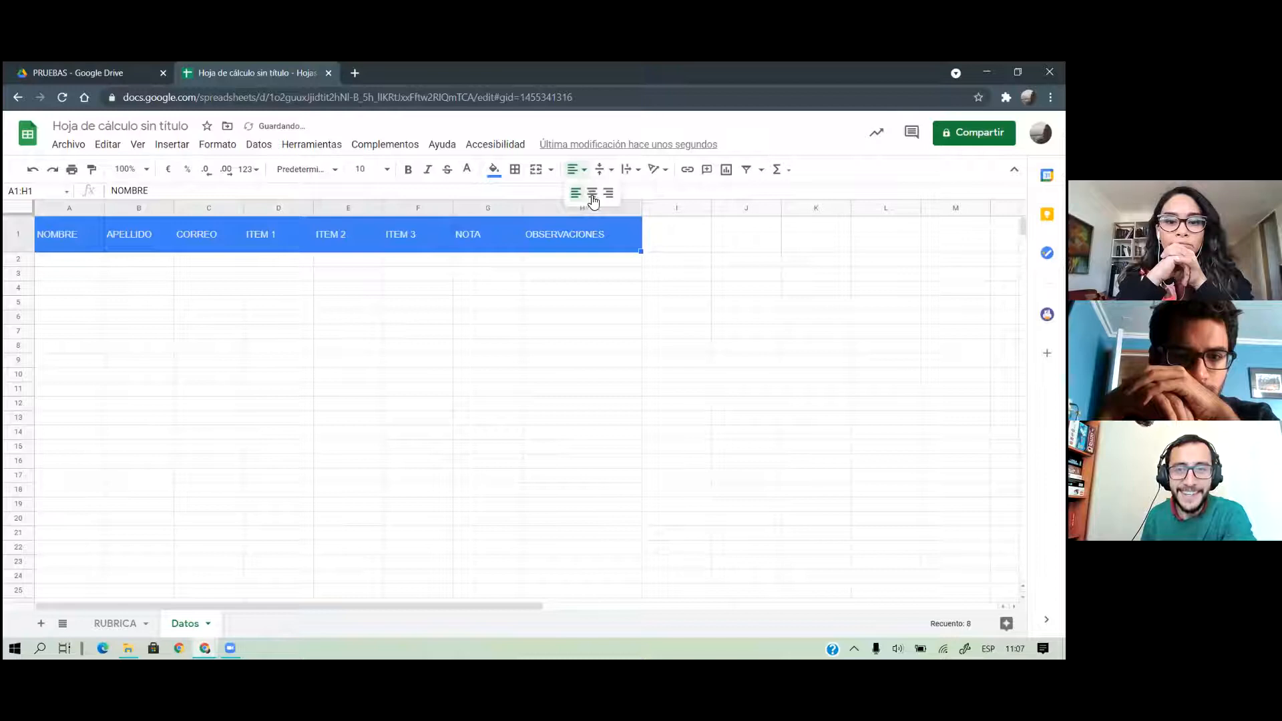
pyautogui.click(587, 195)
pyautogui.click(260, 318)
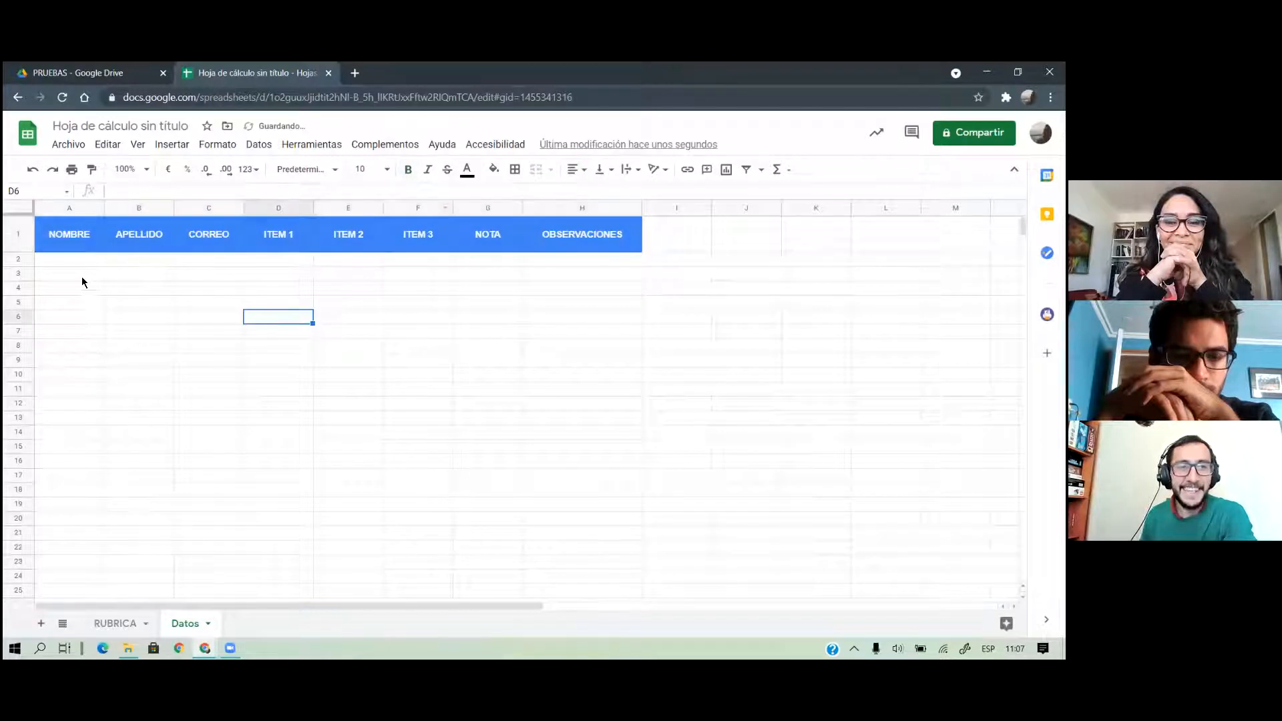
pyautogui.click(73, 249)
pyautogui.click(87, 257)
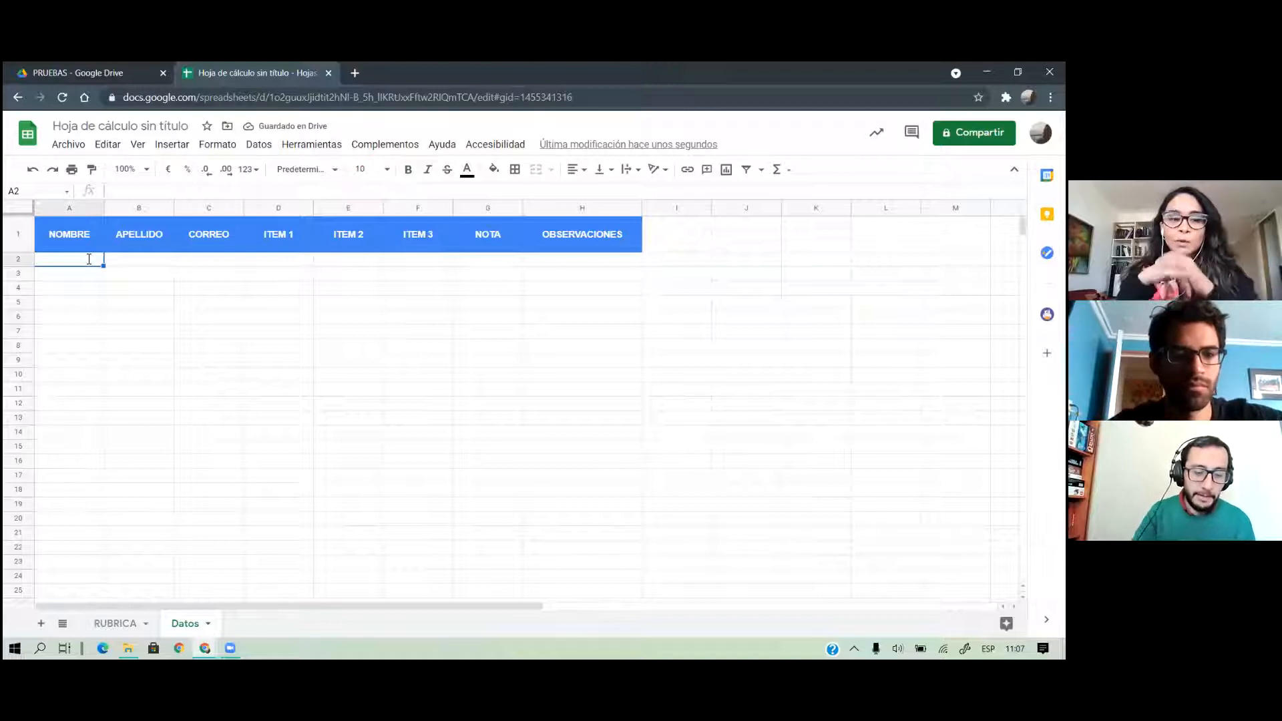
# Enter two students' first names and surnames in rows 2 and 3
pyautogui.press('Tab')
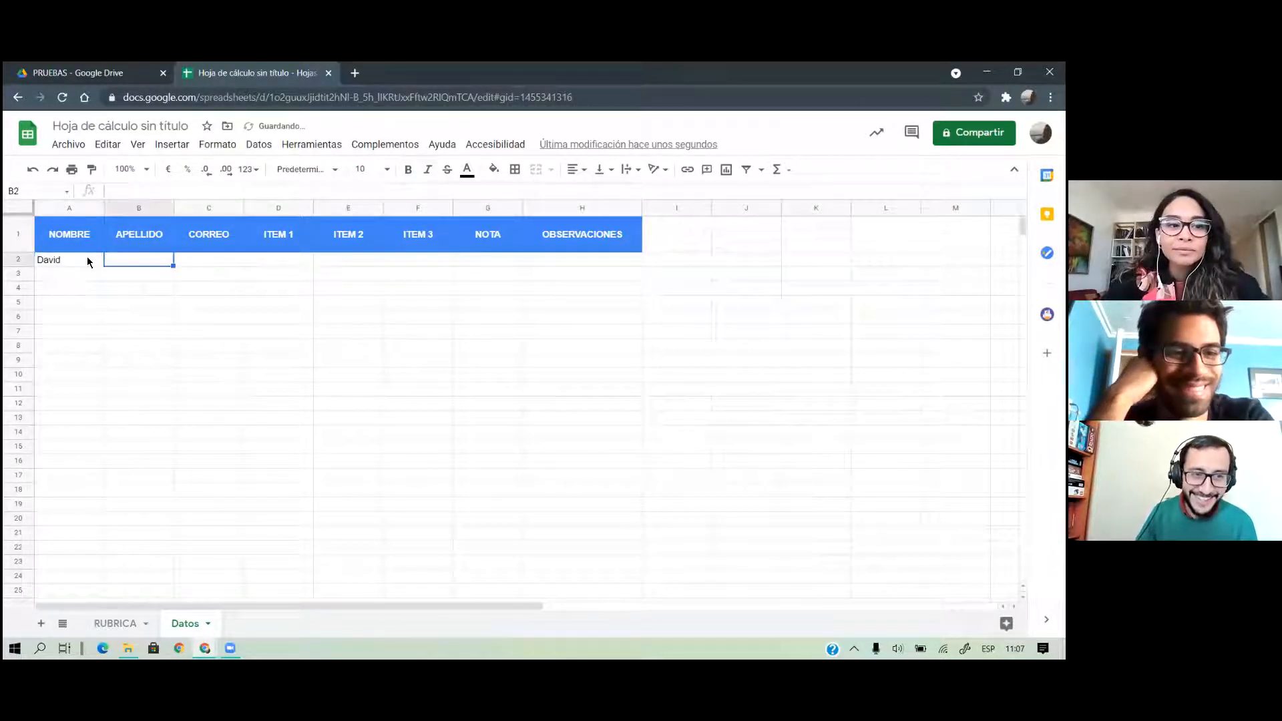
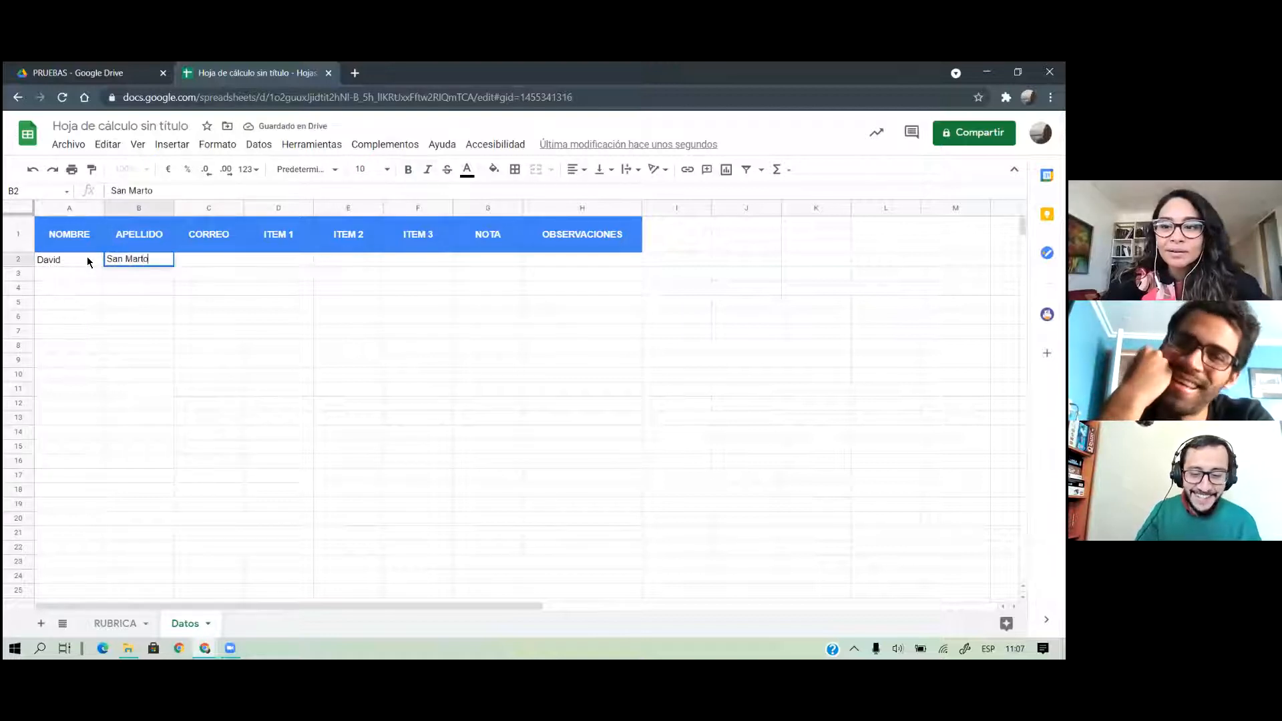
pyautogui.press('Return')
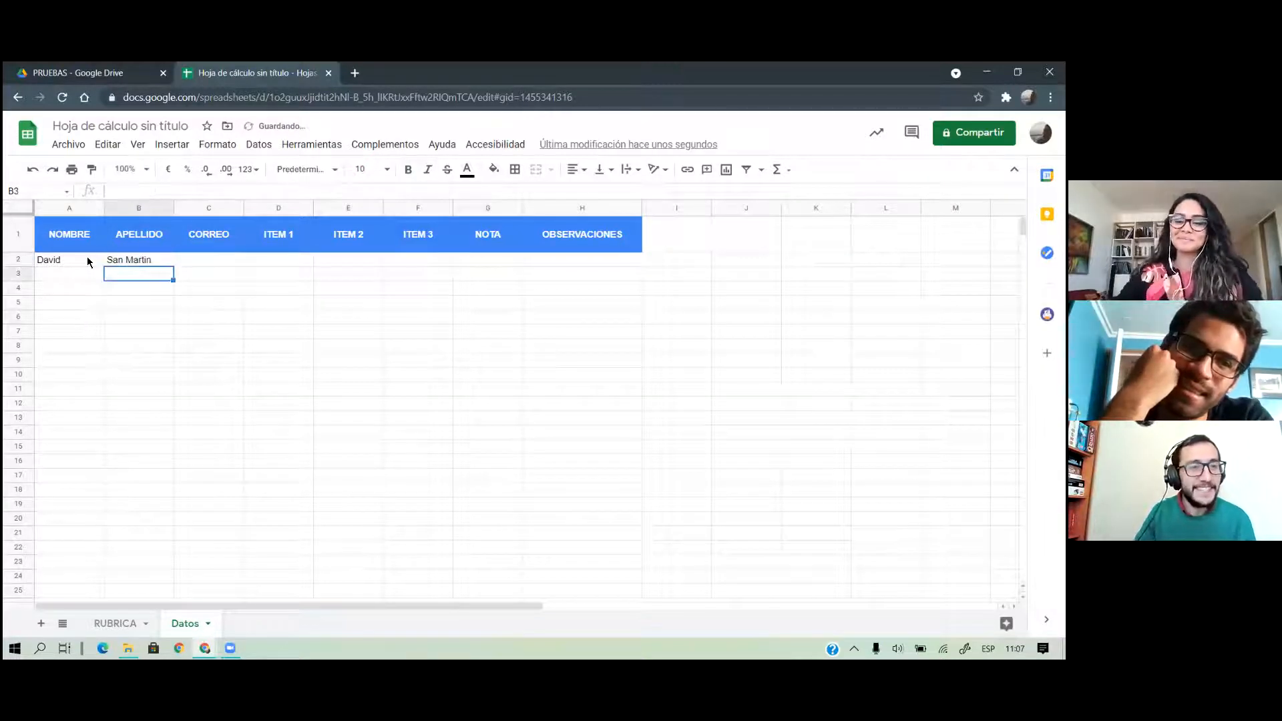
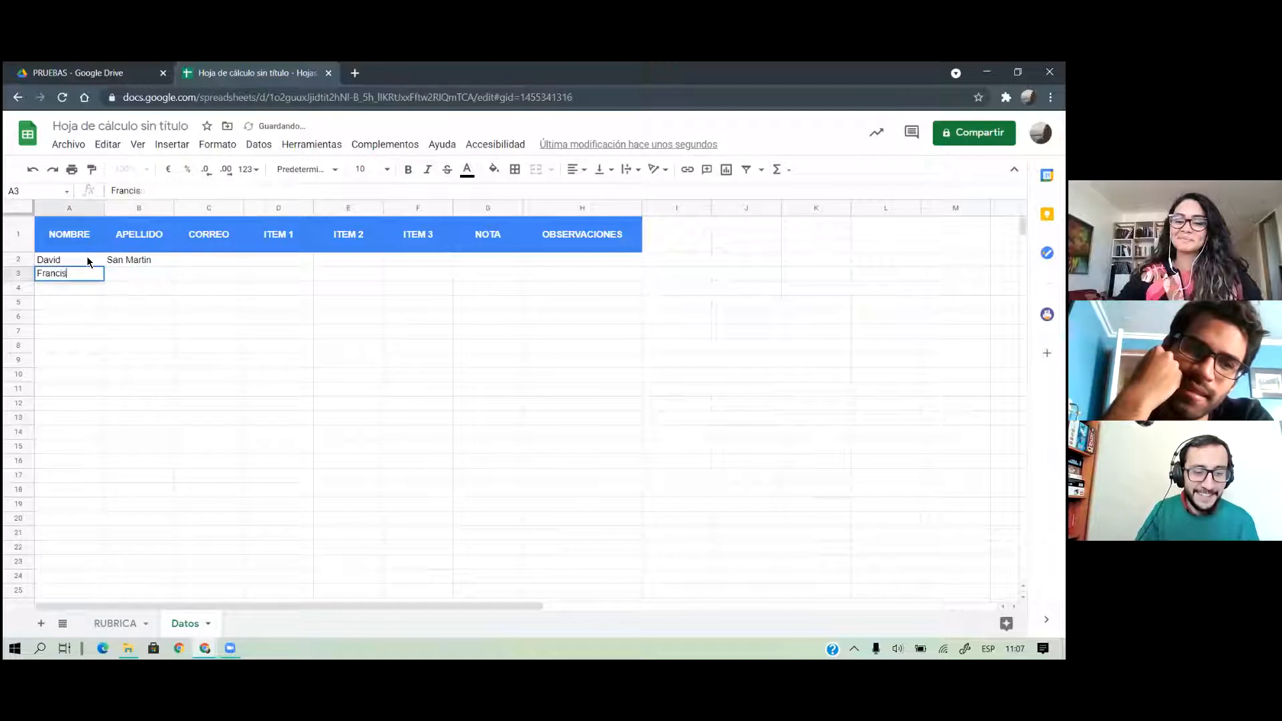
pyautogui.press('Tab')
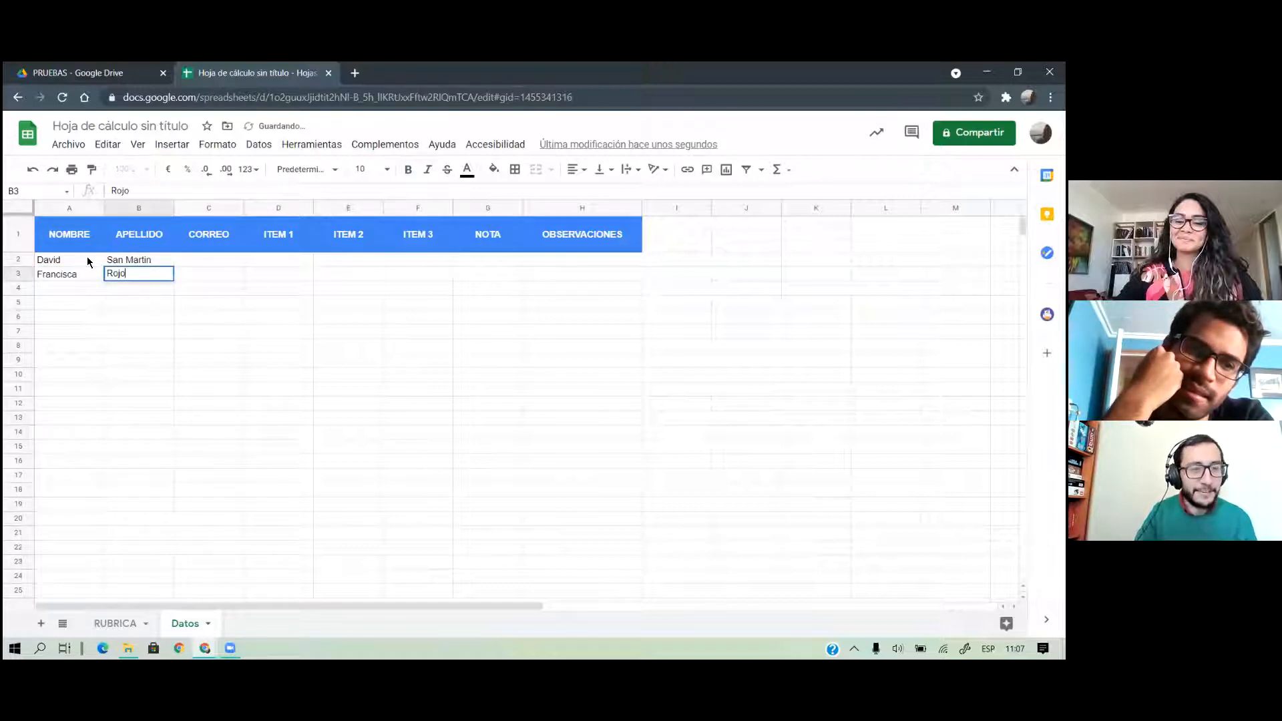
pyautogui.press('Tab')
# Fill in both students' uv.cl e-mail addresses in the CORREO column
pyautogui.press('Up')
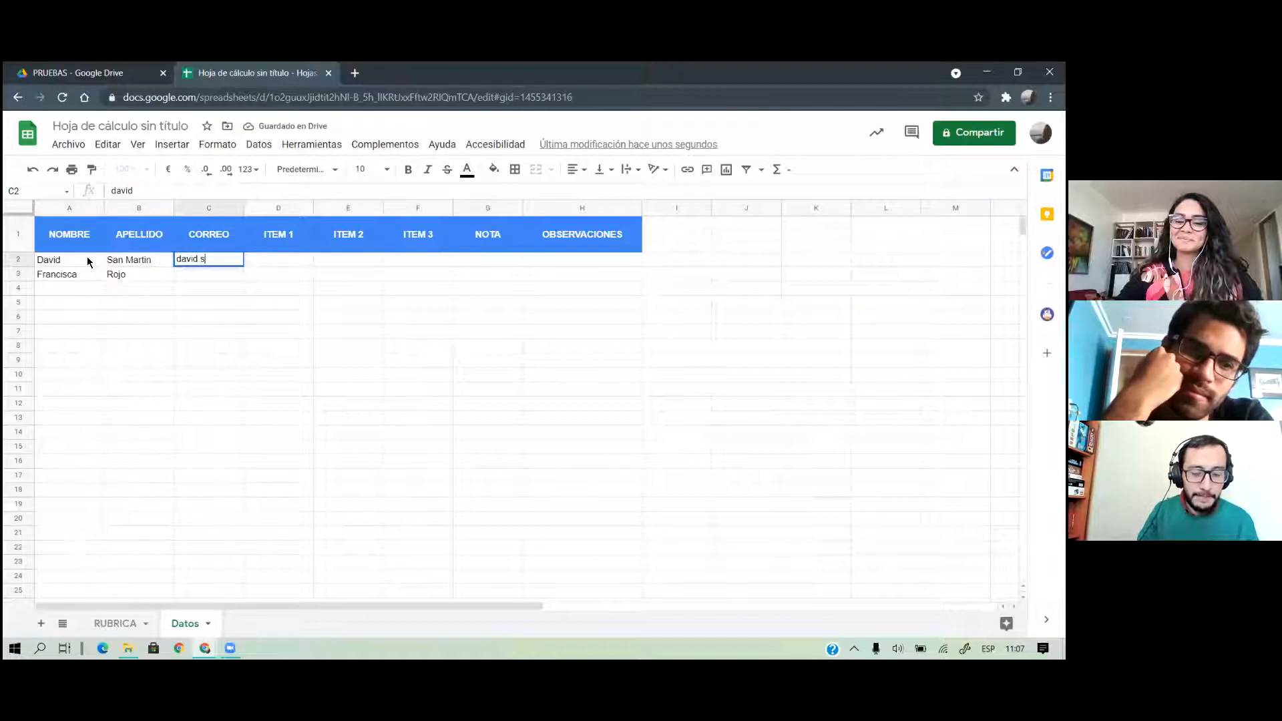
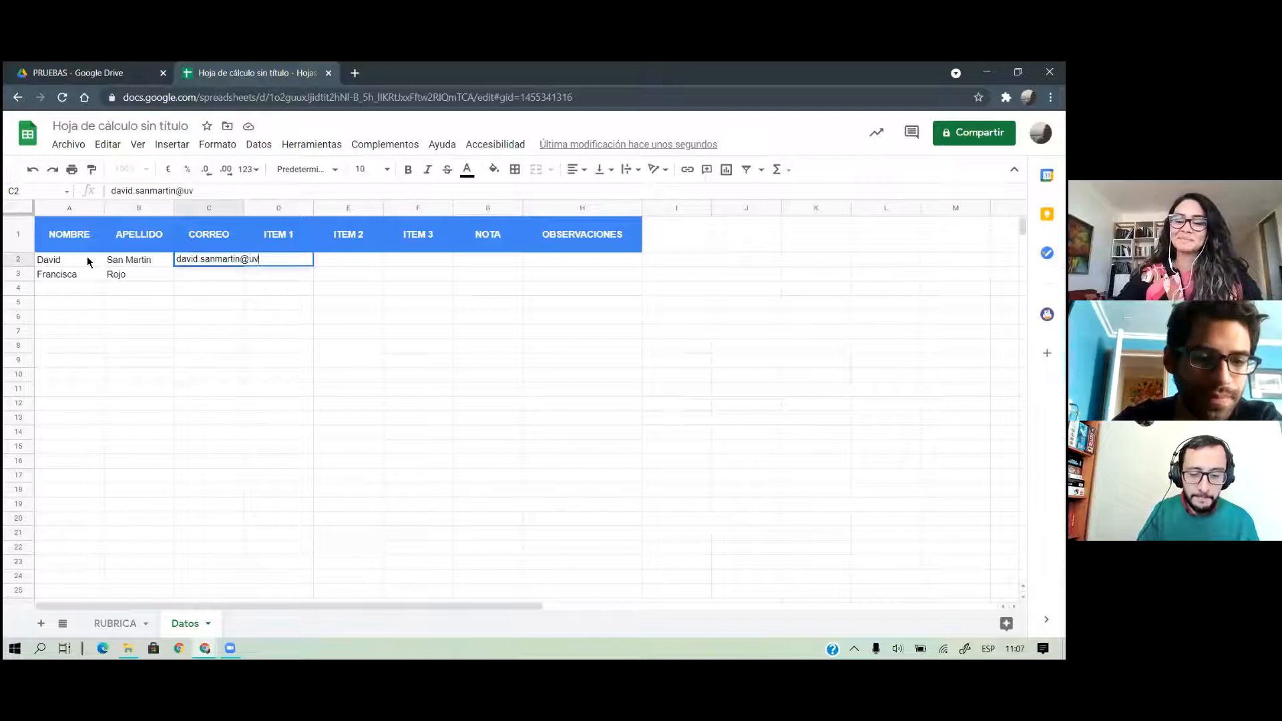
pyautogui.press('Return')
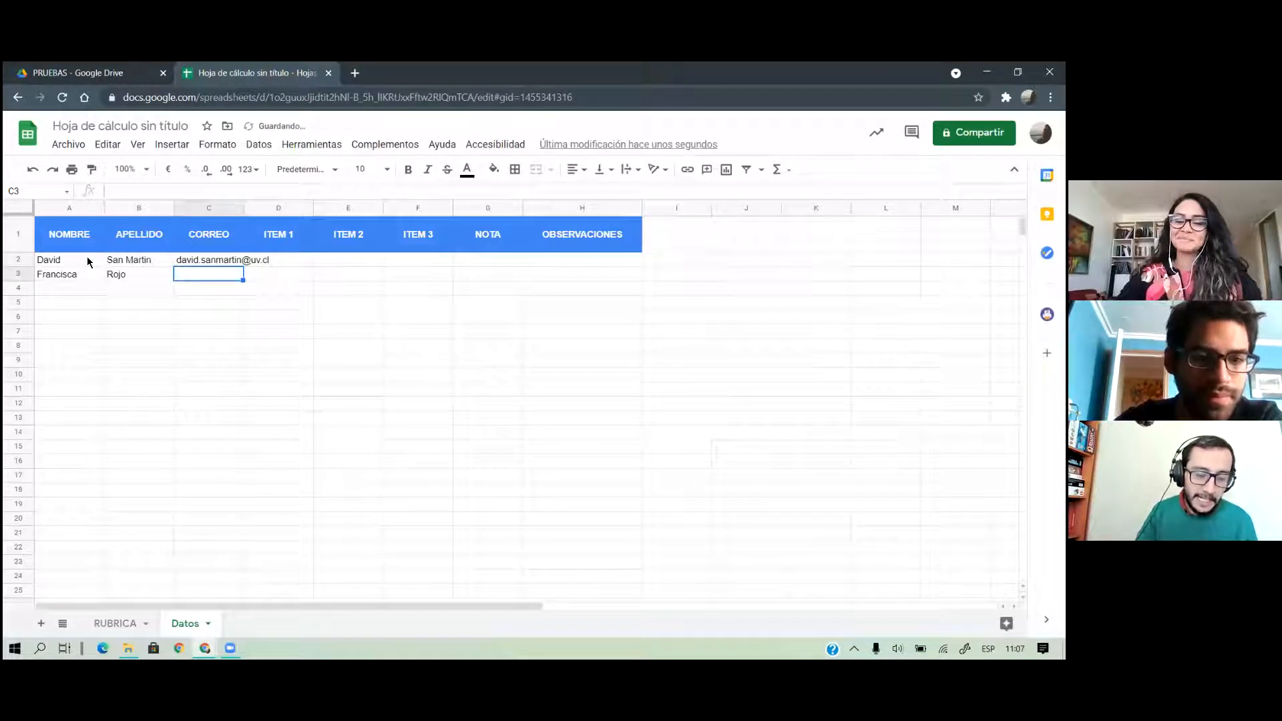
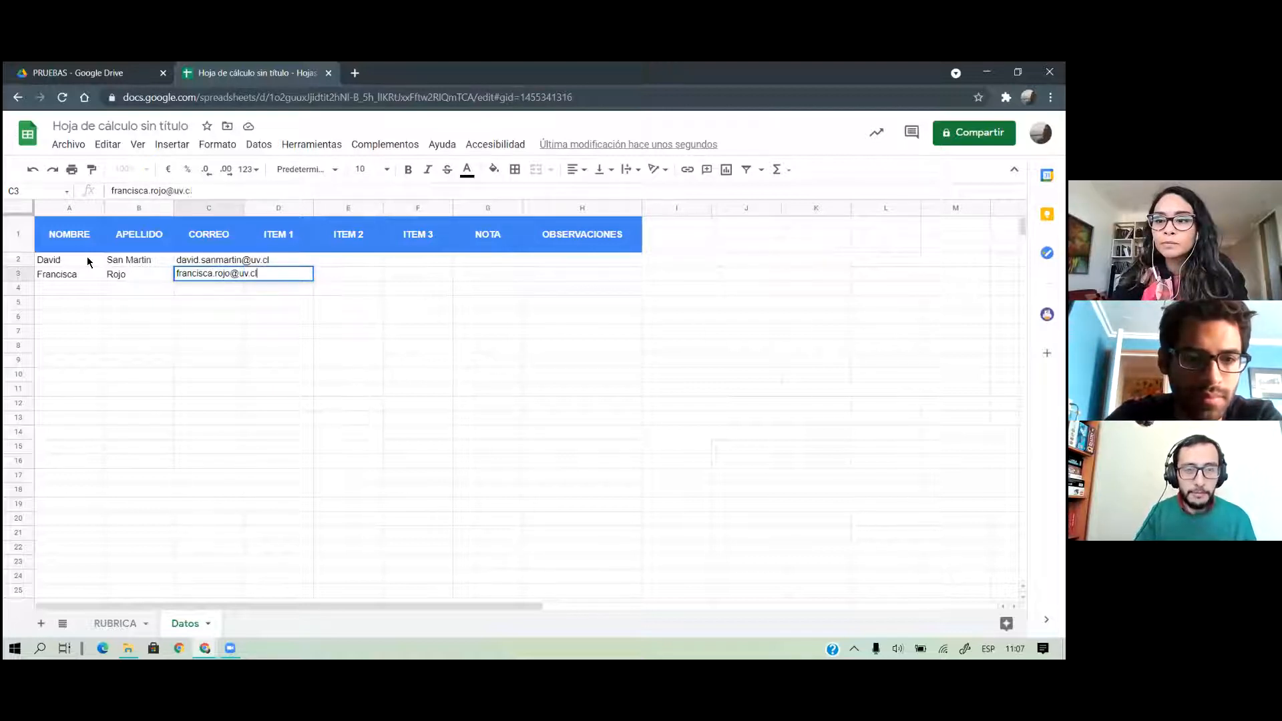
pyautogui.press('Return')
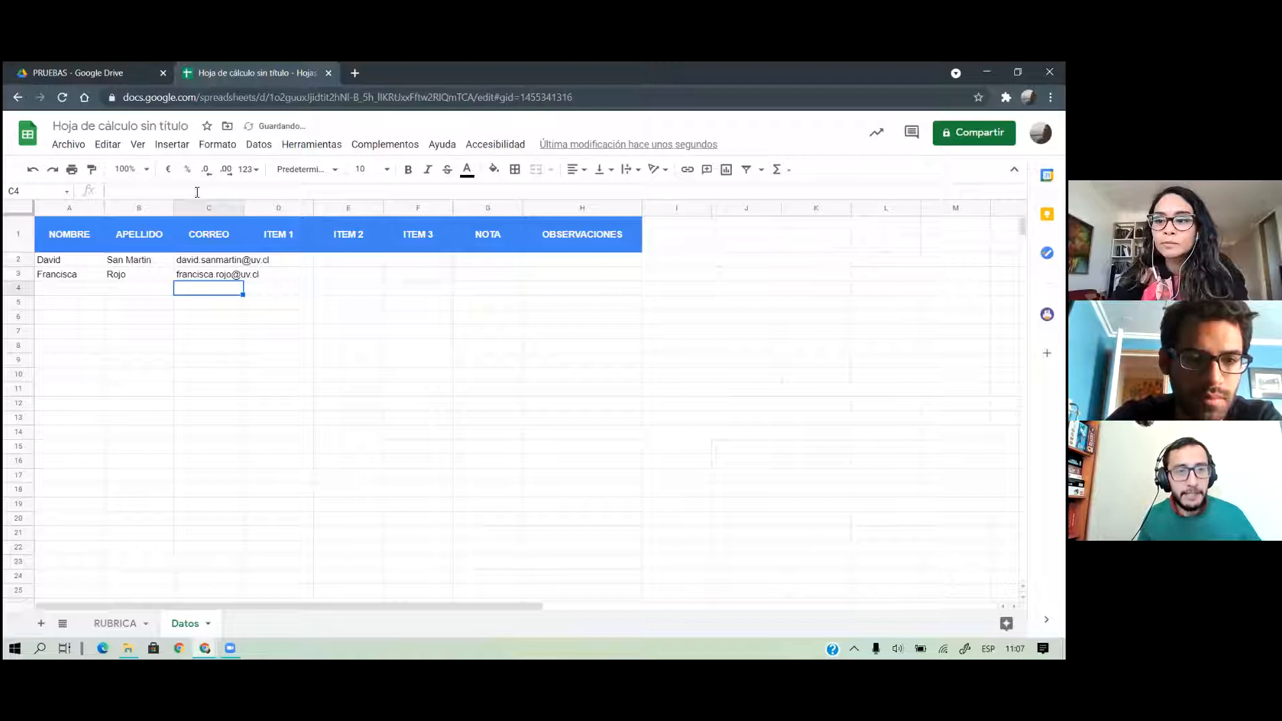
# Widen the CORREO column so the e-mail addresses fit
pyautogui.moveTo(239, 210); pyautogui.dragTo(256, 209)
pyautogui.rightClick(237, 209)
pyautogui.click(200, 261)
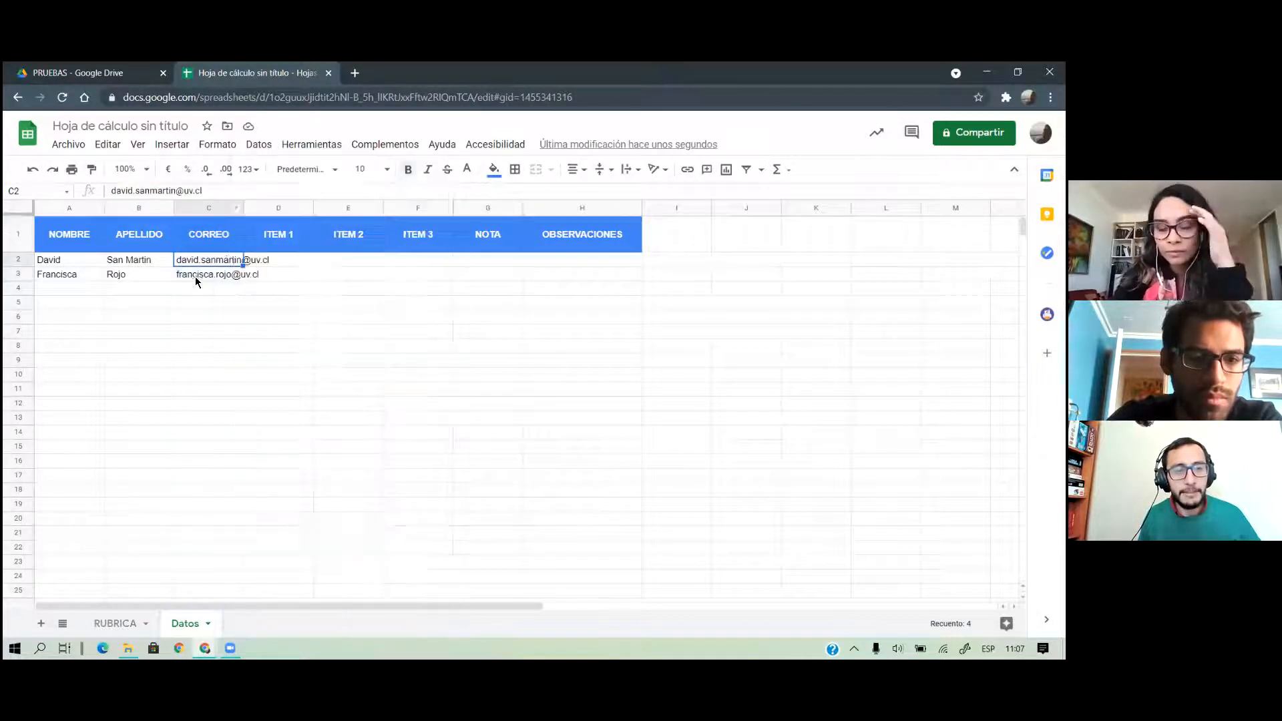
pyautogui.moveTo(244, 207); pyautogui.dragTo(284, 205)
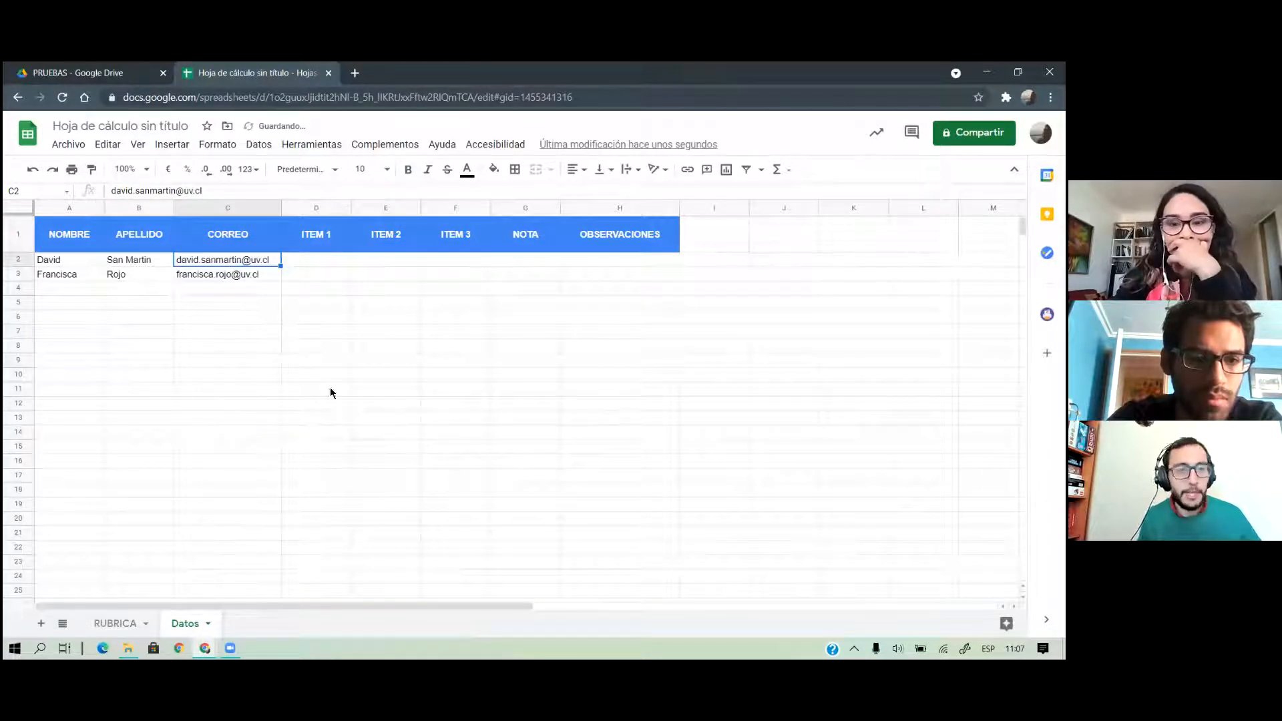
# Give the first student a score of 5 for ITEM 1 and 7 for ITEM 2
pyautogui.click(320, 263)
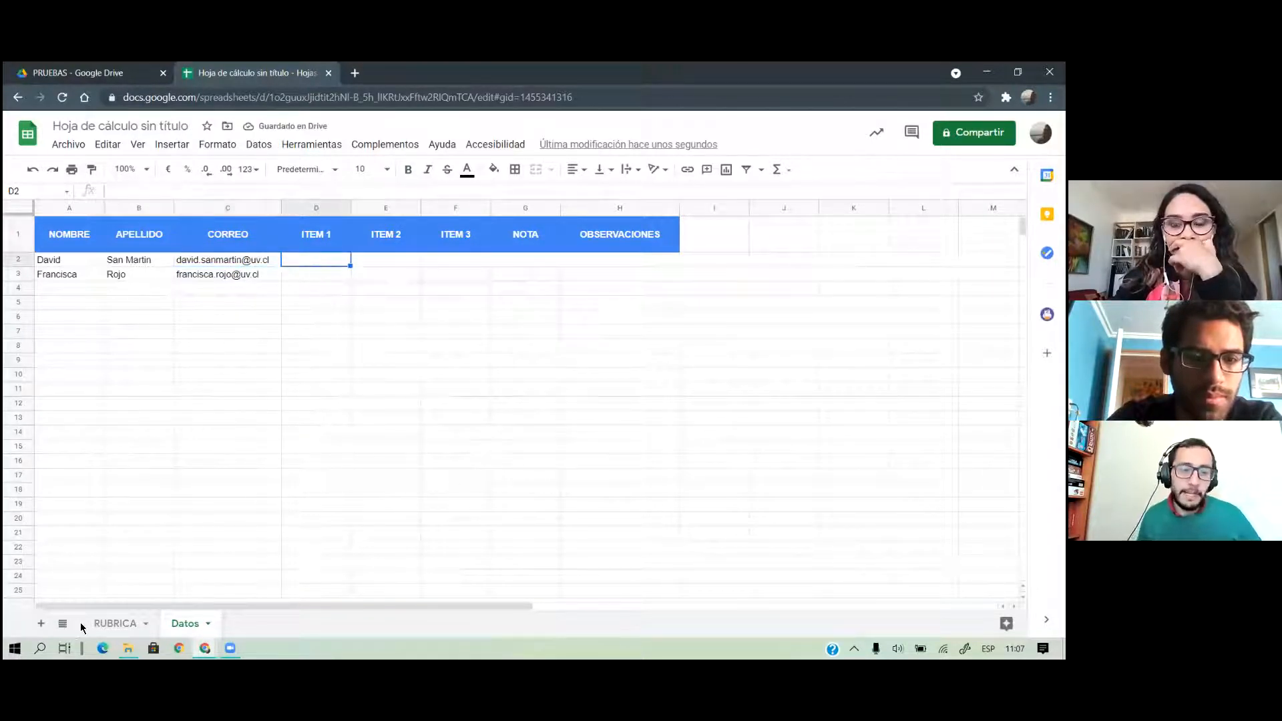
pyautogui.click(115, 623)
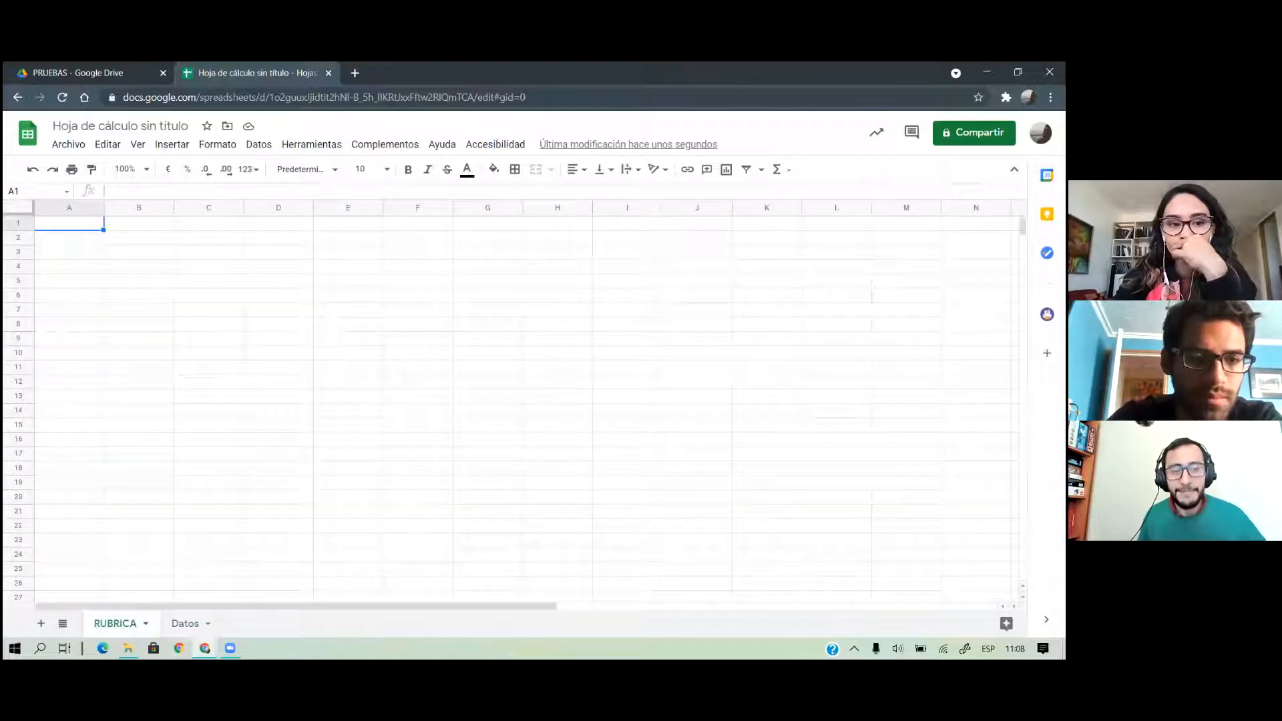
pyautogui.click(175, 622)
pyautogui.click(306, 297)
pyautogui.click(306, 262)
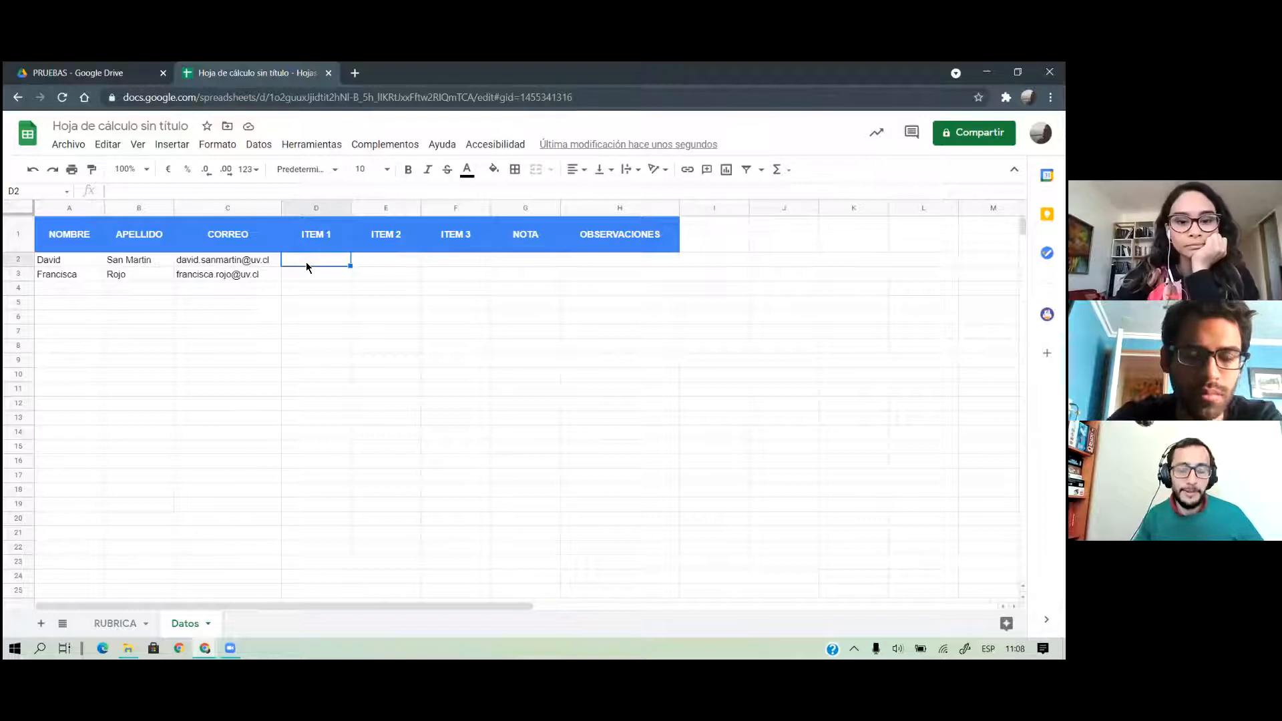
pyautogui.write('5')
pyautogui.press('Tab')
pyautogui.write('7')
pyautogui.press('Tab')
# Give the first student 7 for ITEM 3 and a NOTA of =PROMEDIO of the item scores
pyautogui.write('7')
pyautogui.press('Tab')
pyautogui.write('=')
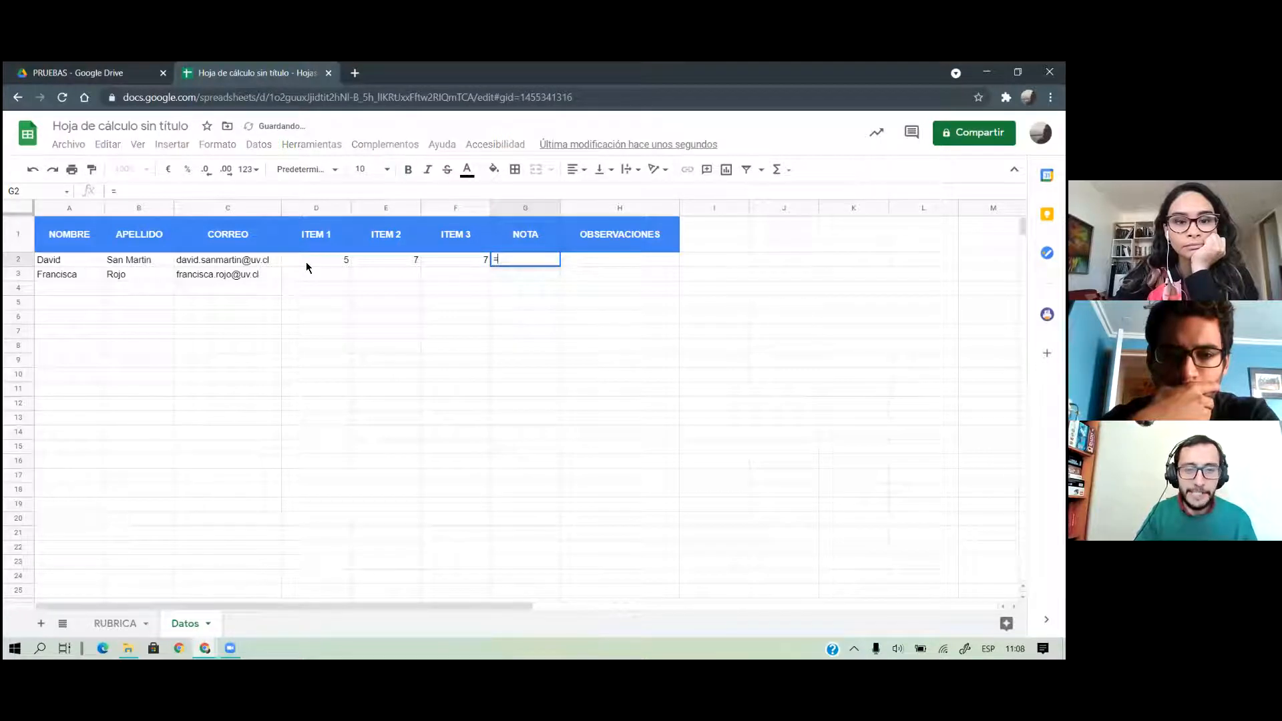
pyautogui.write('promedio(')
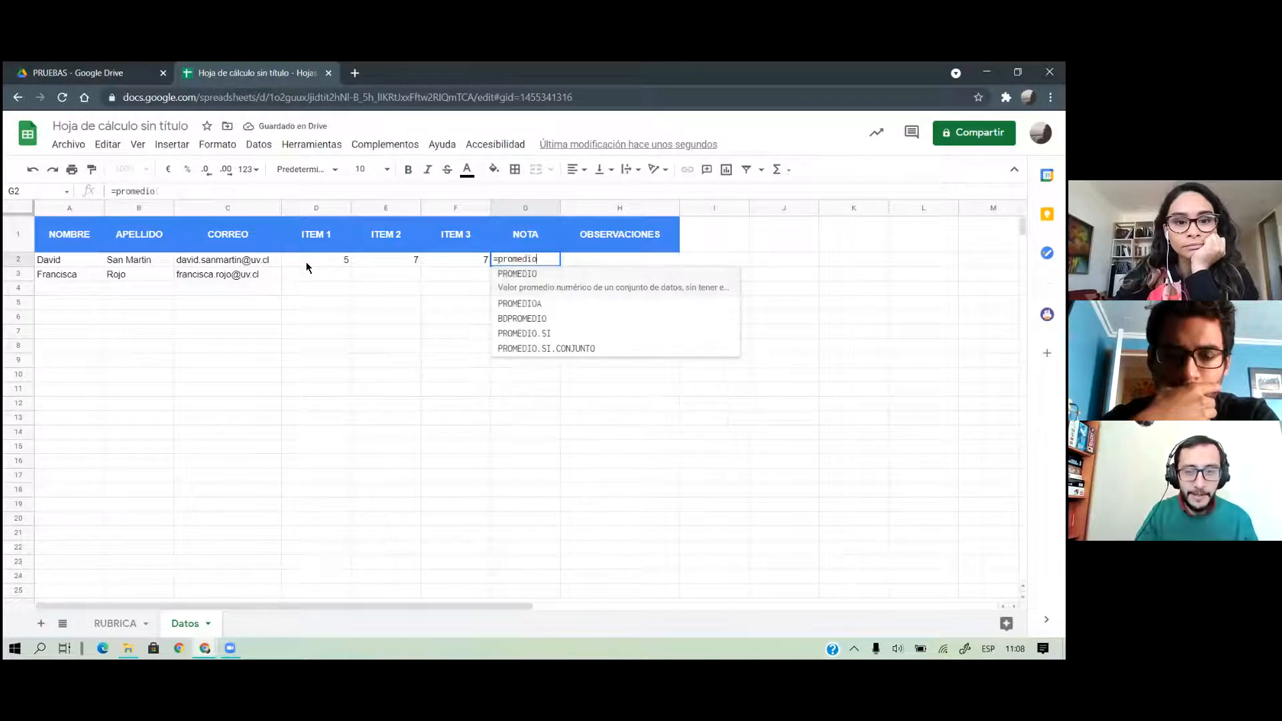
pyautogui.moveTo(303, 262); pyautogui.dragTo(462, 253)
pyautogui.write(')')
pyautogui.press('Return')
# Enter 7 for every item and the NOTA of the second student
pyautogui.press('Down')
pyautogui.press('Left')
pyautogui.press('Left')
pyautogui.press('Left')
pyautogui.press('Up')
pyautogui.write('7')
pyautogui.press('Tab')
pyautogui.write('7')
pyautogui.press('Tab')
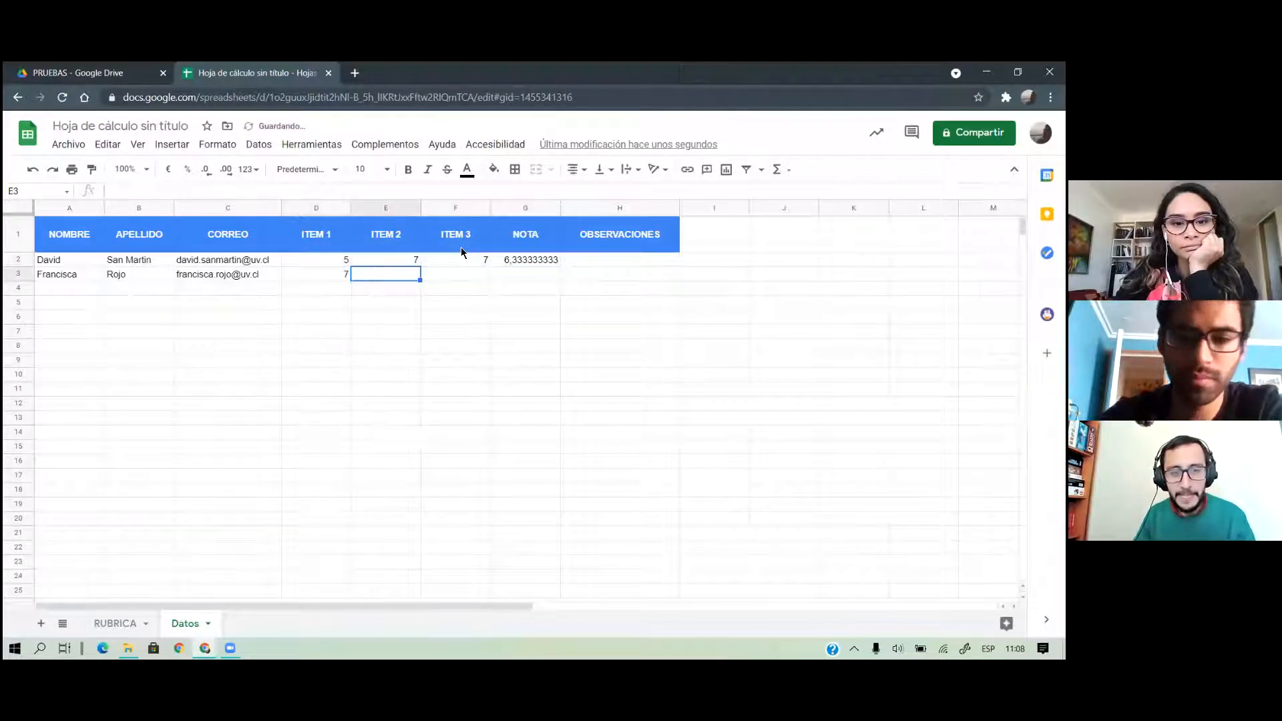
pyautogui.write('7')
pyautogui.press('Tab')
pyautogui.write('7')
pyautogui.press('Up')
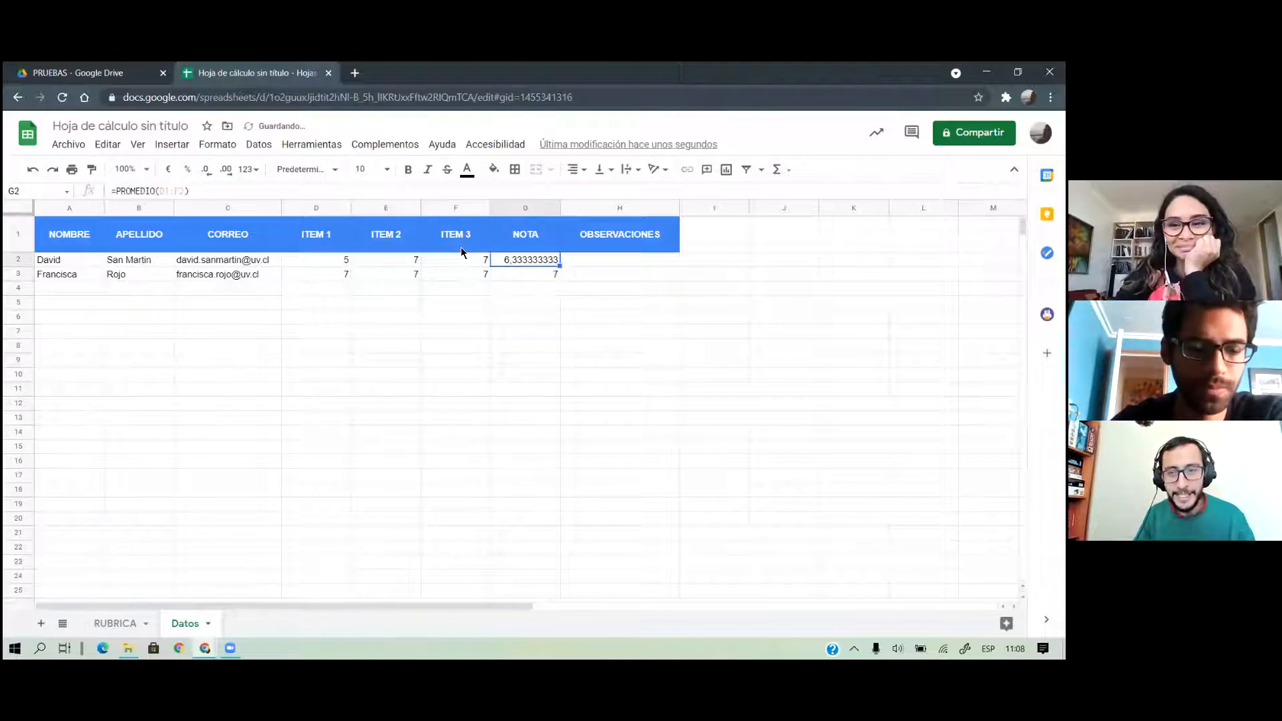
# Wrap the first student's NOTA formula in REDONDEAR to one decimal, giving 6,3
pyautogui.doubleClick(535, 259)
pyautogui.click(501, 259)
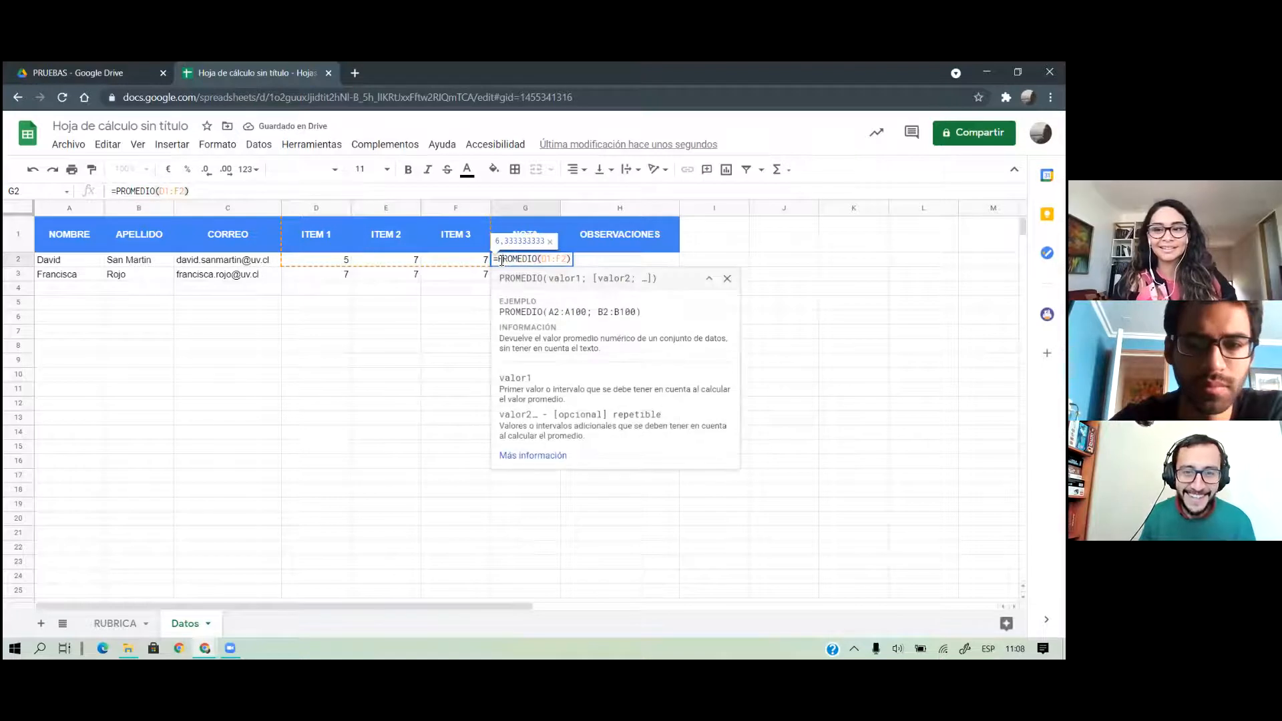
pyautogui.write('redondear(')
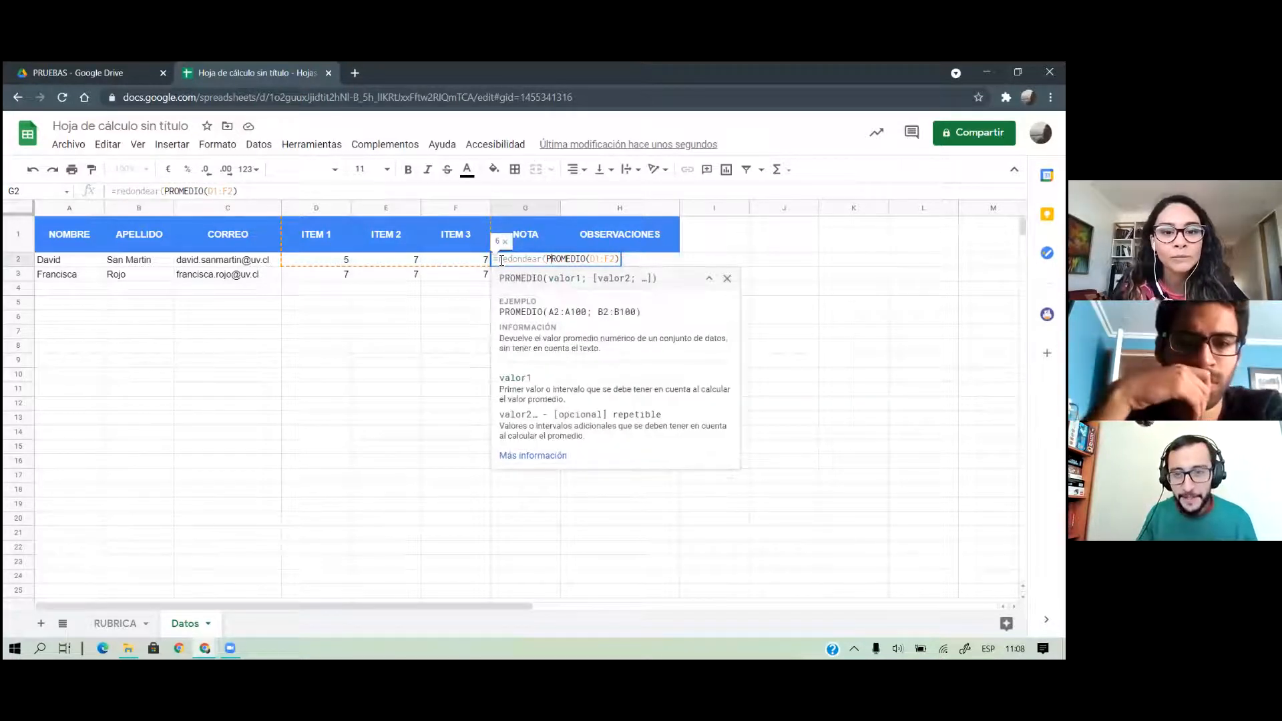
pyautogui.write(';')
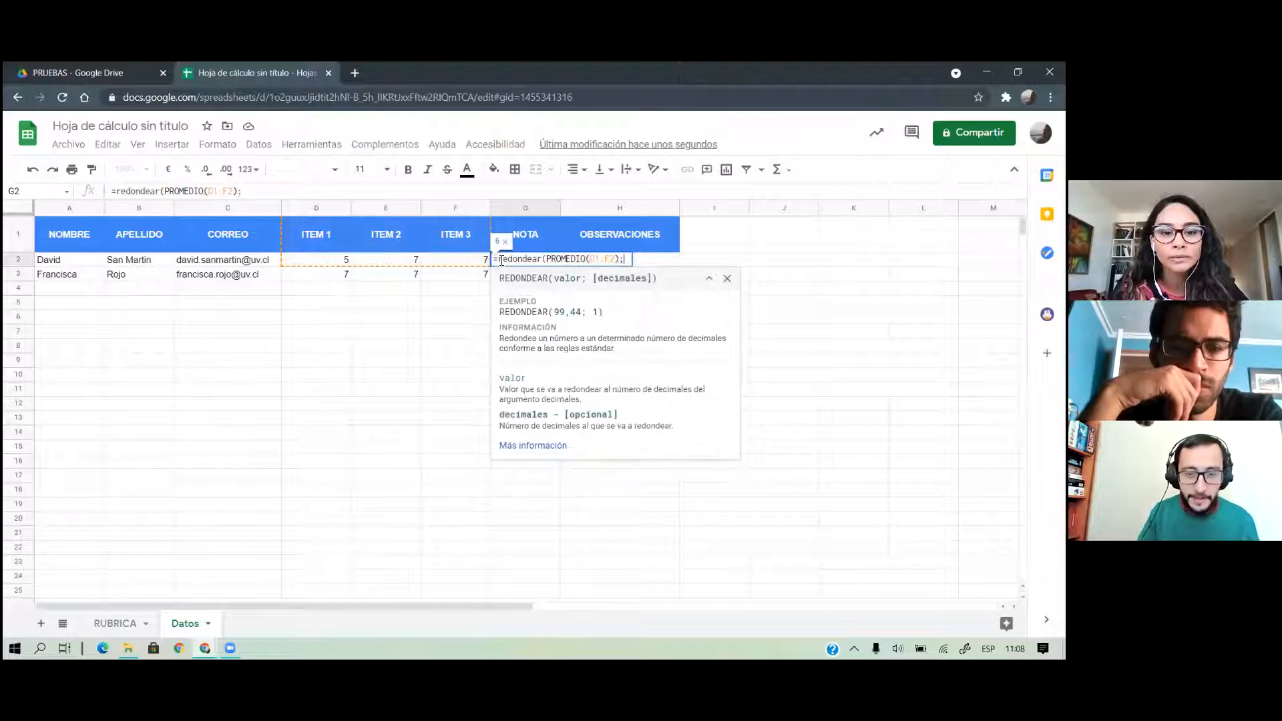
pyautogui.write('1)')
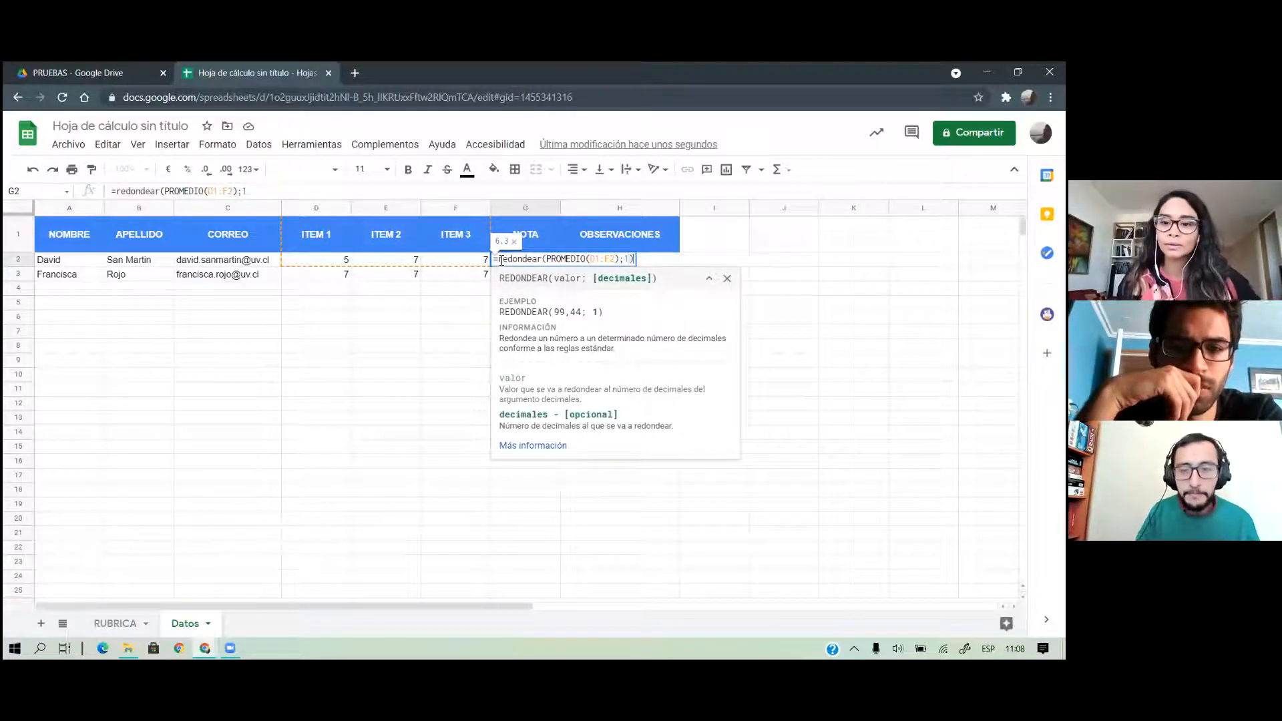
pyautogui.press('Return')
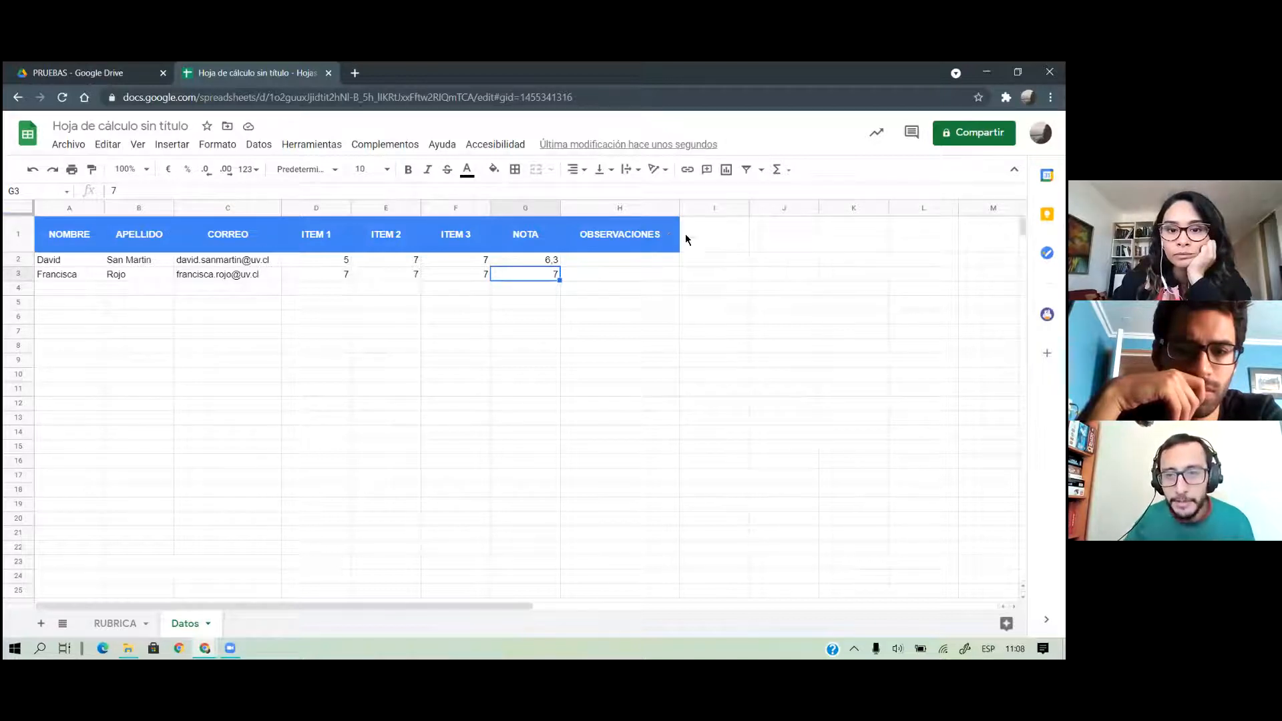
# Add OBSERVACIONES comments for both students, the second 'Muy buen trabajo, felicitaciones', and widen column H
pyautogui.moveTo(683, 209); pyautogui.dragTo(734, 209)
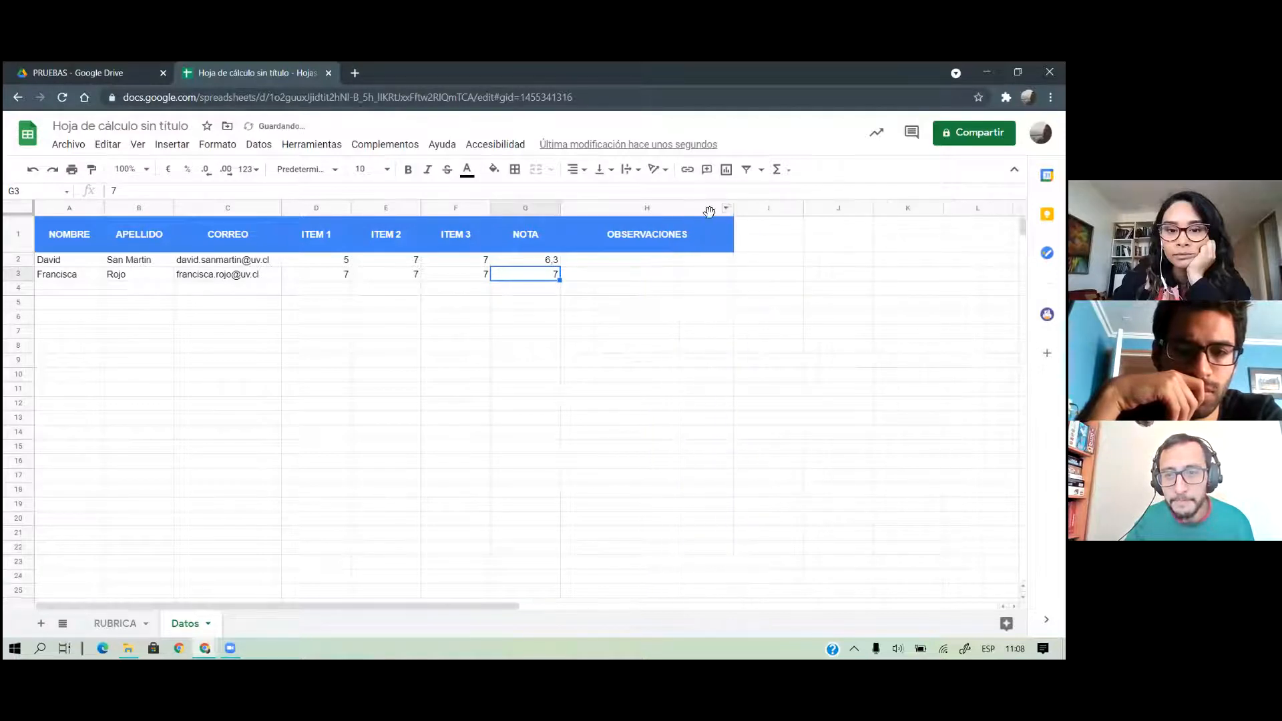
pyautogui.click(619, 263)
pyautogui.write('Fal')
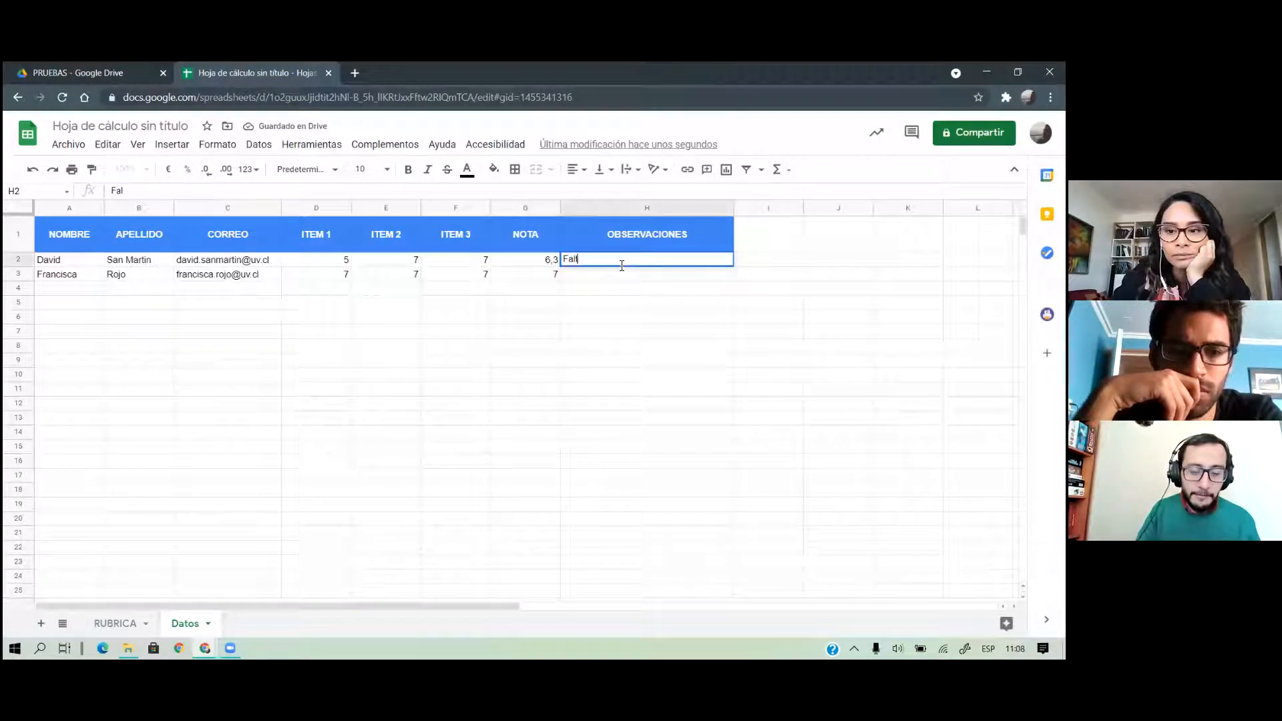
pyautogui.write('to indicar con más c')
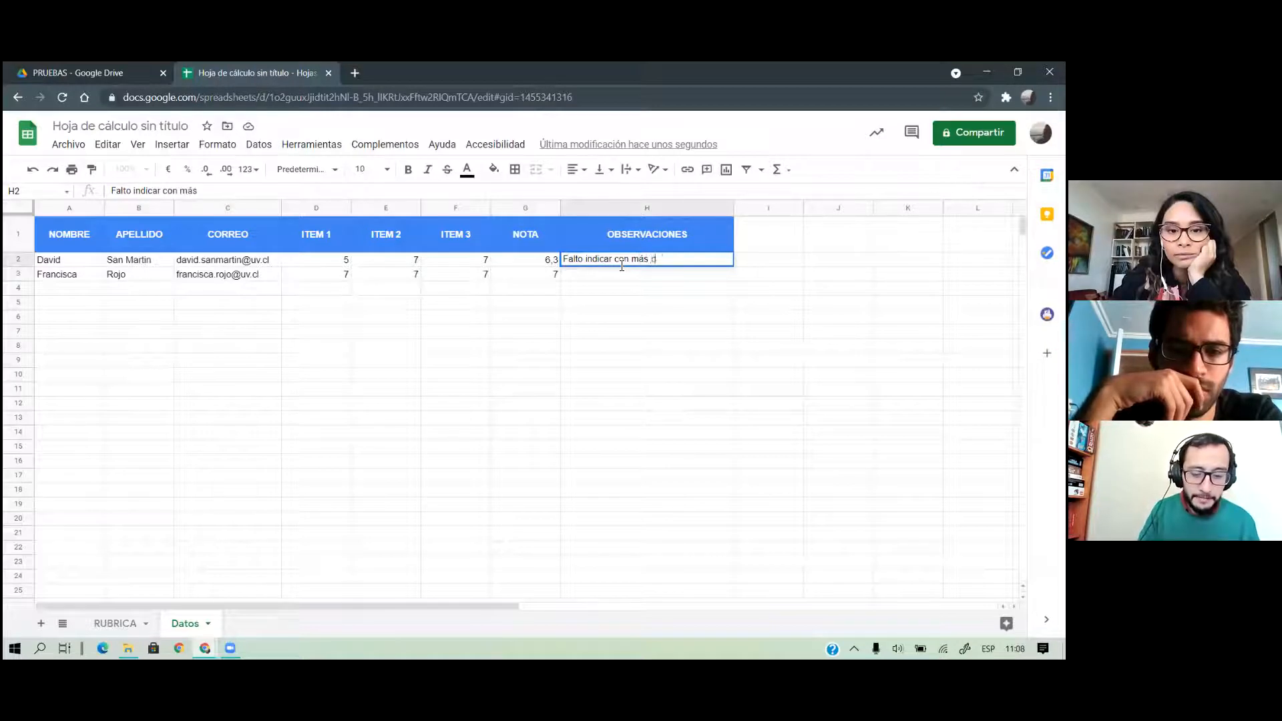
pyautogui.write('laridad el objetivco')
pyautogui.press('BackSpace')
pyautogui.press('BackSpace')
pyautogui.write('o del estudipo')
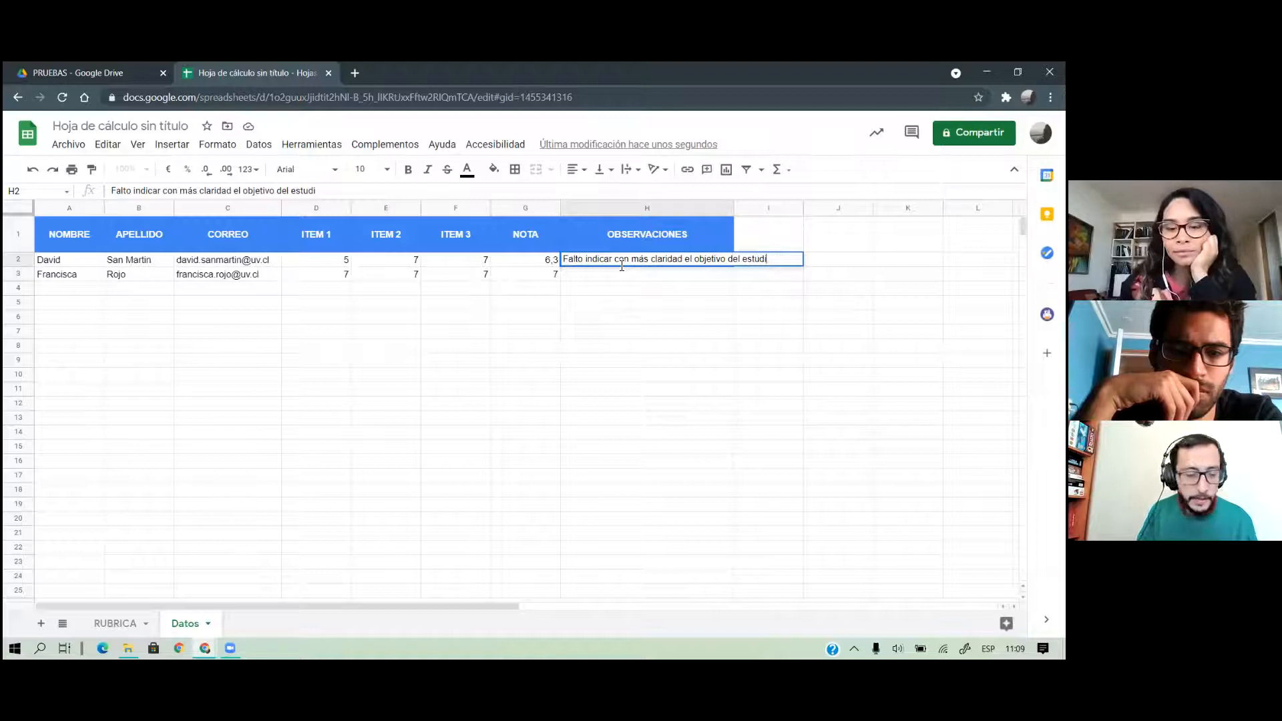
pyautogui.press('Return')
pyautogui.write('Muy buen trabajo')
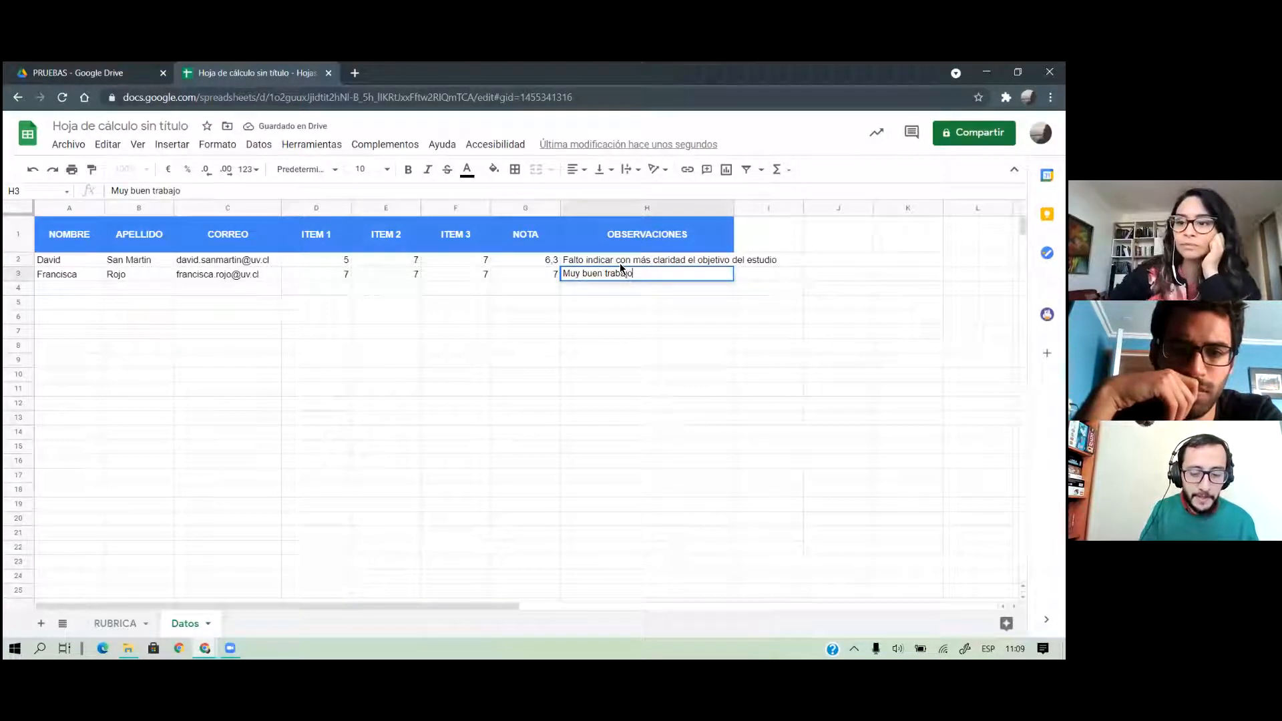
pyautogui.write(', felicitaciones')
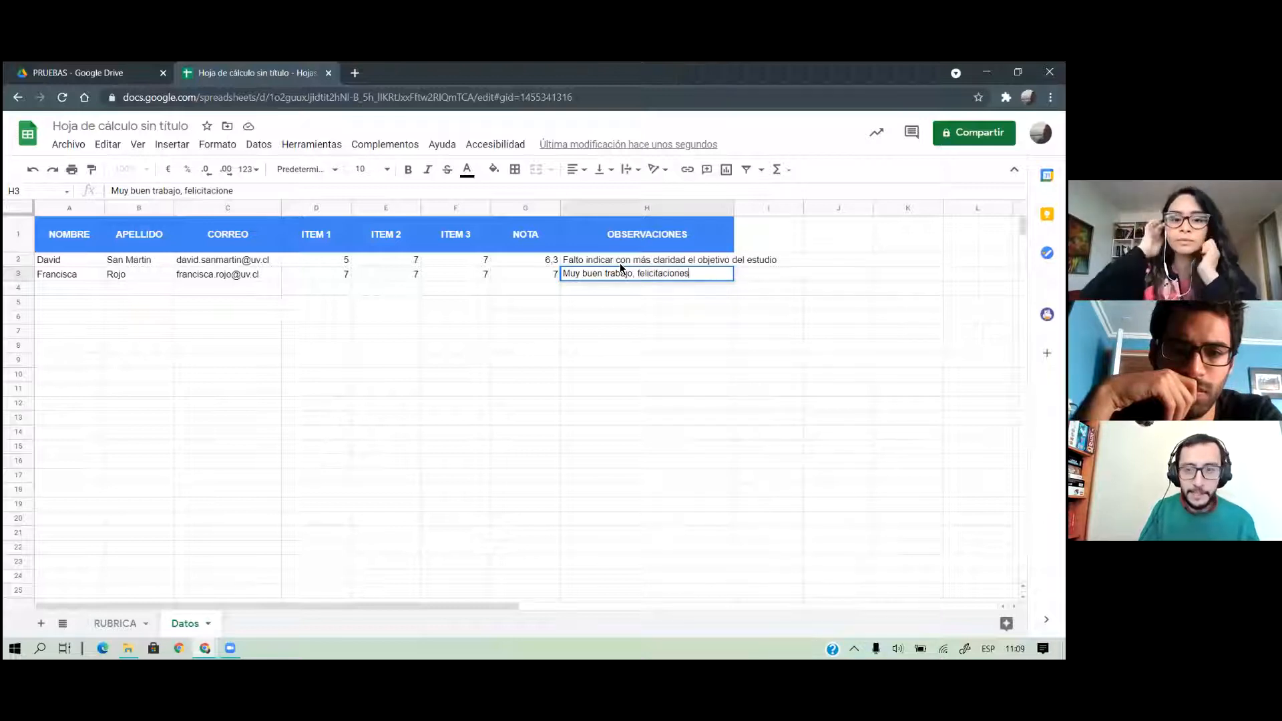
pyautogui.press('Return')
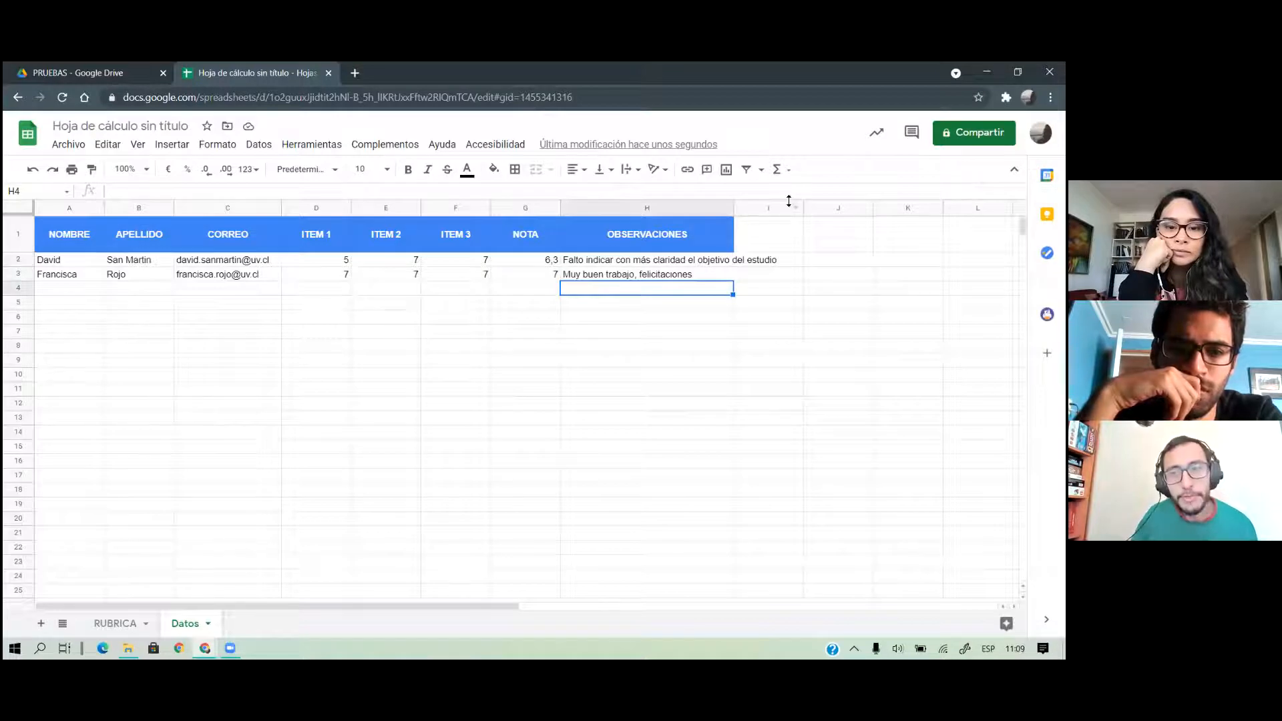
pyautogui.moveTo(735, 203); pyautogui.dragTo(790, 203)
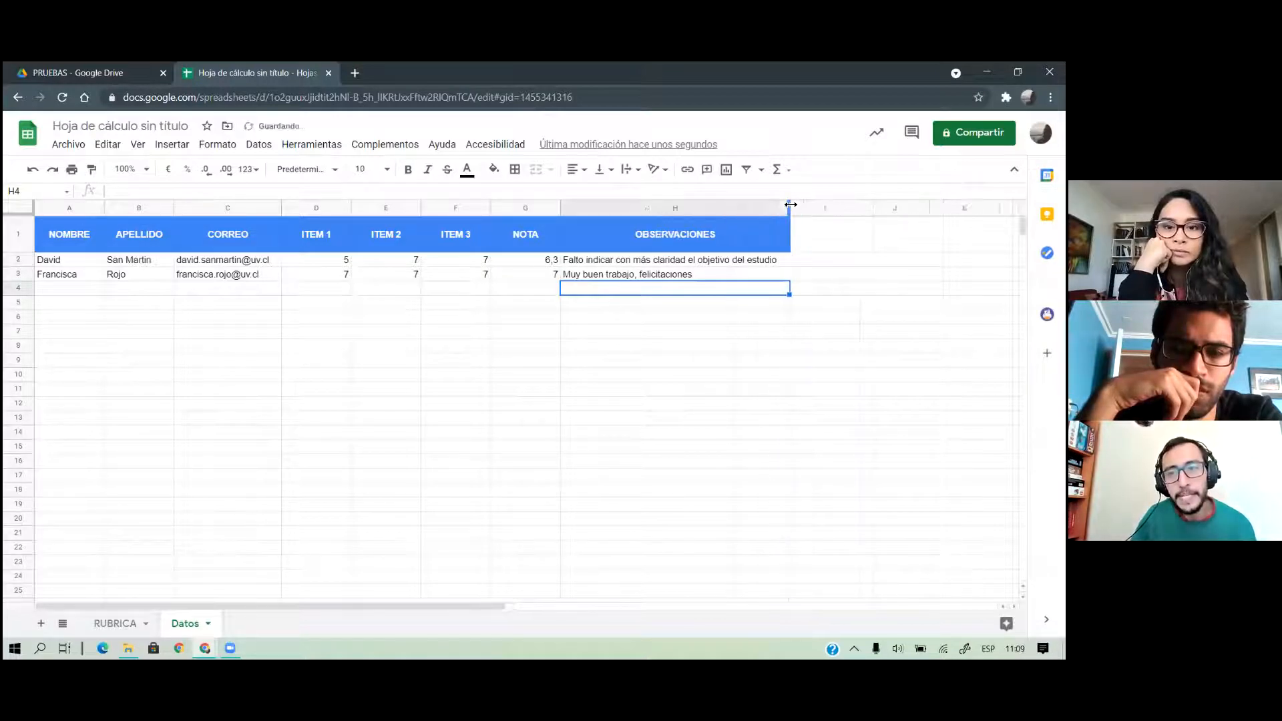
# Rename the spreadsheet to 'BD Prueba' and confirm the new name in the PRUEBAS folder
pyautogui.click(102, 75)
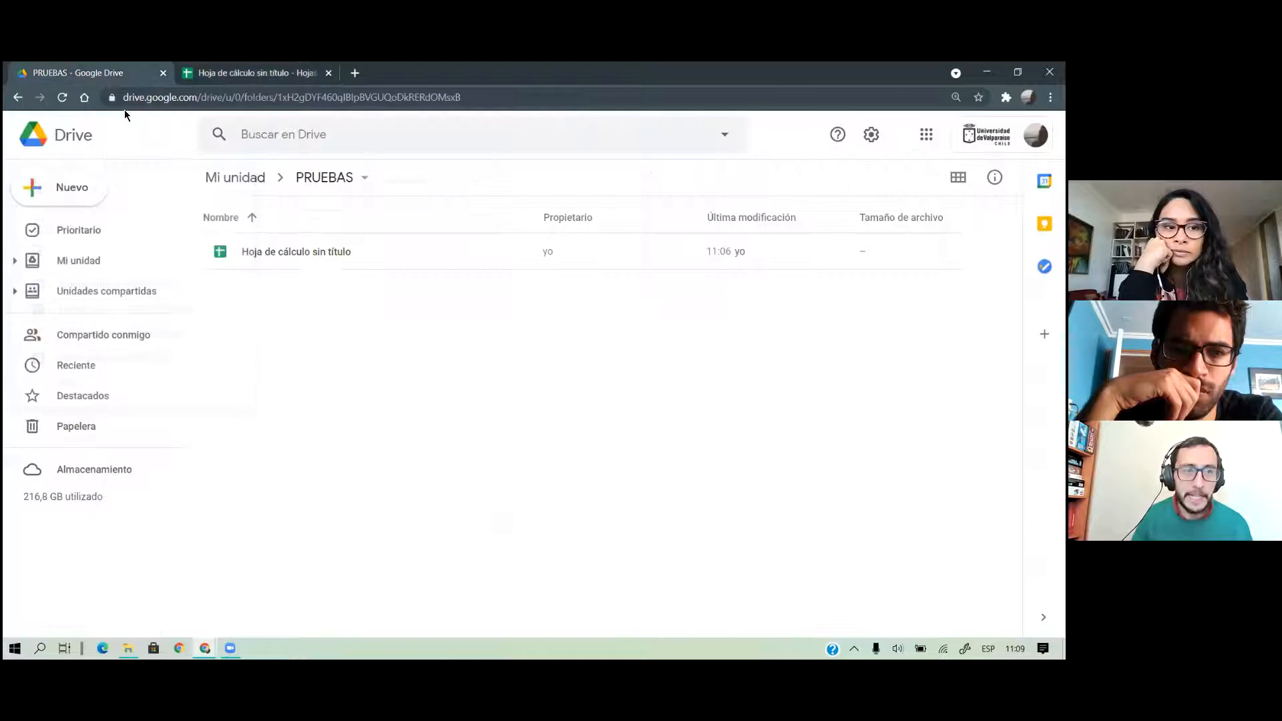
pyautogui.click(276, 256)
pyautogui.click(267, 74)
pyautogui.click(179, 127)
pyautogui.write('BD Prueba')
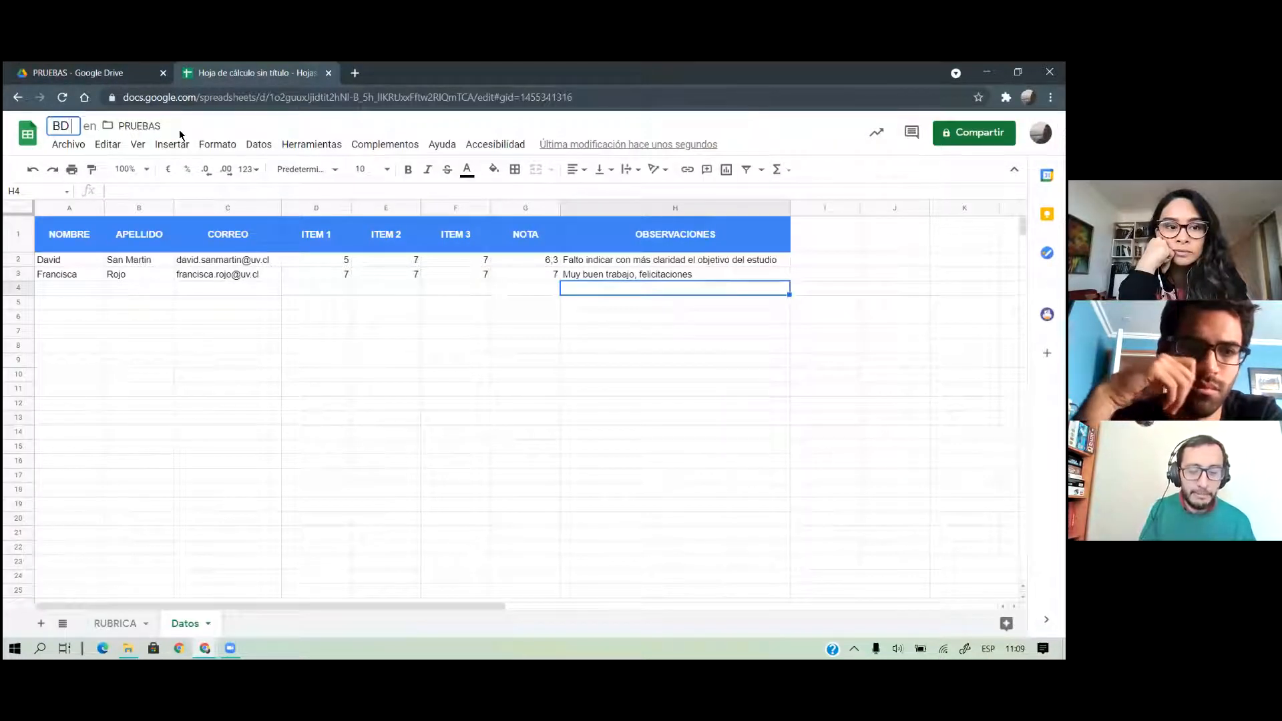
pyautogui.press('Return')
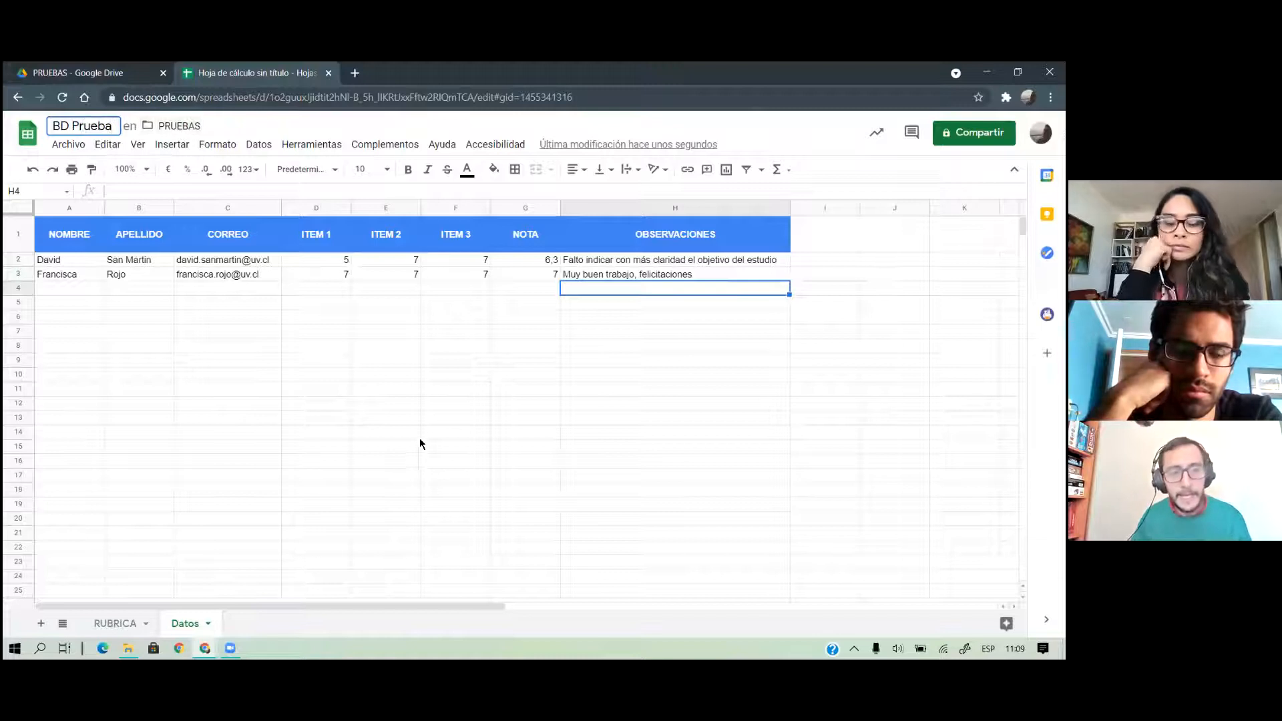
pyautogui.click(412, 431)
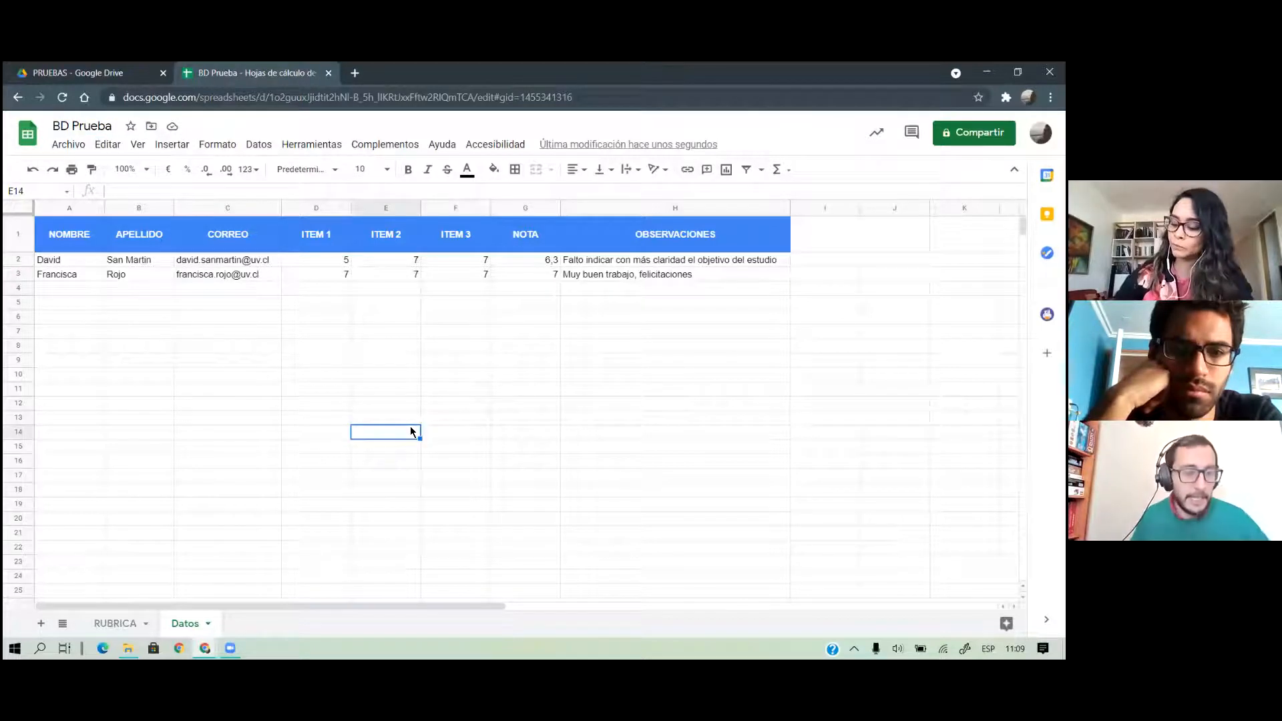
pyautogui.click(111, 75)
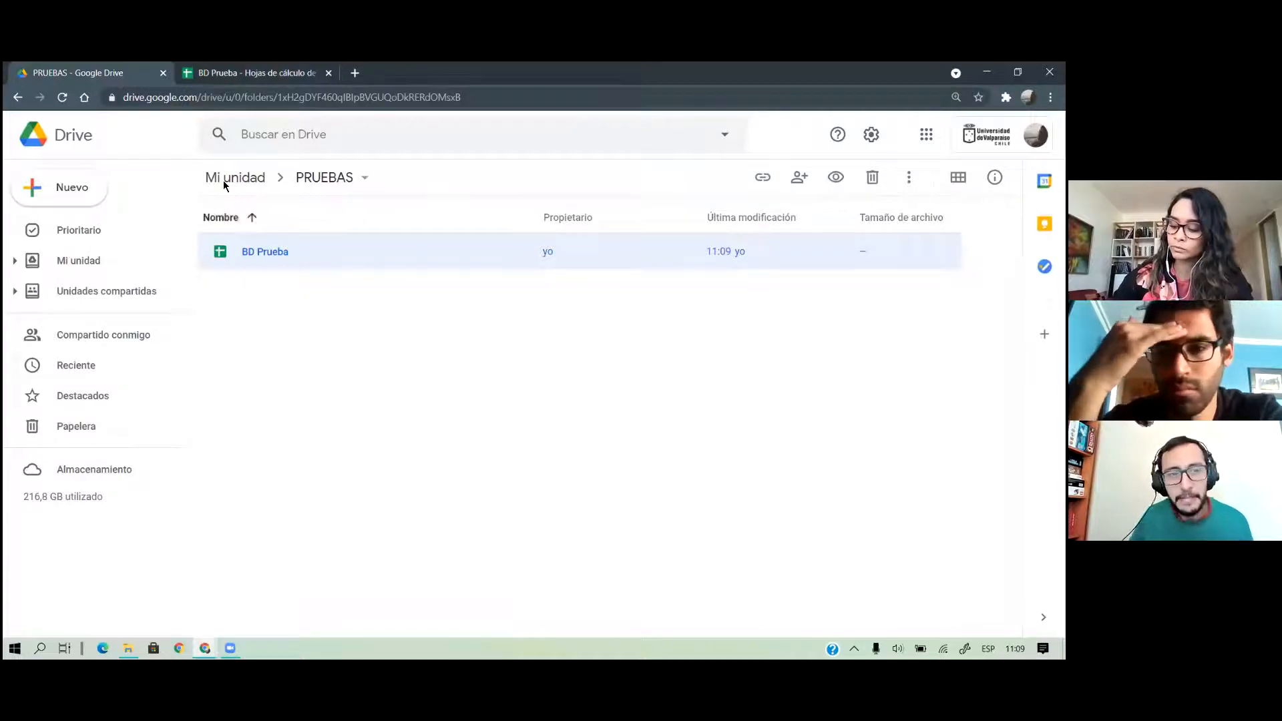
# Create a new blank Google Docs document from Drive's Nuevo menu
pyautogui.click(85, 180)
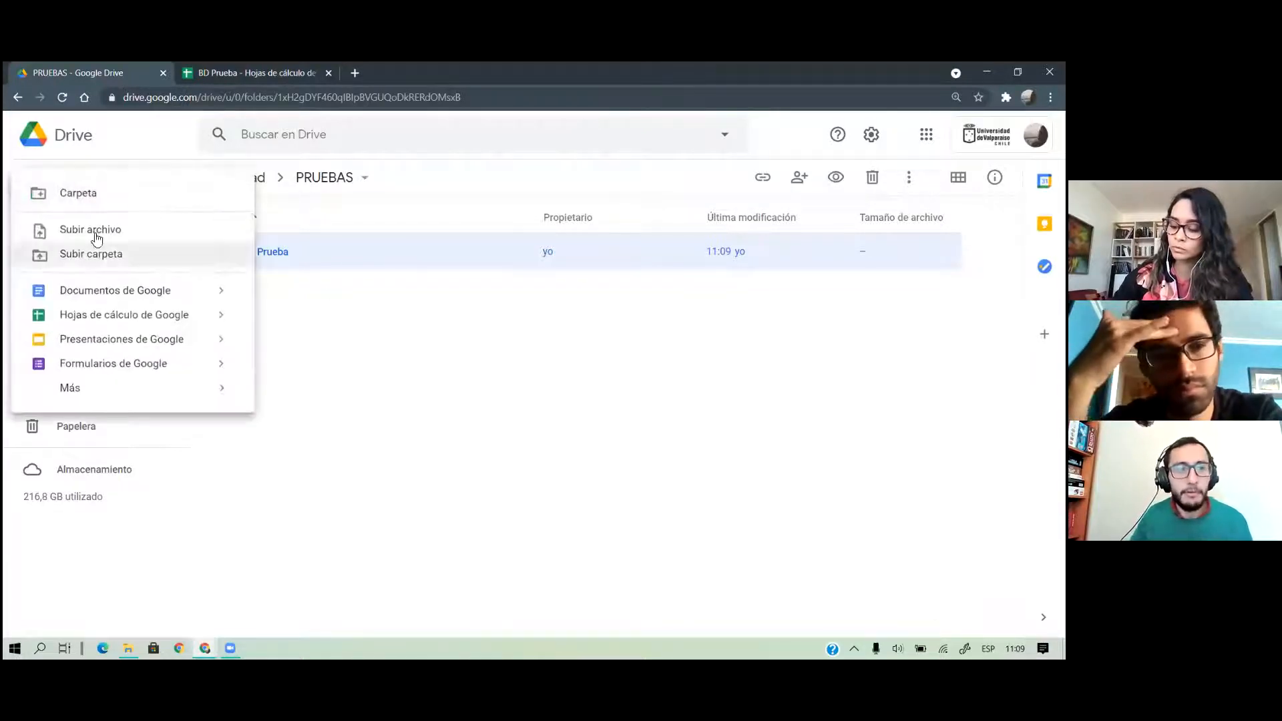
pyautogui.click(84, 296)
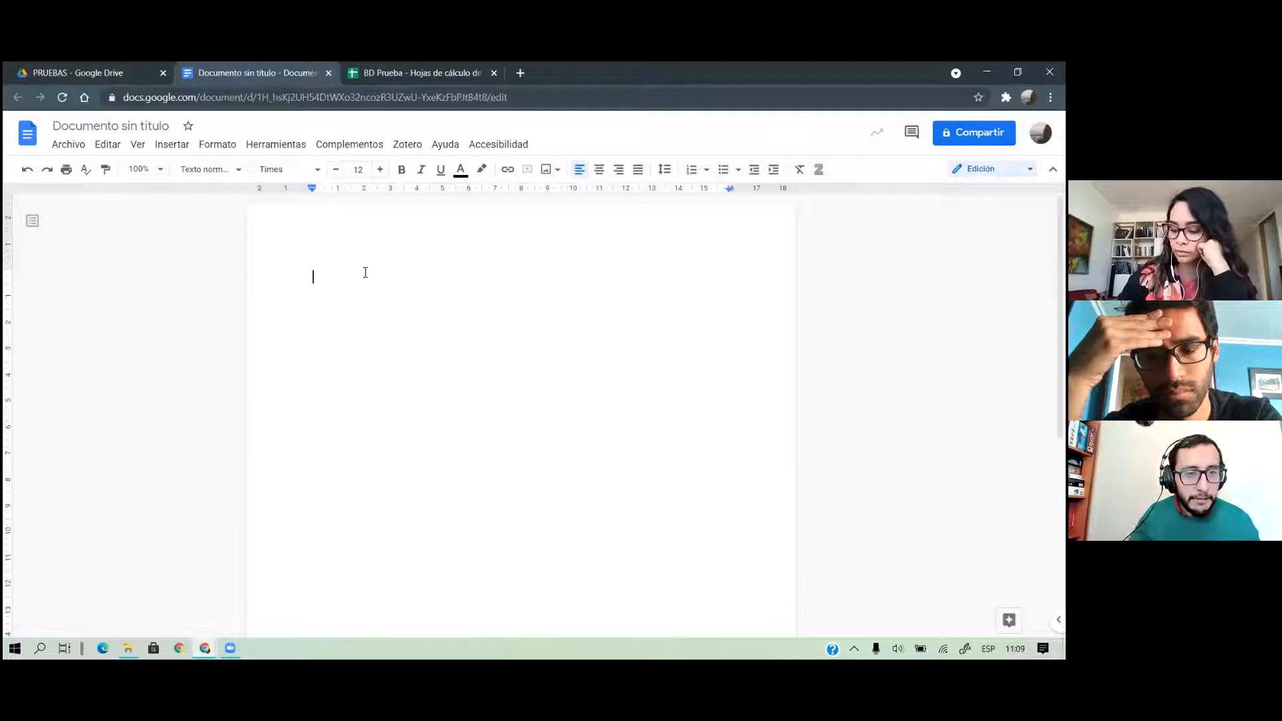
# Search Drive images for 'uv logo' from the Insert image panel
pyautogui.click(171, 144)
pyautogui.moveTo(317, 165)
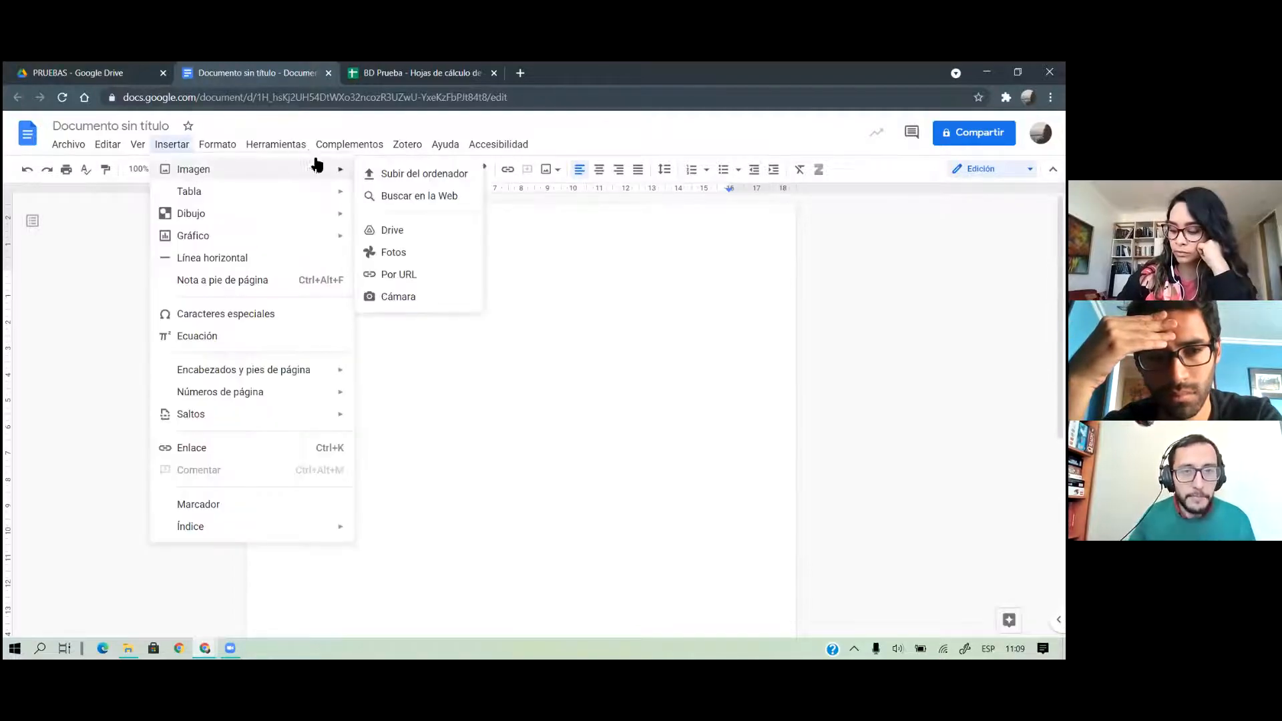
pyautogui.click(394, 230)
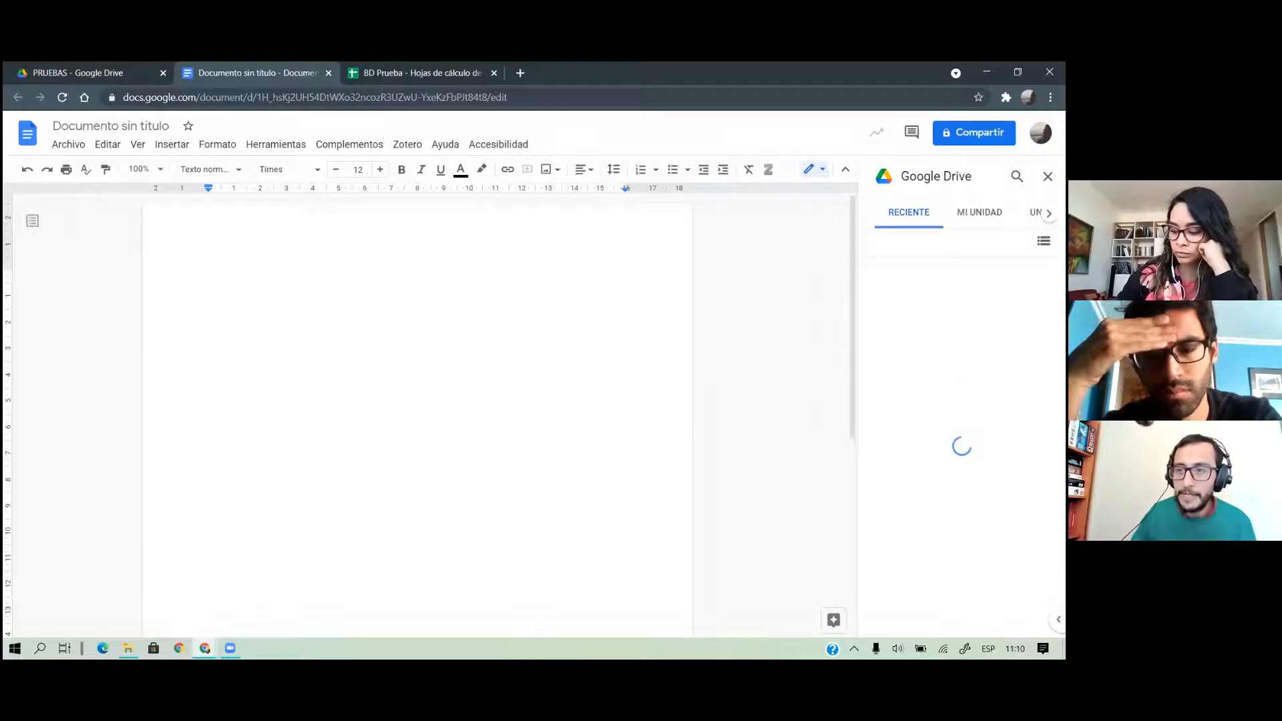
pyautogui.click(1017, 177)
pyautogui.write('uv')
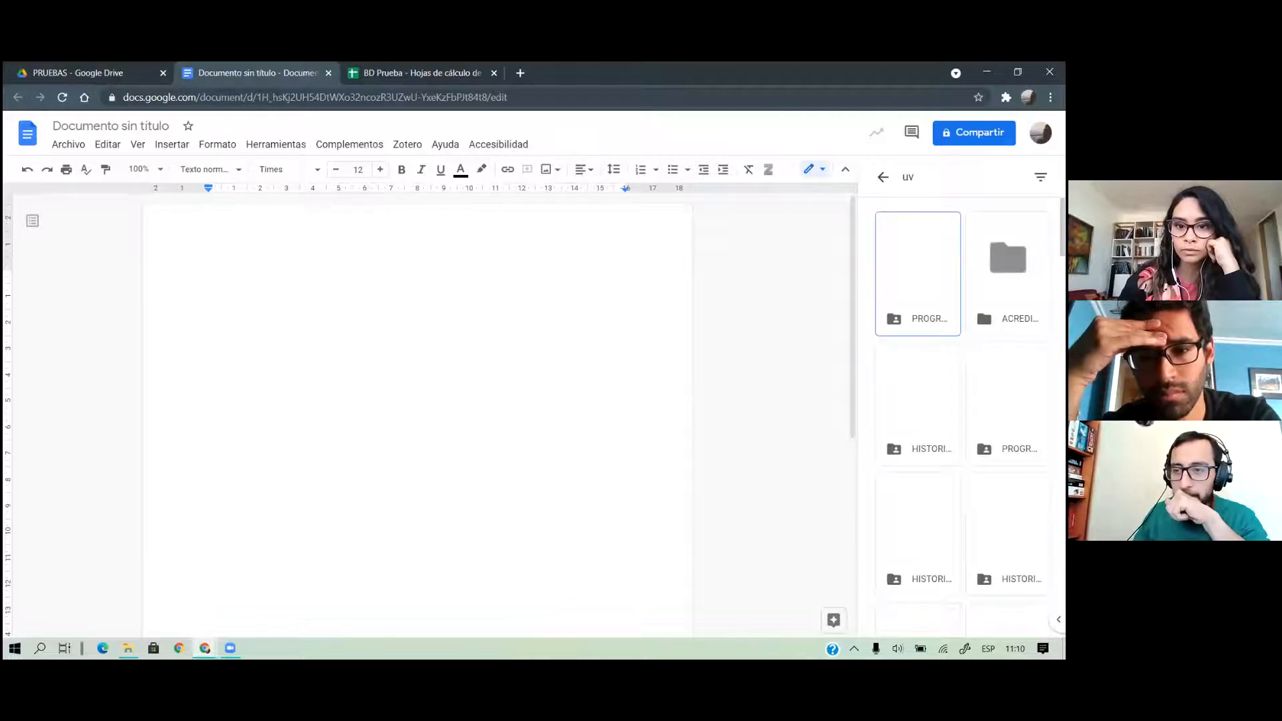
pyautogui.scroll(-15, 962, 414)
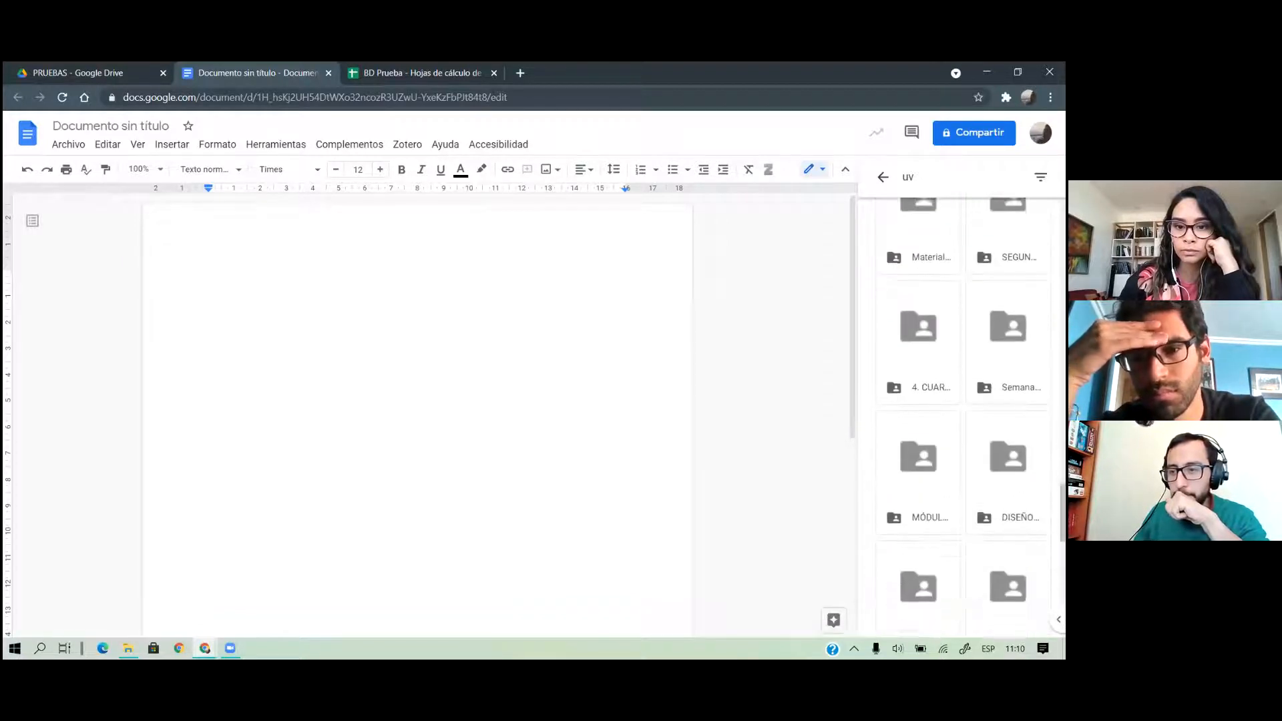
pyautogui.scroll(18, 962, 414)
pyautogui.click(935, 177)
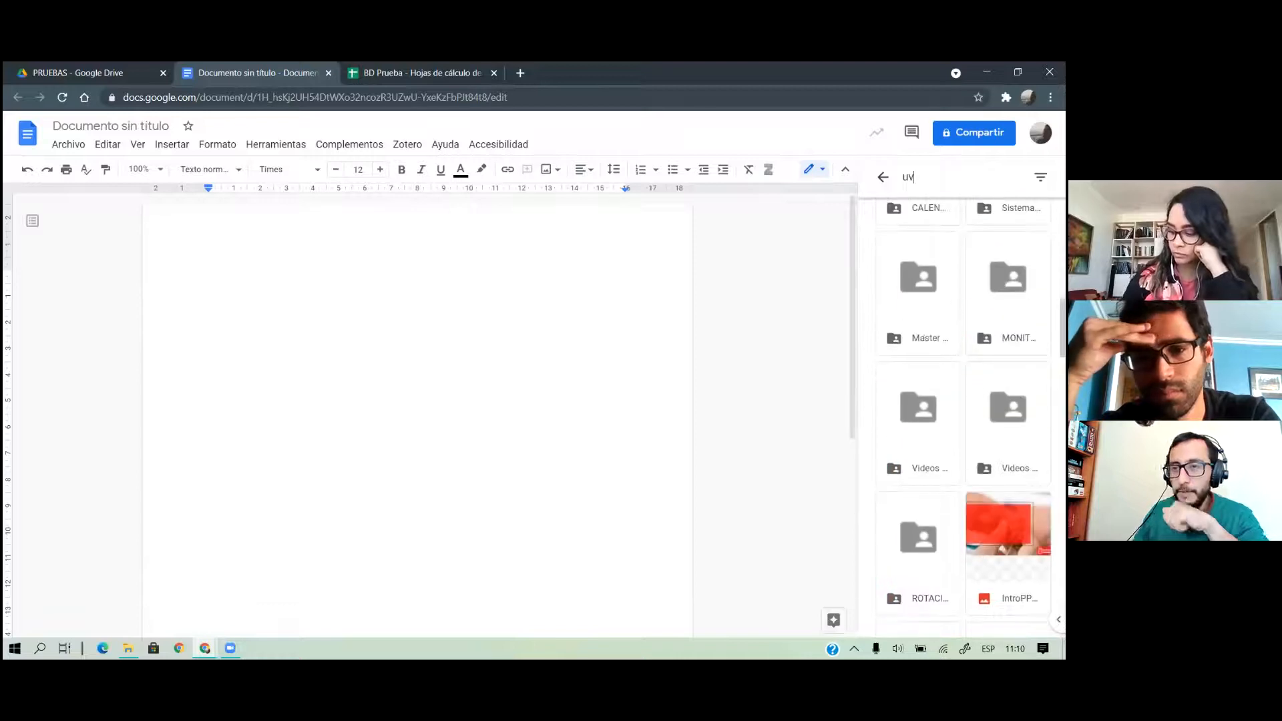
pyautogui.write('logo')
pyautogui.press('Return')
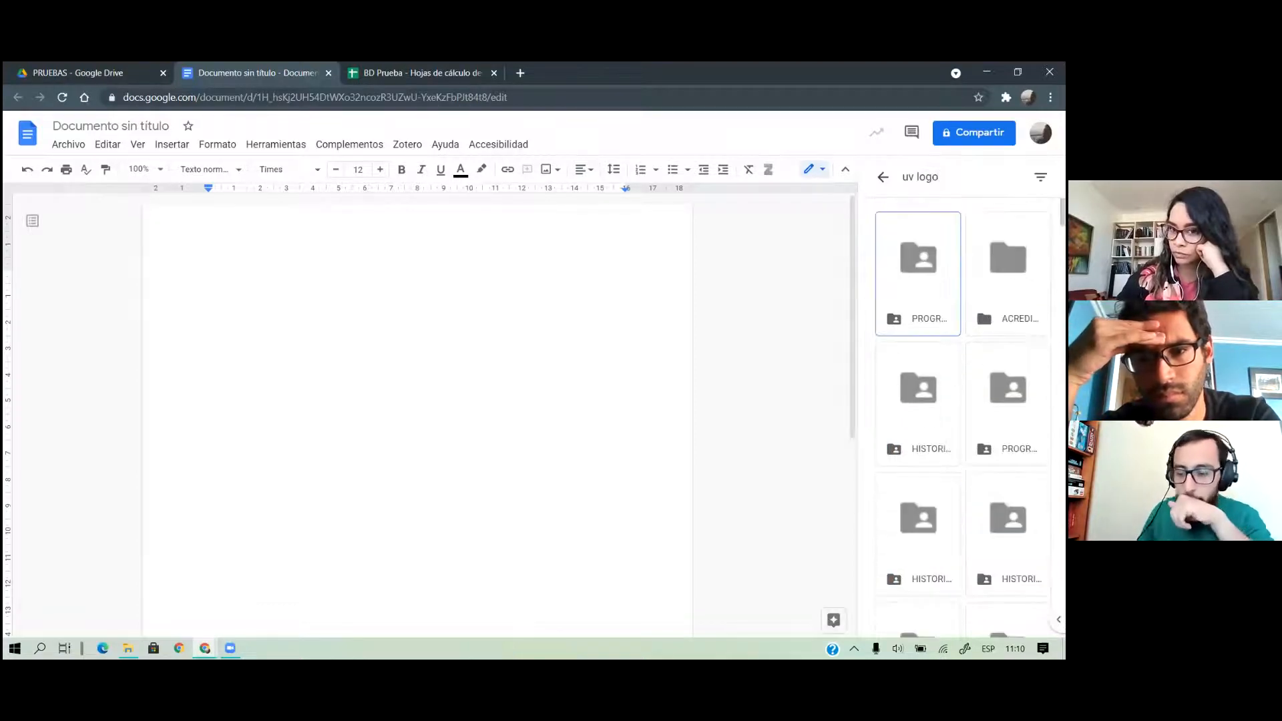
pyautogui.press('Return')
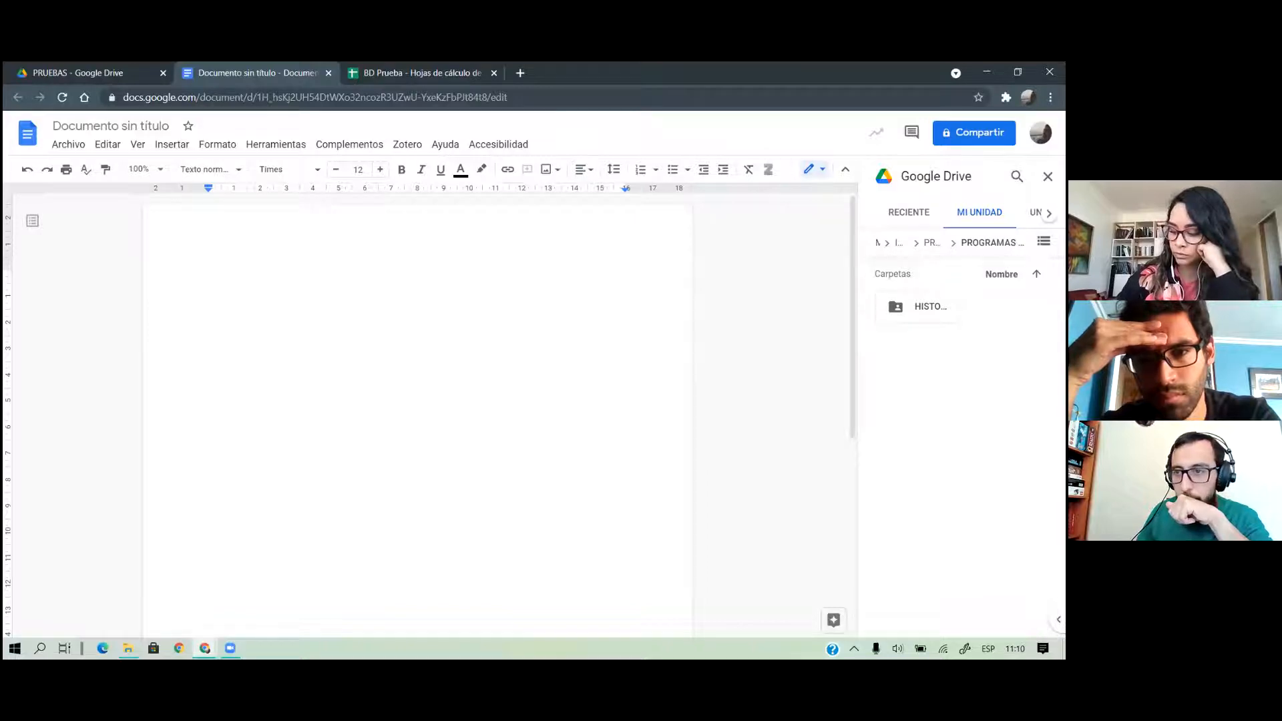
# Search Drive for 'logo' and drag the Universidad de Valparaíso logo to the top of the page
pyautogui.click(1017, 176)
pyautogui.write('logo')
pyautogui.press('Return')
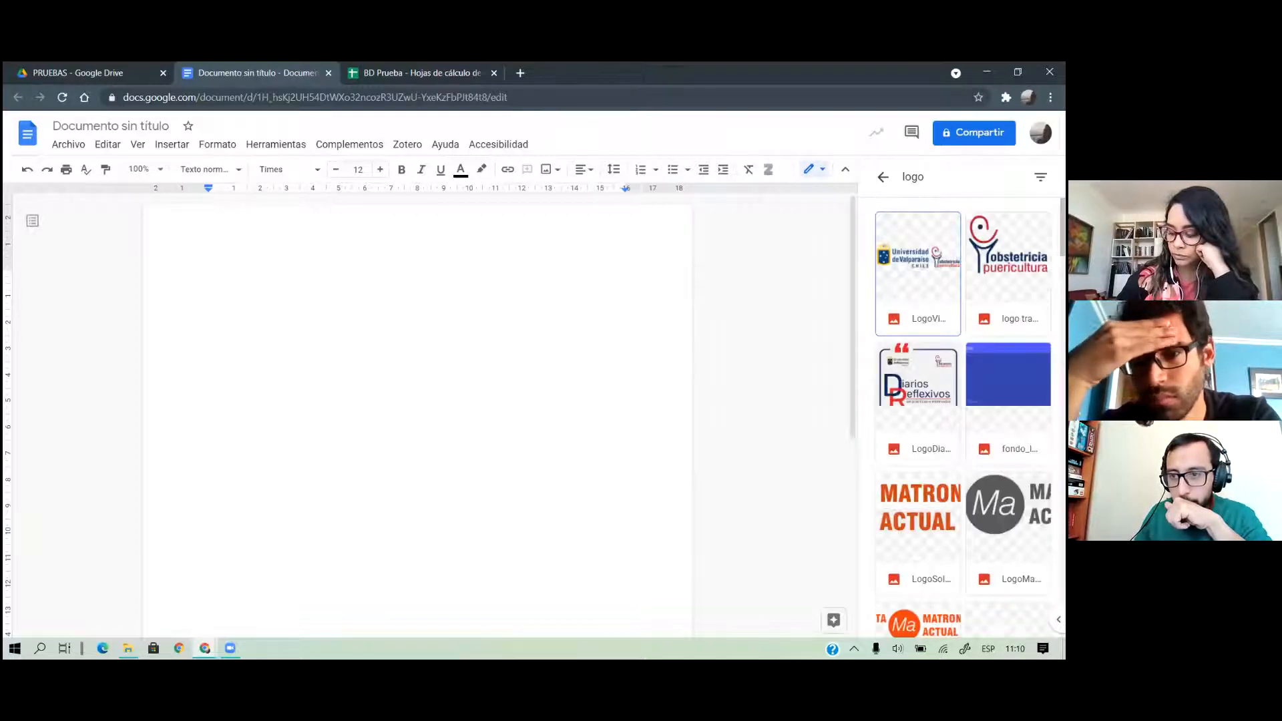
pyautogui.moveTo(918, 267); pyautogui.dragTo(278, 317)
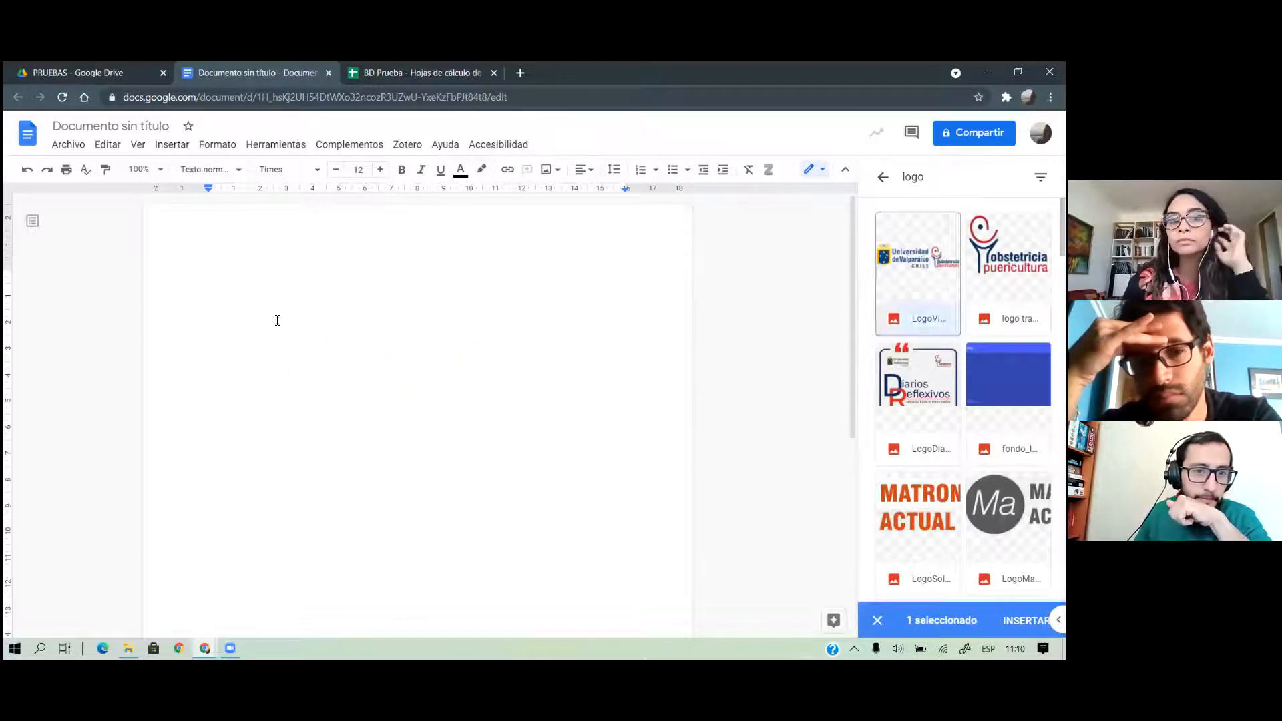
pyautogui.click(304, 334)
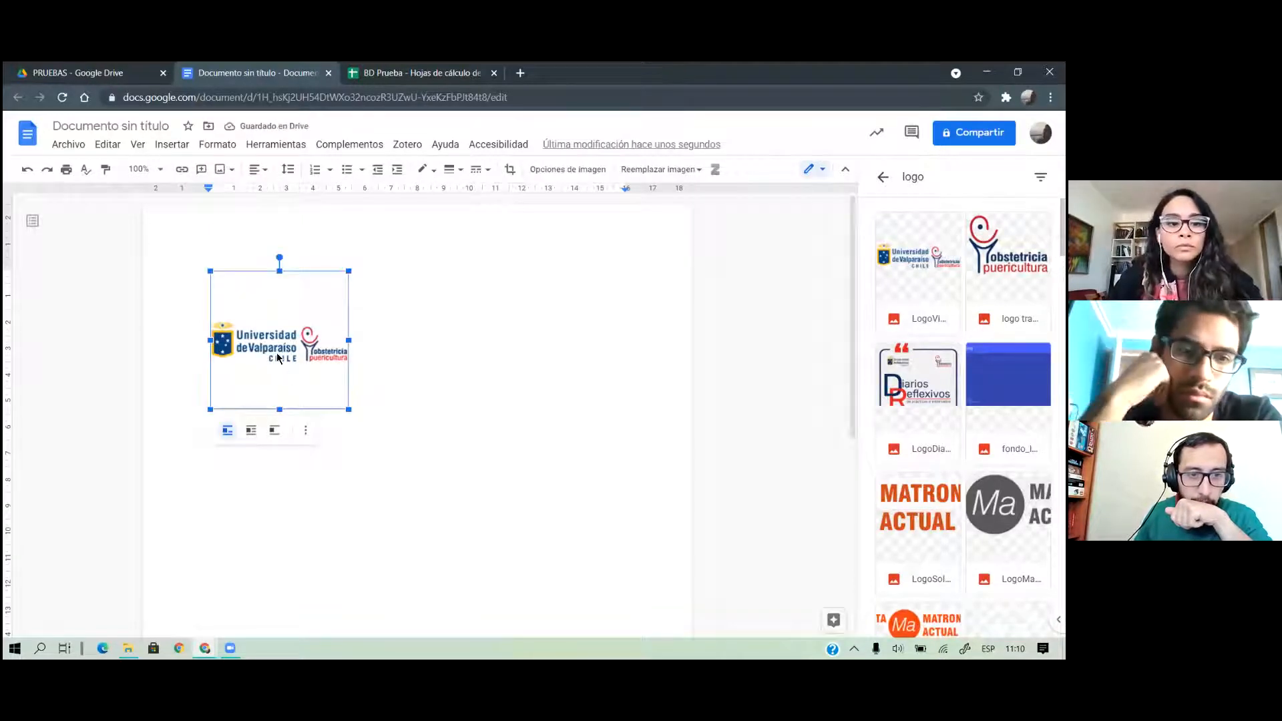
# Crop the empty space above and below the logo into a slim banner
pyautogui.click(509, 169)
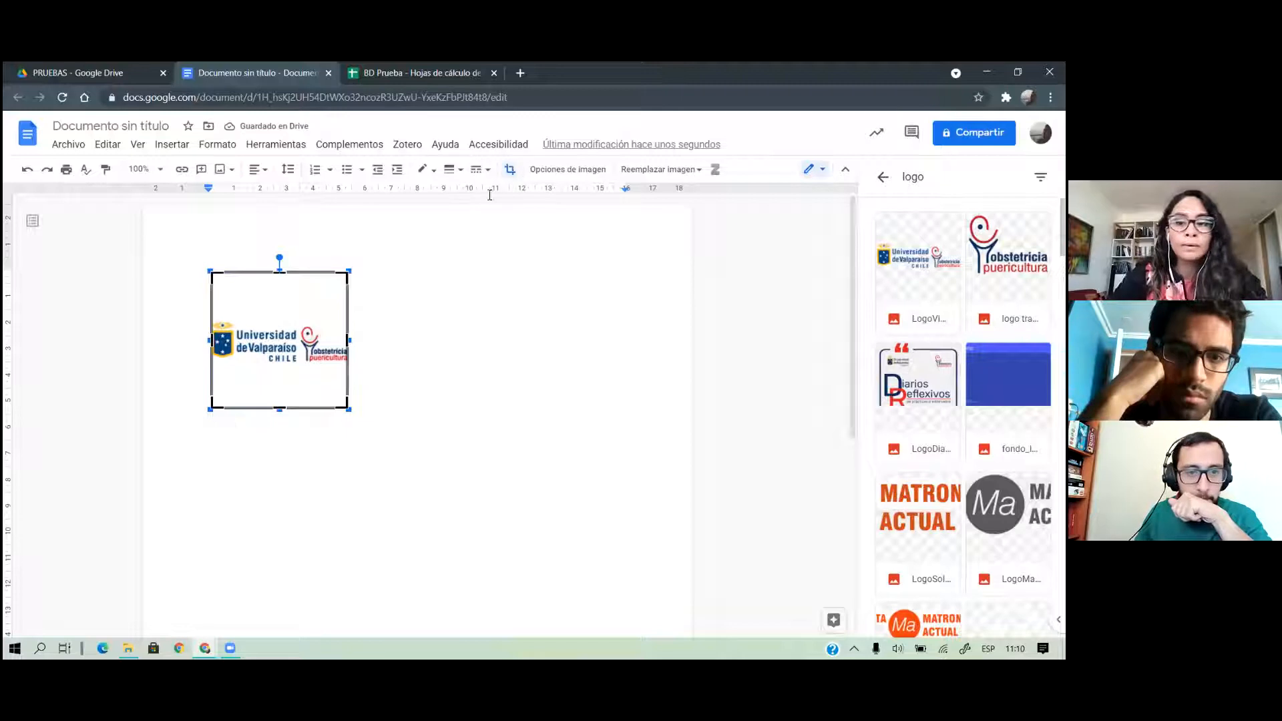
pyautogui.moveTo(285, 275); pyautogui.dragTo(282, 310)
pyautogui.moveTo(279, 373); pyautogui.dragTo(303, 338)
pyautogui.click(445, 374)
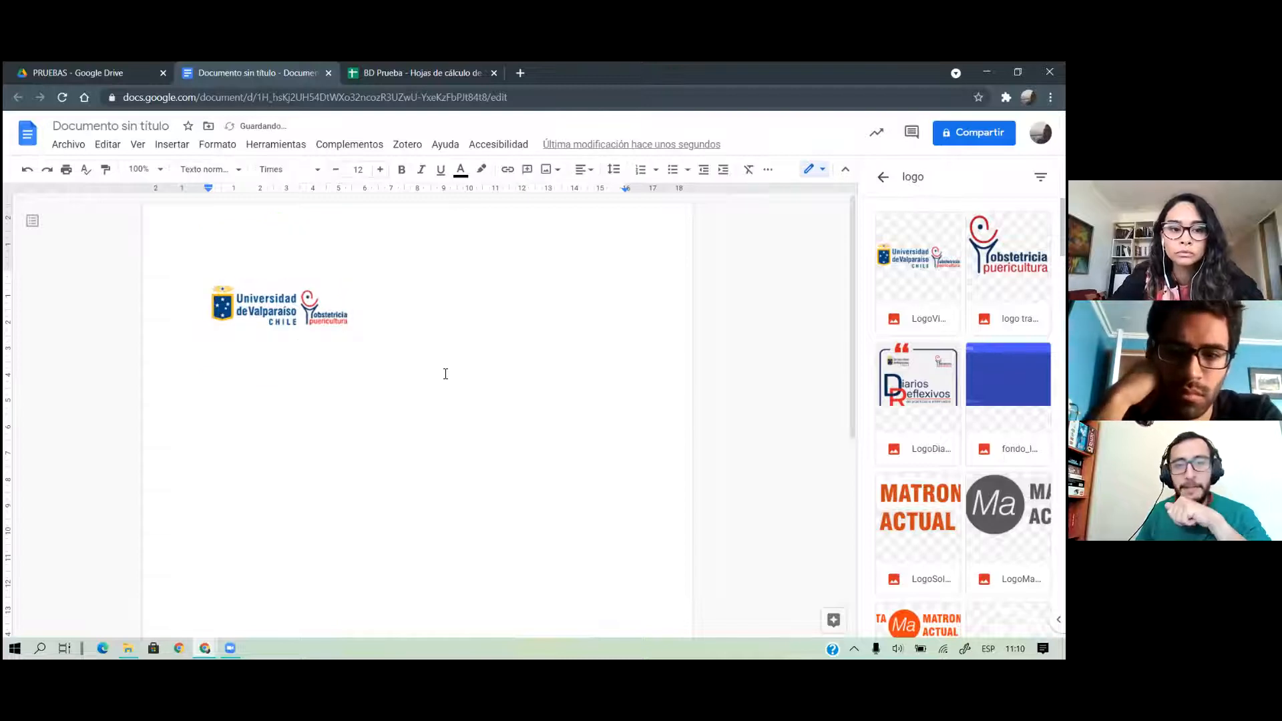
# Add an 'Estimada/o:' greeting line below the logo in bold Roboto Condensed
pyautogui.press('Return')
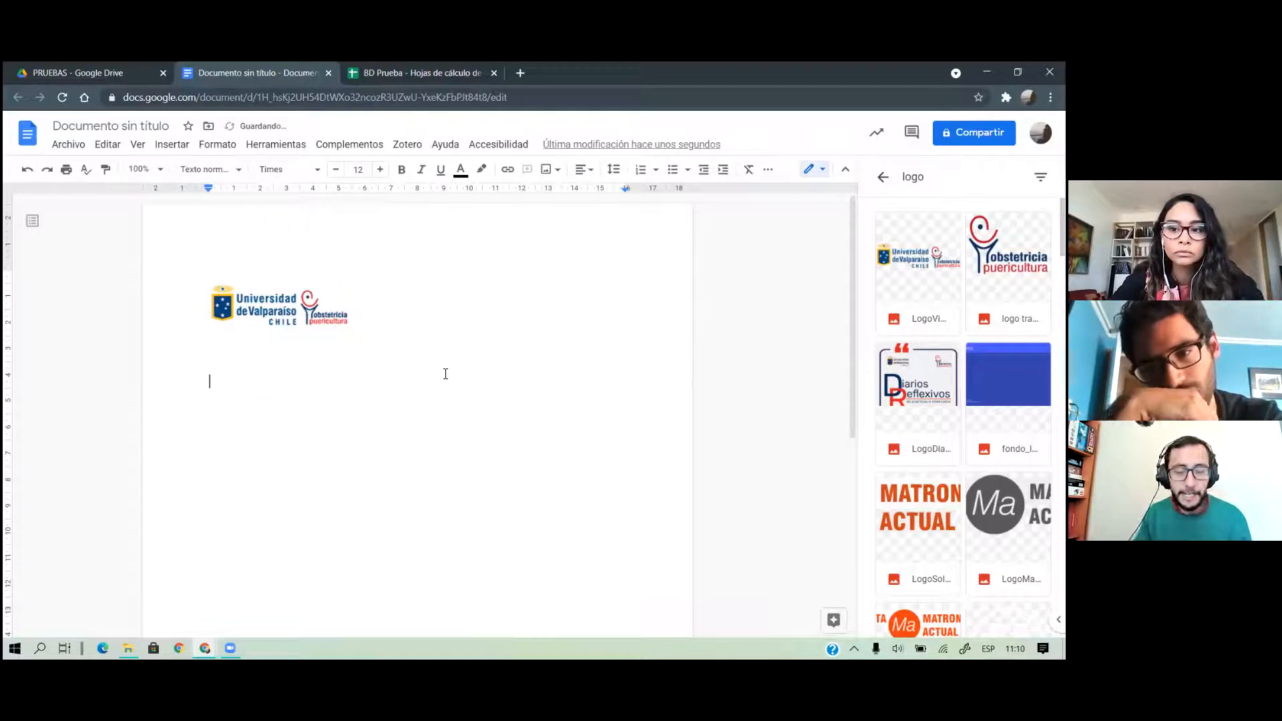
pyautogui.write('Est')
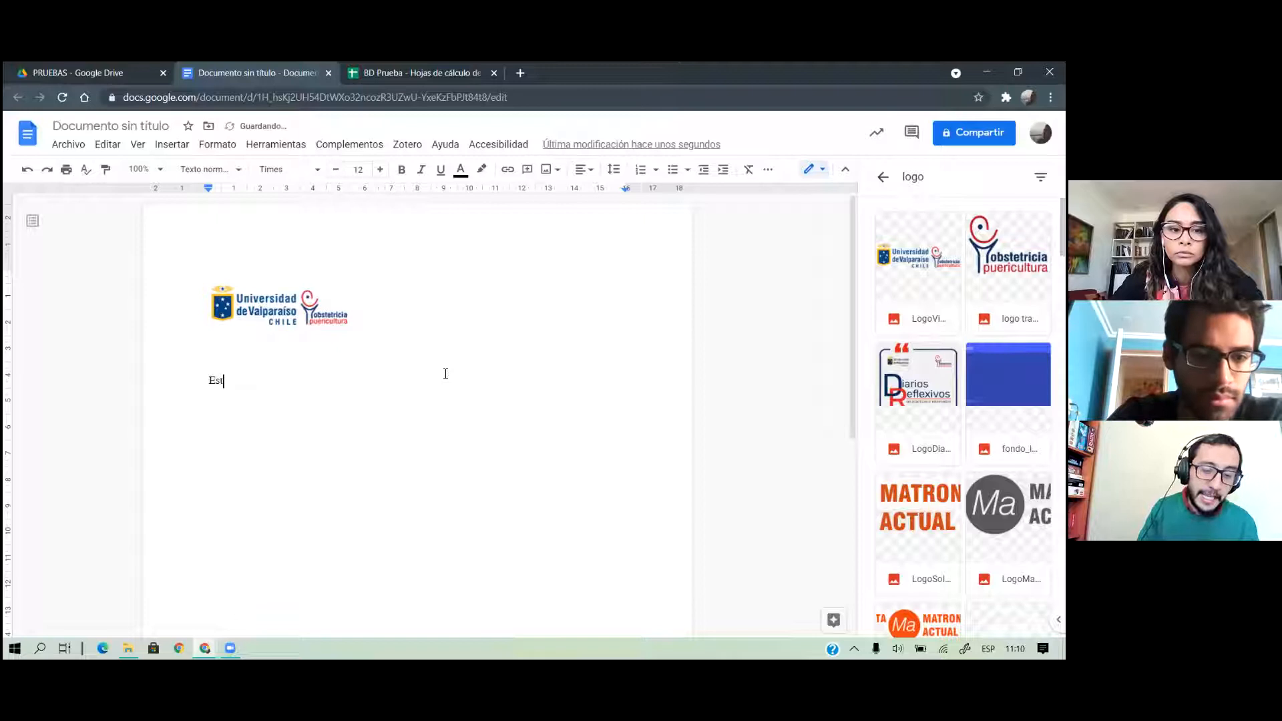
pyautogui.write('imada')
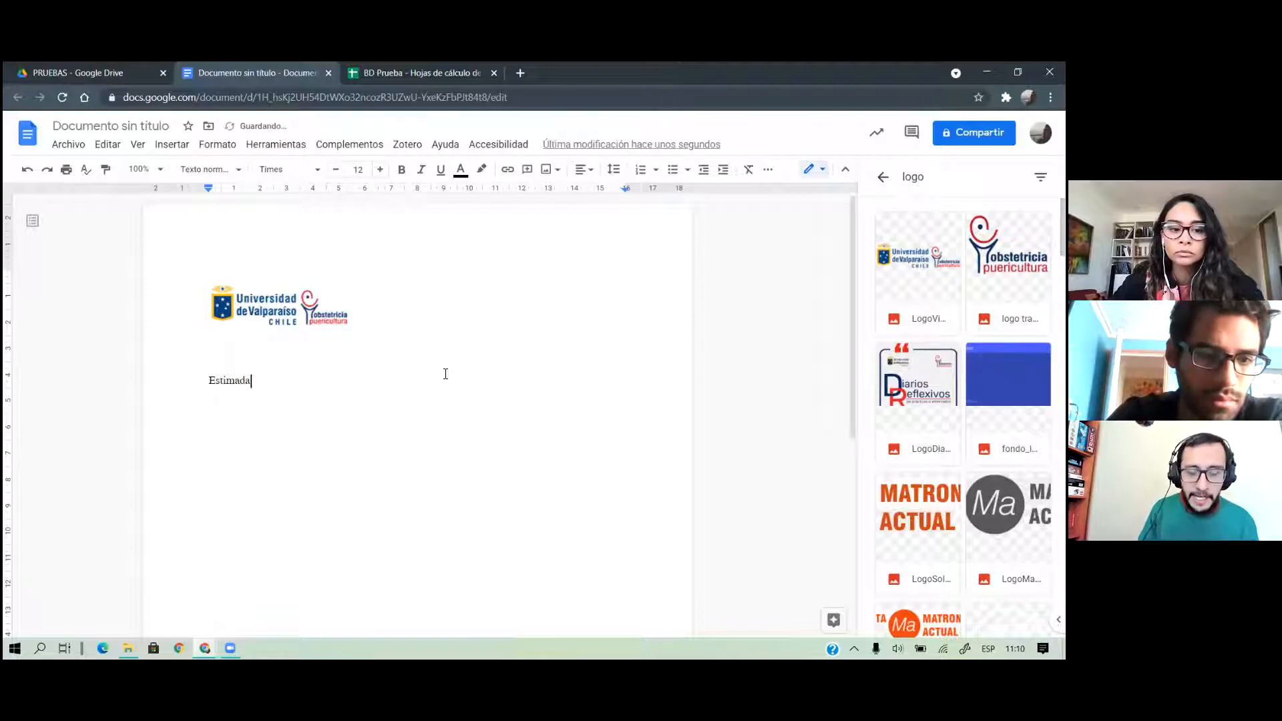
pyautogui.write('/o:')
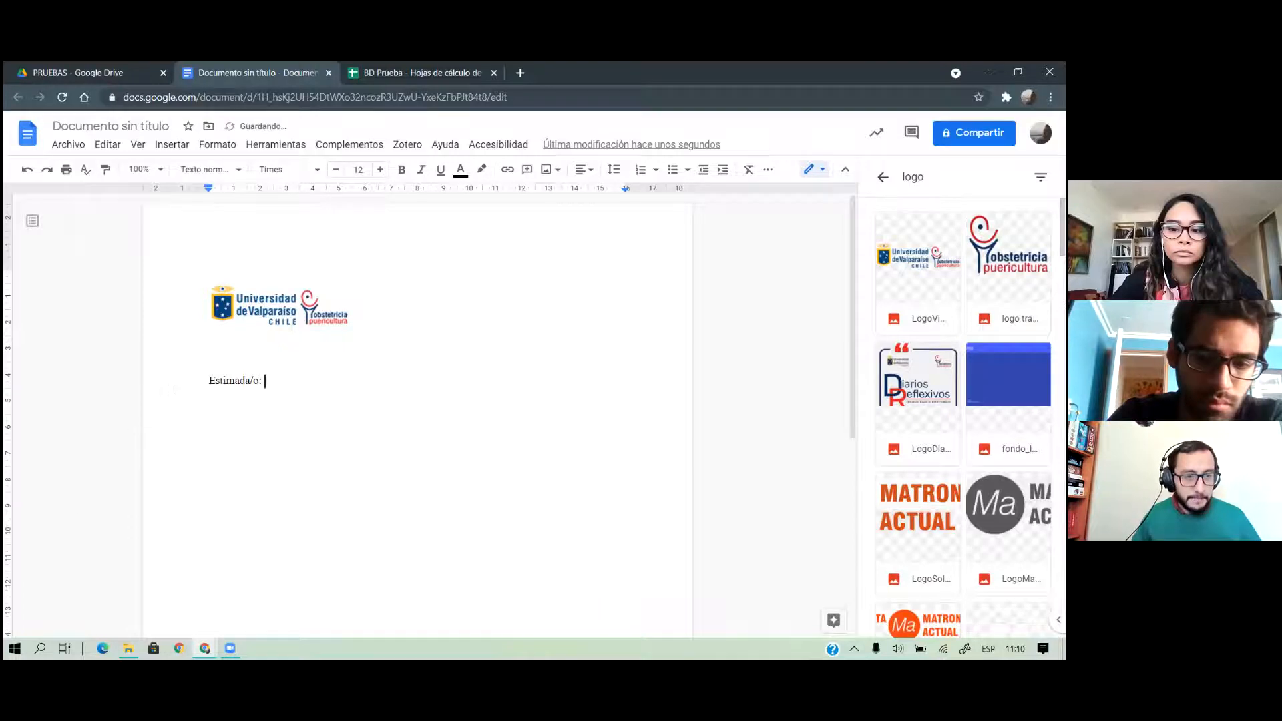
pyautogui.moveTo(198, 386); pyautogui.dragTo(315, 449)
pyautogui.click(304, 169)
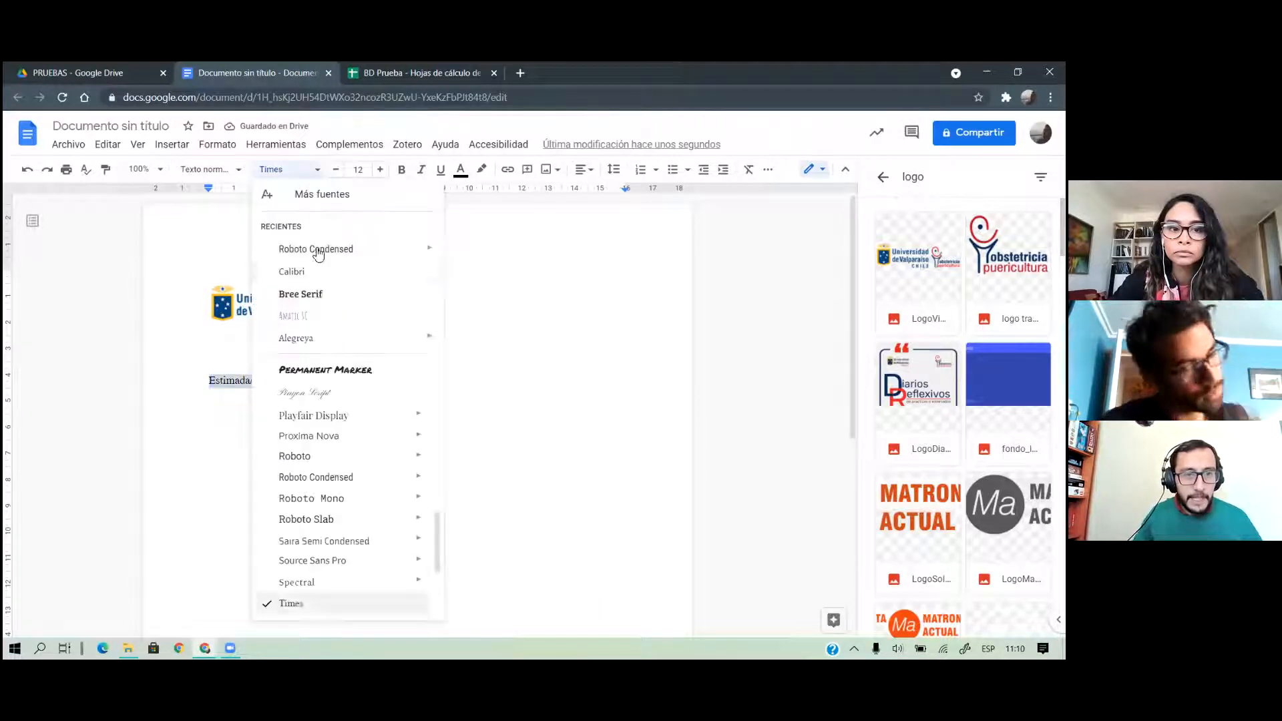
pyautogui.click(336, 249)
pyautogui.click(401, 169)
pyautogui.click(330, 390)
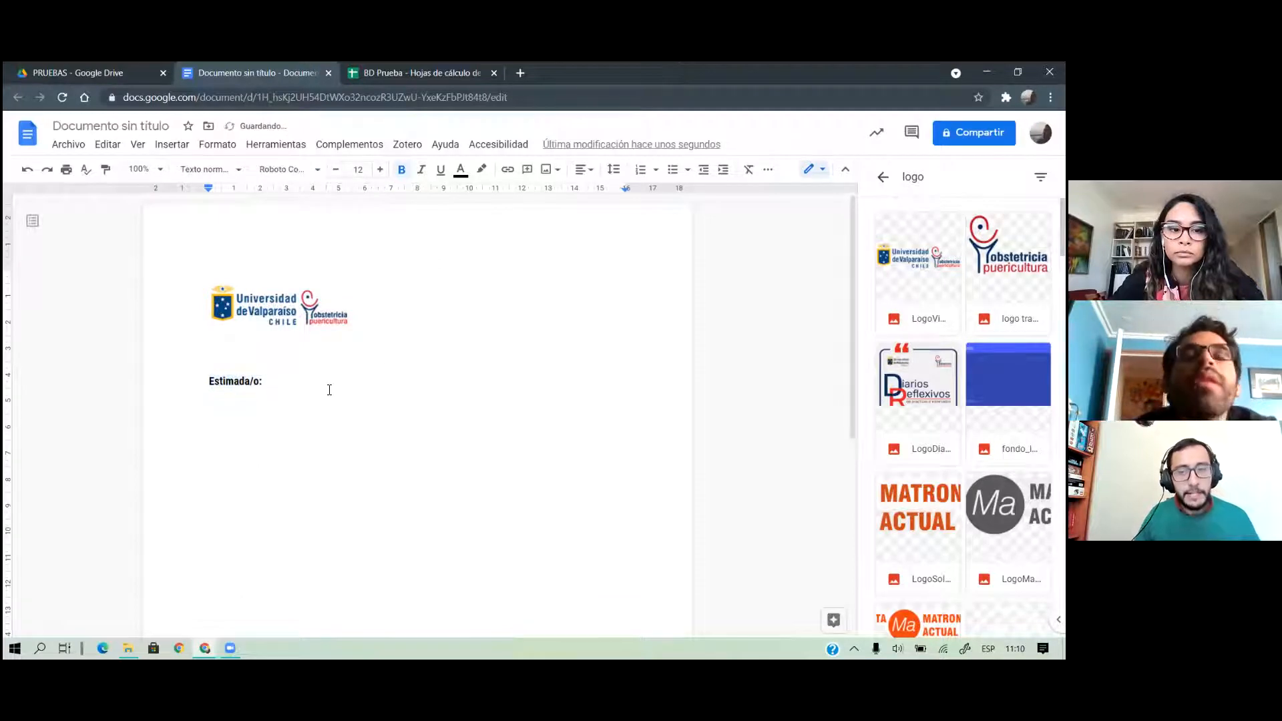
pyautogui.click(410, 80)
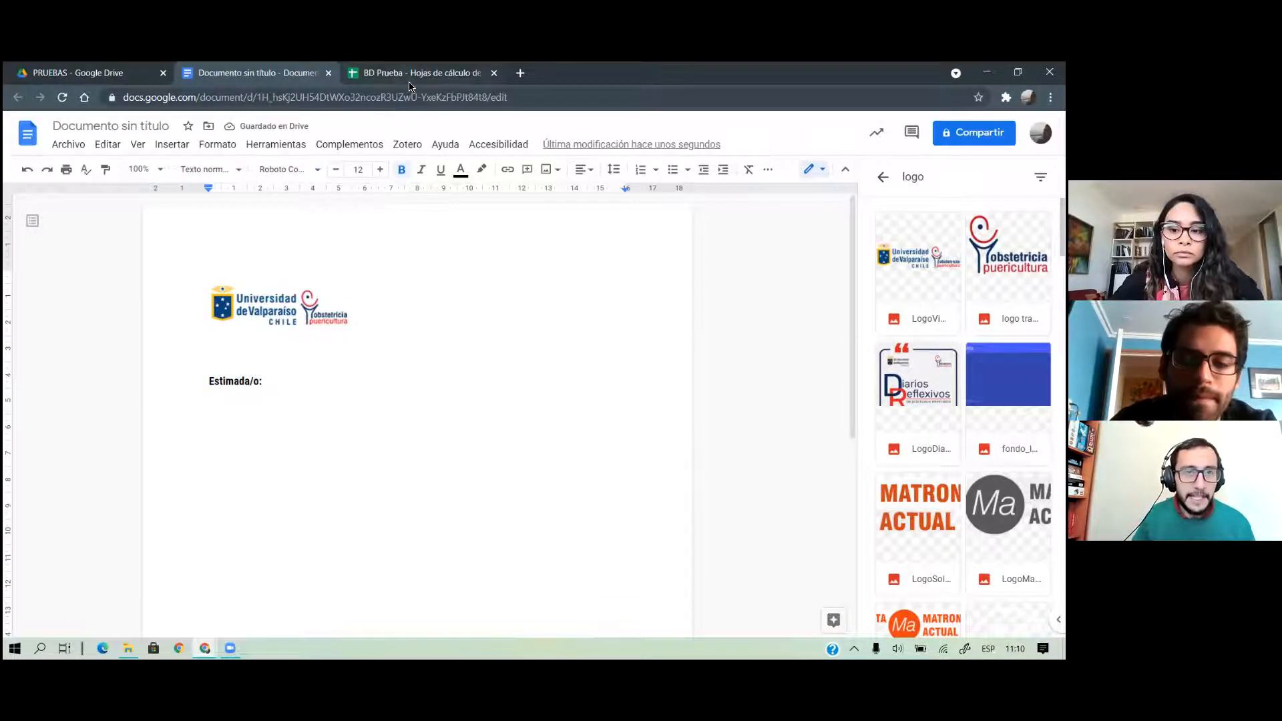
# Go over the NOMBRE, APELLIDO, CORREO and ITEM 1 headers in the Datos sheet
pyautogui.click(76, 239)
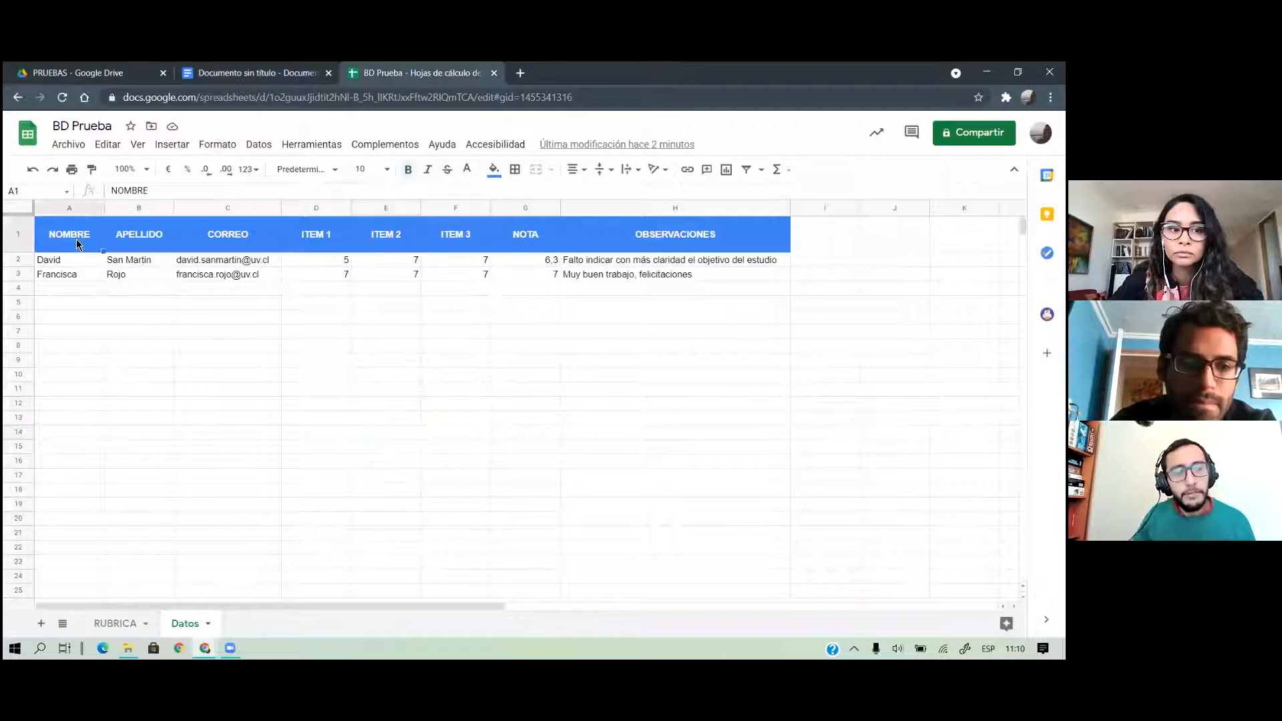
pyautogui.click(146, 240)
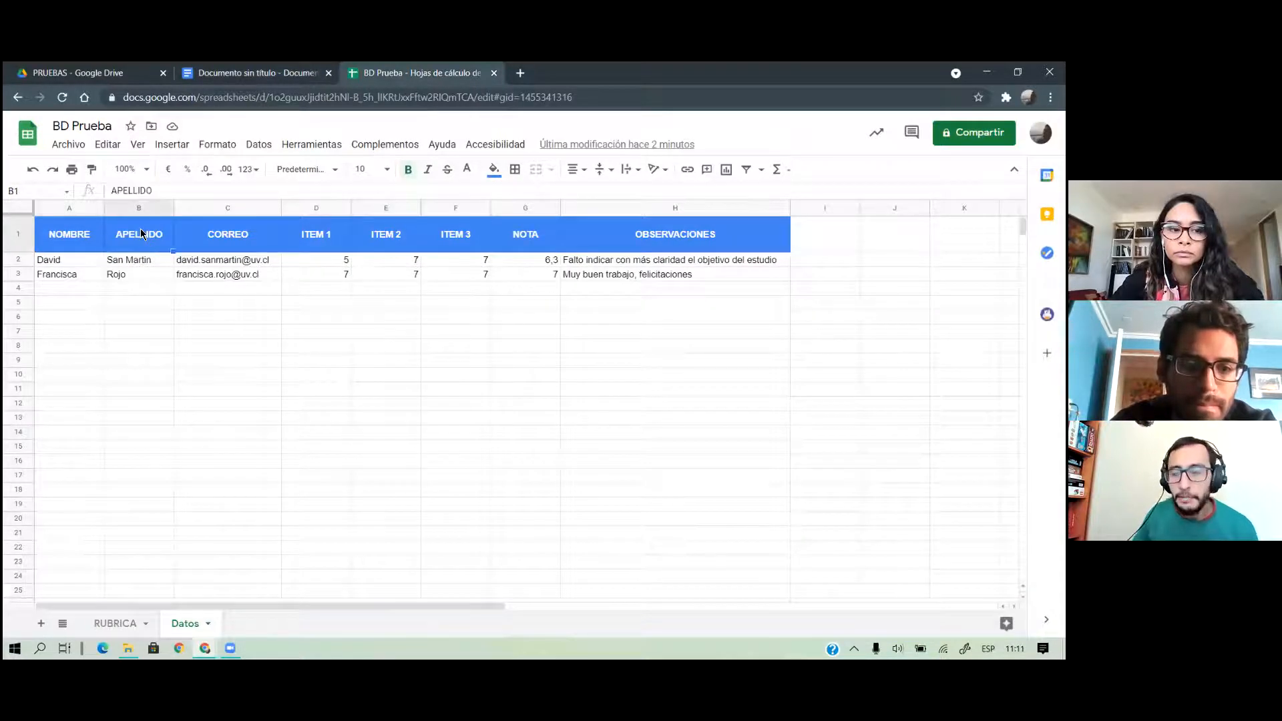
pyautogui.click(85, 234)
pyautogui.click(137, 239)
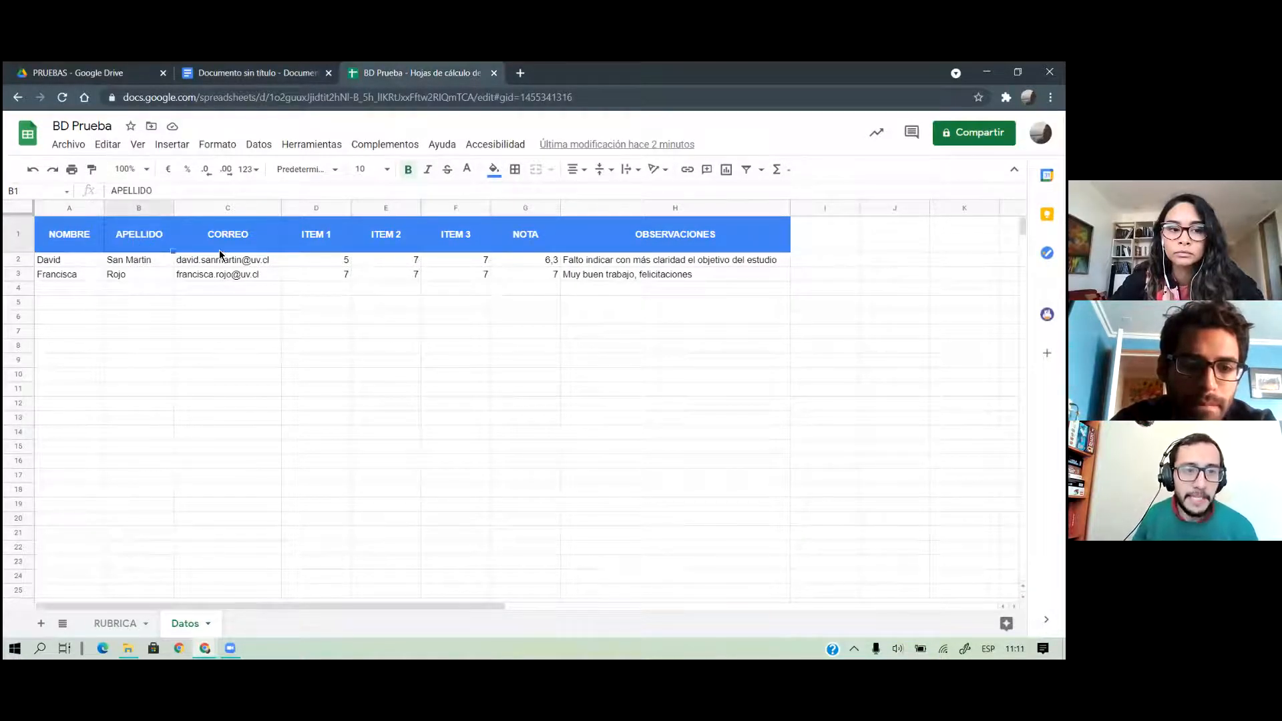
pyautogui.click(222, 234)
pyautogui.click(333, 232)
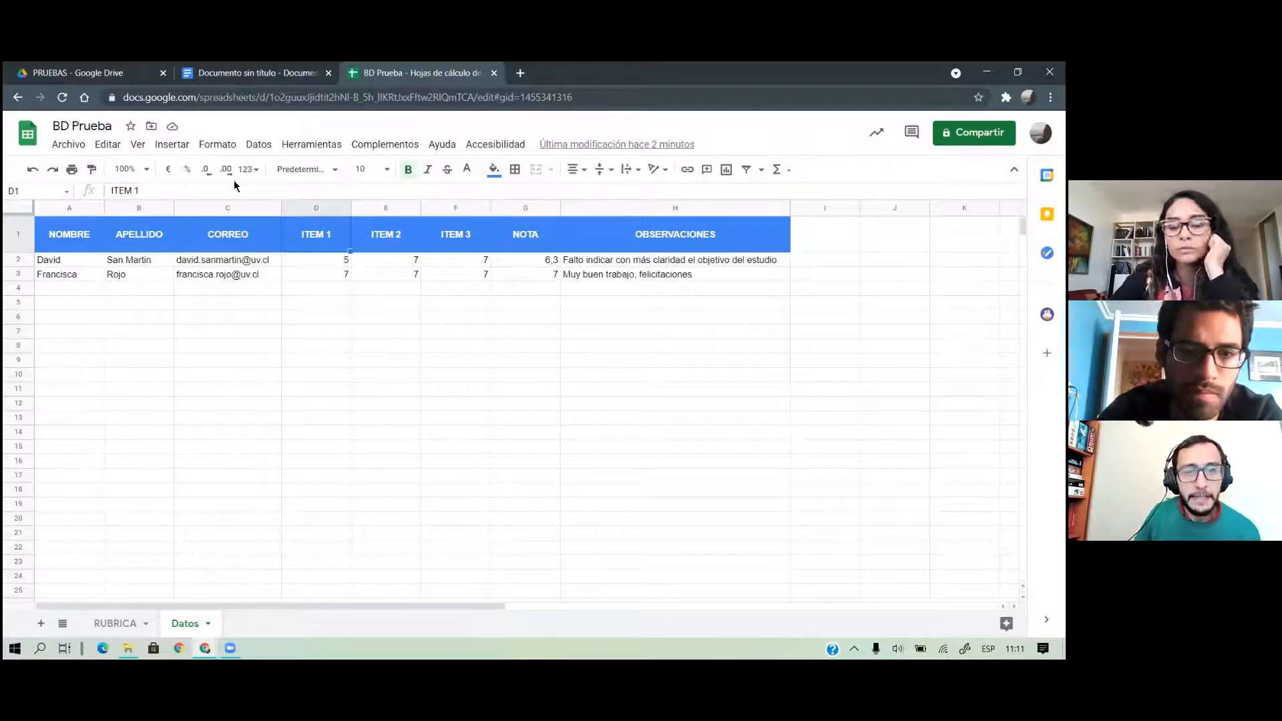
# Walk through every Datos header from NOMBRE to OBSERVACIONES, then go back to the letter
pyautogui.click(75, 240)
pyautogui.click(122, 245)
pyautogui.click(227, 239)
pyautogui.click(326, 241)
pyautogui.click(410, 239)
pyautogui.click(449, 241)
pyautogui.click(536, 237)
pyautogui.click(616, 240)
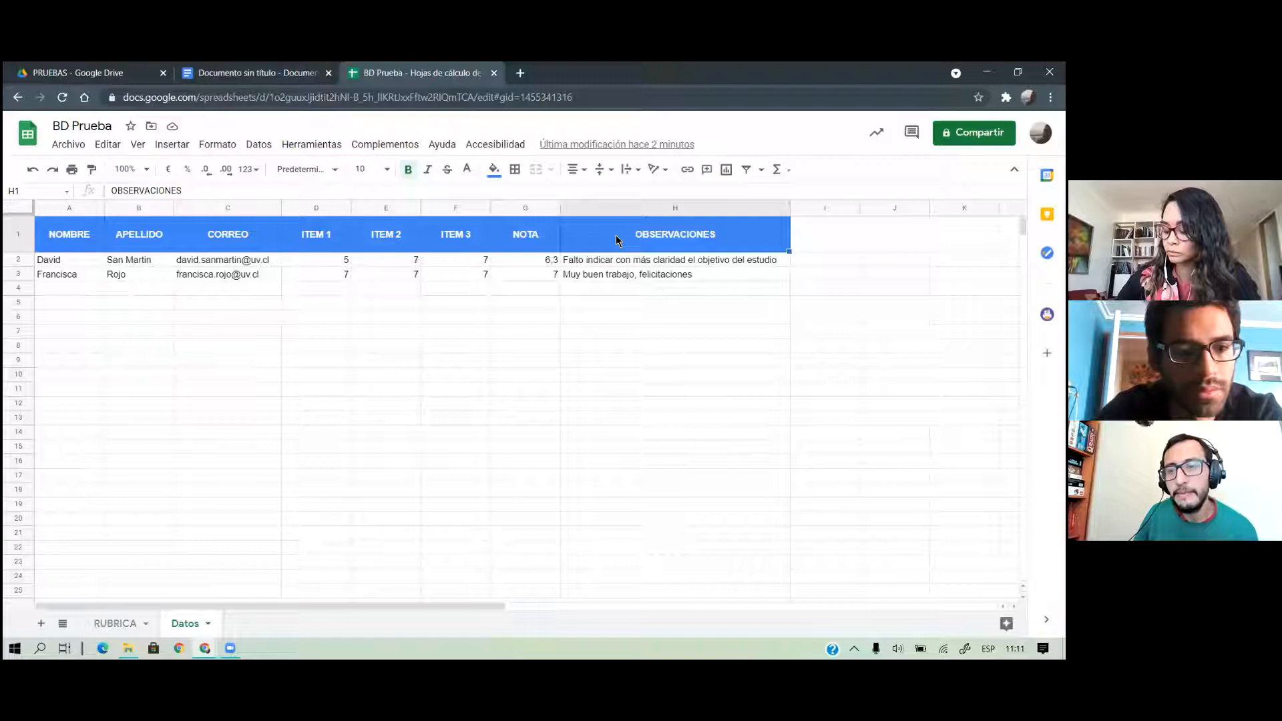
pyautogui.click(53, 243)
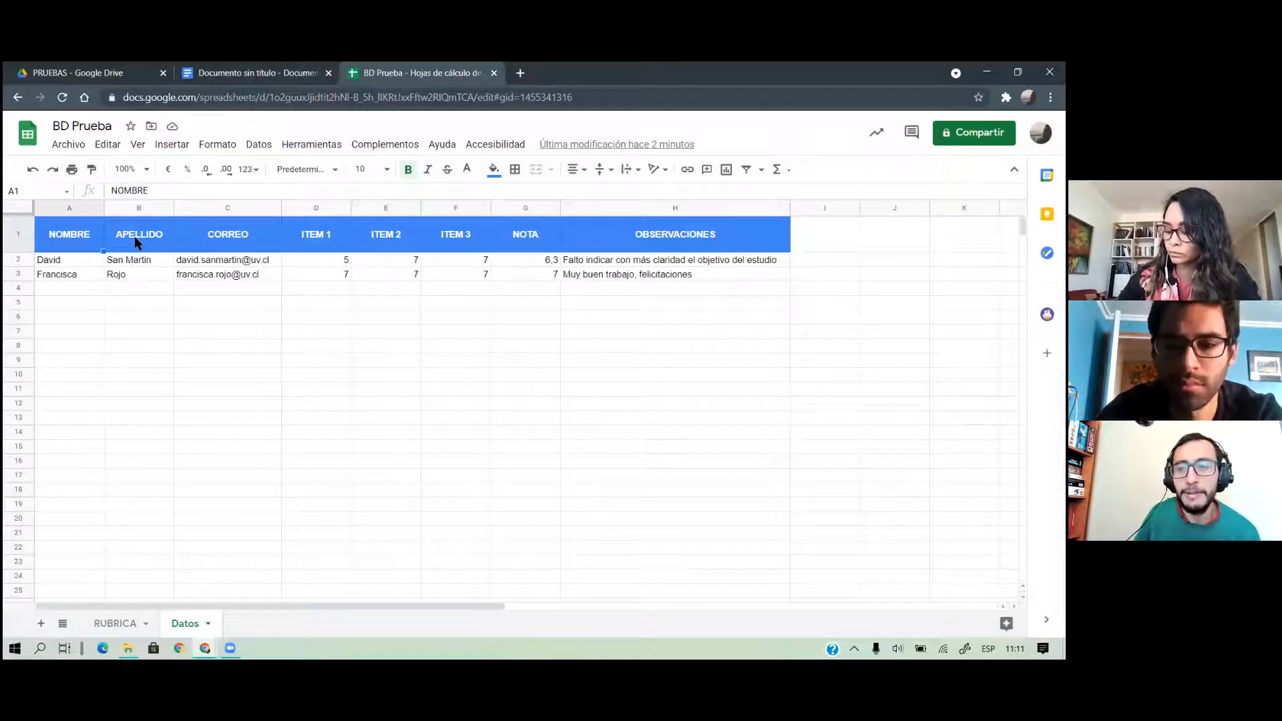
pyautogui.click(237, 73)
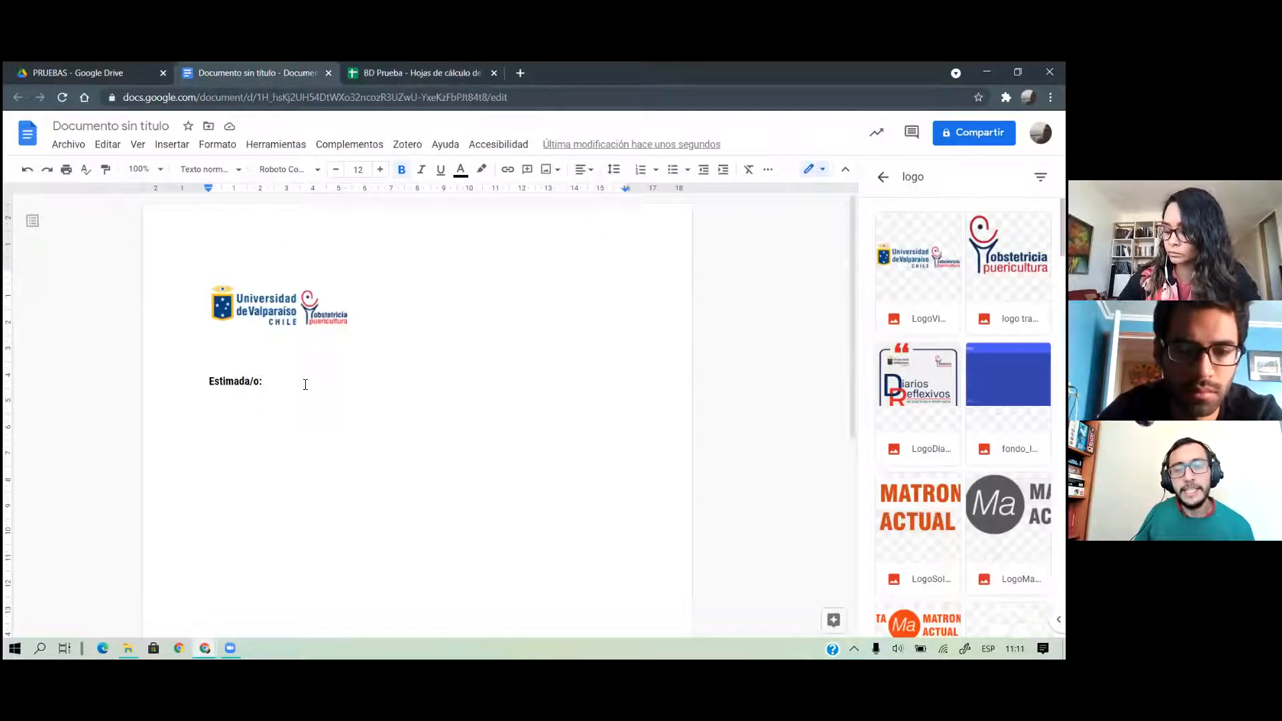
# Type <<NOMBRE>> <<APELLIDO>> after the greeting, checking the header spelling in BD Prueba
pyautogui.write('<<')
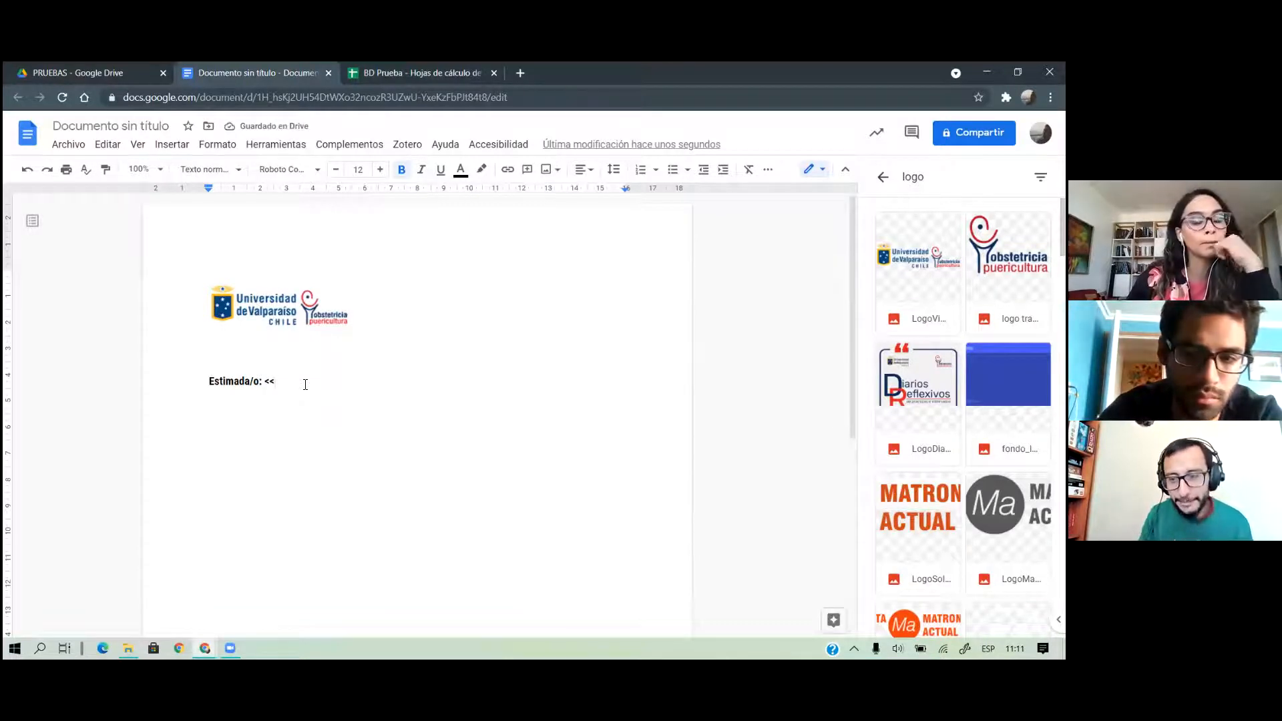
pyautogui.write('NOMBRE>> <<APELLIDO>>')
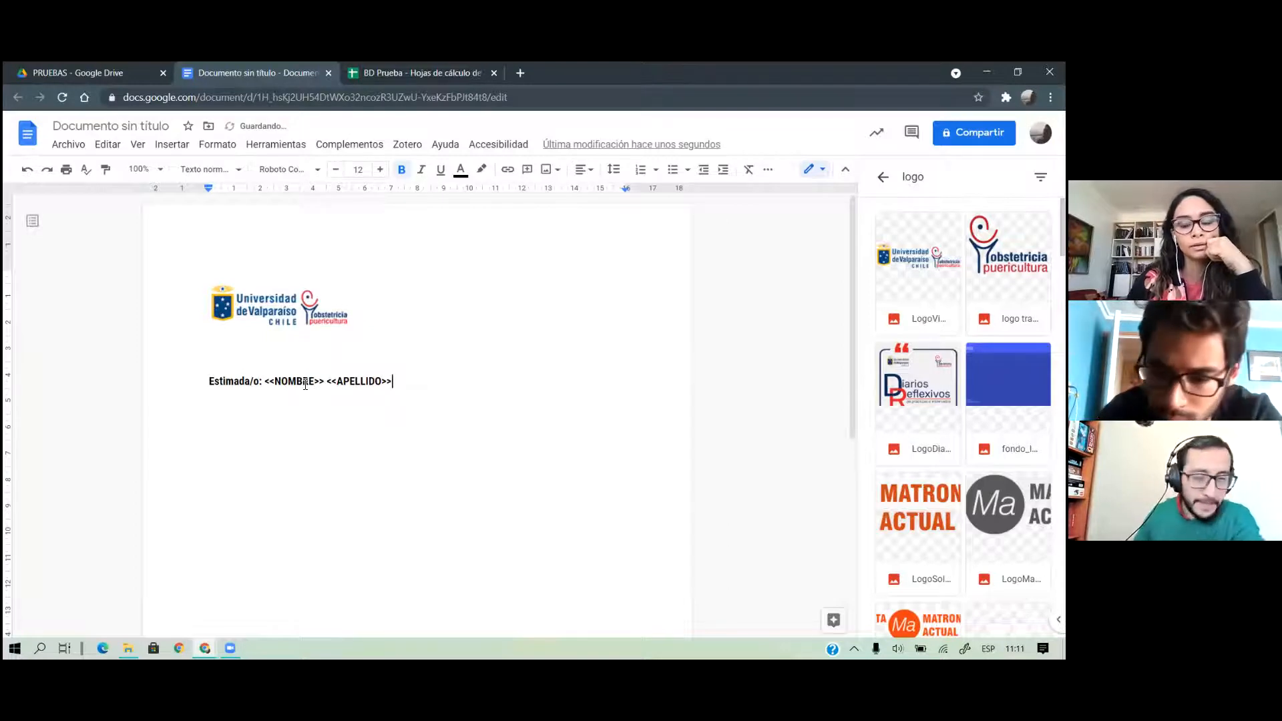
pyautogui.click(401, 76)
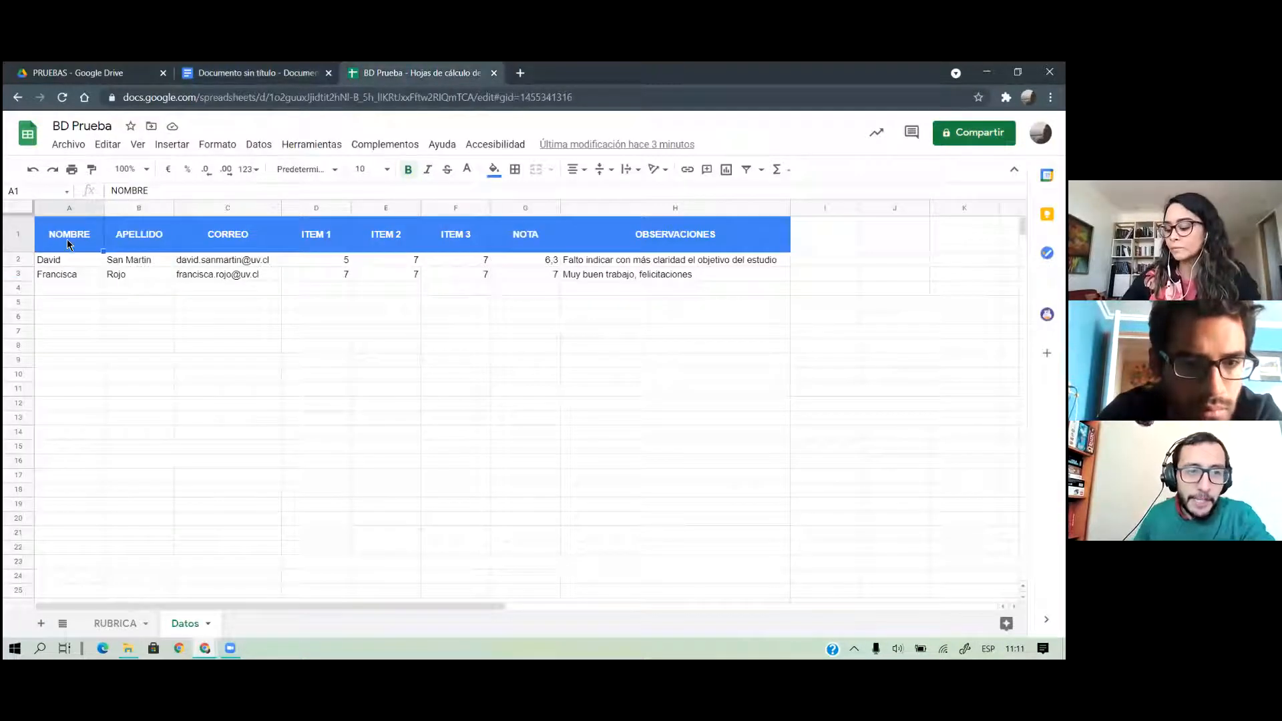
pyautogui.click(125, 245)
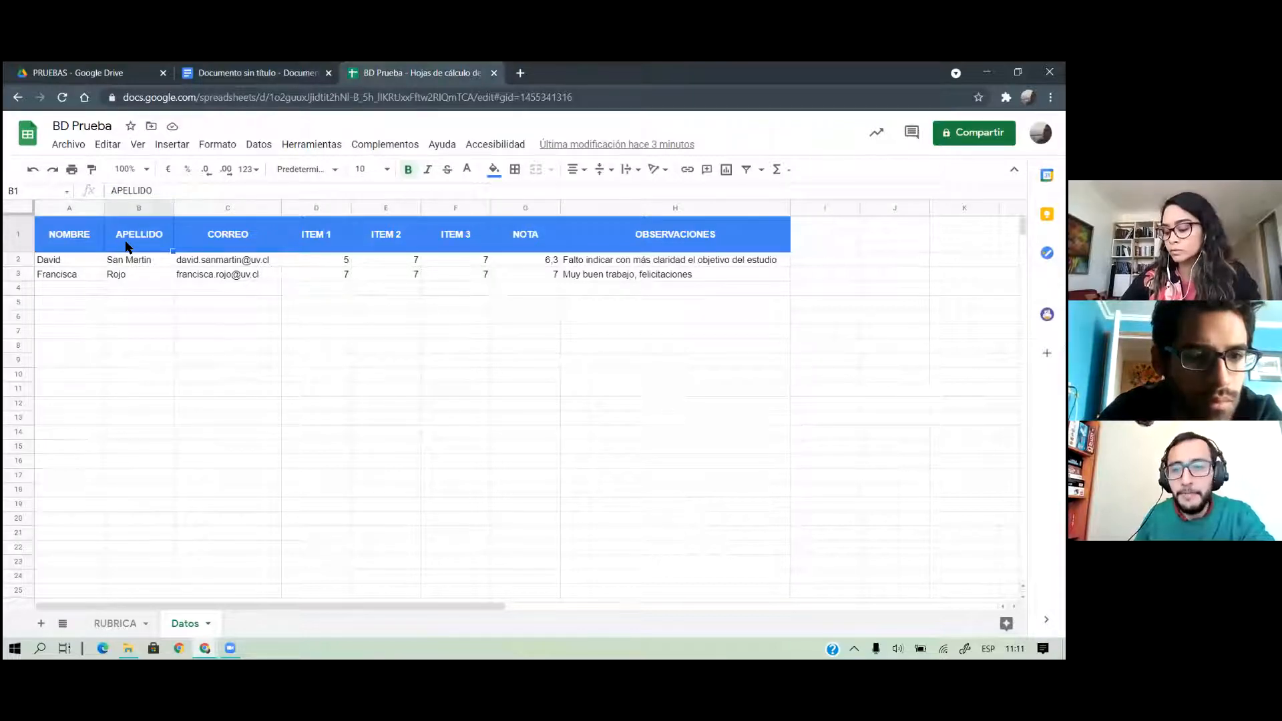
pyautogui.click(221, 75)
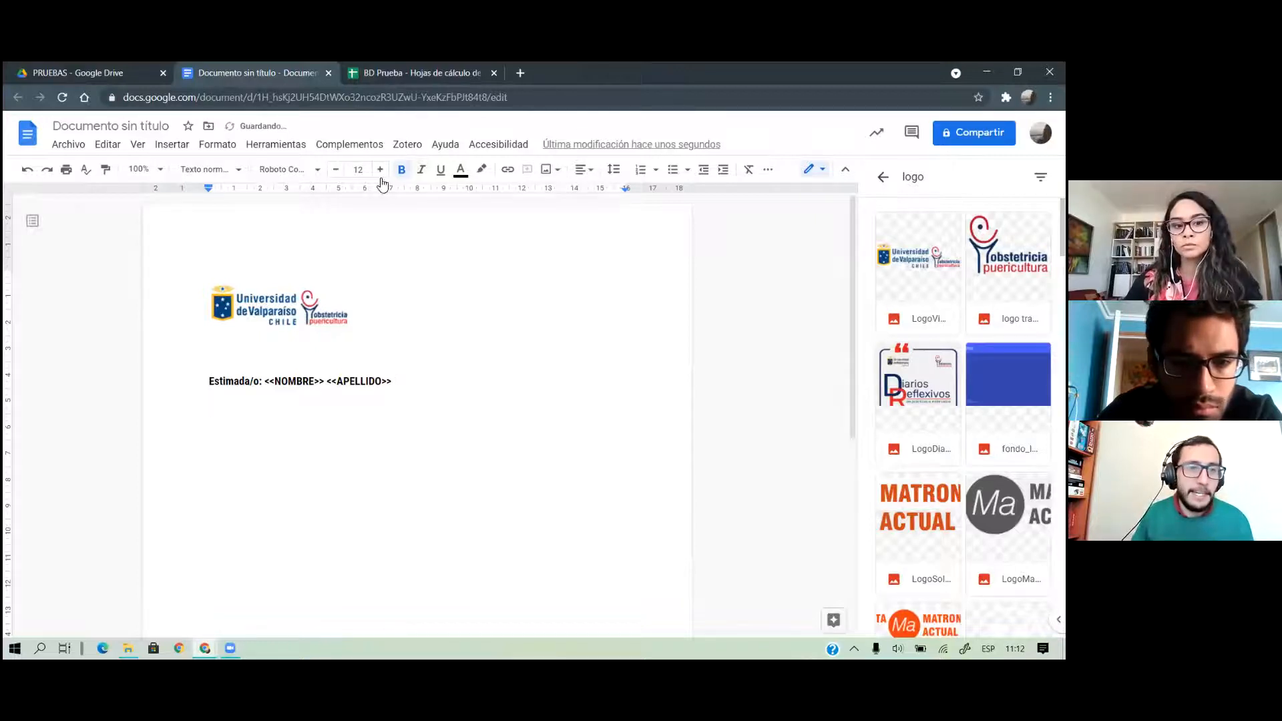
pyautogui.click(172, 144)
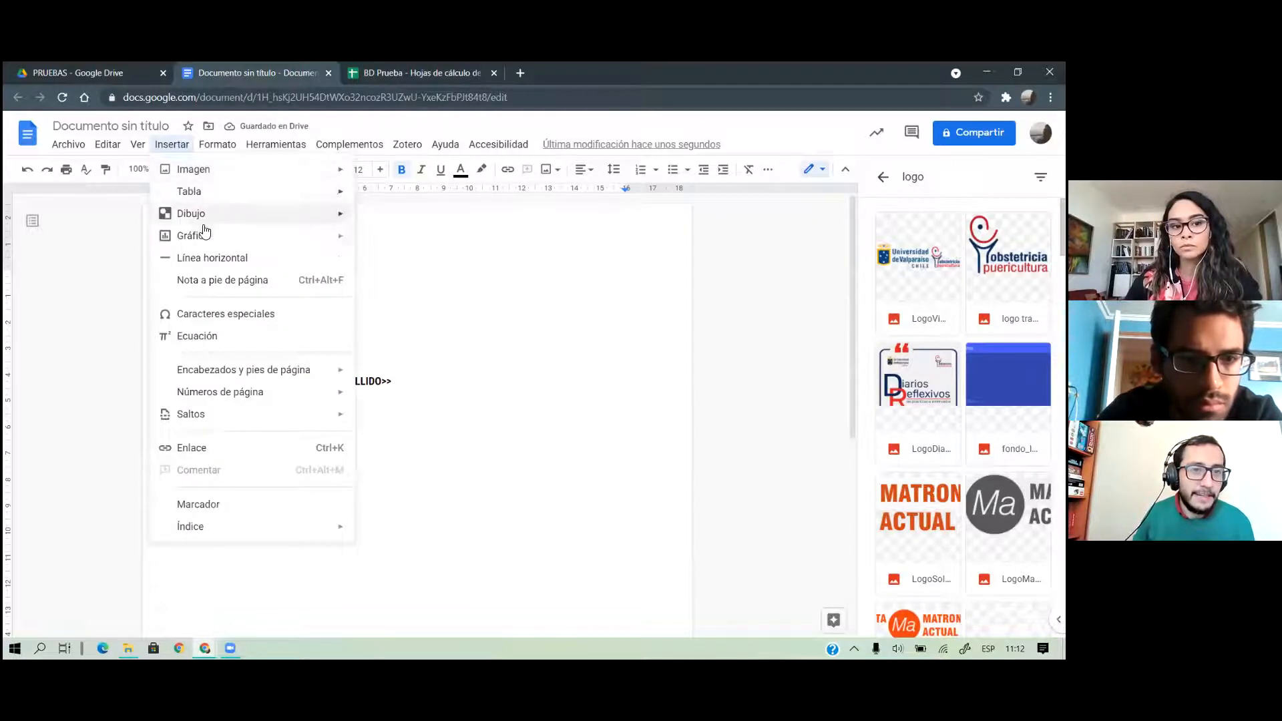
# Insert a 1x4 table and expand it with a second column and a header row
pyautogui.moveTo(348, 191)
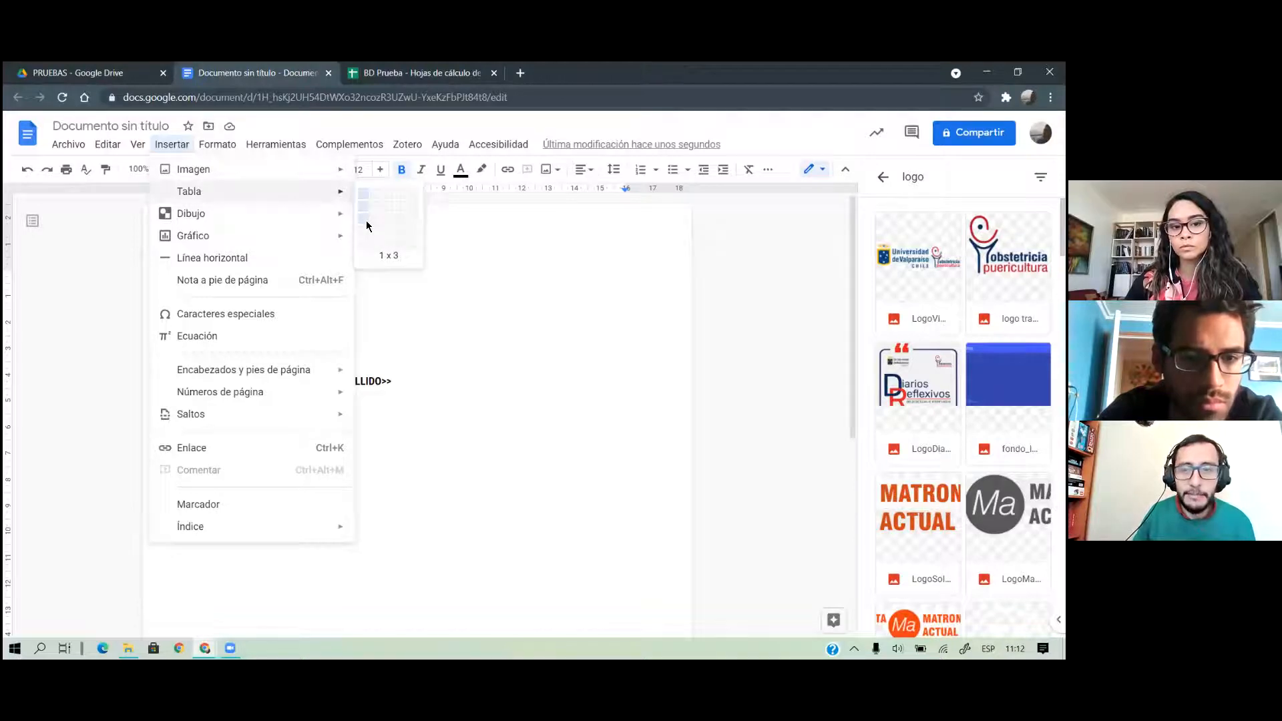
pyautogui.click(365, 238)
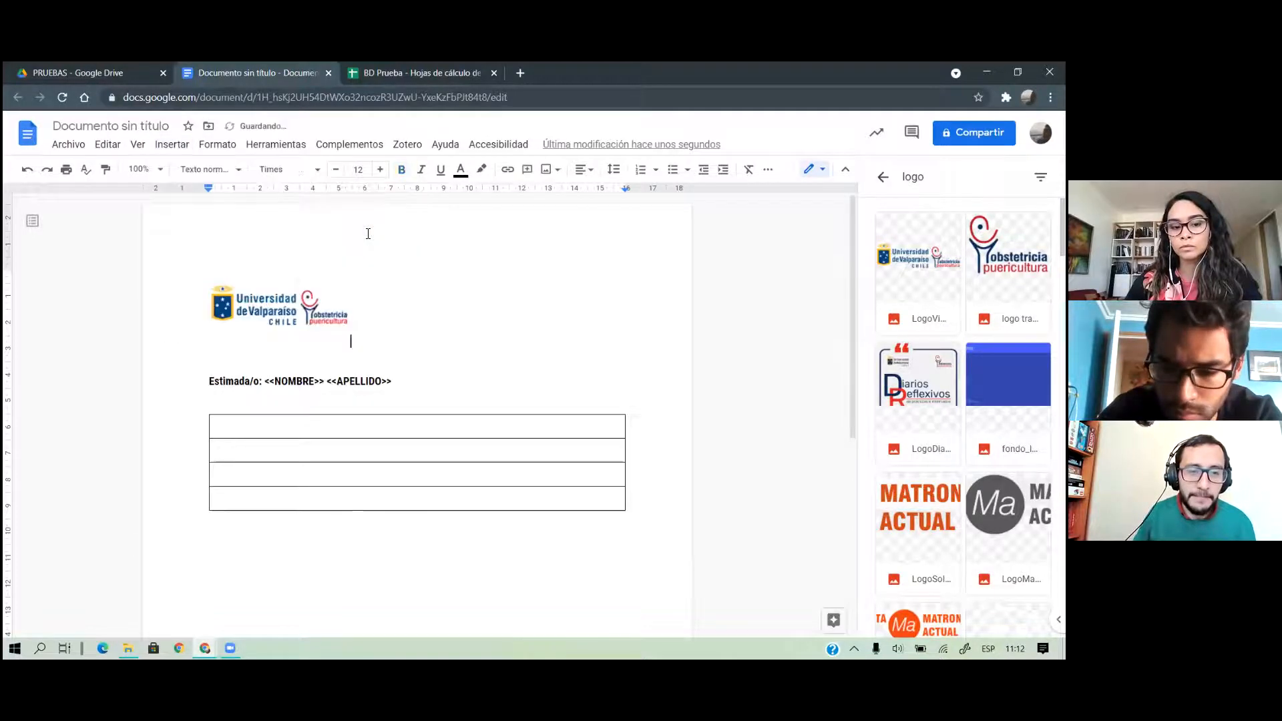
pyautogui.rightClick(357, 432)
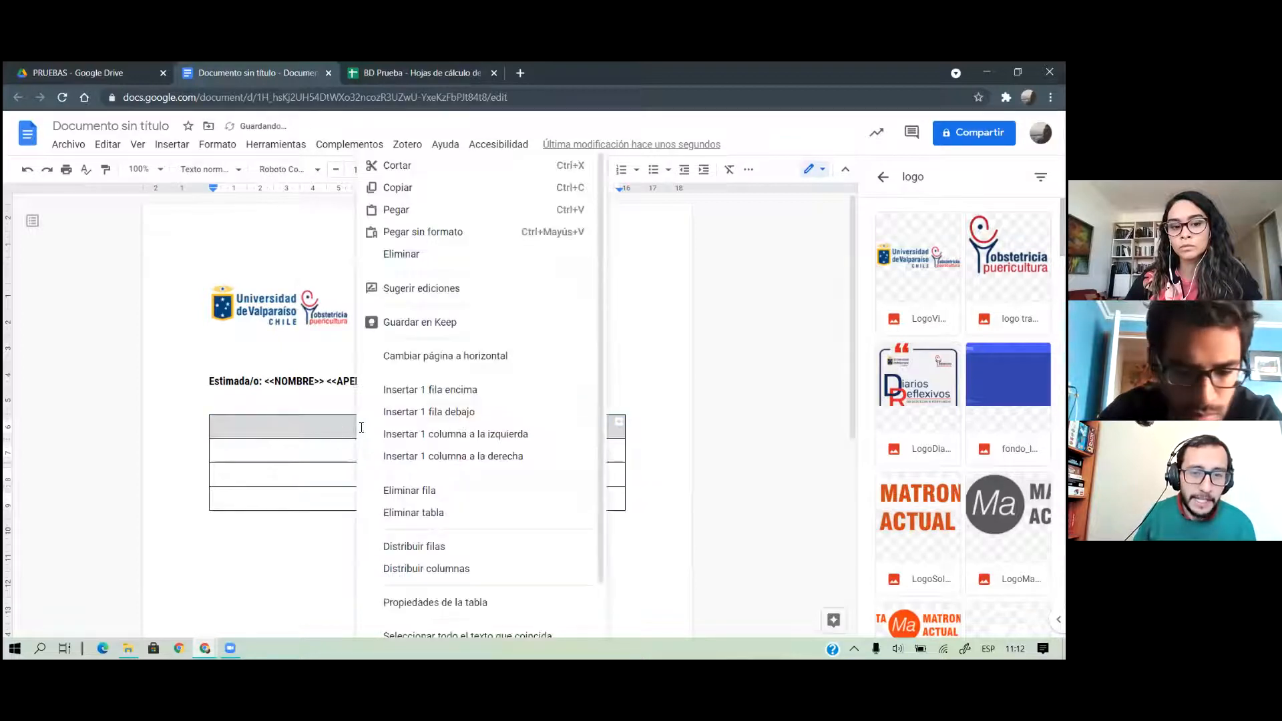
pyautogui.click(468, 434)
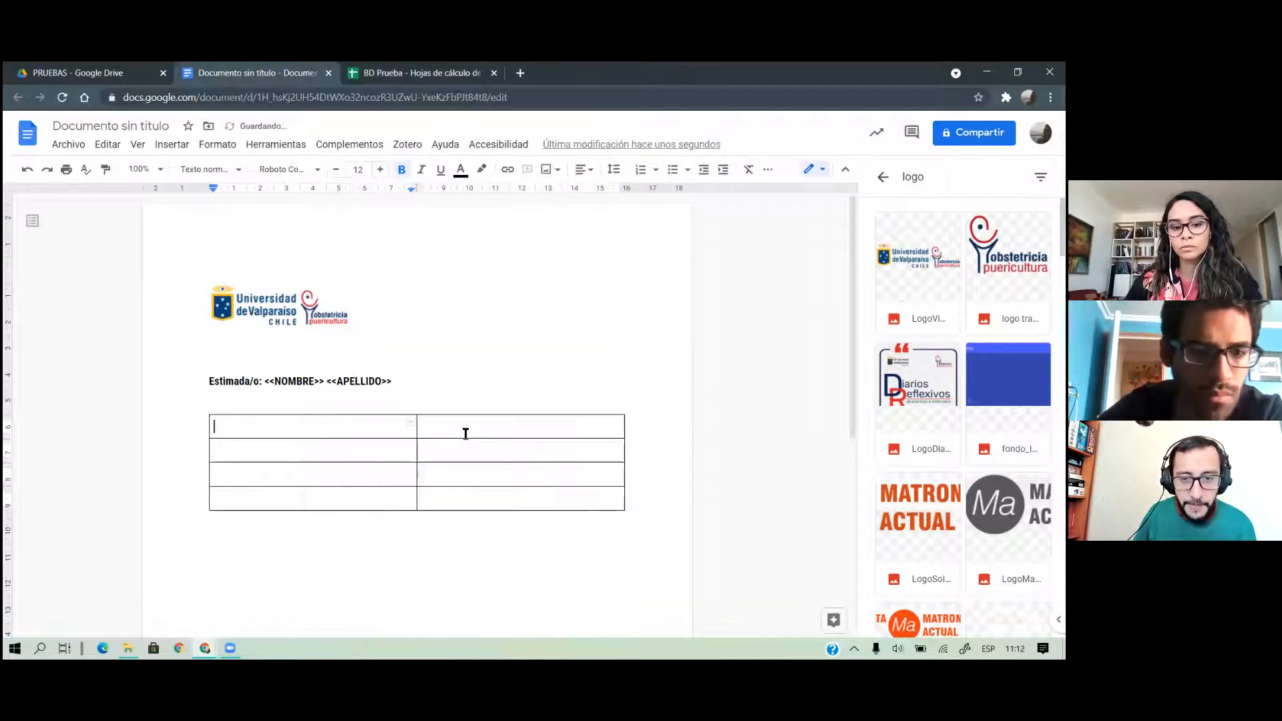
pyautogui.rightClick(306, 422)
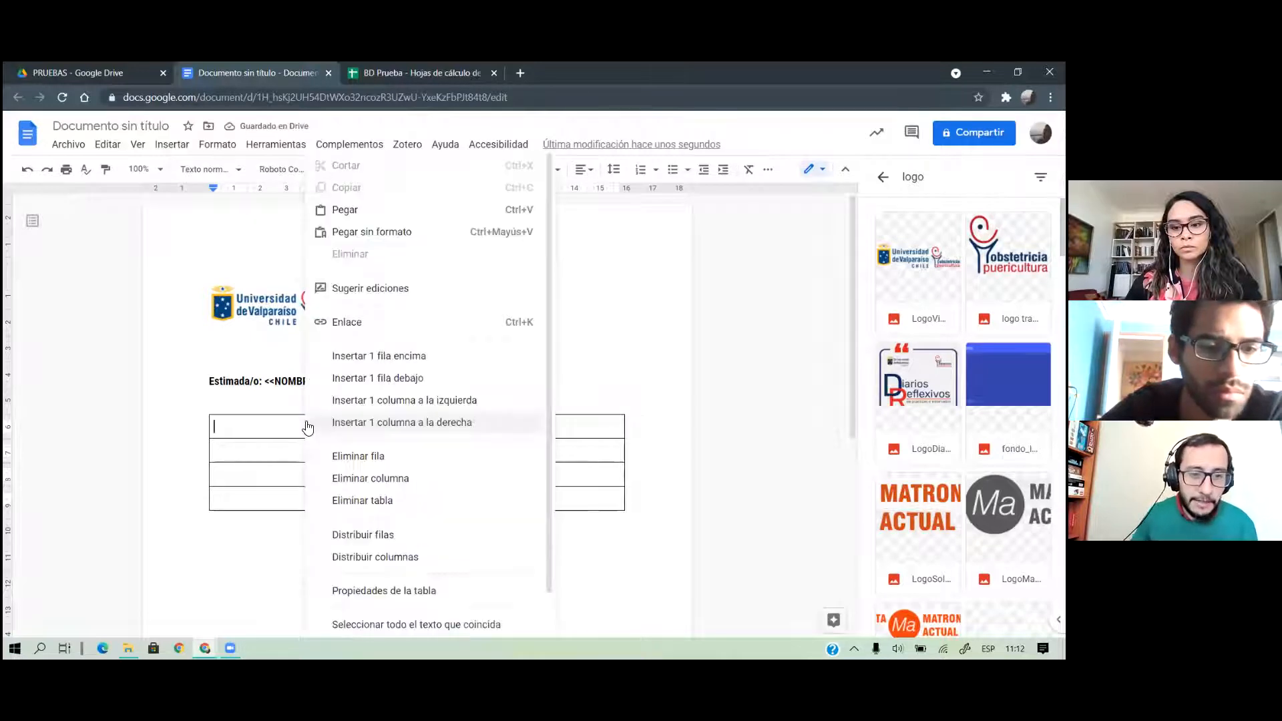
pyautogui.click(343, 355)
# Enter the ITEM and NOTA headers and 'ítem 1 de ejemplo' in the first row
pyautogui.write('ITEM')
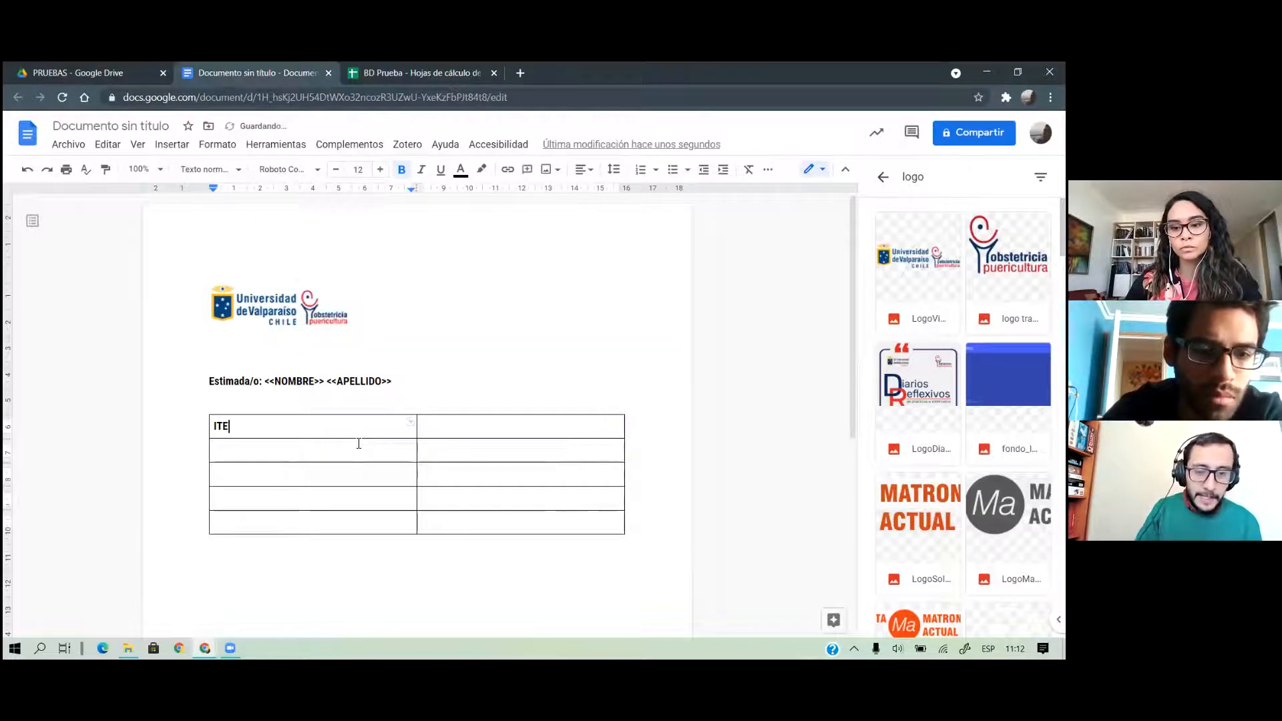
pyautogui.click(505, 421)
pyautogui.write('NOTA')
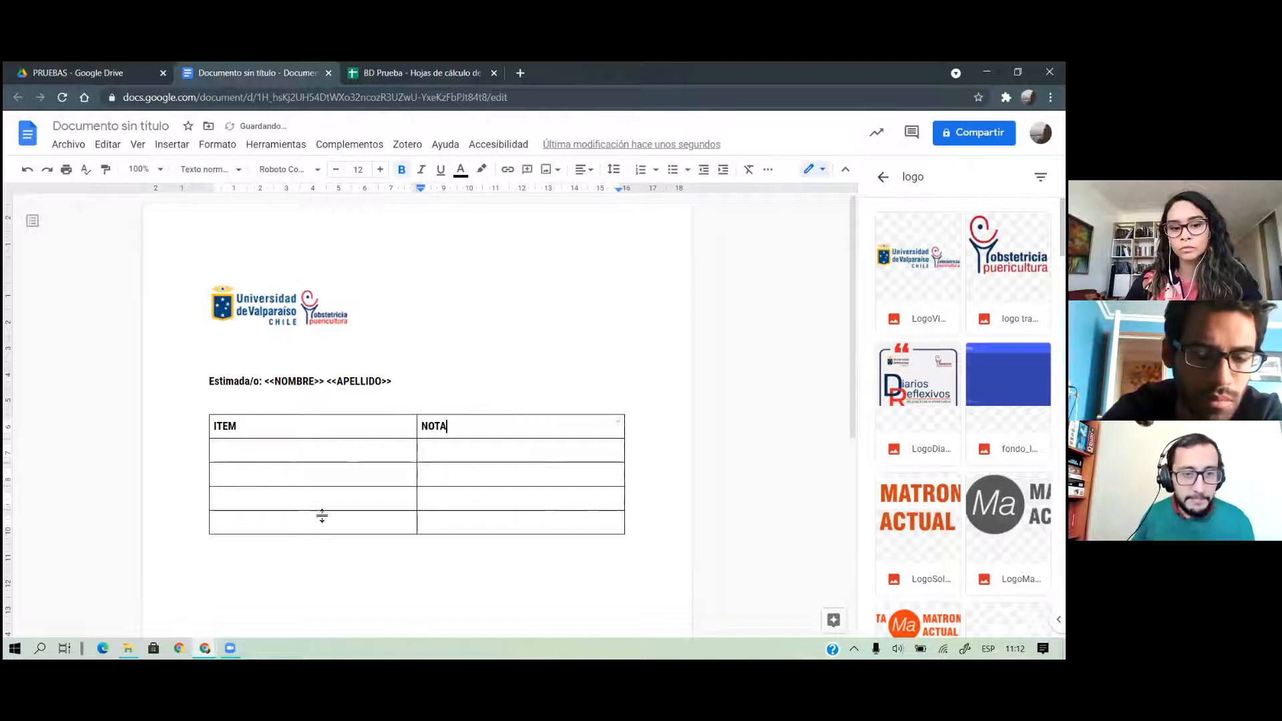
pyautogui.click(271, 445)
pyautogui.write('I')
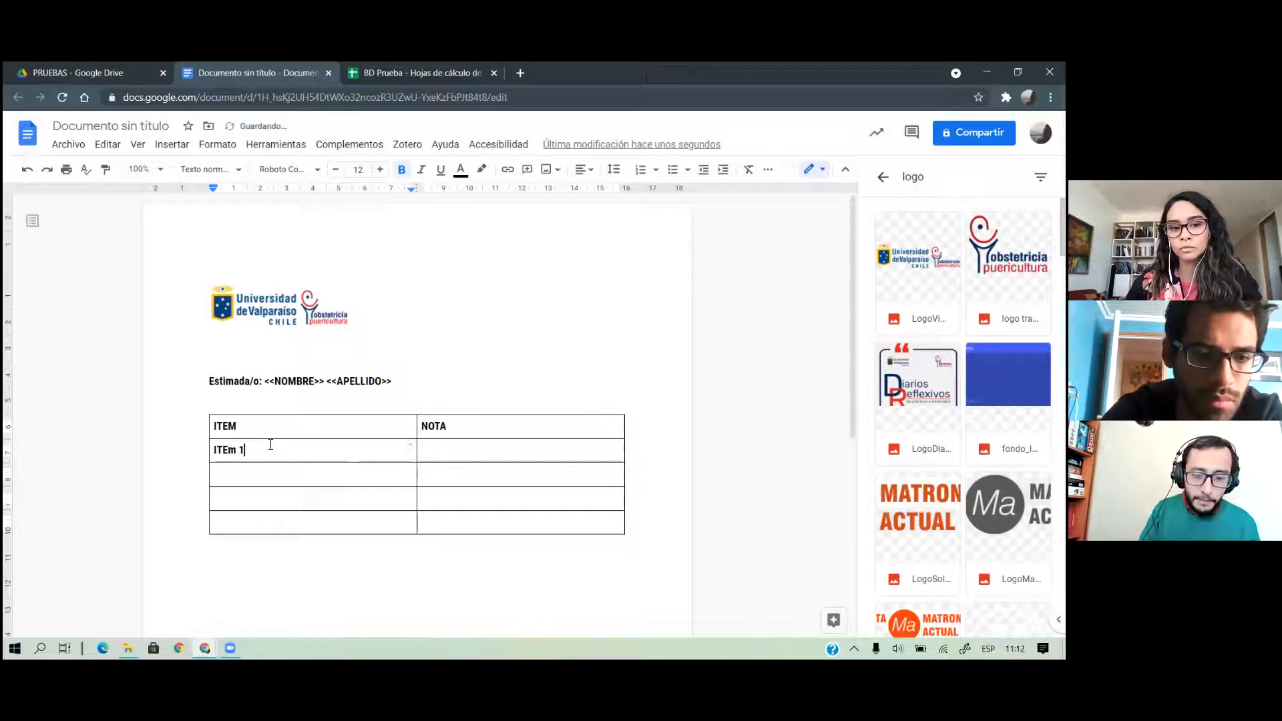
pyautogui.press('BackSpace')
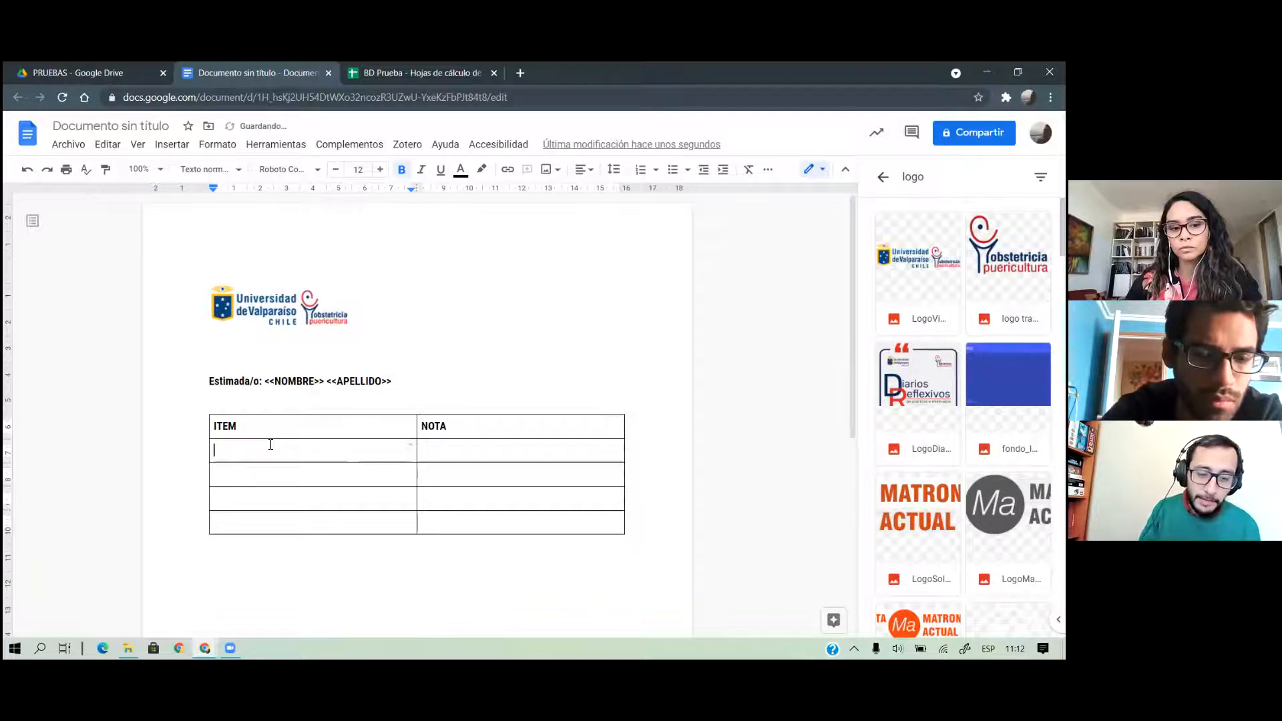
pyautogui.write('item 1 de ejemplo')
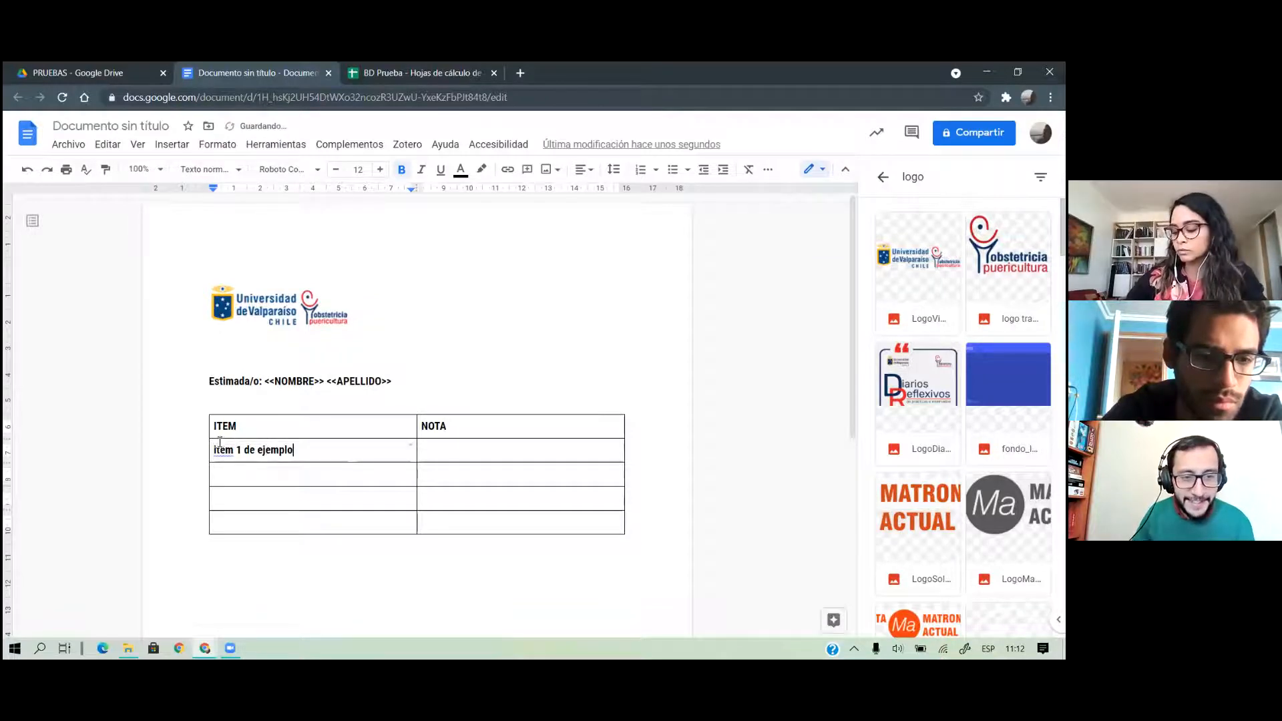
pyautogui.click(222, 449)
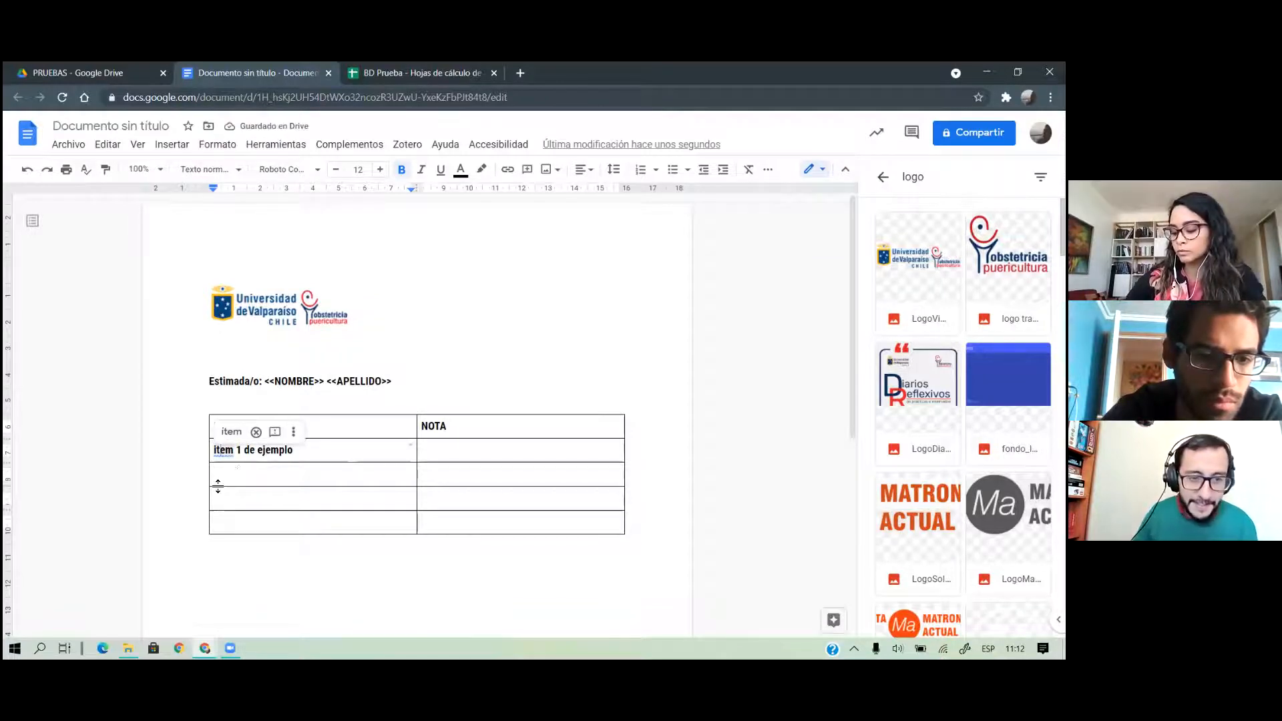
pyautogui.click(232, 432)
# Copy the example item into the next rows, renumber them, and add a Nota Final row
pyautogui.tripleClick(252, 452)
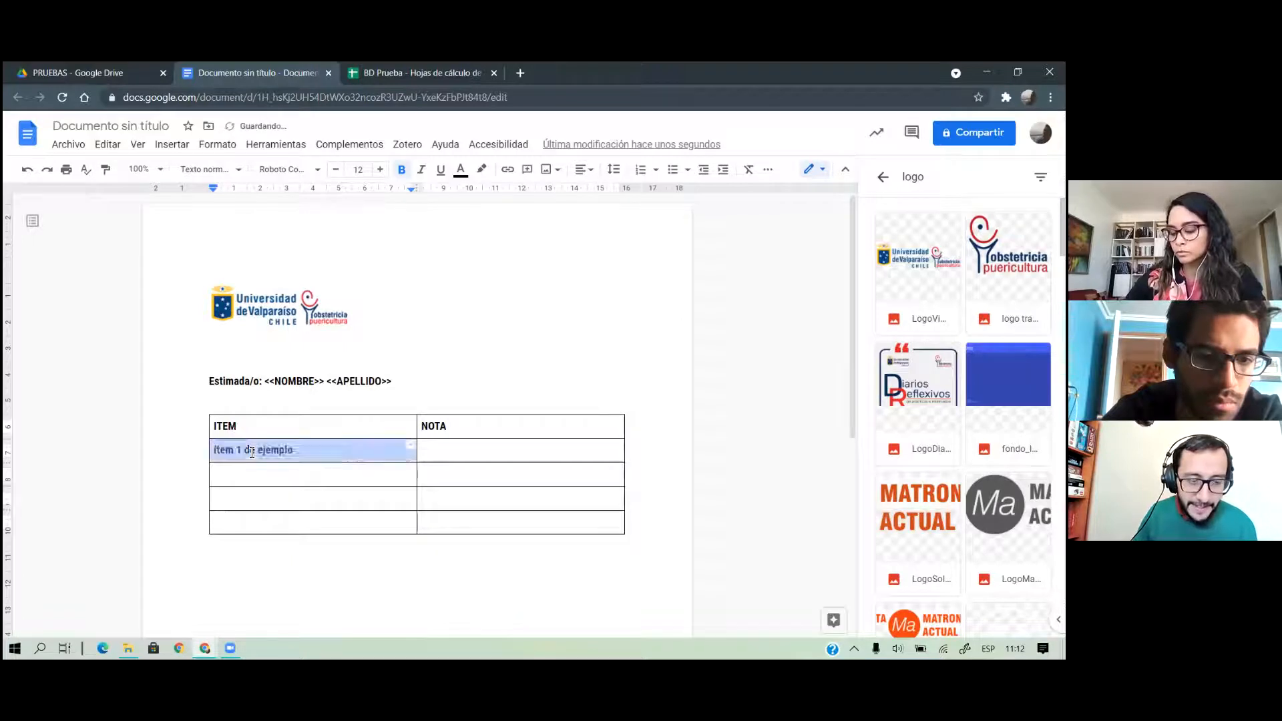
pyautogui.hotkey('ctrl', 'c')
pyautogui.tripleClick(266, 477)
pyautogui.hotkey('ctrl', 'v')
pyautogui.tripleClick(272, 505)
pyautogui.hotkey('ctrl', 'v')
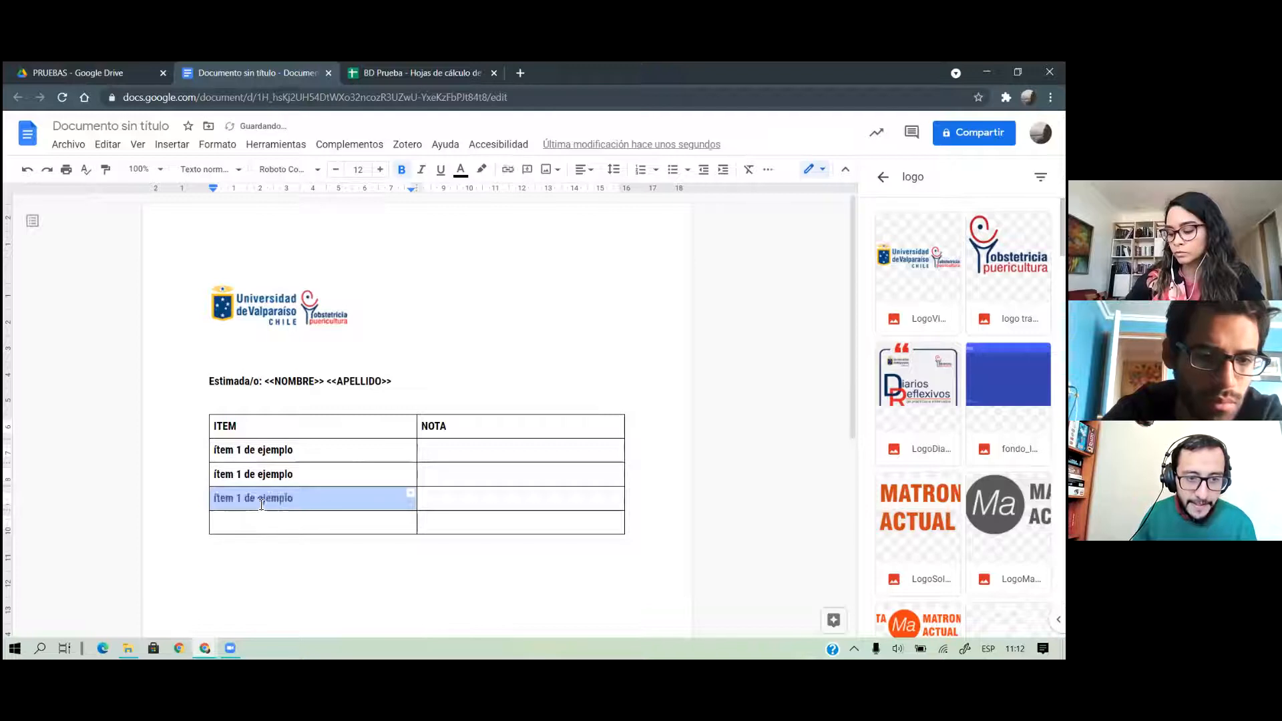
pyautogui.click(239, 479)
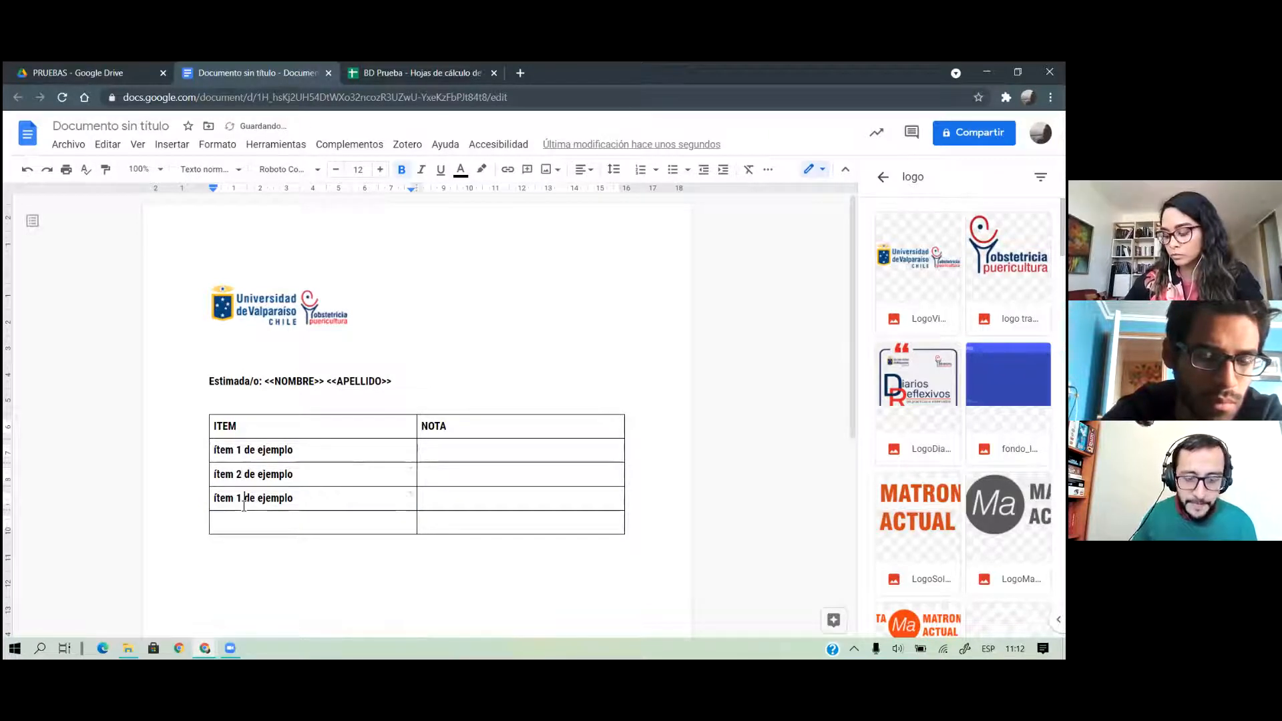
pyautogui.press('BackSpace')
pyautogui.write('3')
pyautogui.click(299, 523)
pyautogui.write('Nota FInal')
pyautogui.click(504, 454)
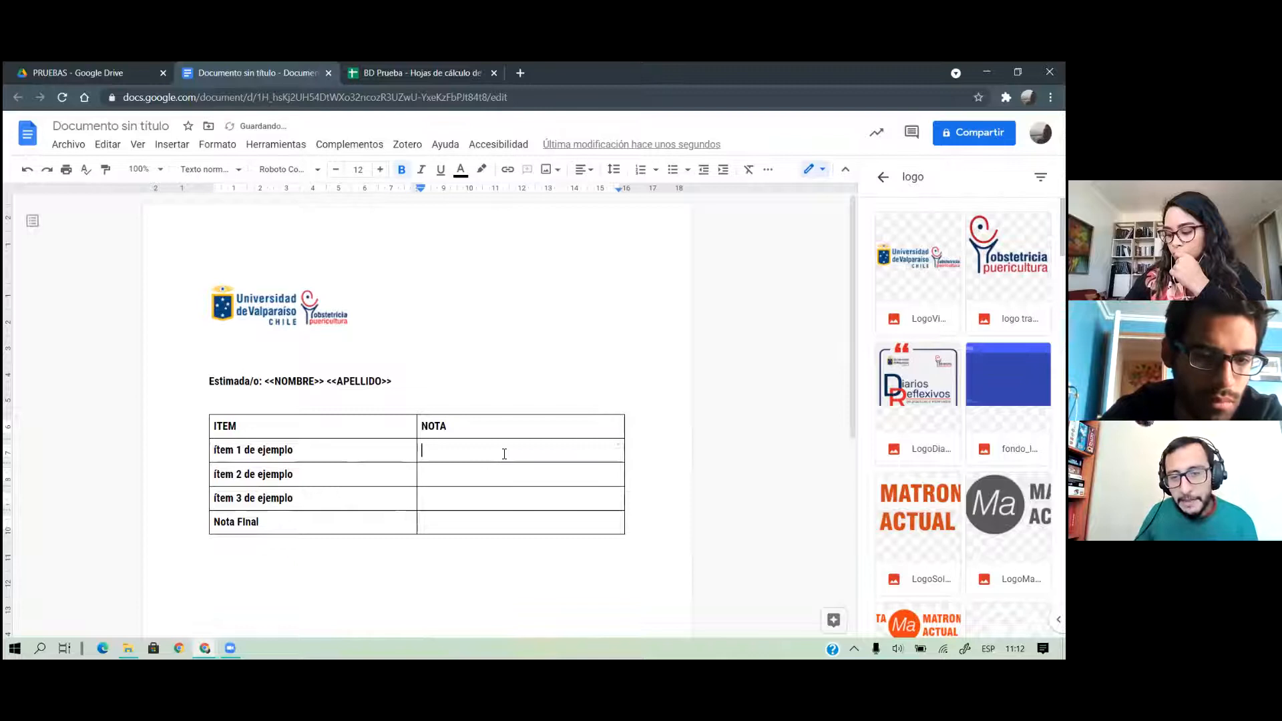
pyautogui.click(467, 74)
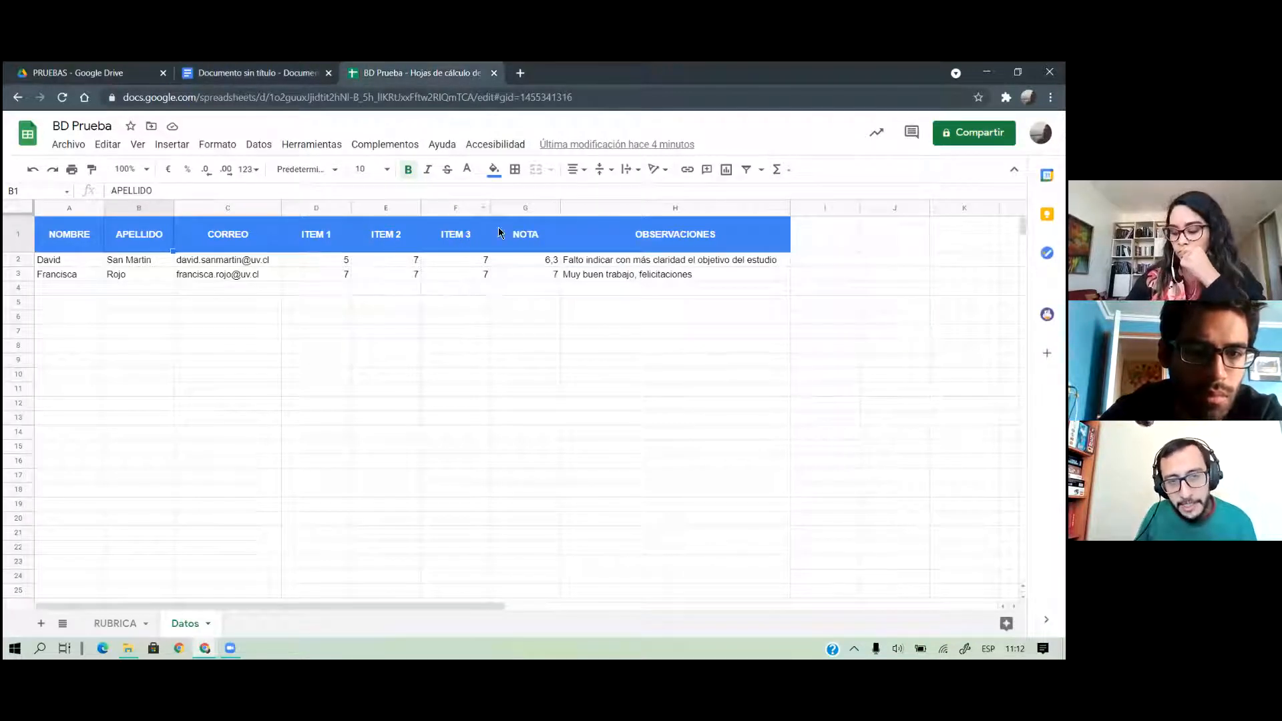
# Put an <<ITEM1>> placeholder into each NOTA cell of the table
pyautogui.click(294, 74)
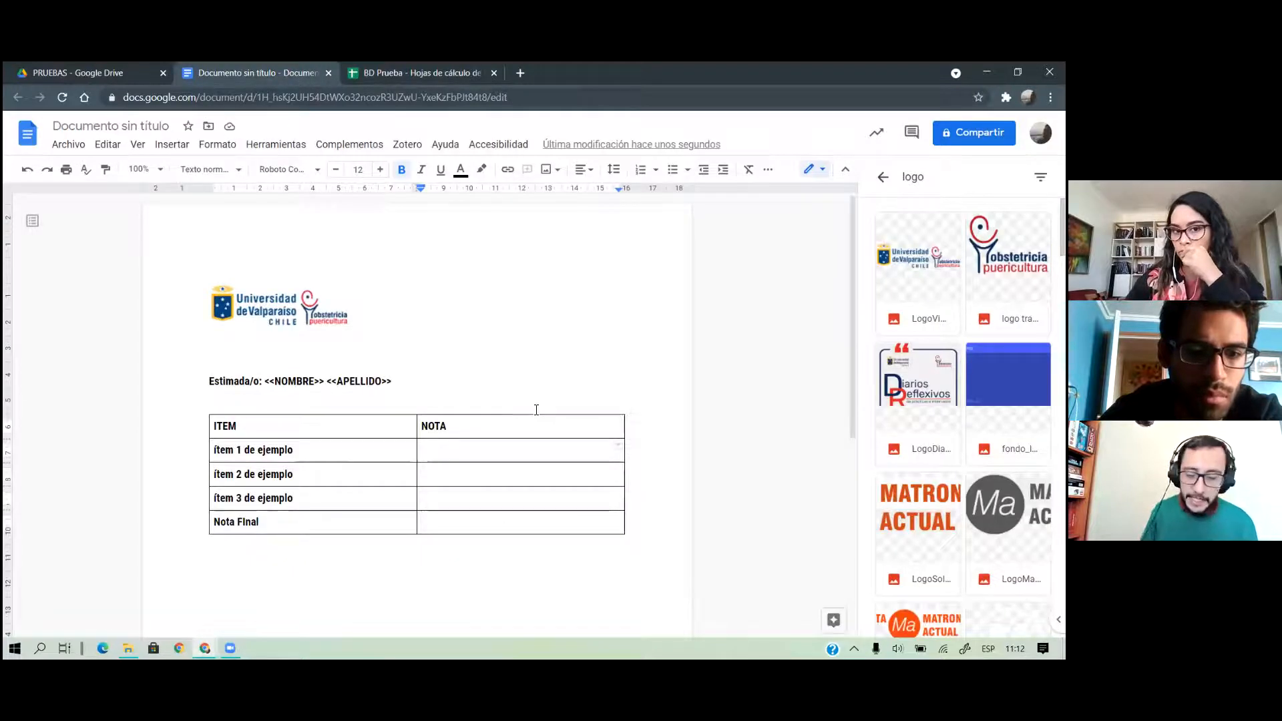
pyautogui.write('<<ITE')
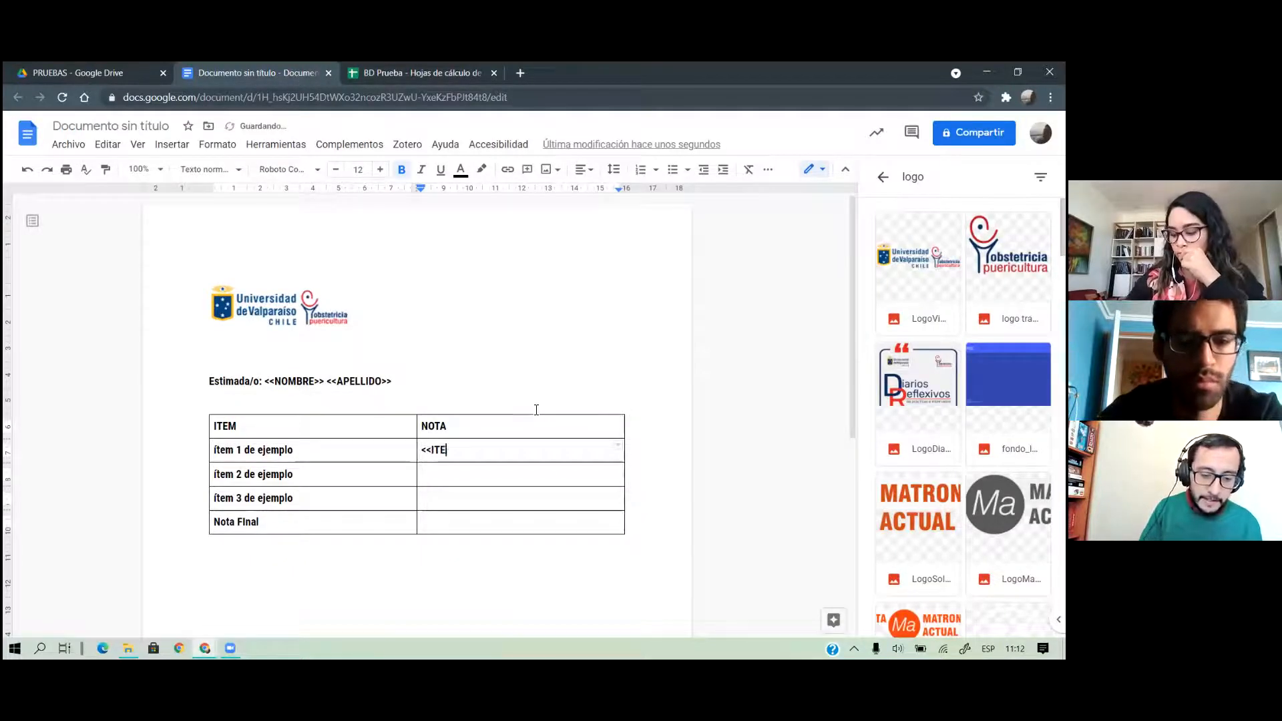
pyautogui.write('M1>>')
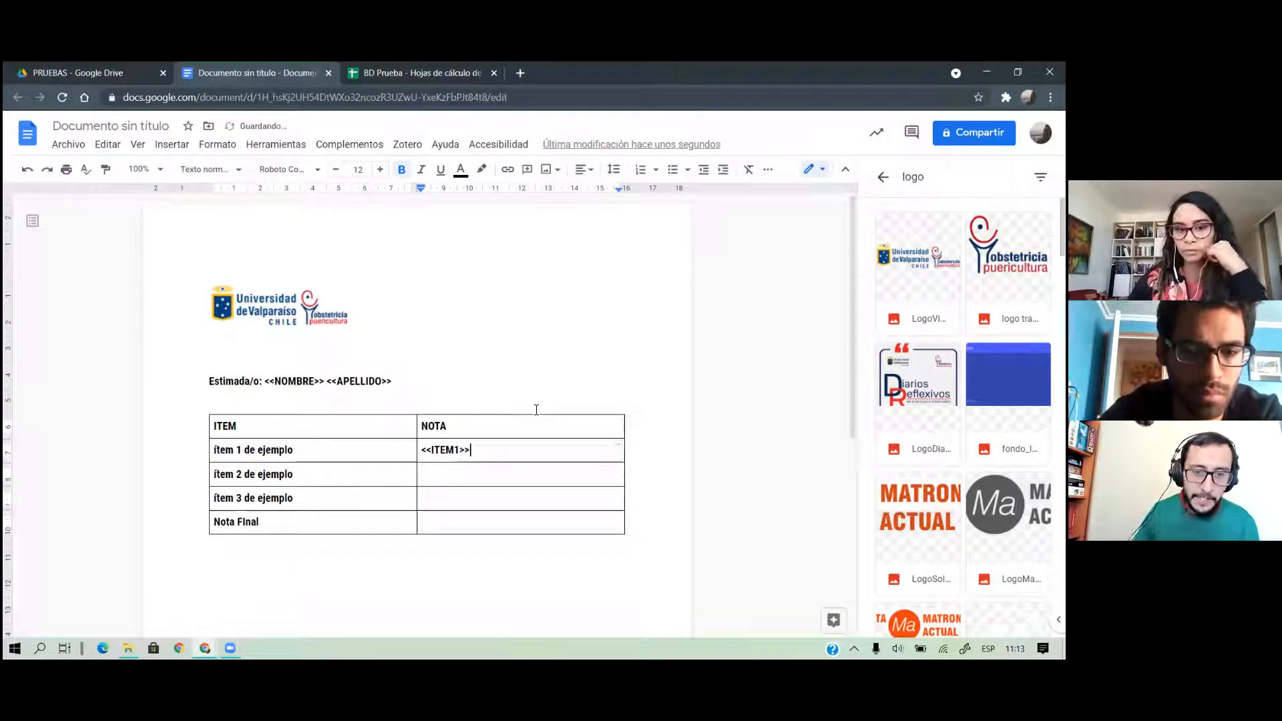
pyautogui.moveTo(493, 449); pyautogui.dragTo(421, 452)
pyautogui.click(472, 479)
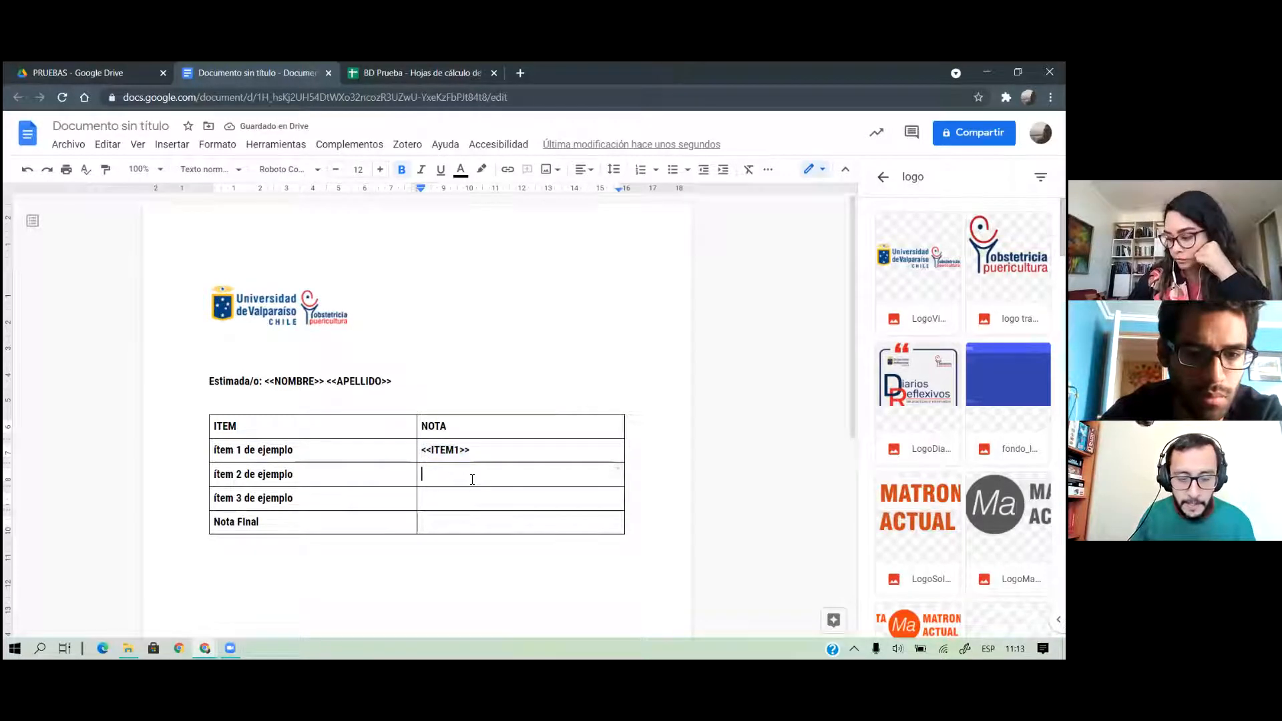
pyautogui.hotkey('ctrl', 'v')
pyautogui.click(481, 501)
pyautogui.hotkey('ctrl', 'v')
pyautogui.click(479, 524)
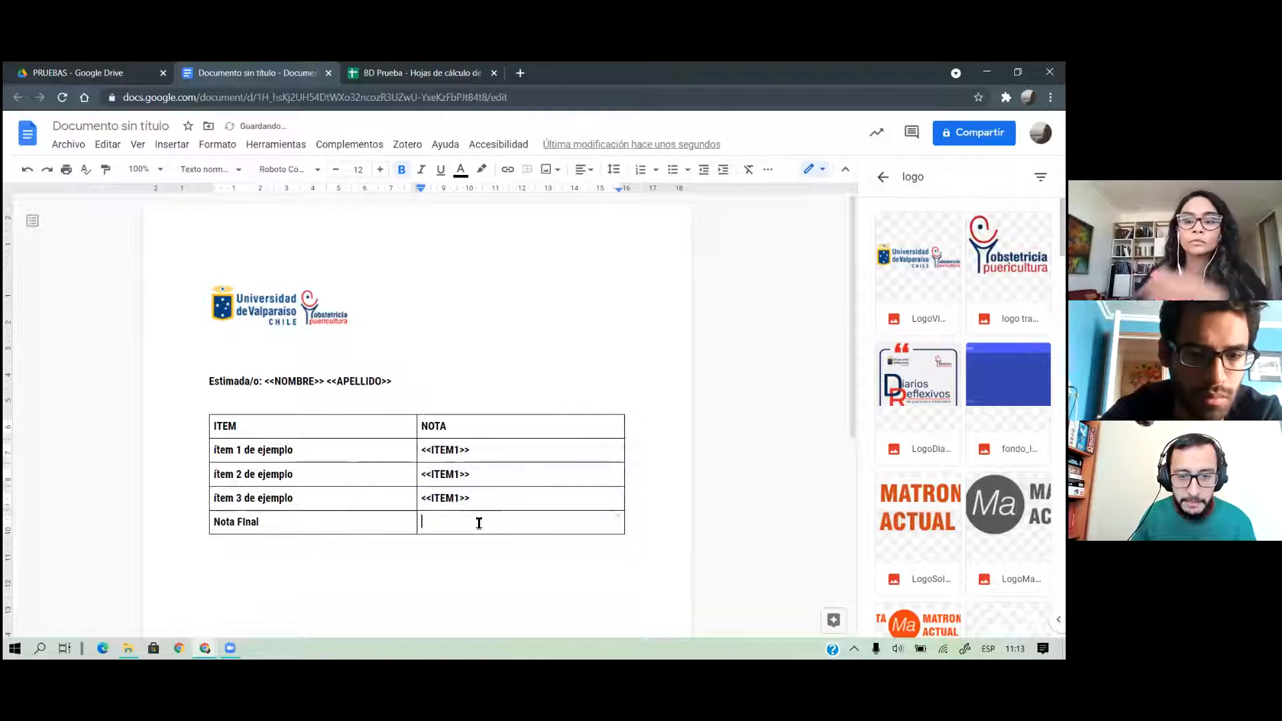
pyautogui.hotkey('ctrl', 'v')
# Change the Nota Final tag to <<NOTA>>, narrow the table, and select the header row
pyautogui.doubleClick(445, 523)
pyautogui.write('NOTA')
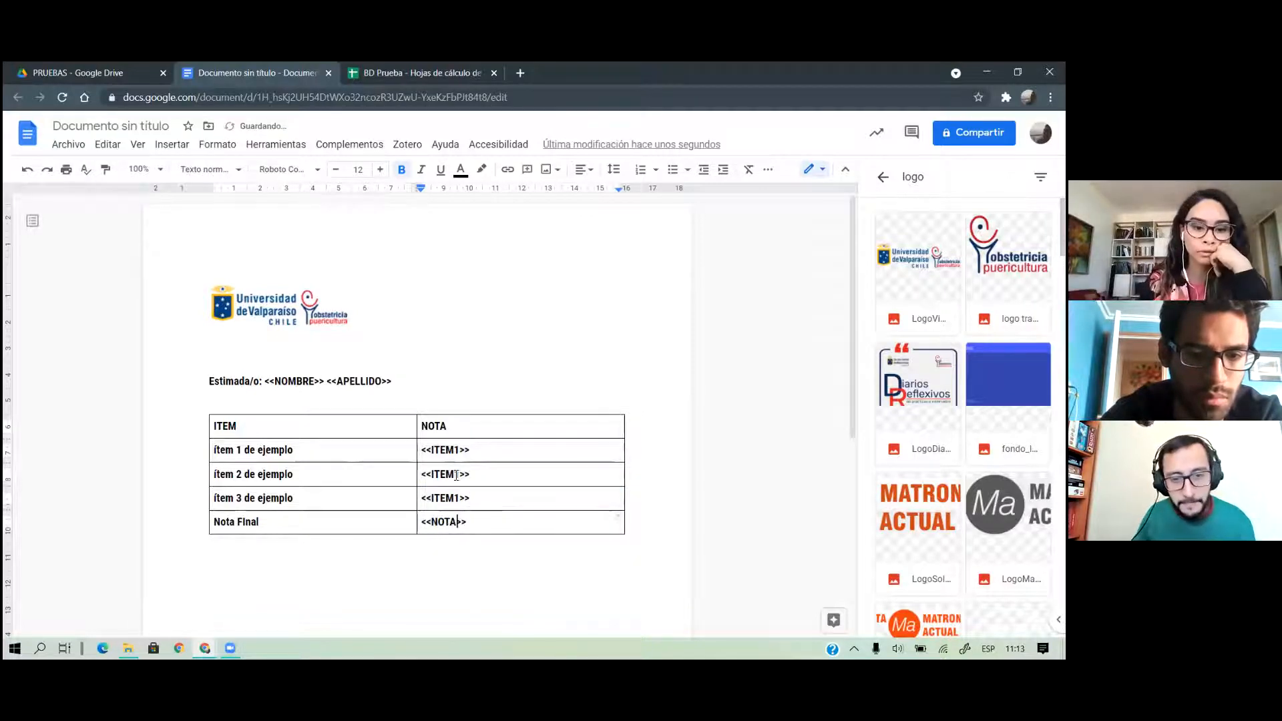
pyautogui.write('2')
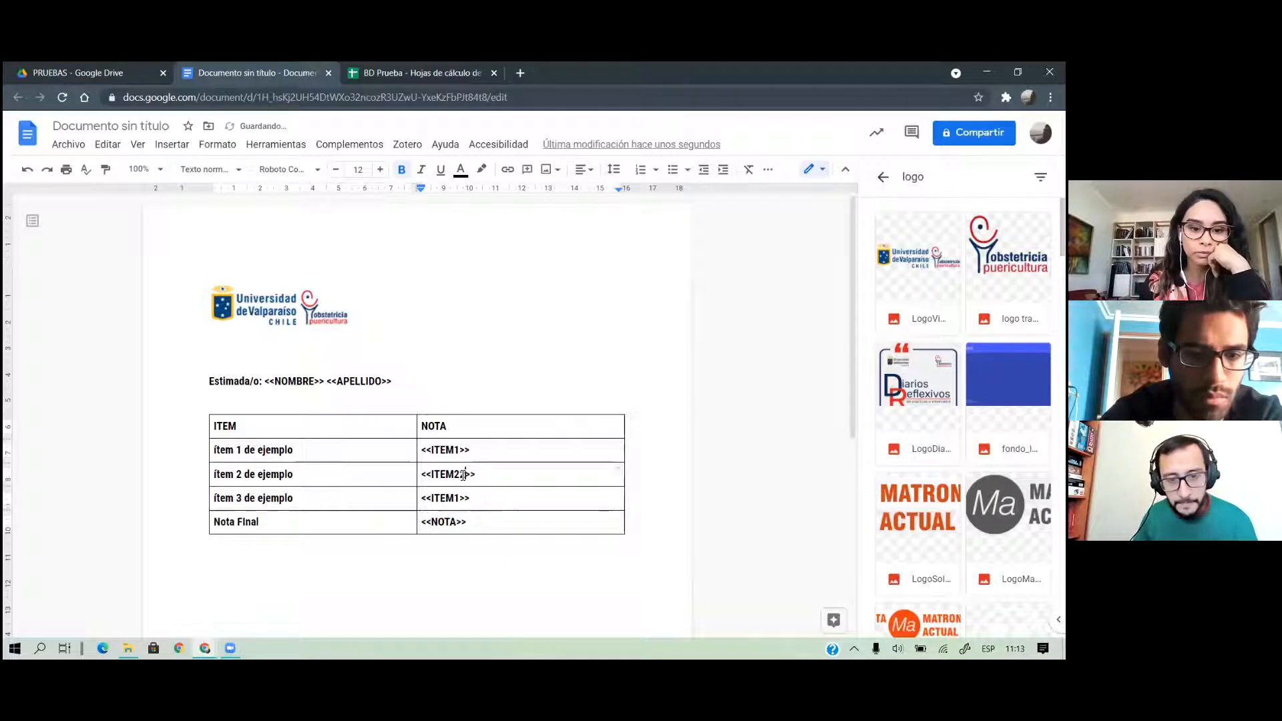
pyautogui.press('BackSpace')
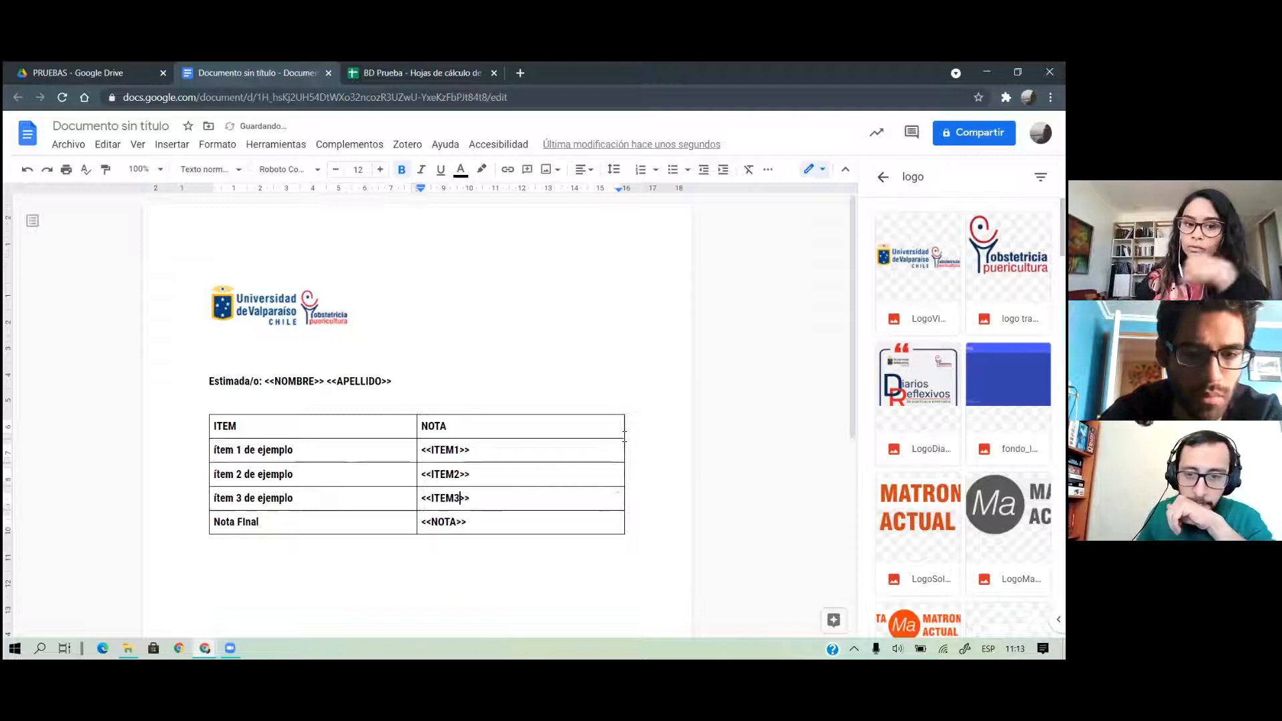
pyautogui.moveTo(623, 425); pyautogui.dragTo(498, 435)
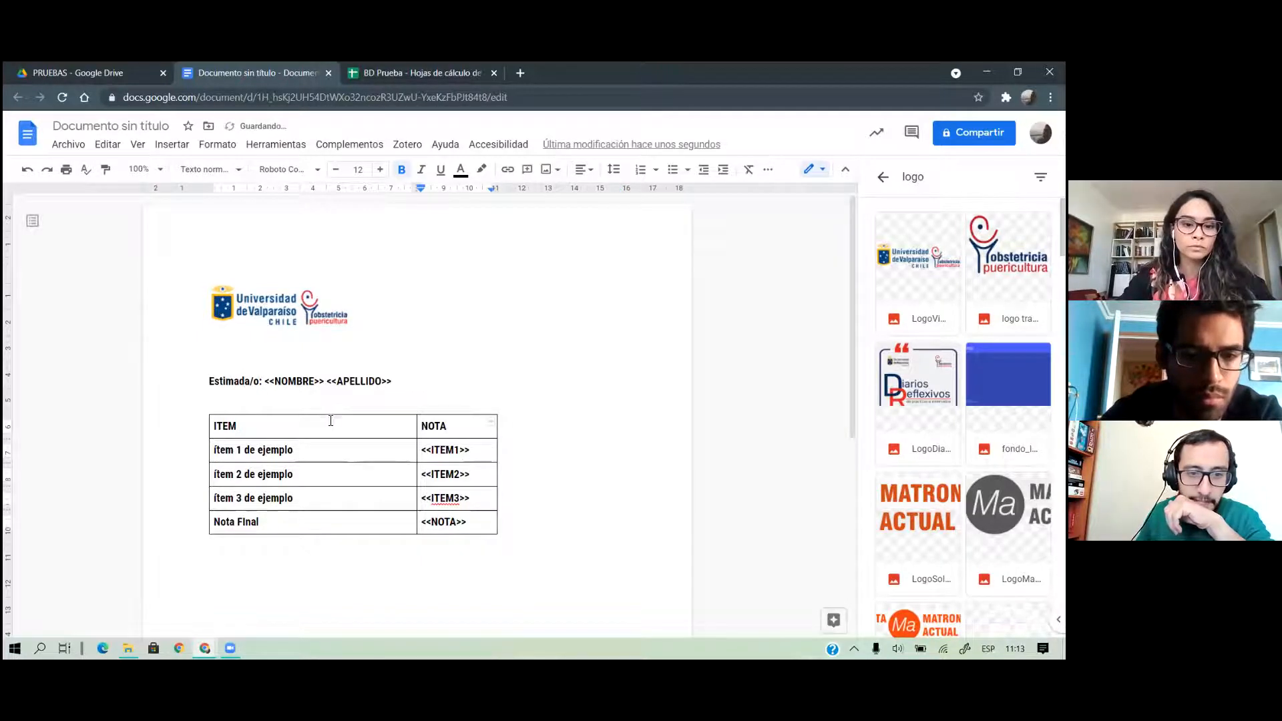
pyautogui.moveTo(330, 421); pyautogui.dragTo(492, 424)
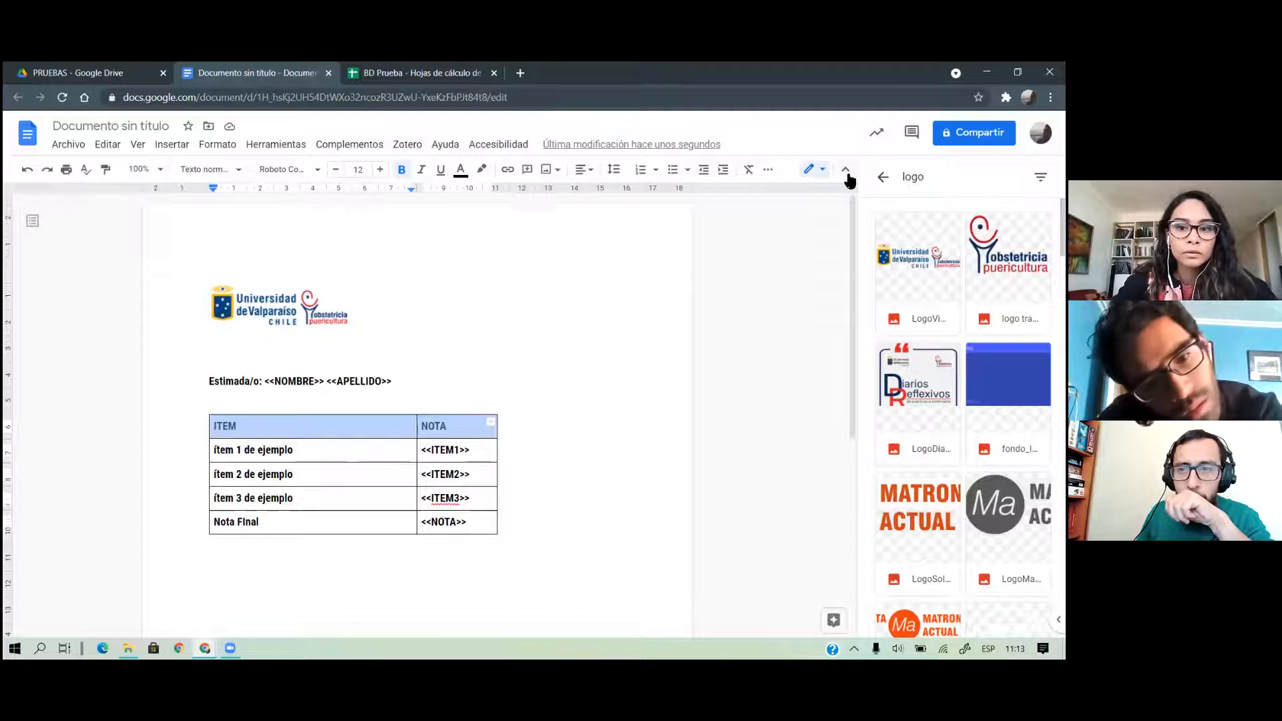
# Close the image panel and give the ITEM/NOTA header row a dark navy fill with white text
pyautogui.click(883, 177)
pyautogui.click(1041, 177)
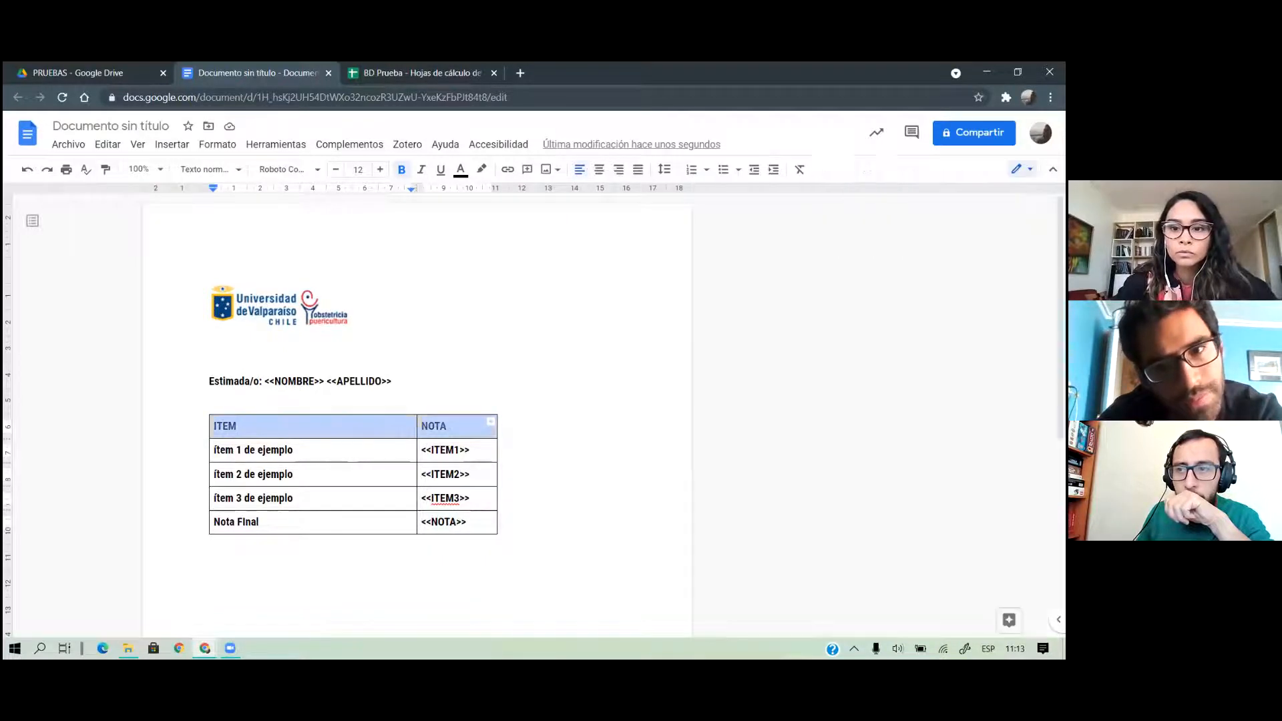
pyautogui.click(831, 170)
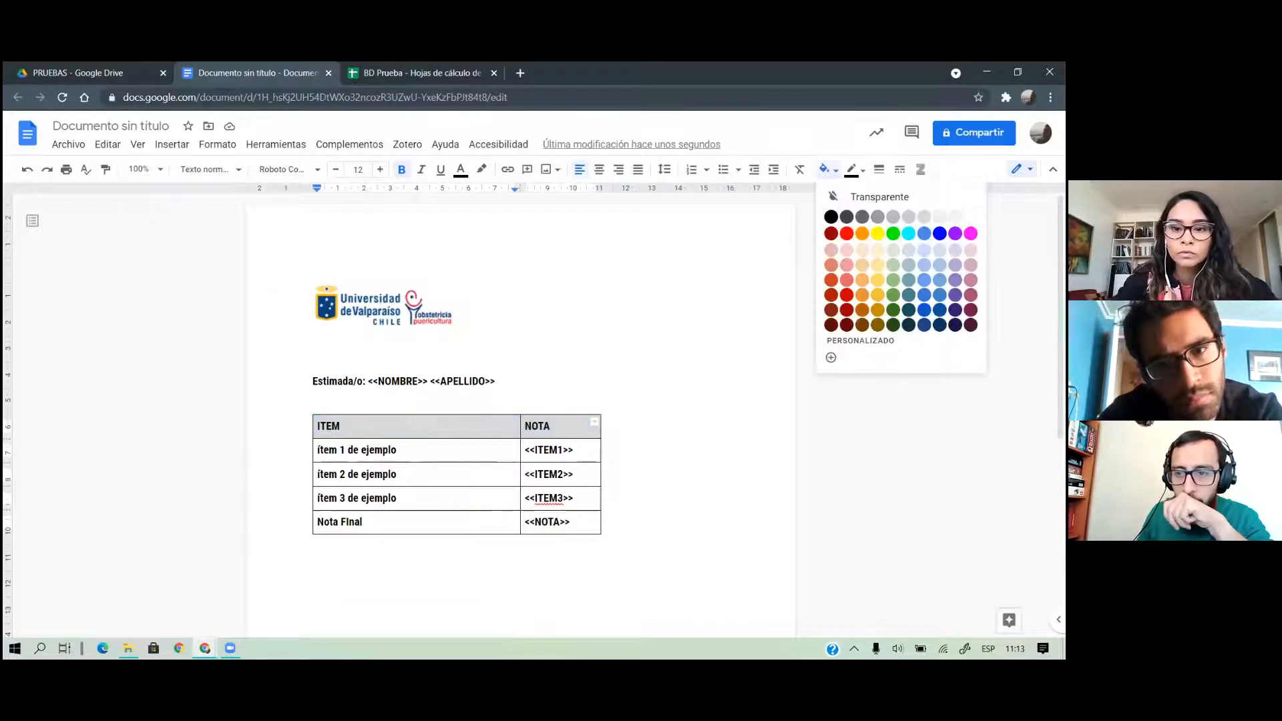
pyautogui.click(924, 324)
pyautogui.click(461, 169)
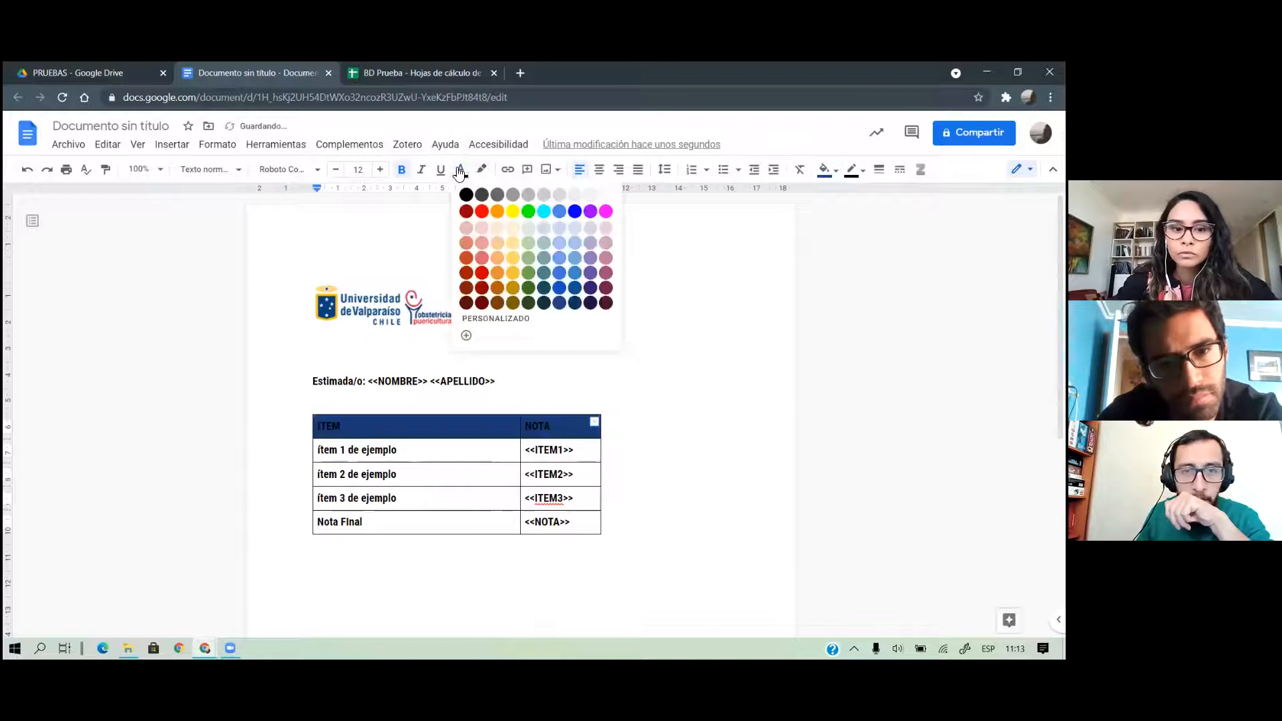
pyautogui.click(583, 207)
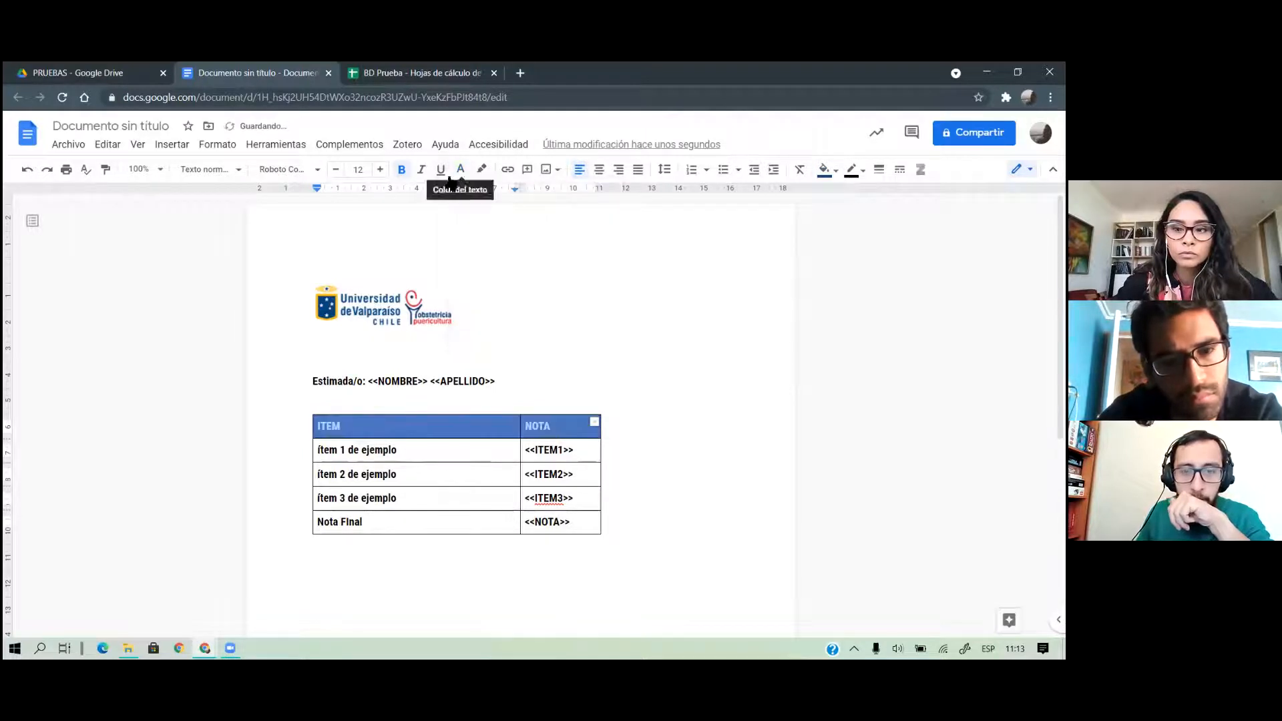
pyautogui.click(596, 380)
pyautogui.scroll(-1, 593, 401)
pyautogui.scroll(-3, 594, 401)
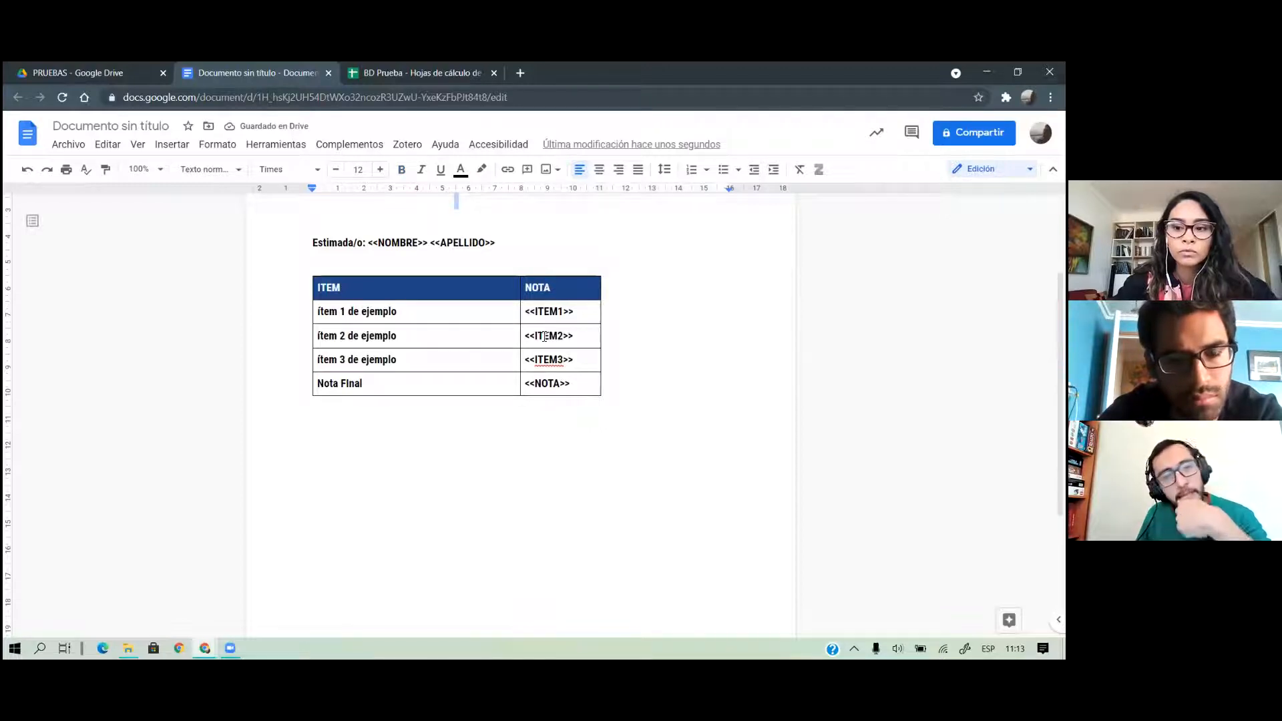
pyautogui.scroll(2, 313, 379)
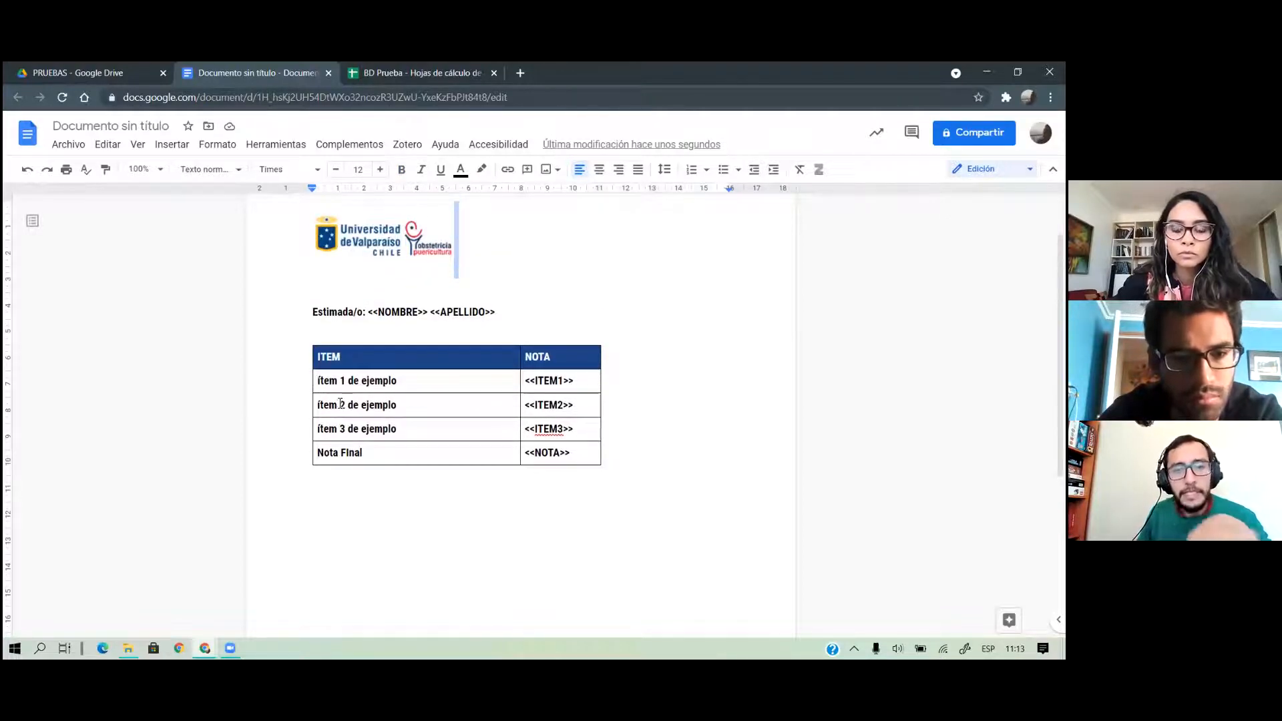
pyautogui.scroll(-4, 458, 458)
# Add an 'Observaciones:' label below the table with an <<OBSERVACIONES>> placeholder beneath it
pyautogui.click(545, 441)
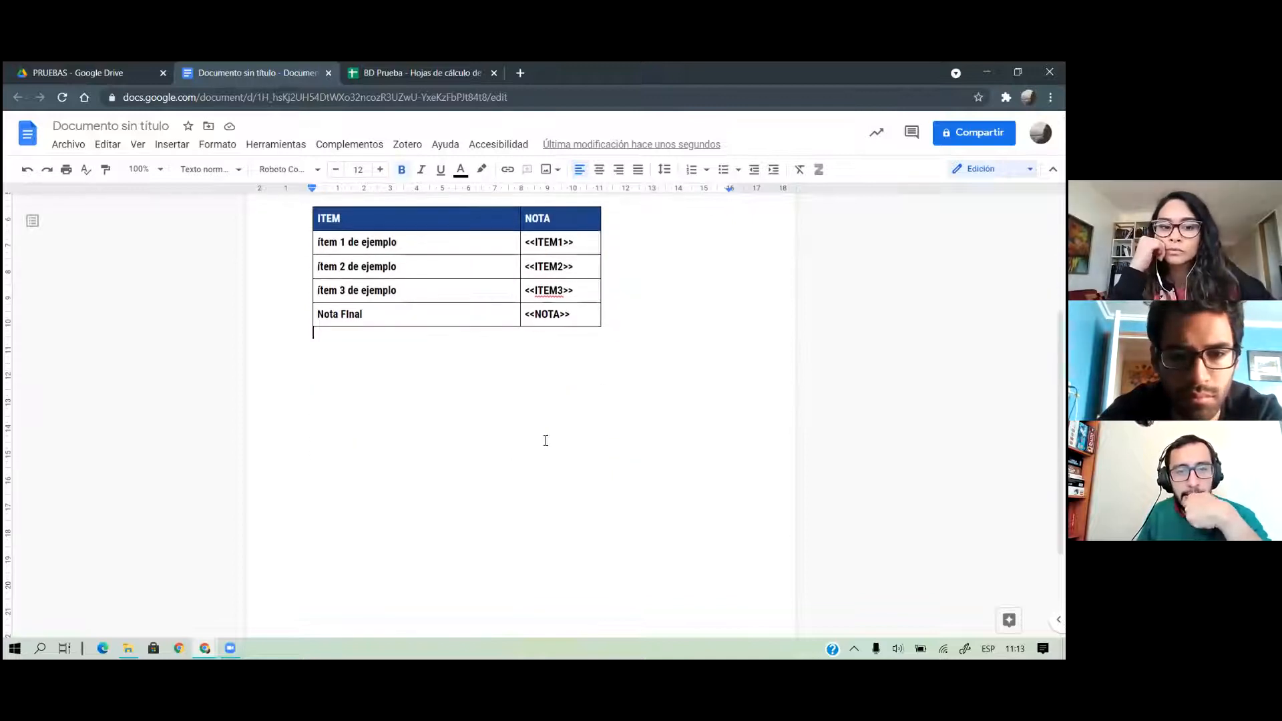
pyautogui.write('Ob')
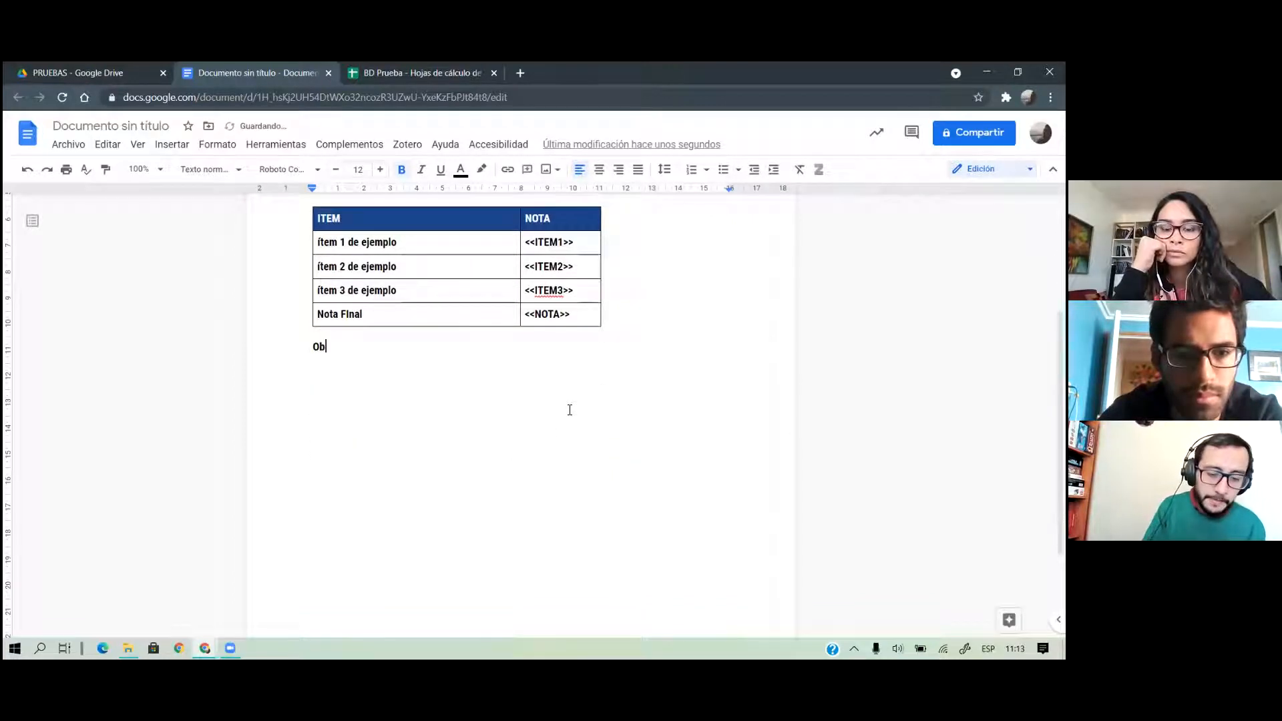
pyautogui.write('servaciones:')
pyautogui.press('Return')
pyautogui.write('>>')
pyautogui.press('BackSpace')
pyautogui.press('BackSpace')
pyautogui.press('BackSpace')
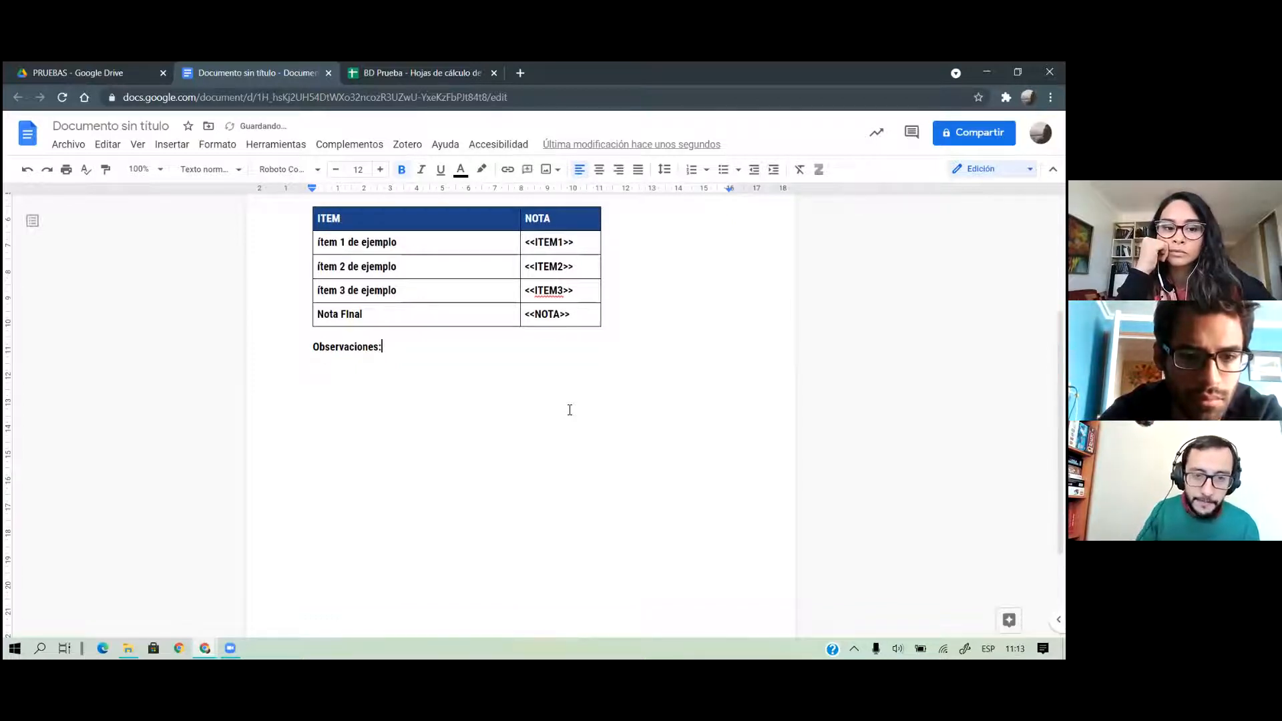
pyautogui.write('<<')
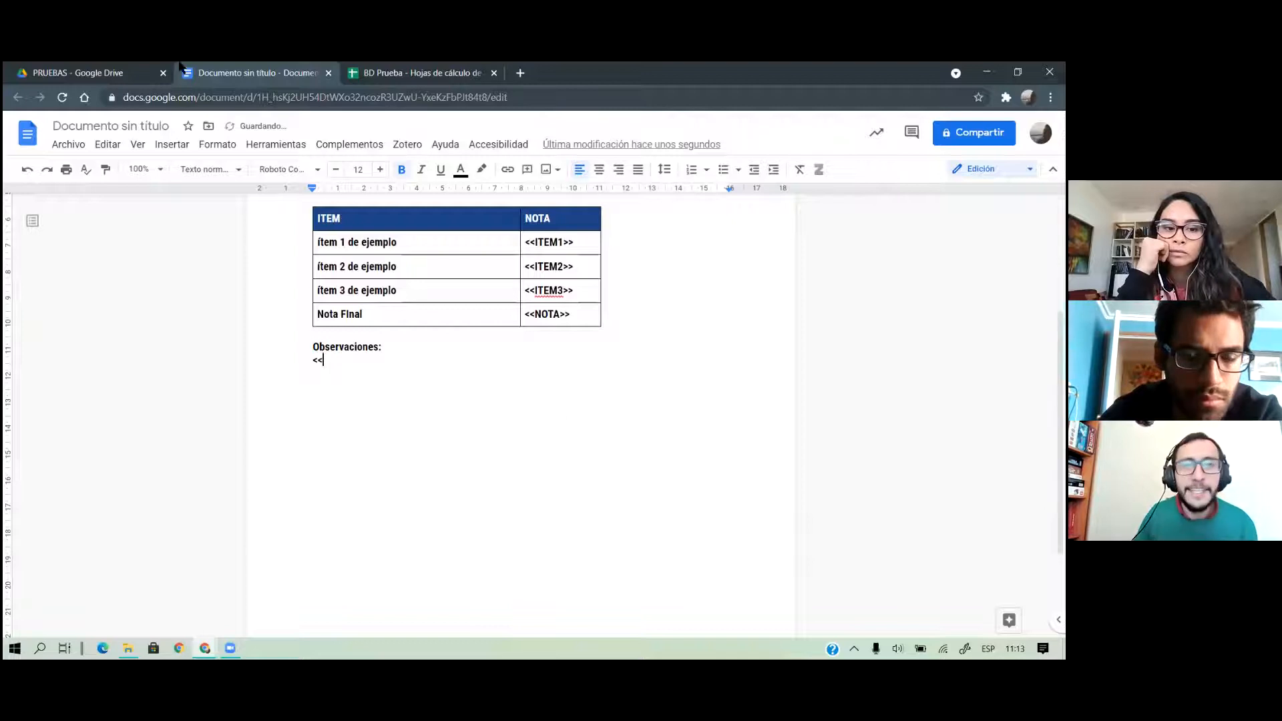
pyautogui.click(385, 80)
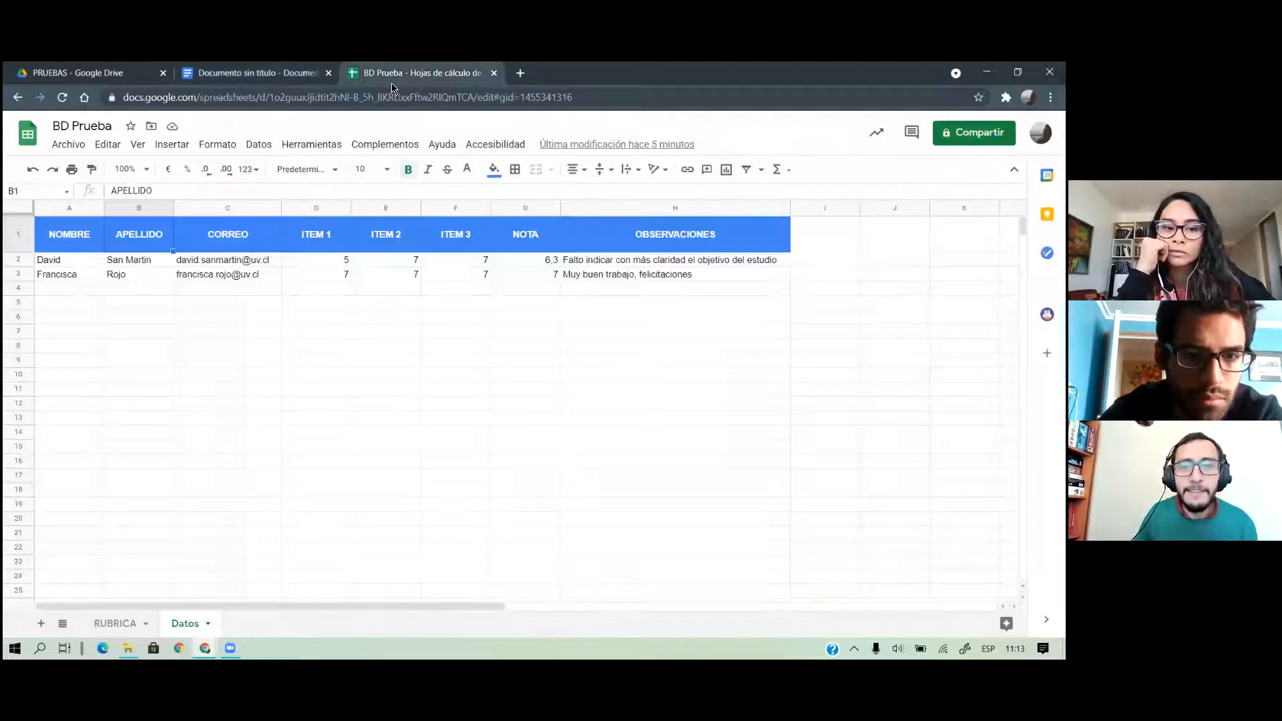
pyautogui.click(290, 75)
pyautogui.write('OBSERVACIONES>>')
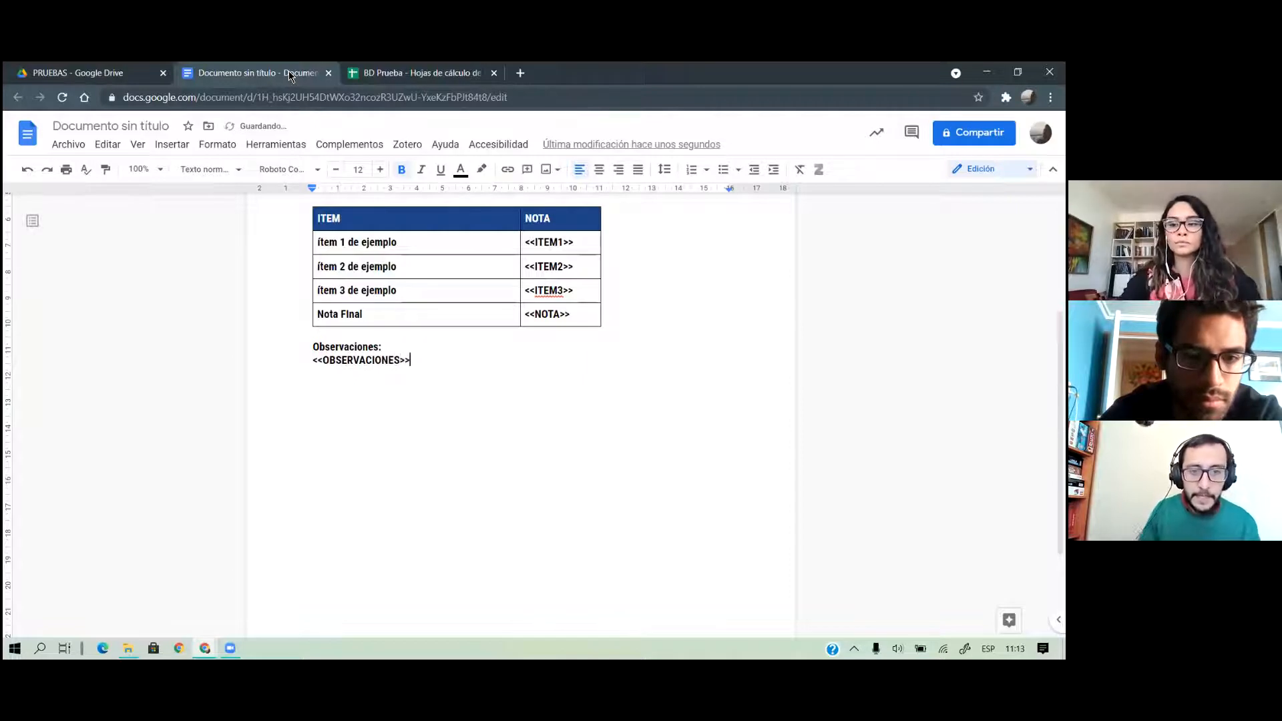
# Review the finished template against the BD Prueba sheet and the PRUEBAS Drive folder
pyautogui.scroll(-2, 467, 403)
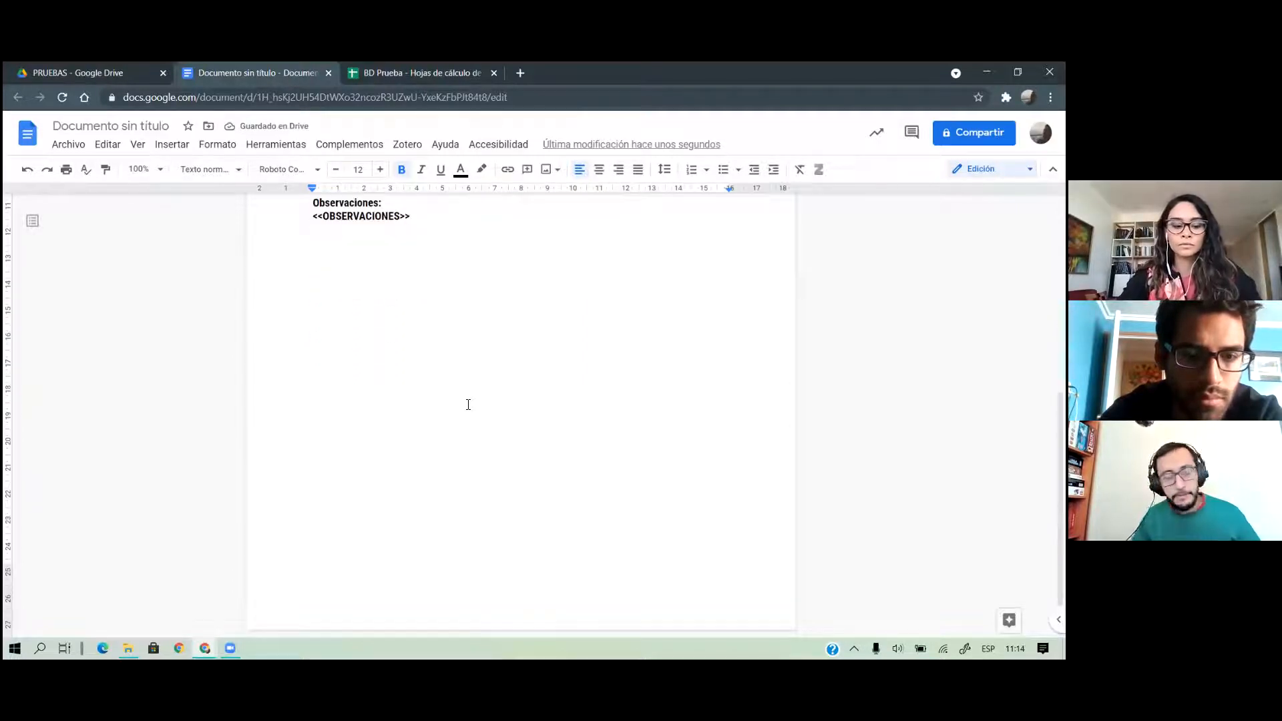
pyautogui.scroll(5, 468, 404)
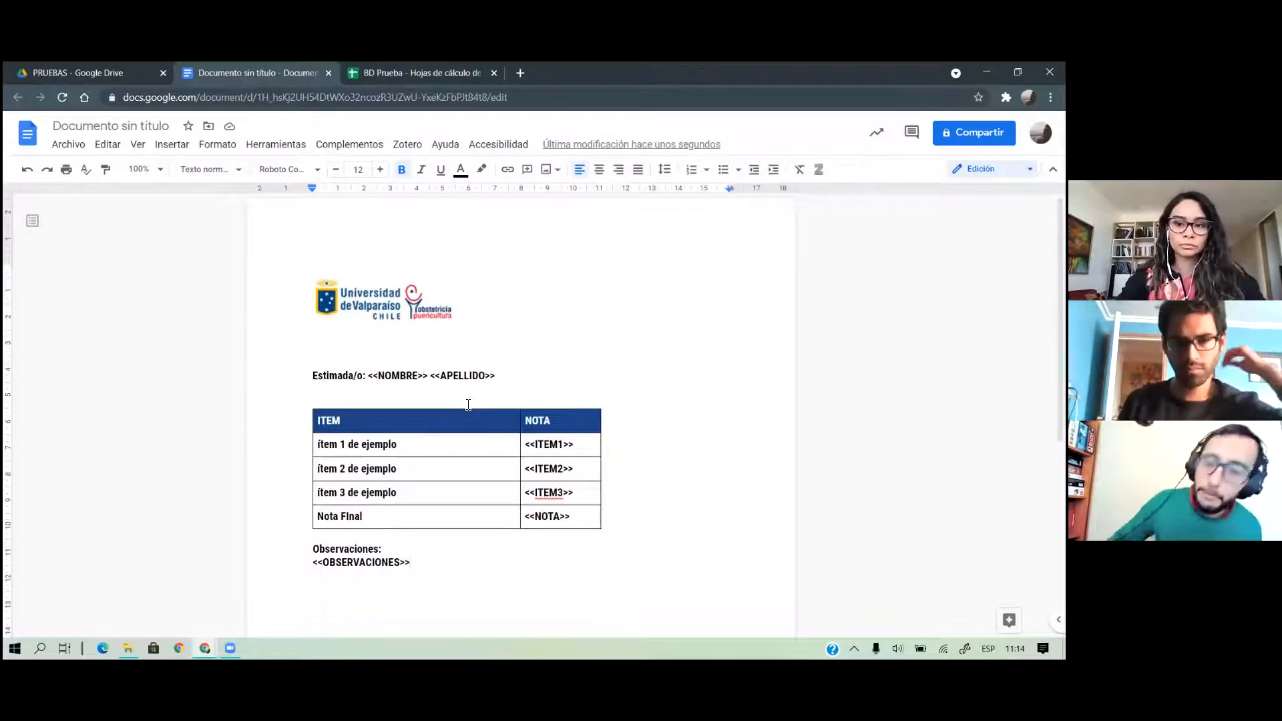
pyautogui.scroll(-1, 504, 407)
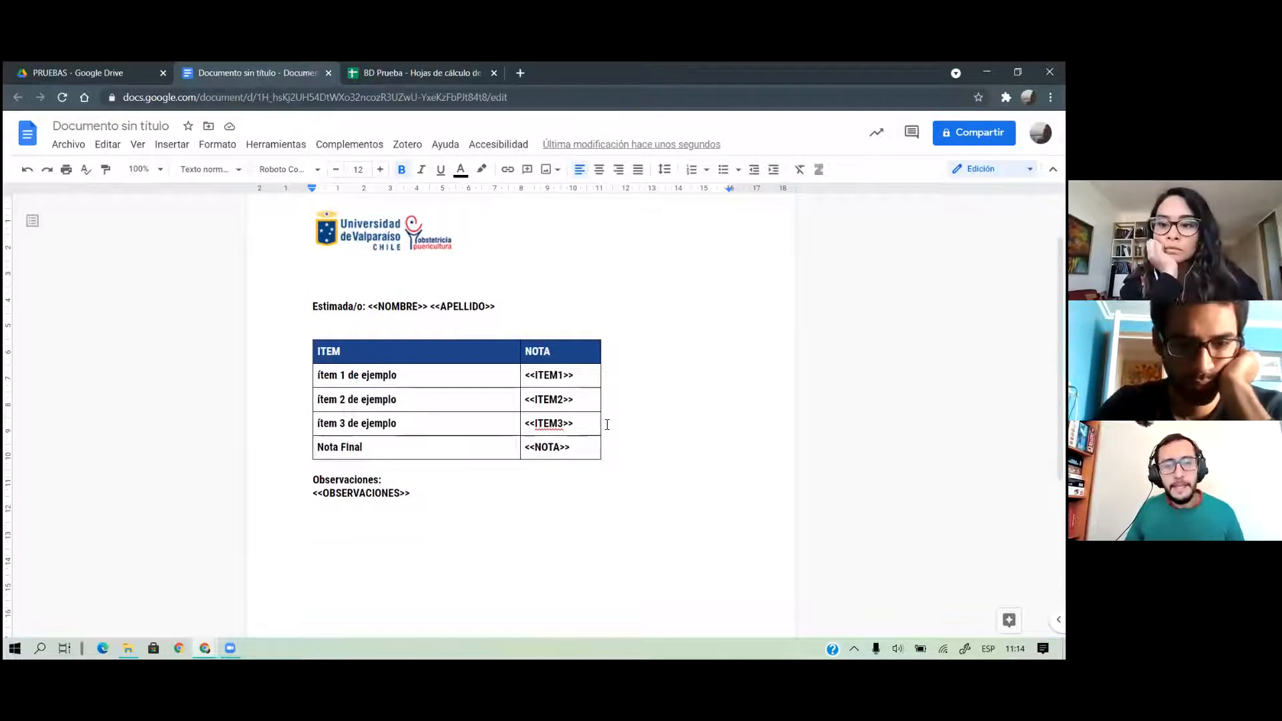
pyautogui.moveTo(604, 421); pyautogui.dragTo(592, 346)
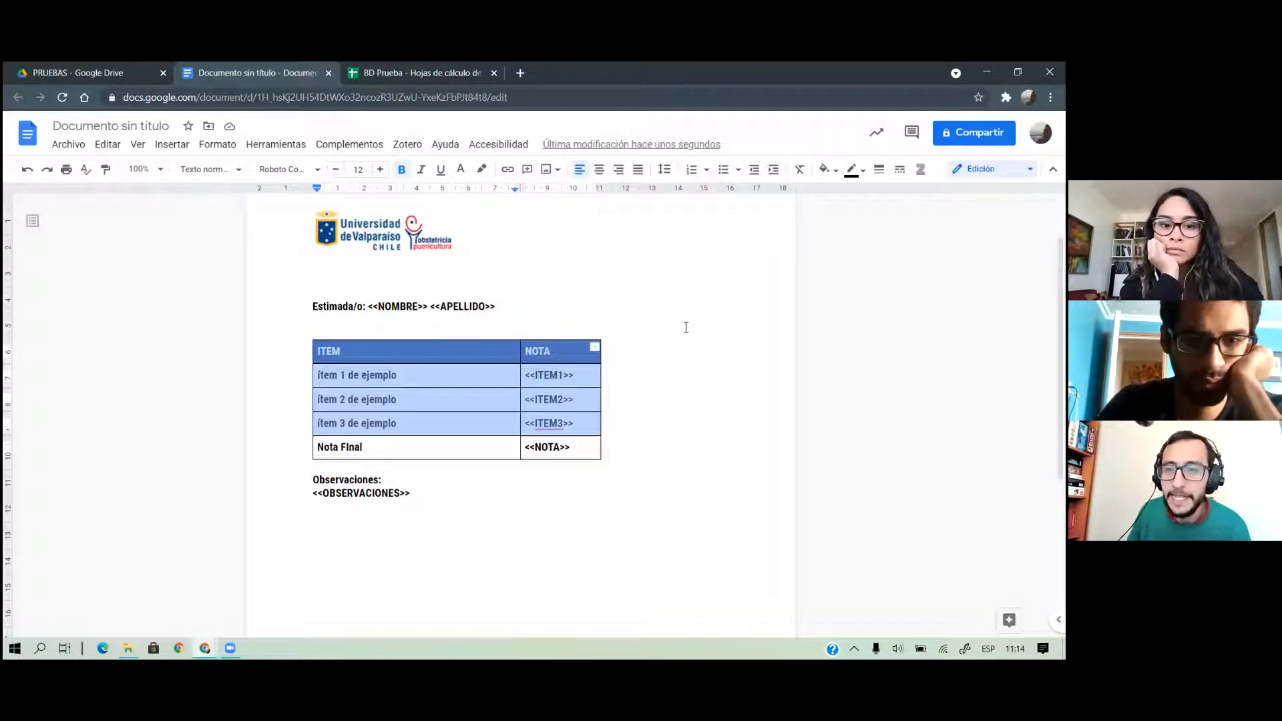
pyautogui.click(666, 330)
pyautogui.scroll(-4, 666, 330)
pyautogui.scroll(2, 666, 330)
pyautogui.scroll(-2, 666, 330)
pyautogui.scroll(4, 666, 330)
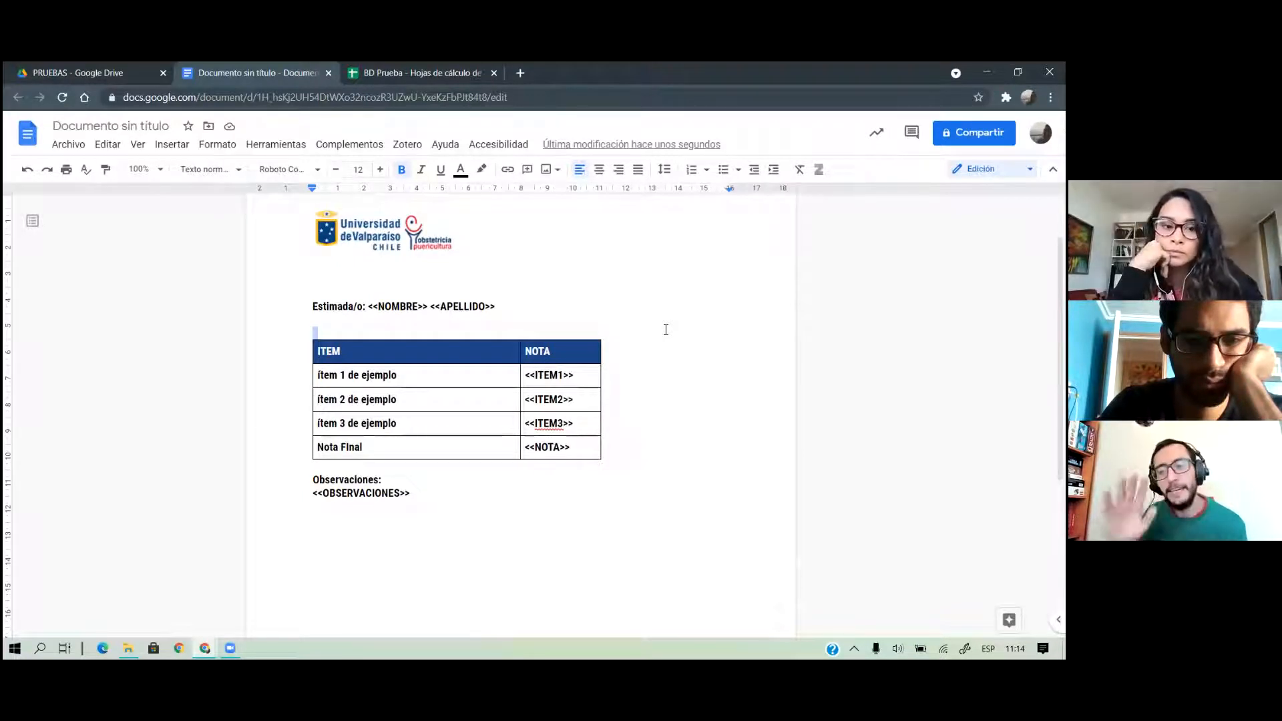
pyautogui.click(416, 73)
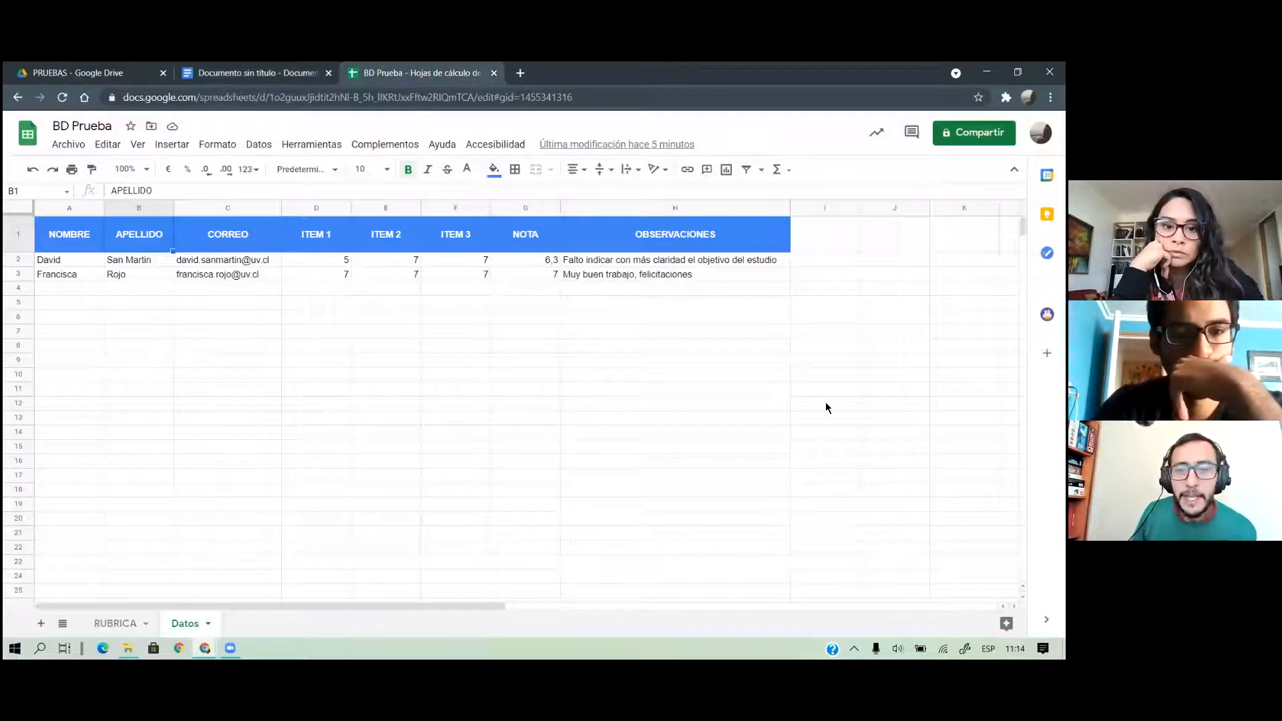
pyautogui.click(254, 72)
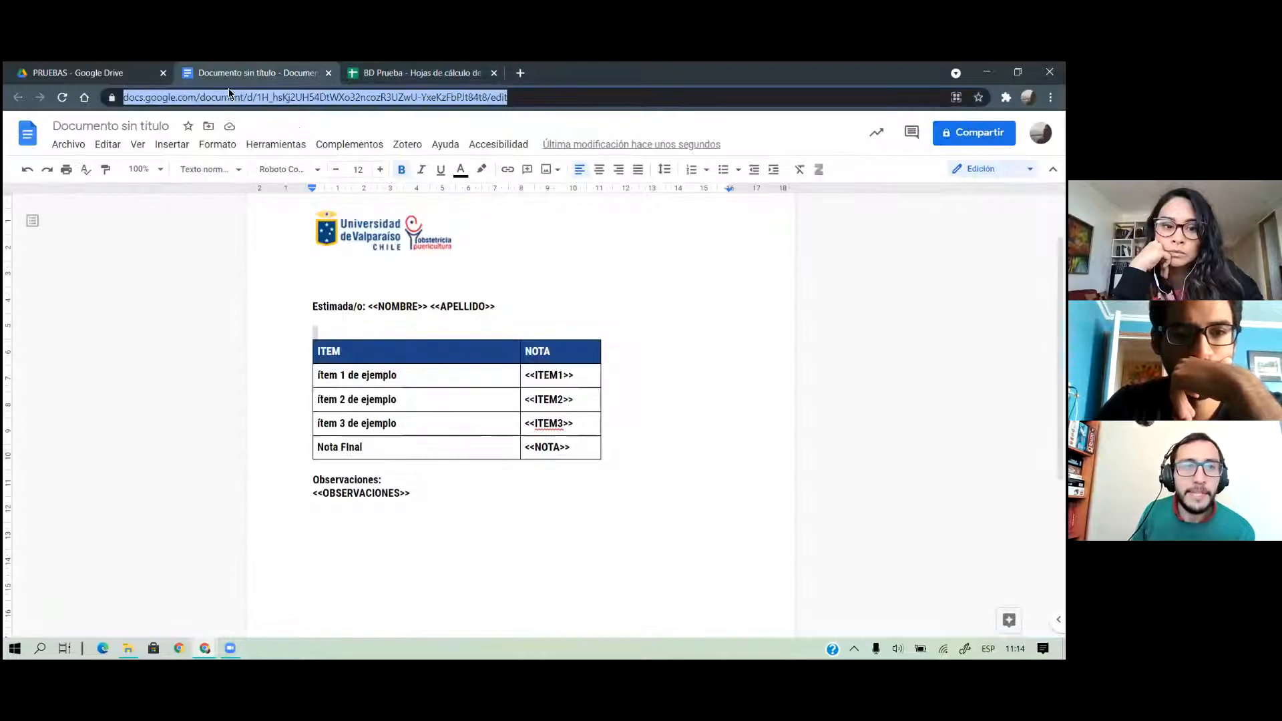
pyautogui.click(131, 70)
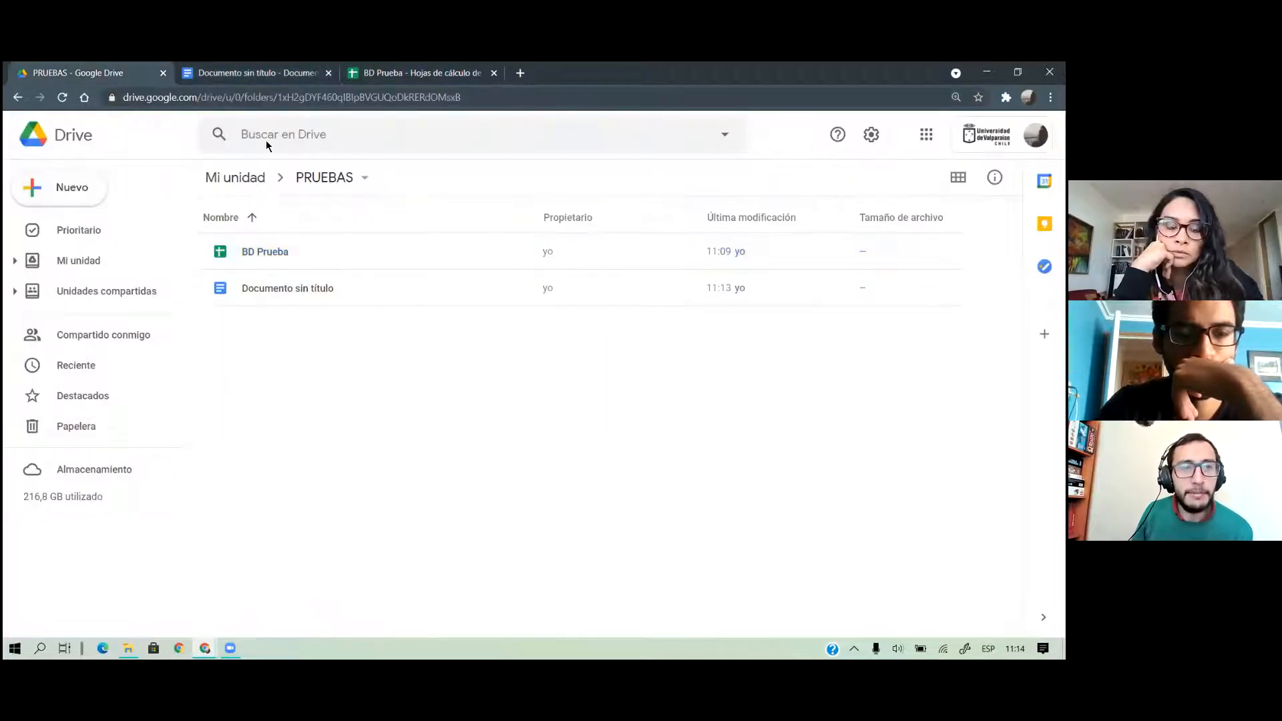
pyautogui.click(264, 75)
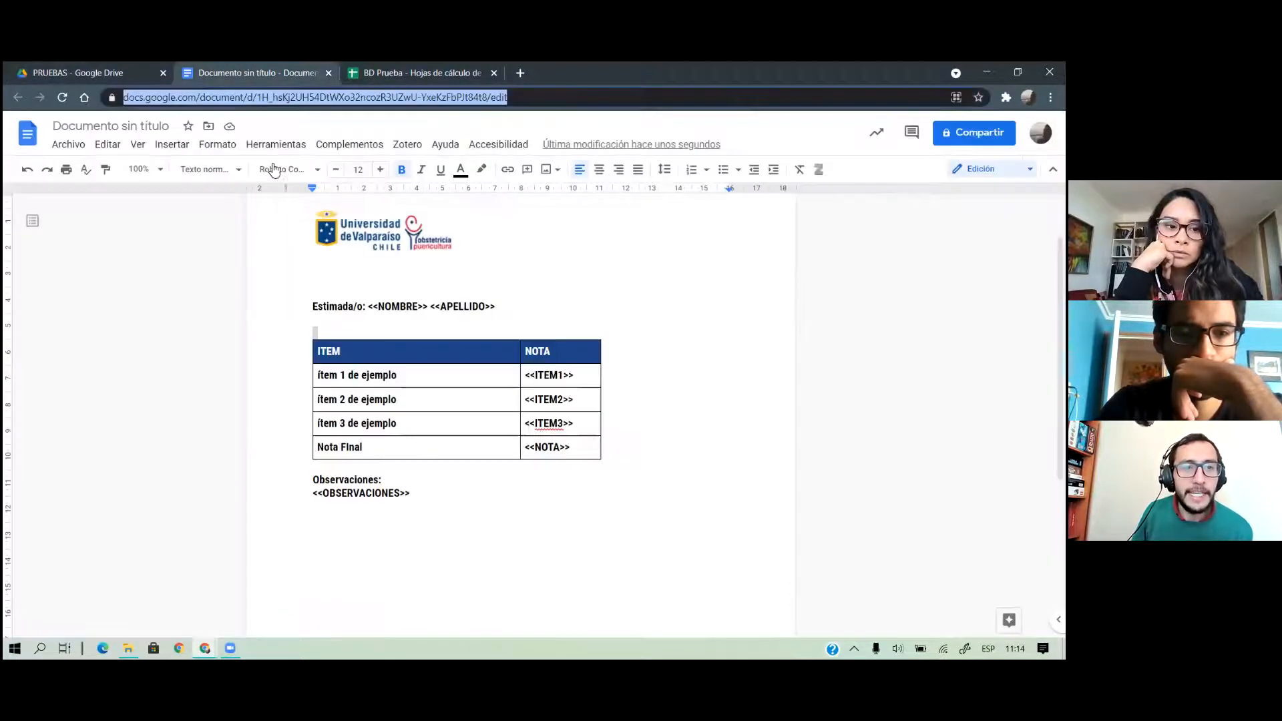
# Rename the untitled document to EVALUACION TIPO
pyautogui.click(145, 120)
pyautogui.write('EV')
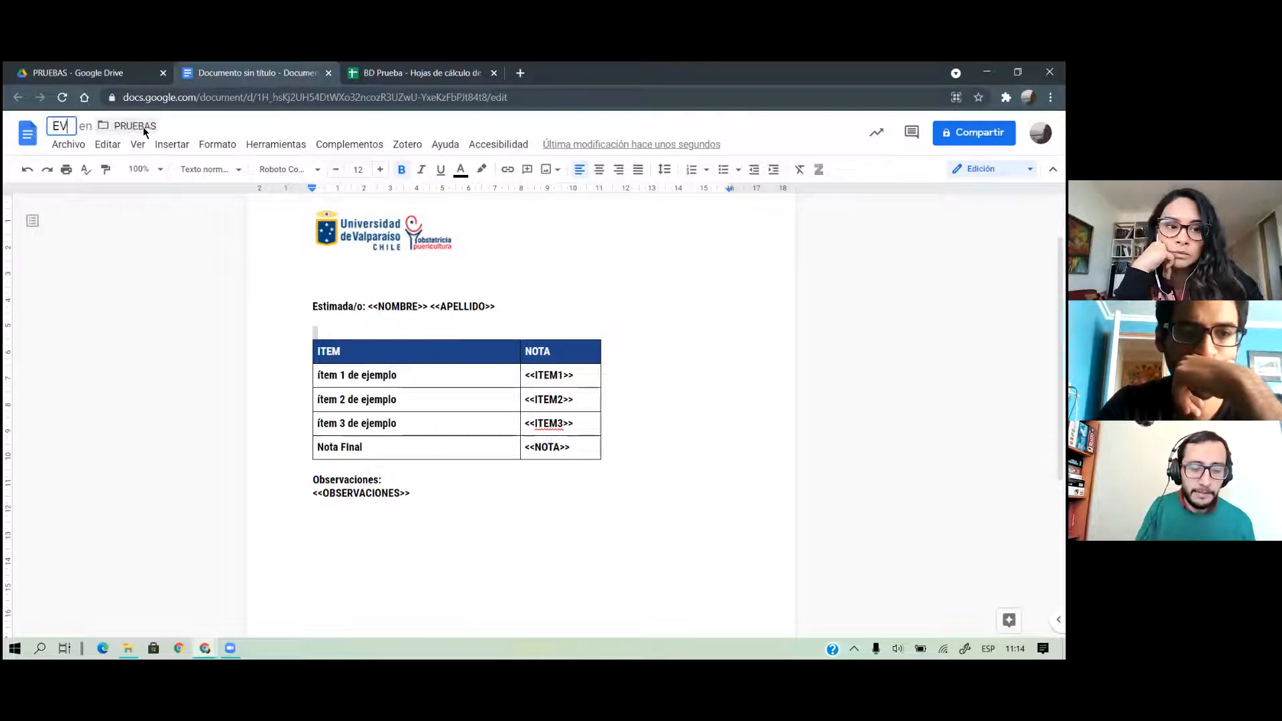
pyautogui.write('ALUACION TIP')
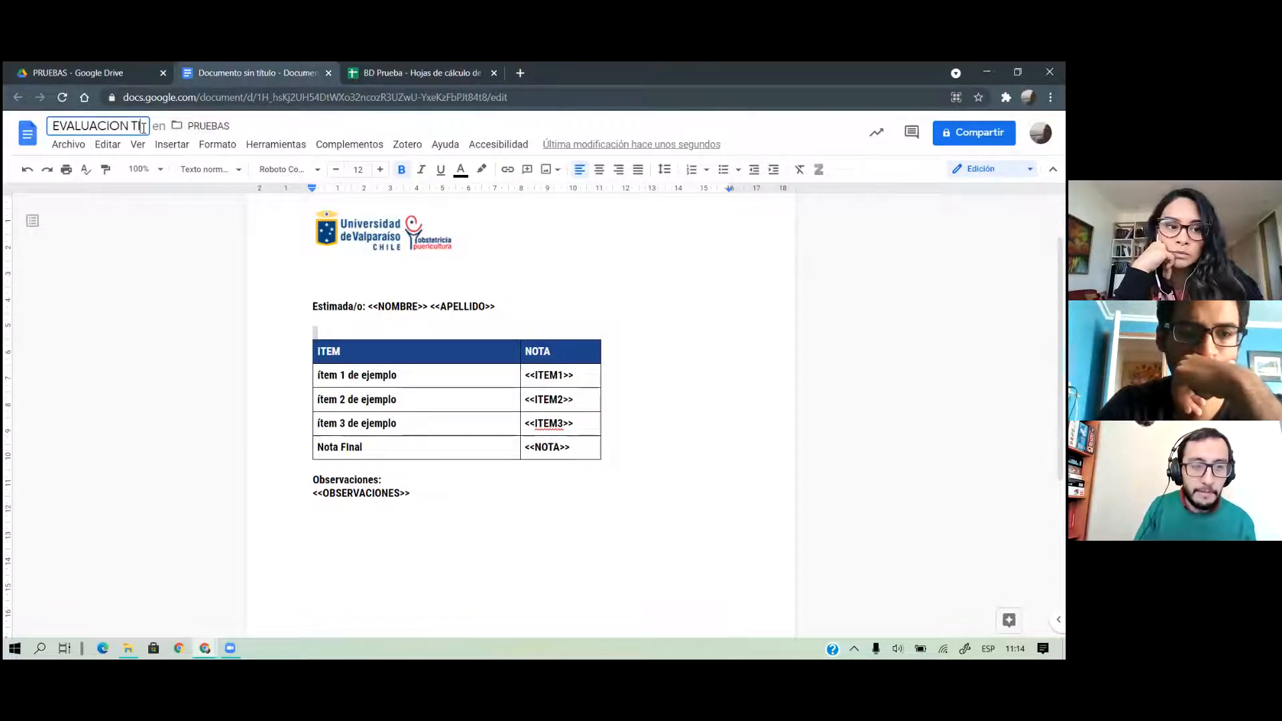
pyautogui.write('O')
pyautogui.press('Return')
# Create a new folder named ENVIOS EV.TIPO inside the PRUEBAS Drive folder
pyautogui.click(107, 72)
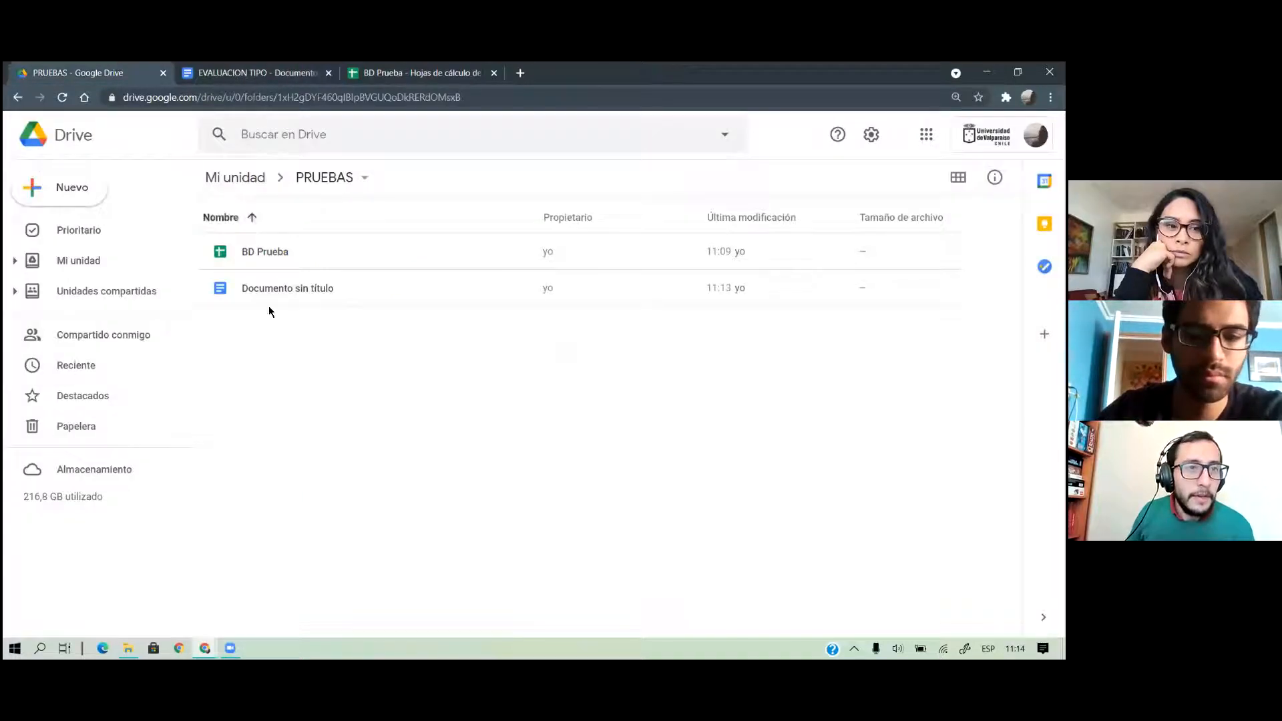
pyautogui.rightClick(314, 342)
pyautogui.click(391, 358)
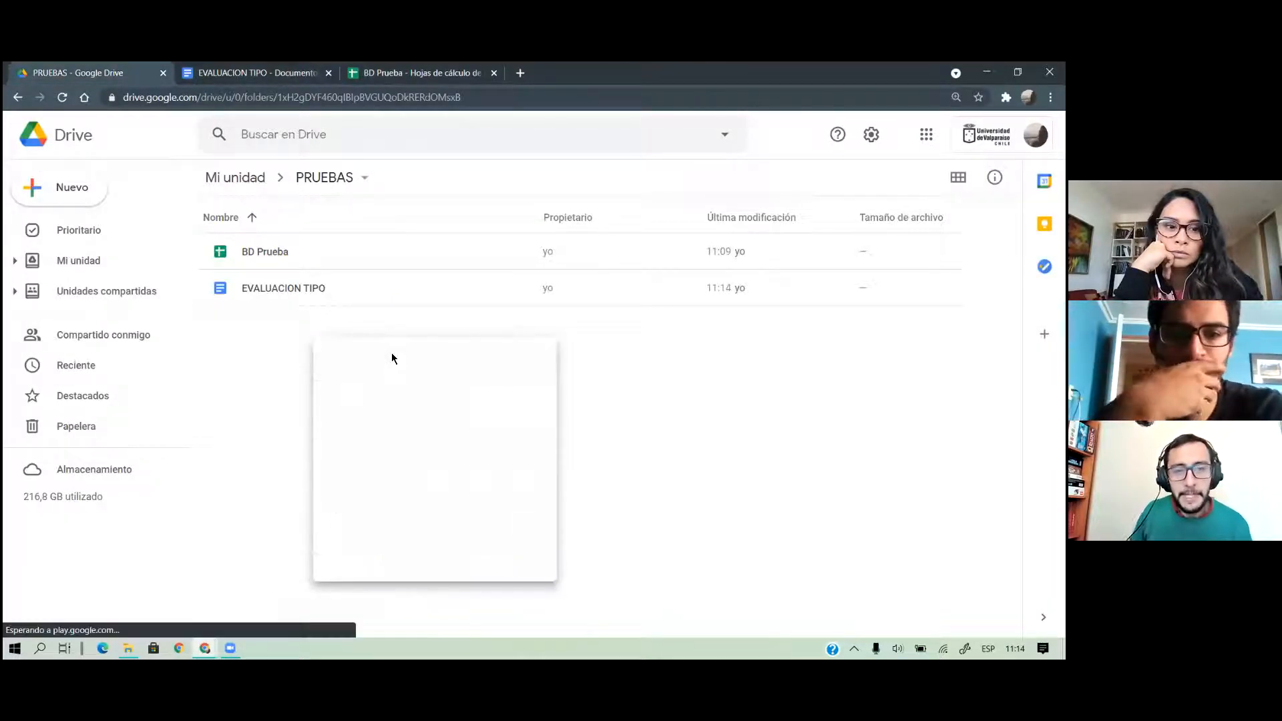
pyautogui.write('EN')
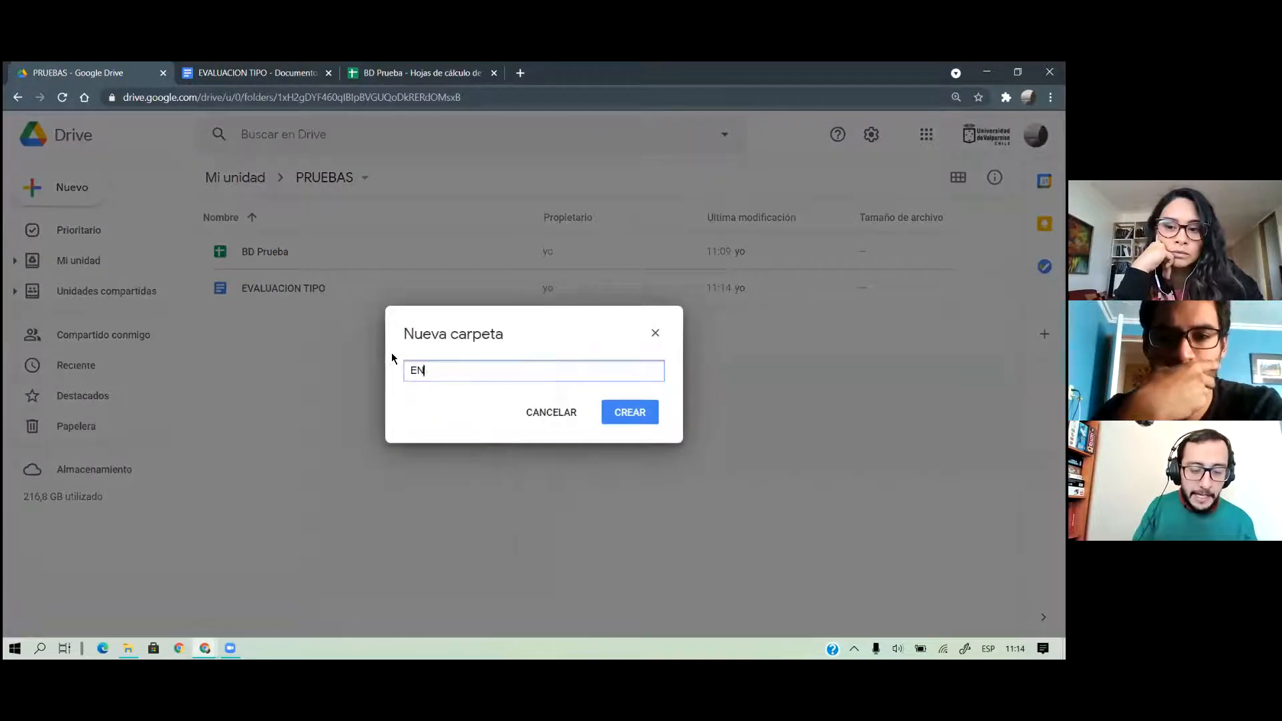
pyautogui.write('VIOS EV.TIPO')
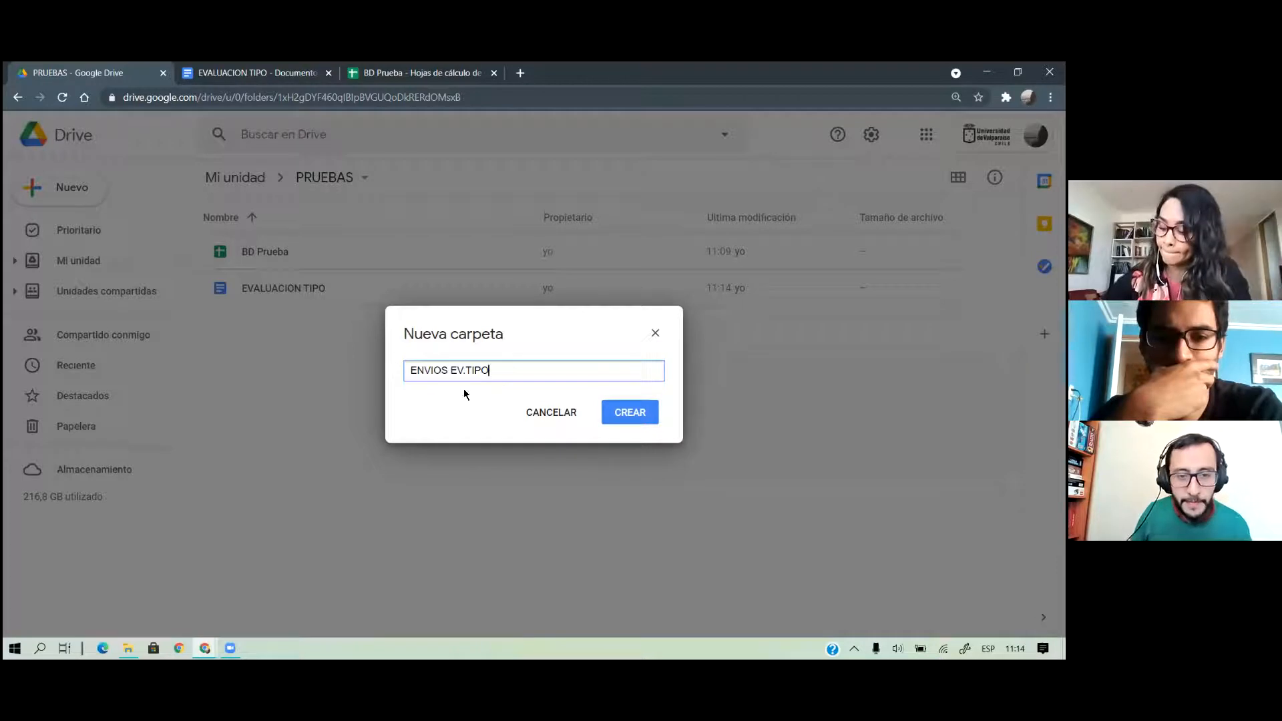
pyautogui.click(635, 412)
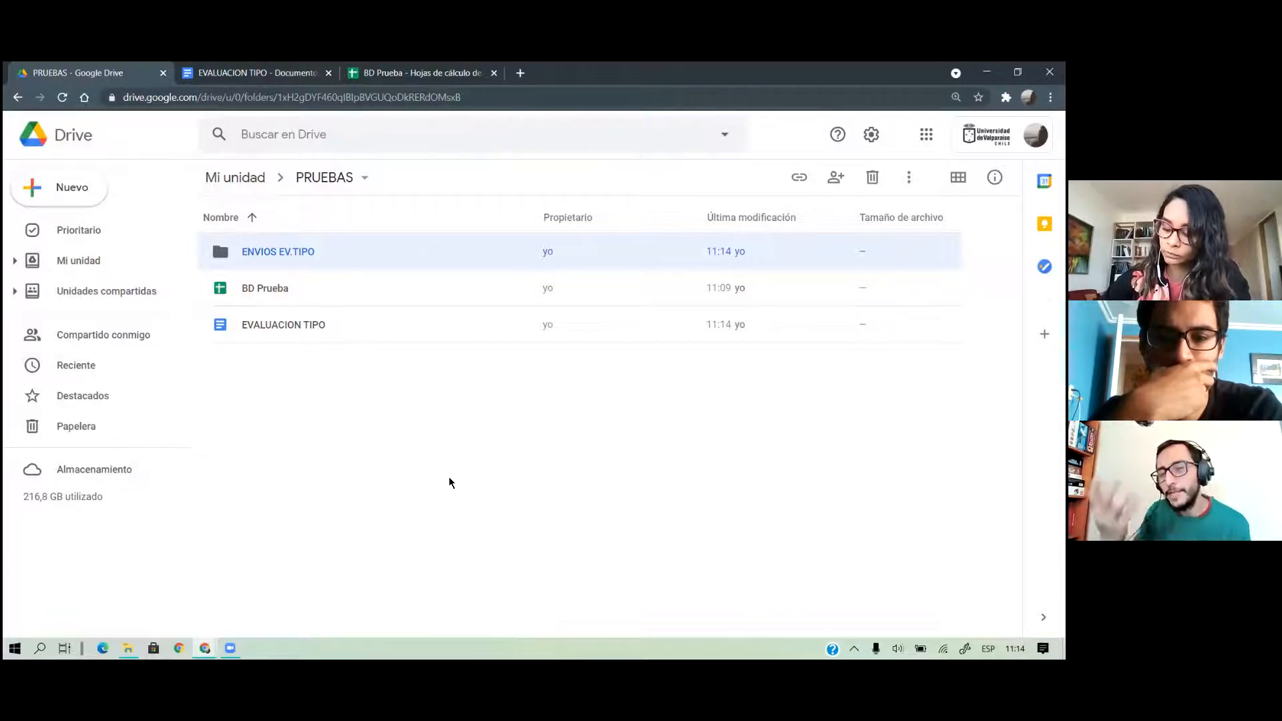
# Return to the BD Prueba spreadsheet and show its installed add-ons in the Complementos menu
pyautogui.click(407, 77)
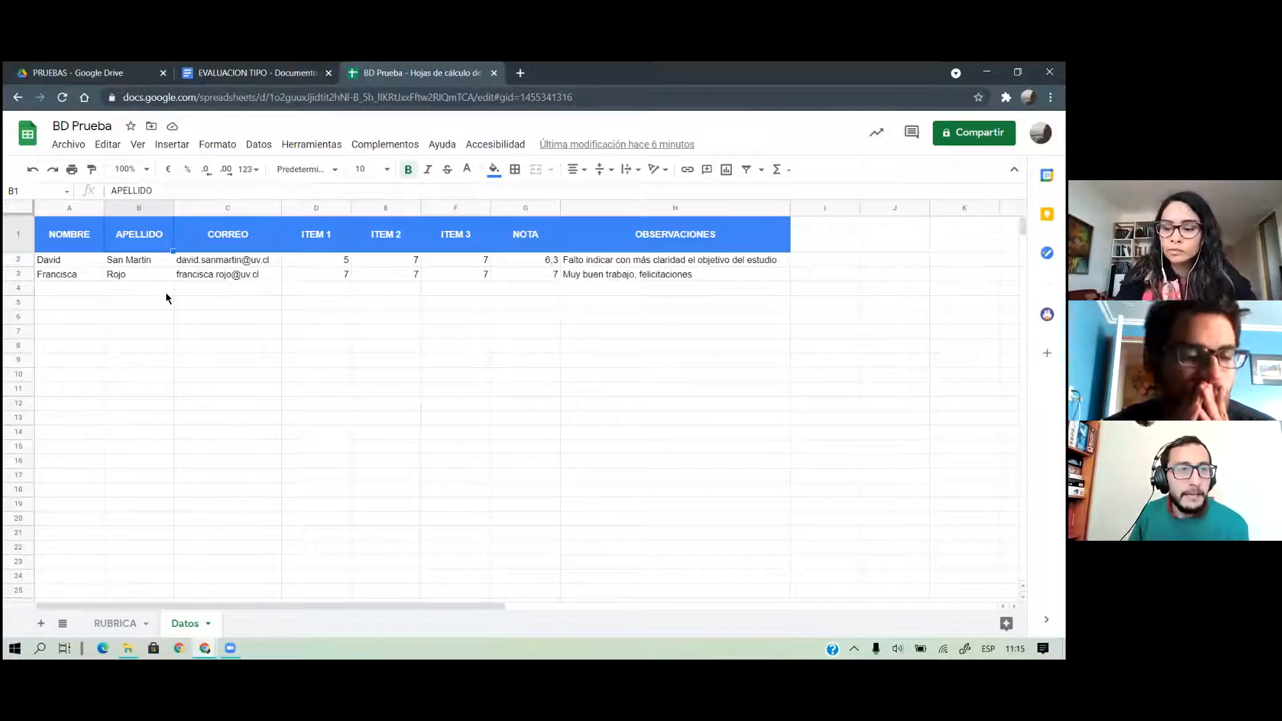
pyautogui.click(379, 145)
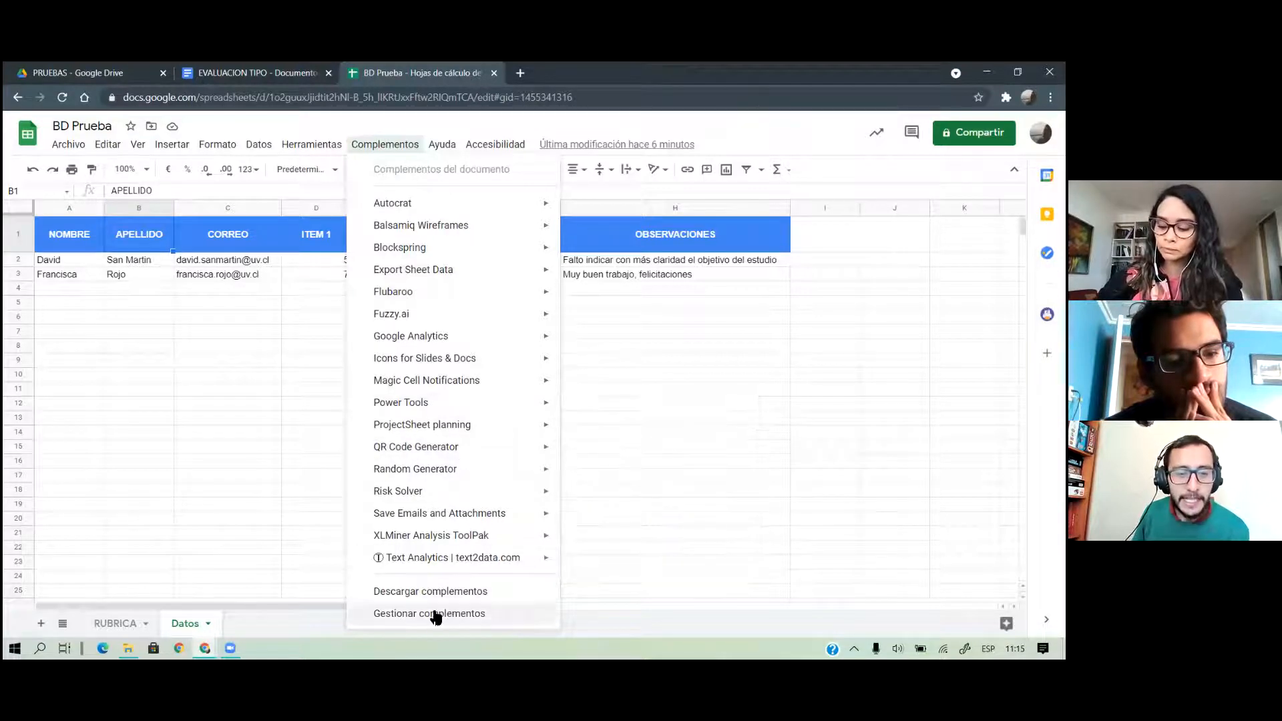
# Open the Workspace Marketplace add-ons dialog and scroll through its app grid
pyautogui.click(421, 594)
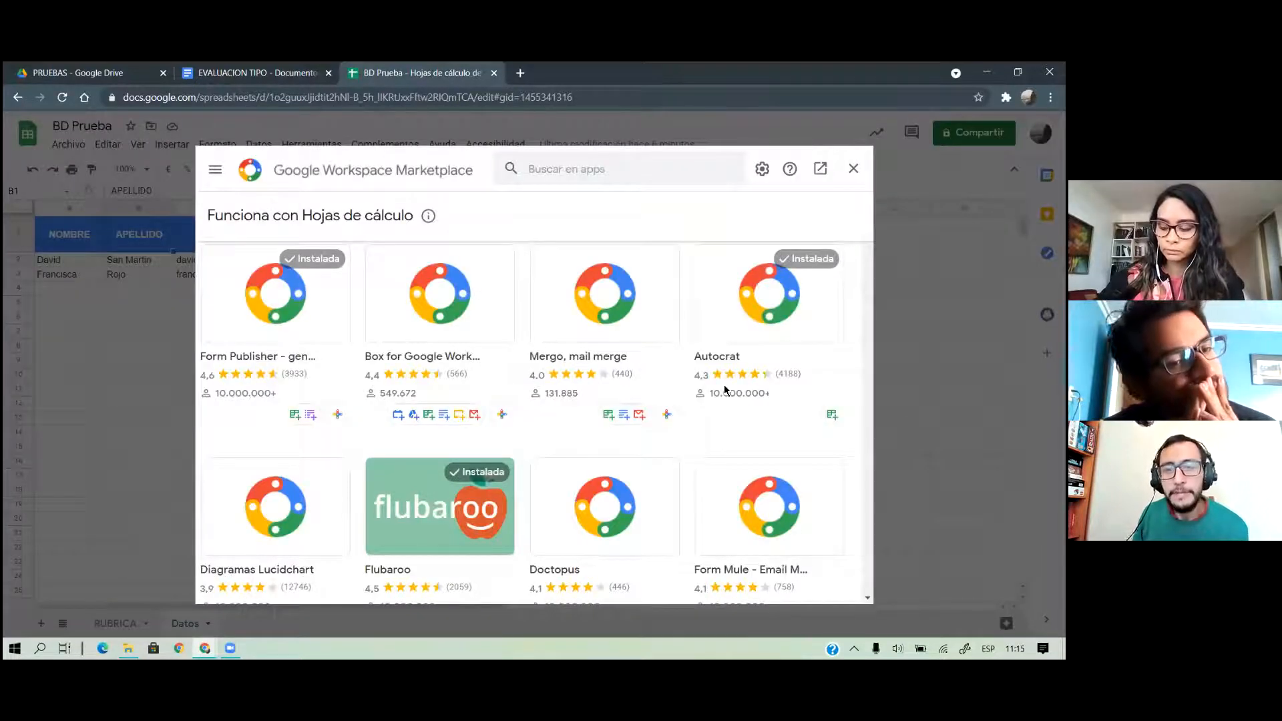
pyautogui.scroll(-10, 652, 339)
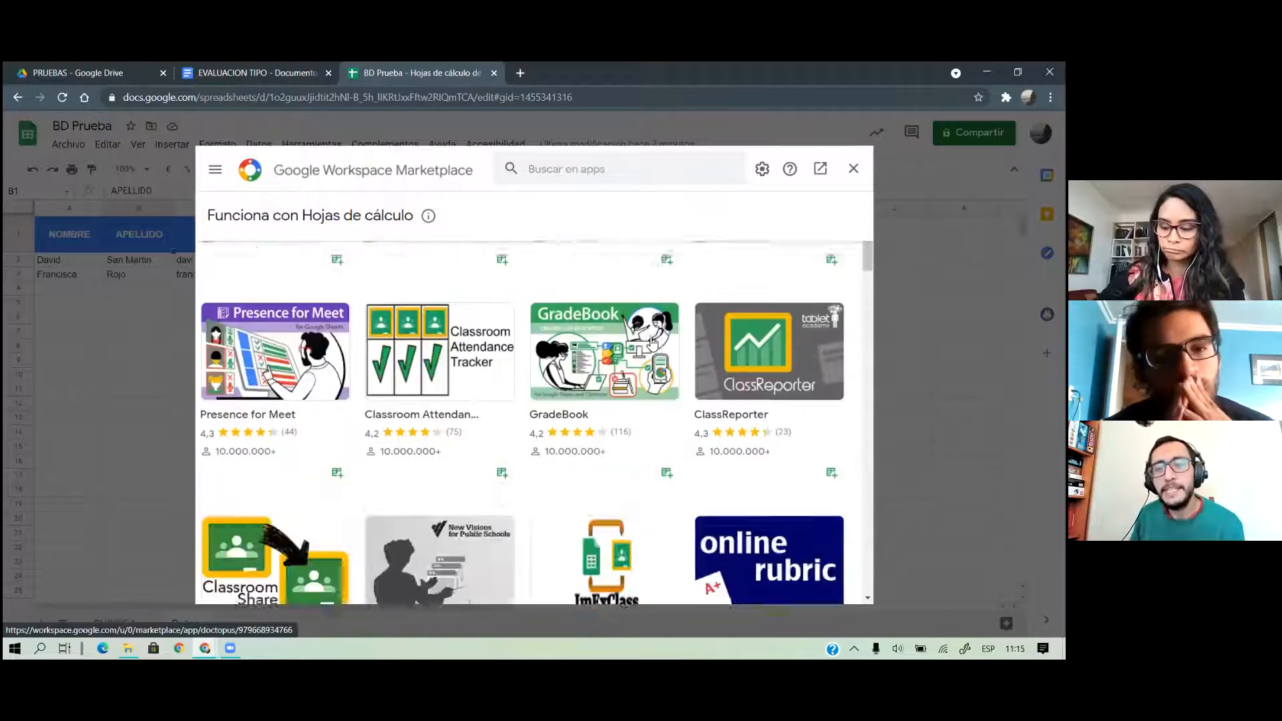
pyautogui.scroll(1, 653, 343)
pyautogui.scroll(-4, 653, 343)
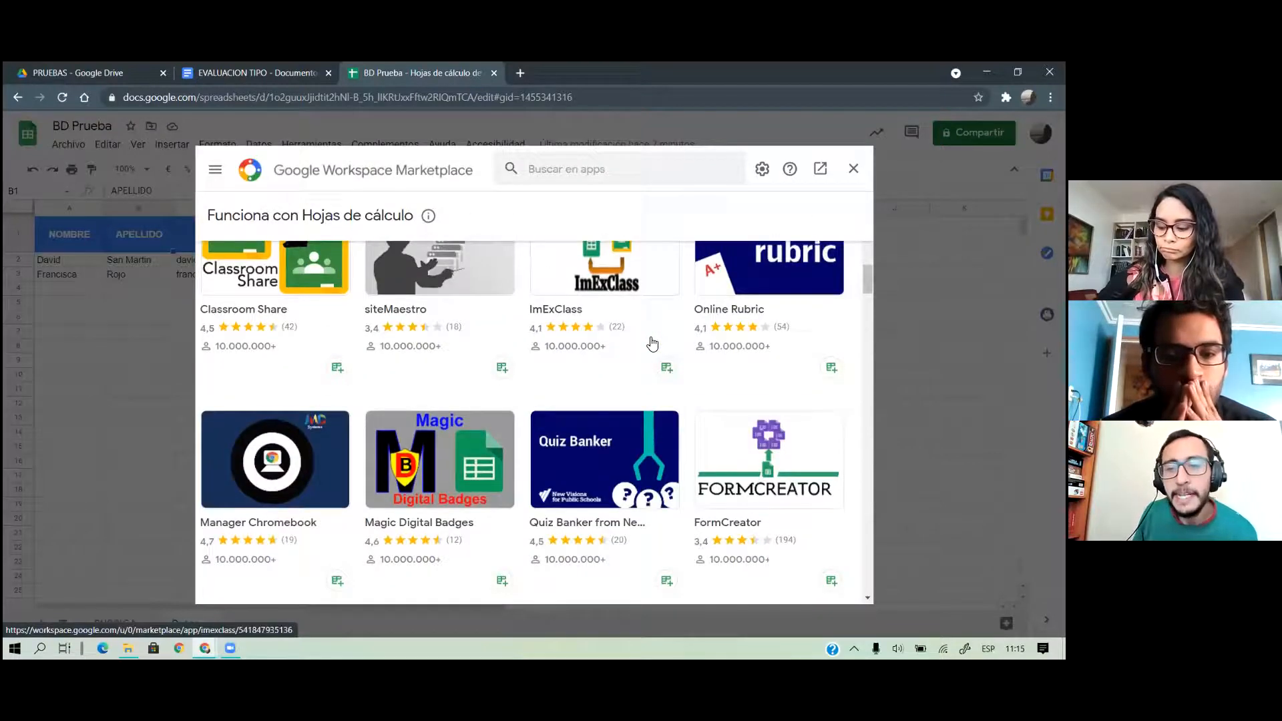
pyautogui.scroll(-5, 652, 343)
pyautogui.scroll(15, 652, 343)
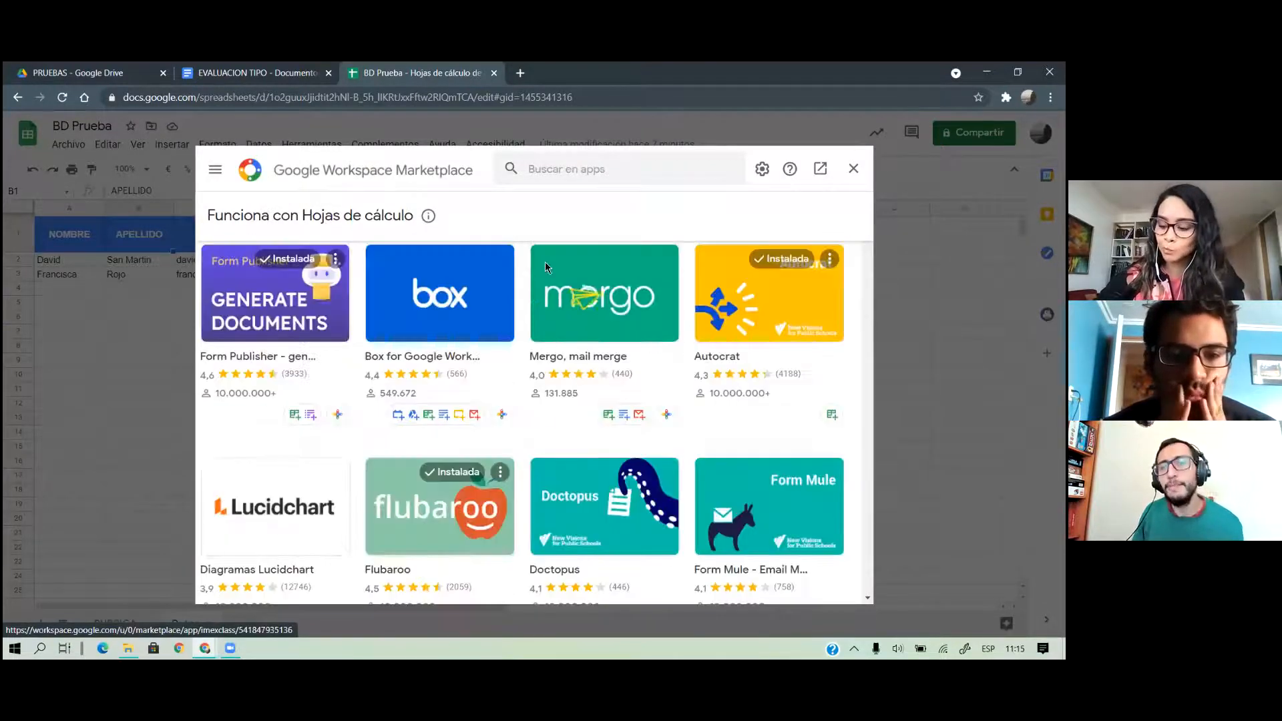
# Browse more Marketplace apps, then close the Marketplace to return to the Datos sheet
pyautogui.click(525, 167)
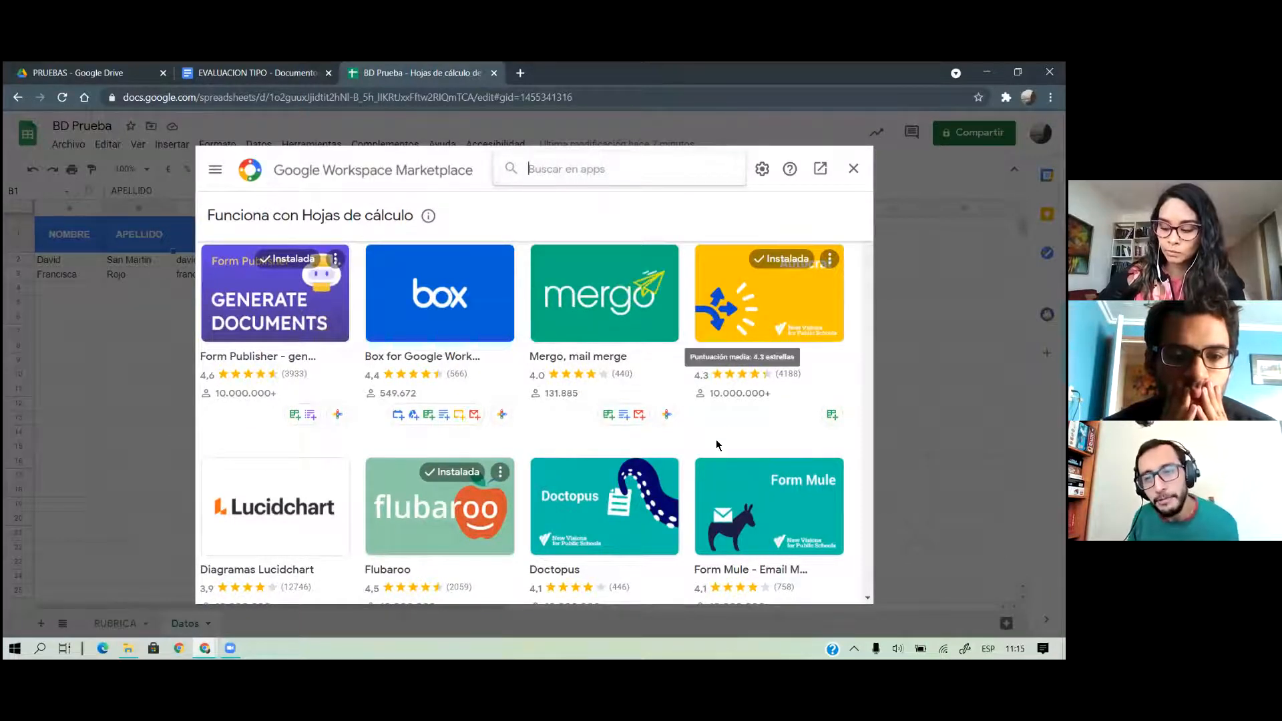
pyautogui.scroll(-1, 718, 444)
pyautogui.scroll(-5, 718, 444)
pyautogui.scroll(6, 793, 328)
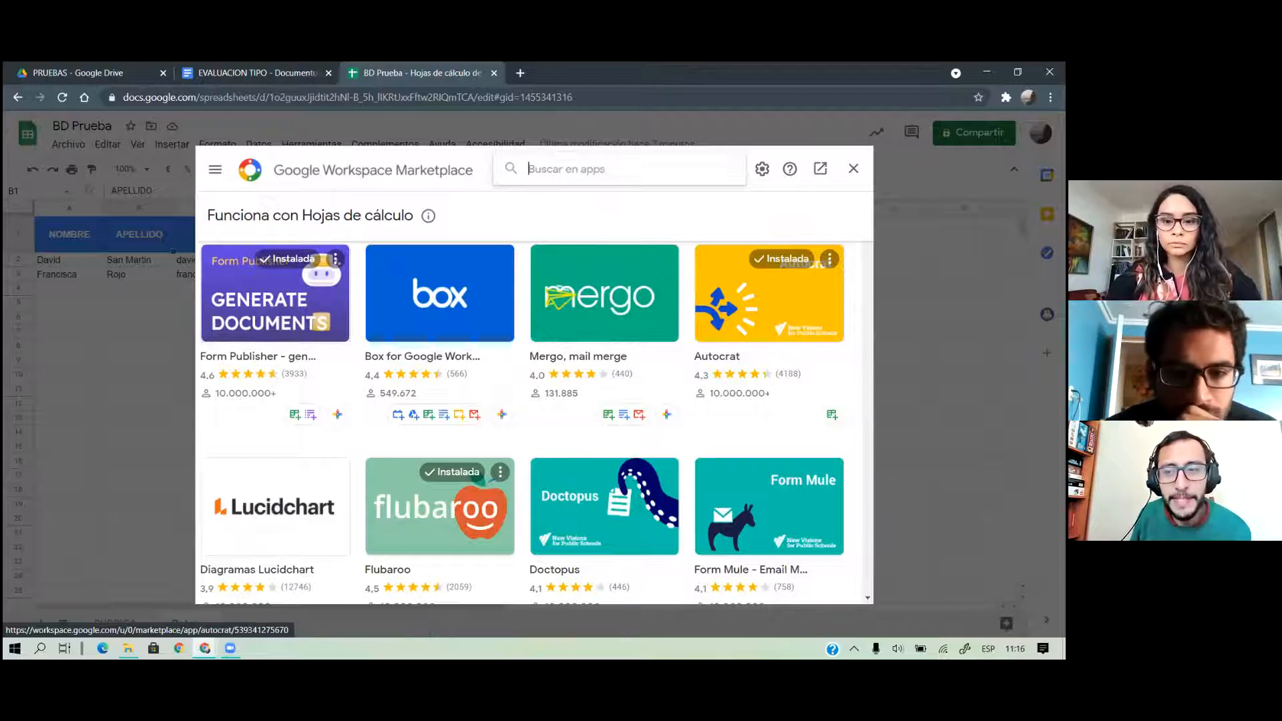
pyautogui.scroll(-3, 798, 316)
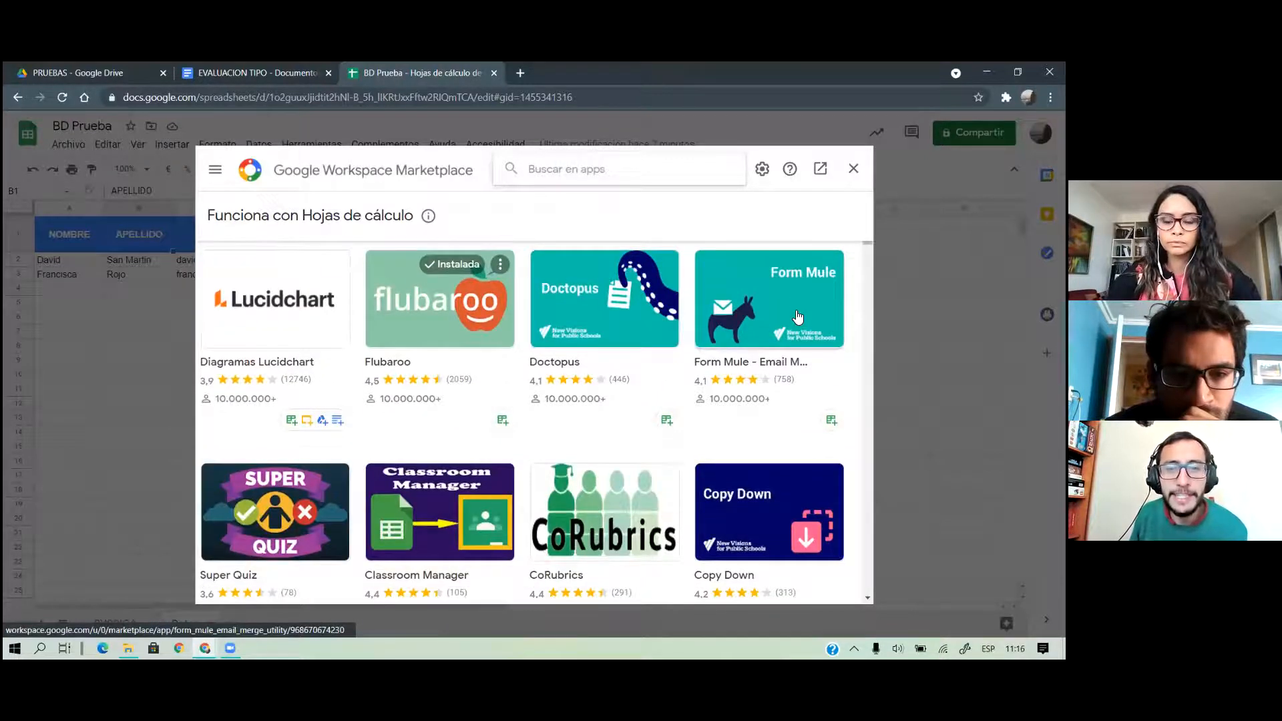
pyautogui.scroll(3, 798, 316)
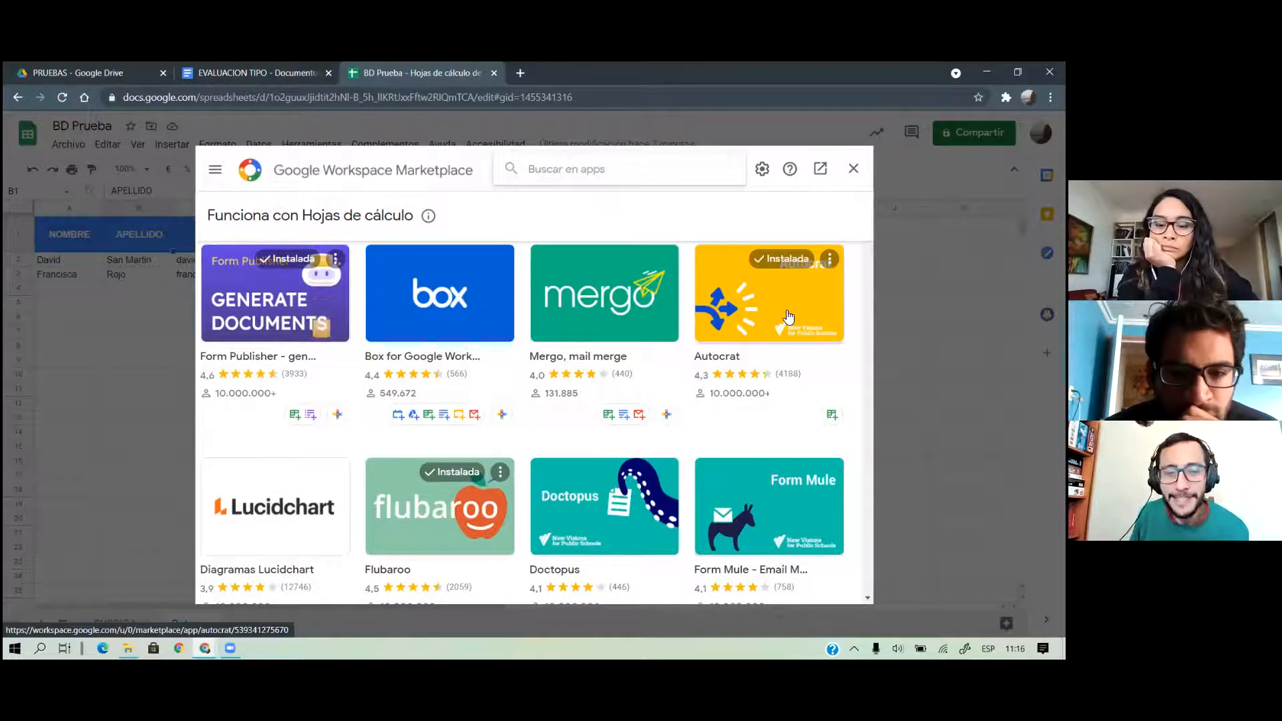
pyautogui.scroll(-3, 790, 315)
pyautogui.scroll(3, 788, 315)
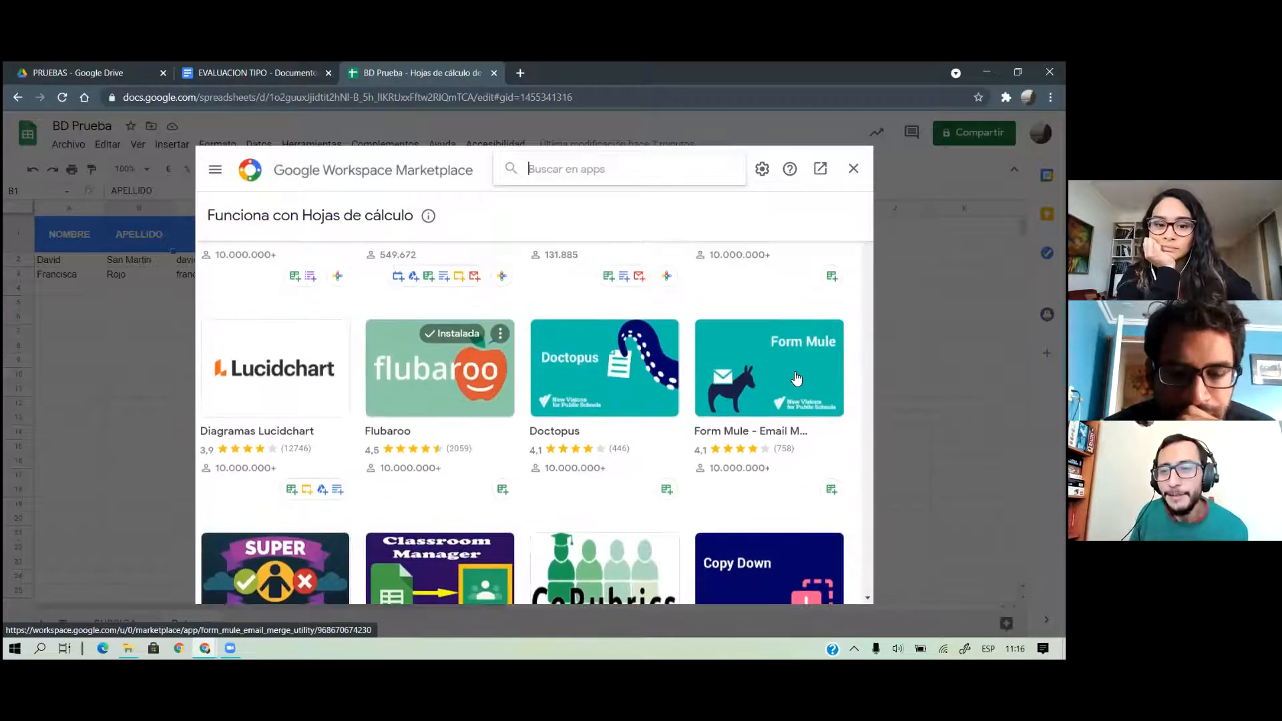
pyautogui.scroll(-3, 735, 407)
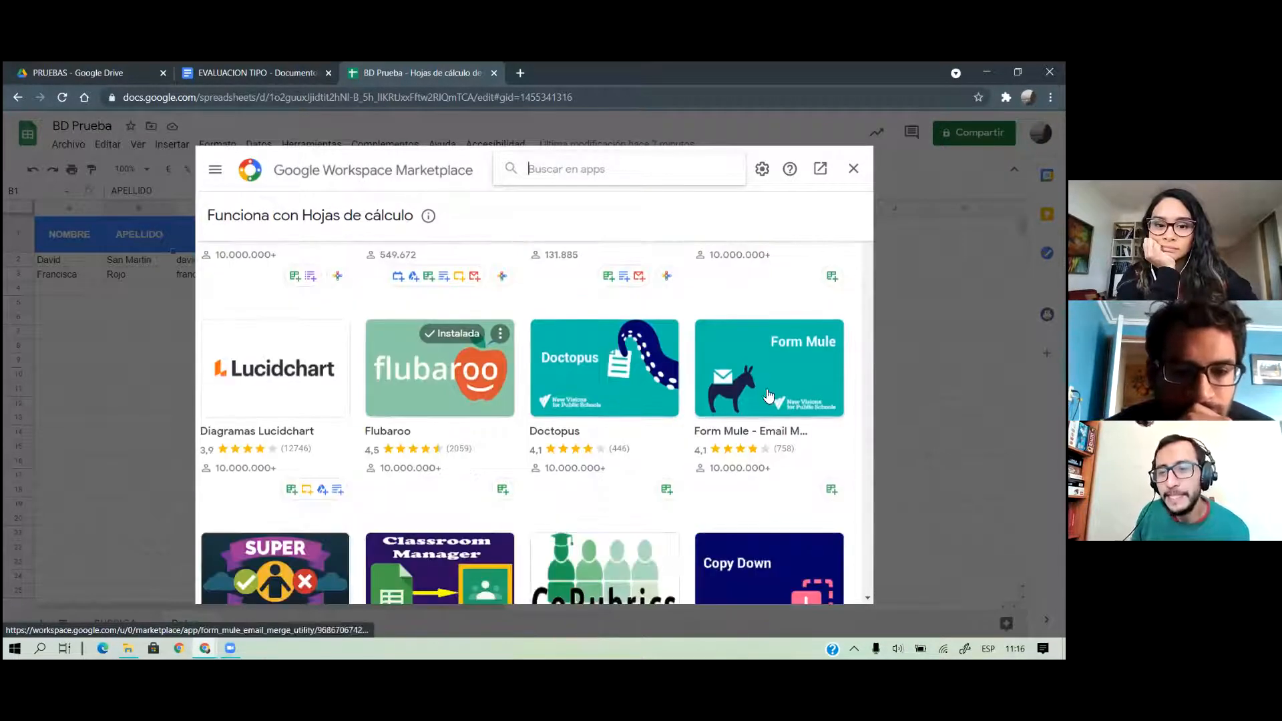
pyautogui.scroll(-3, 681, 404)
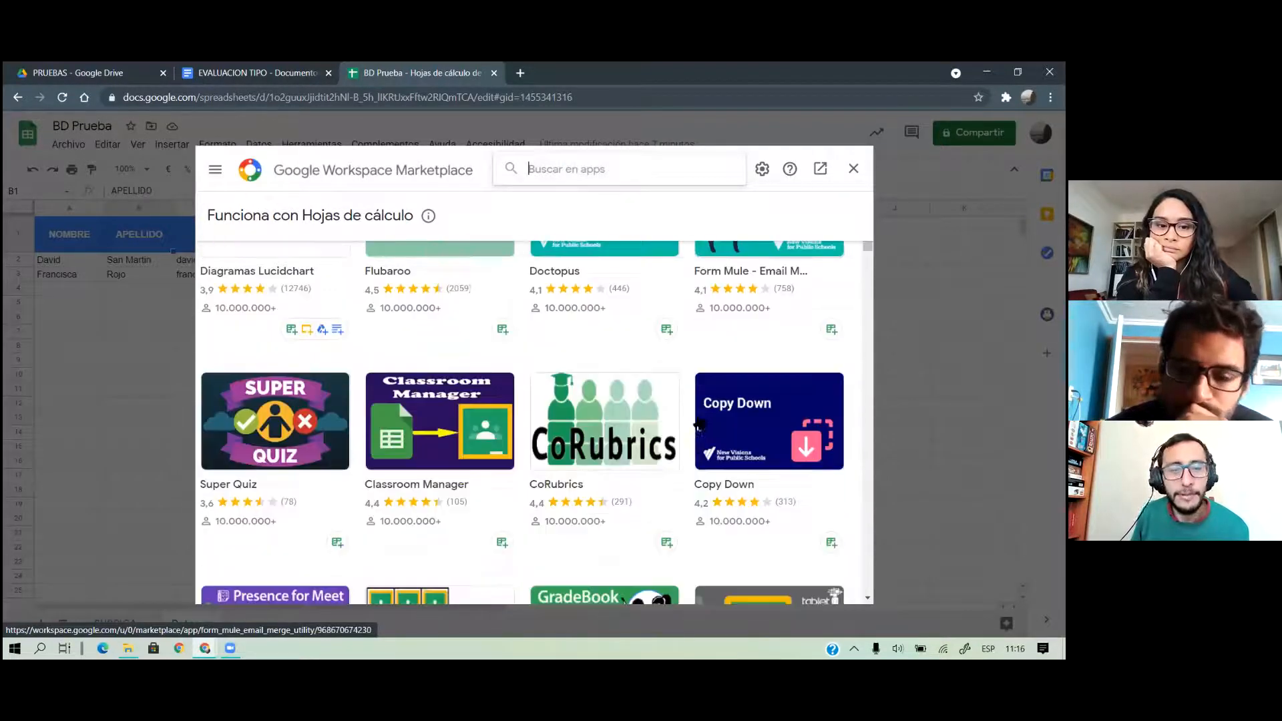
pyautogui.scroll(-1, 685, 419)
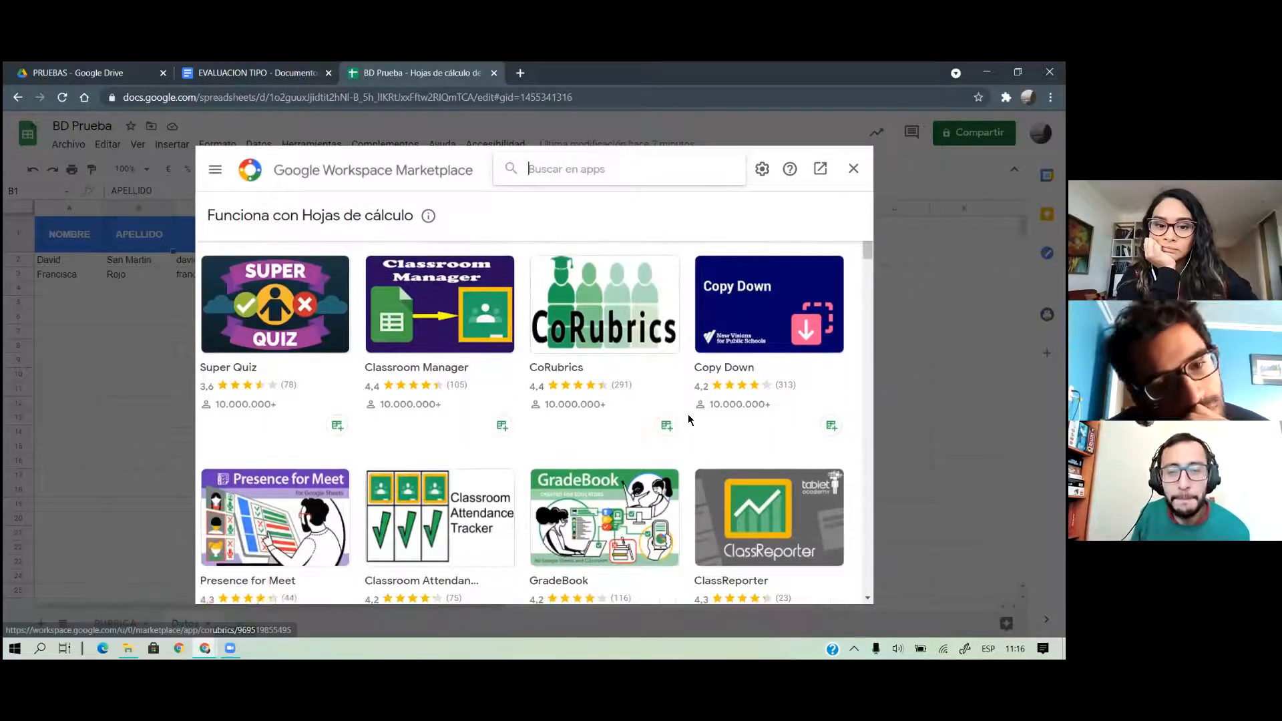
pyautogui.scroll(3, 694, 415)
pyautogui.scroll(3, 727, 342)
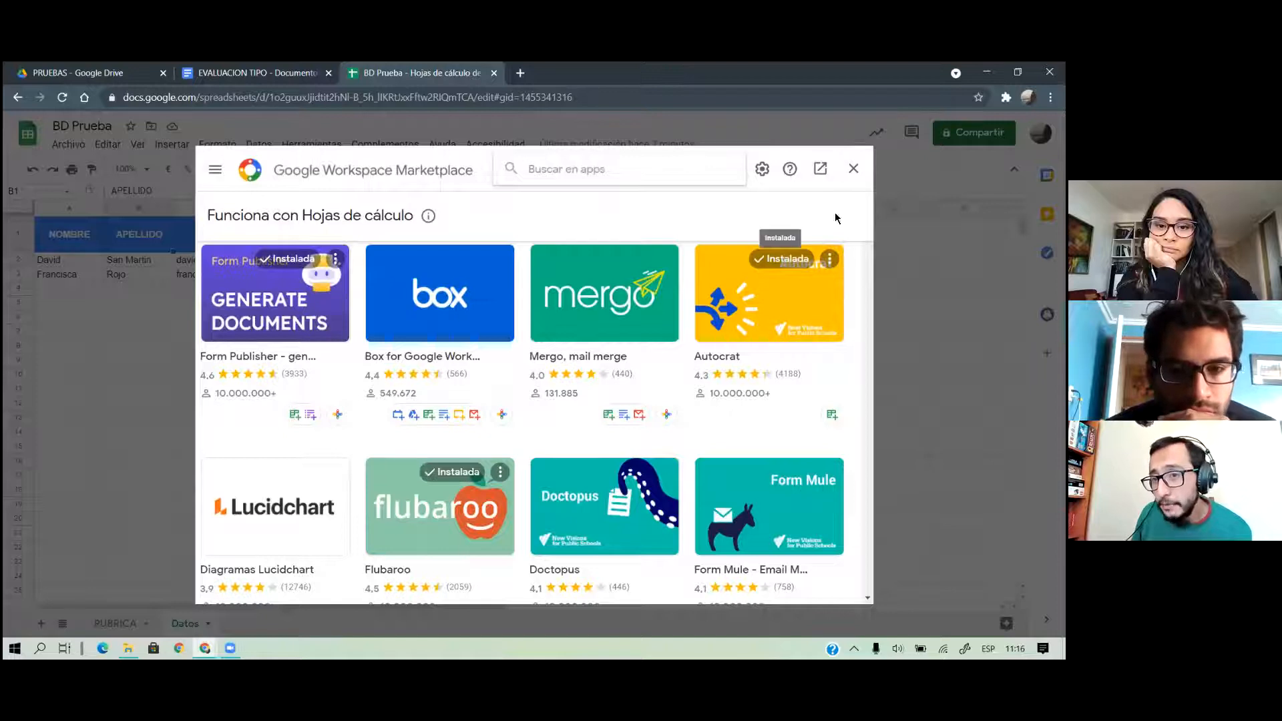
pyautogui.click(861, 174)
# Launch Autocrat from the Complementos menu
pyautogui.click(374, 144)
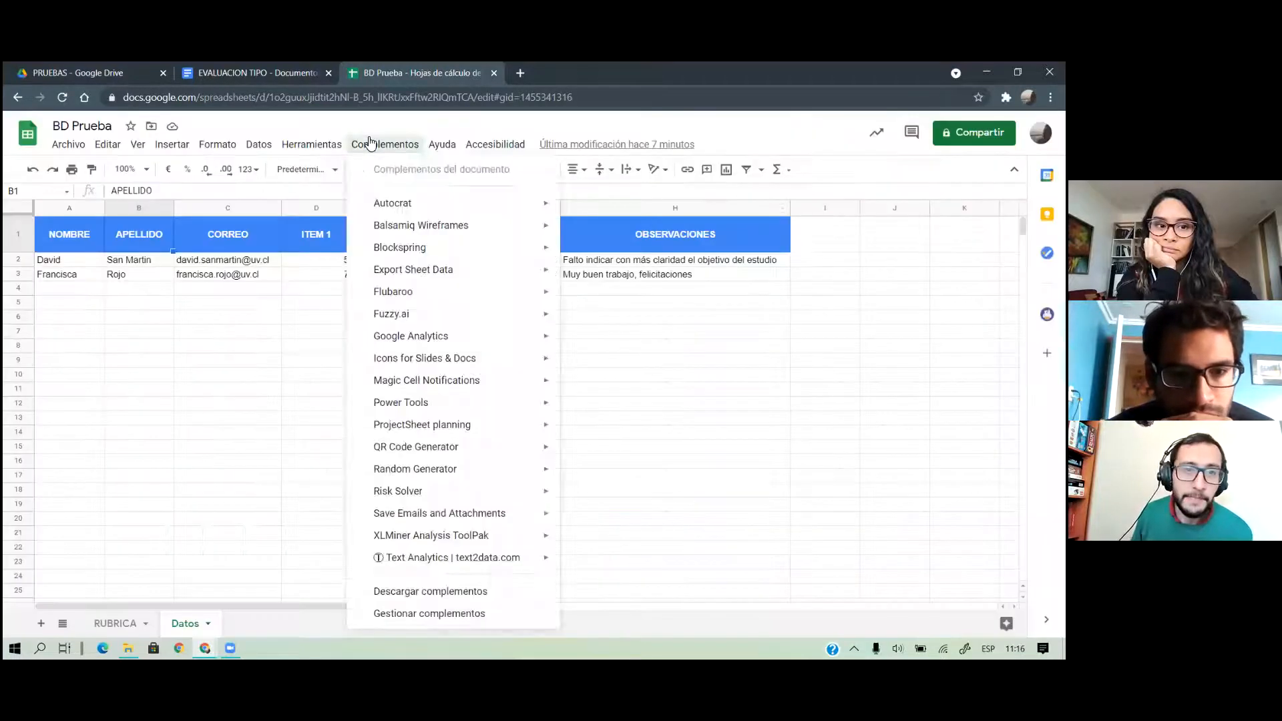
pyautogui.moveTo(399, 207)
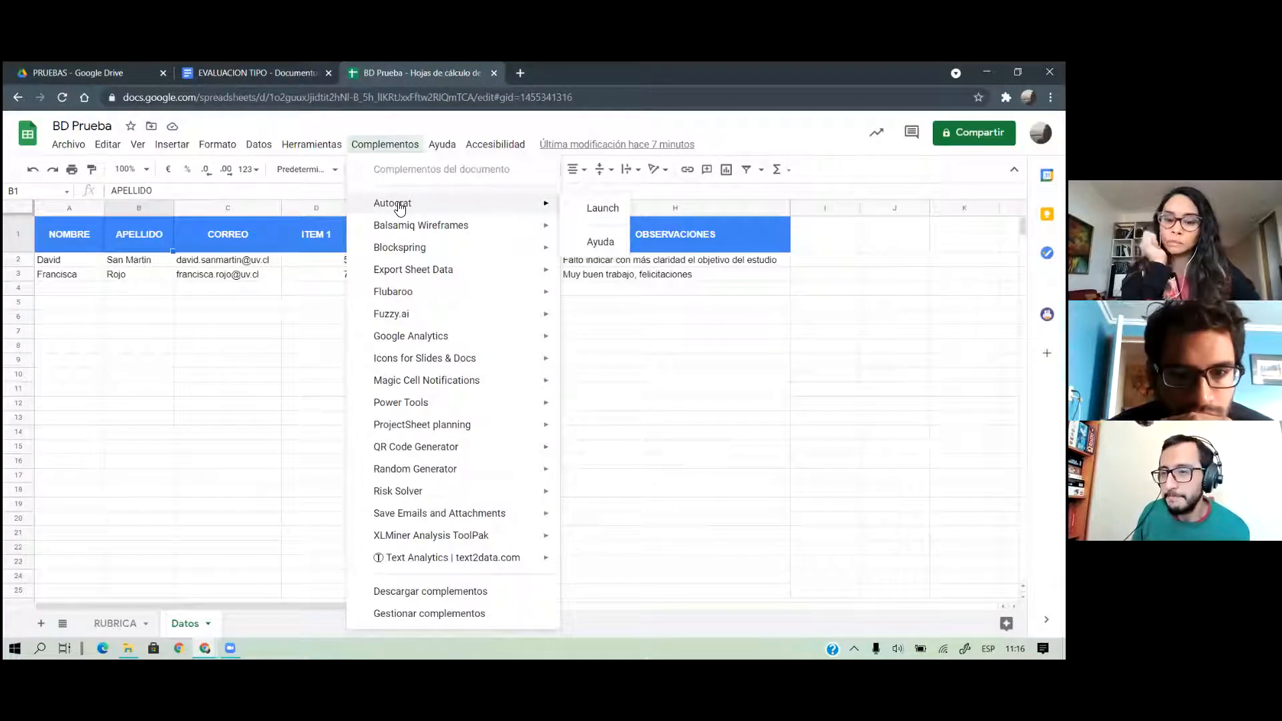
pyautogui.click(587, 208)
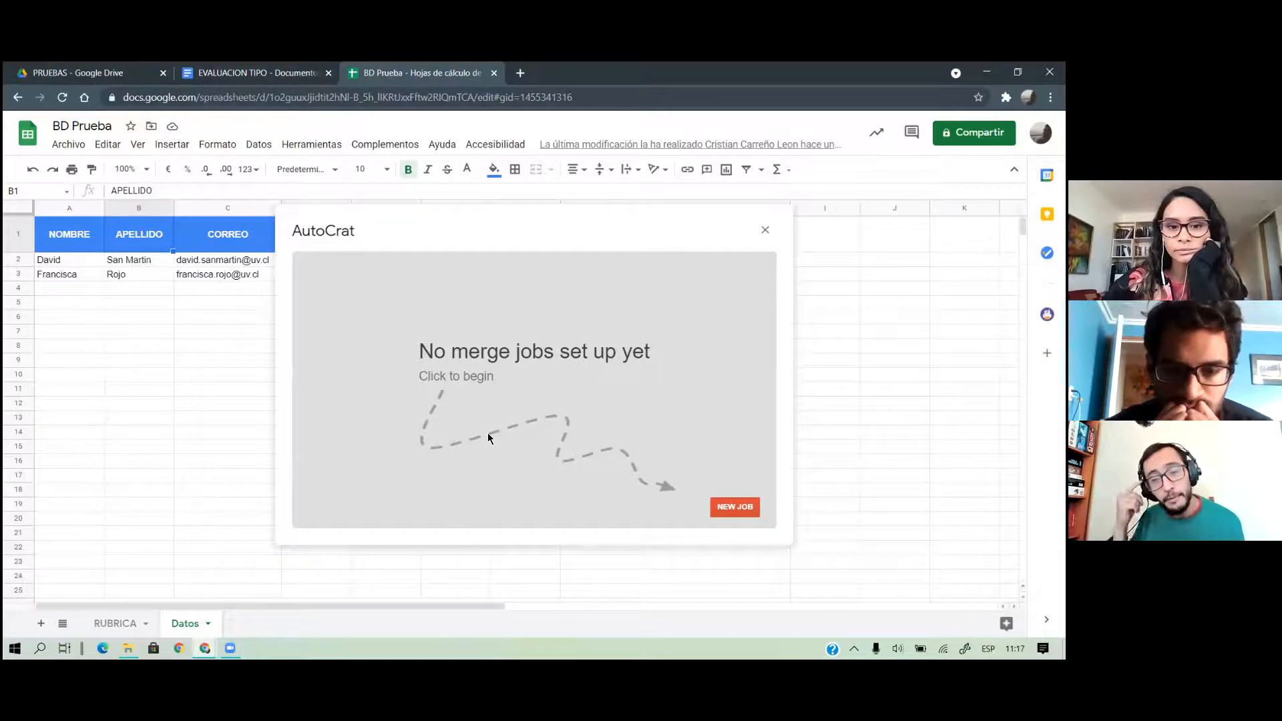
# Create a new Autocrat job named 'Notas' and choose to pick its template from Drive
pyautogui.click(737, 508)
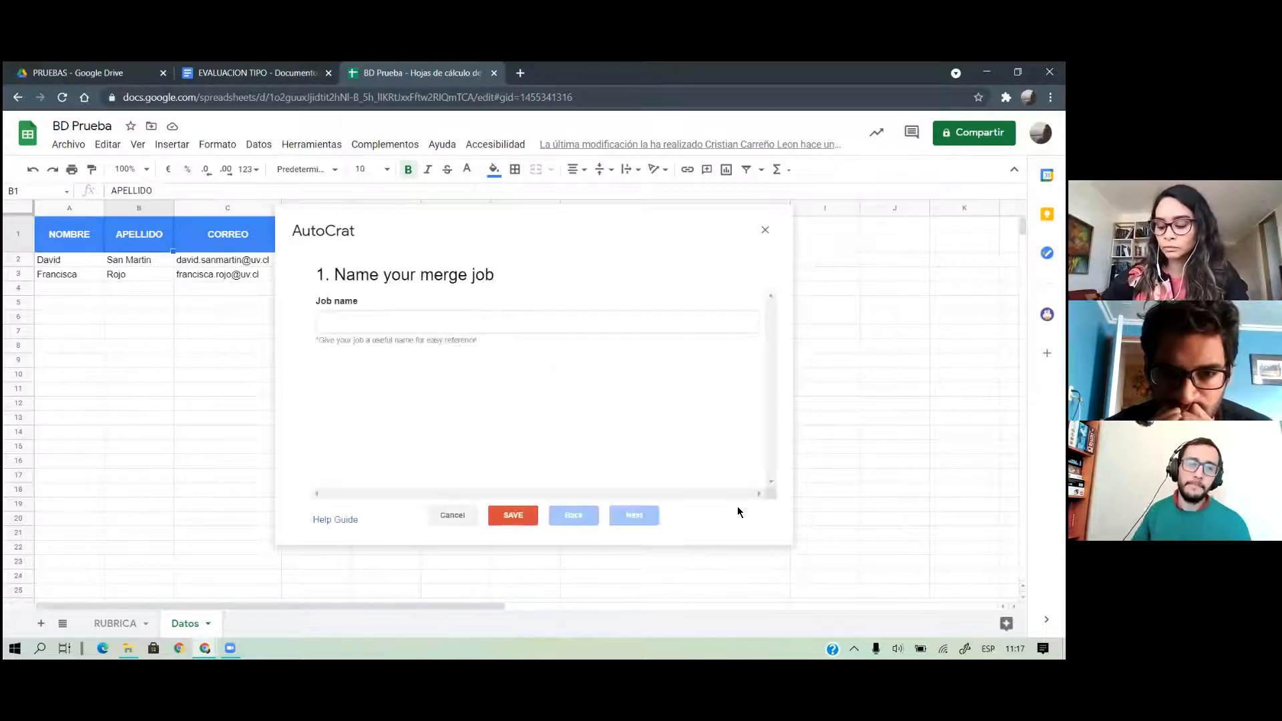
pyautogui.click(559, 321)
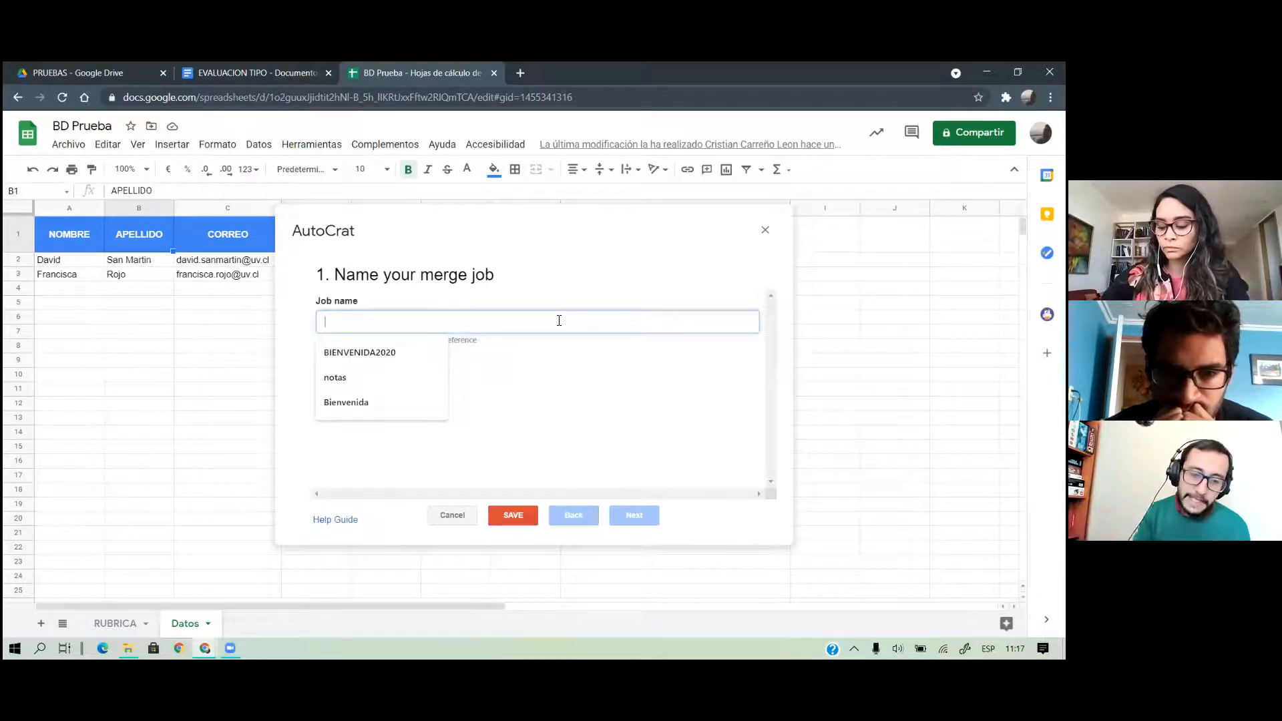
pyautogui.write('Notas')
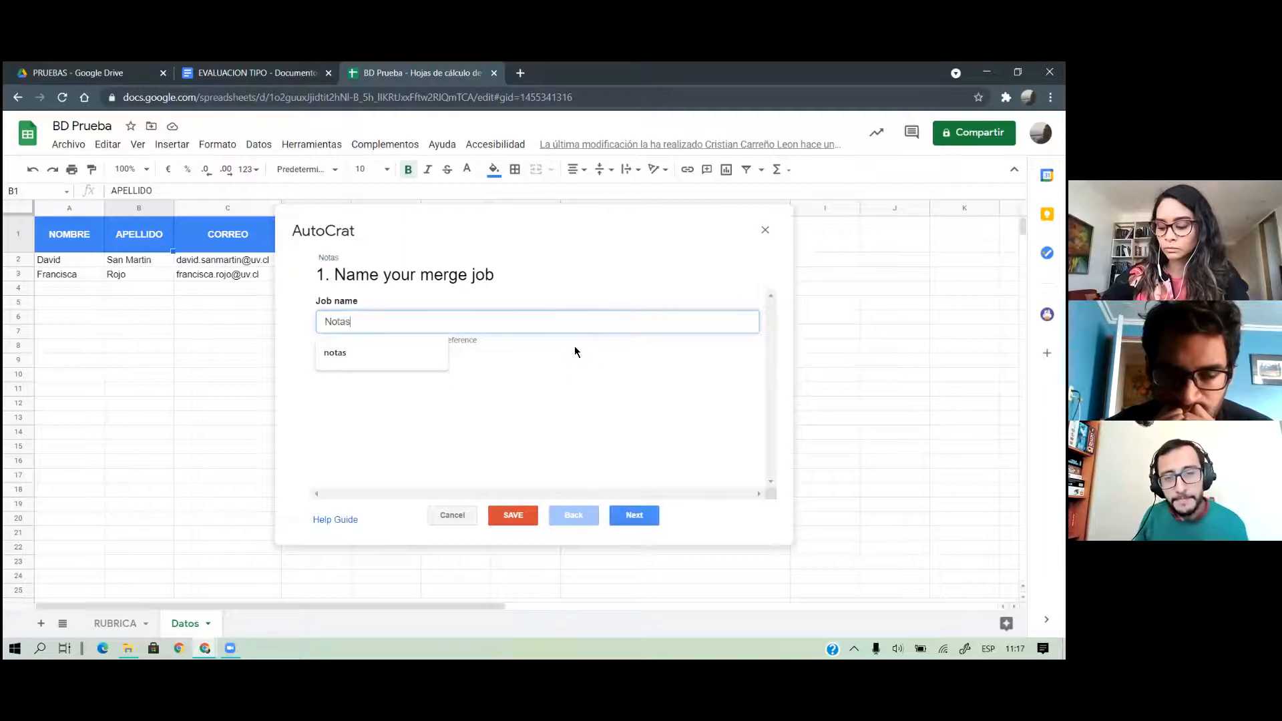
pyautogui.click(588, 426)
pyautogui.click(622, 519)
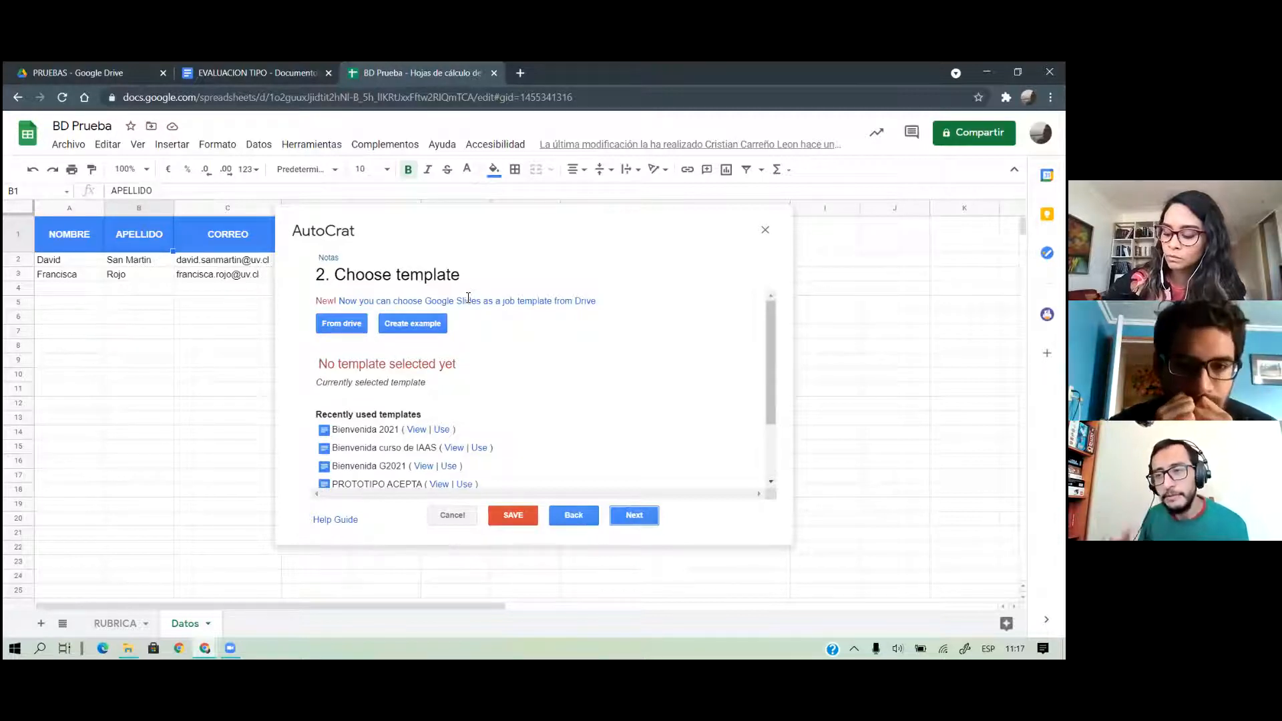
pyautogui.click(320, 329)
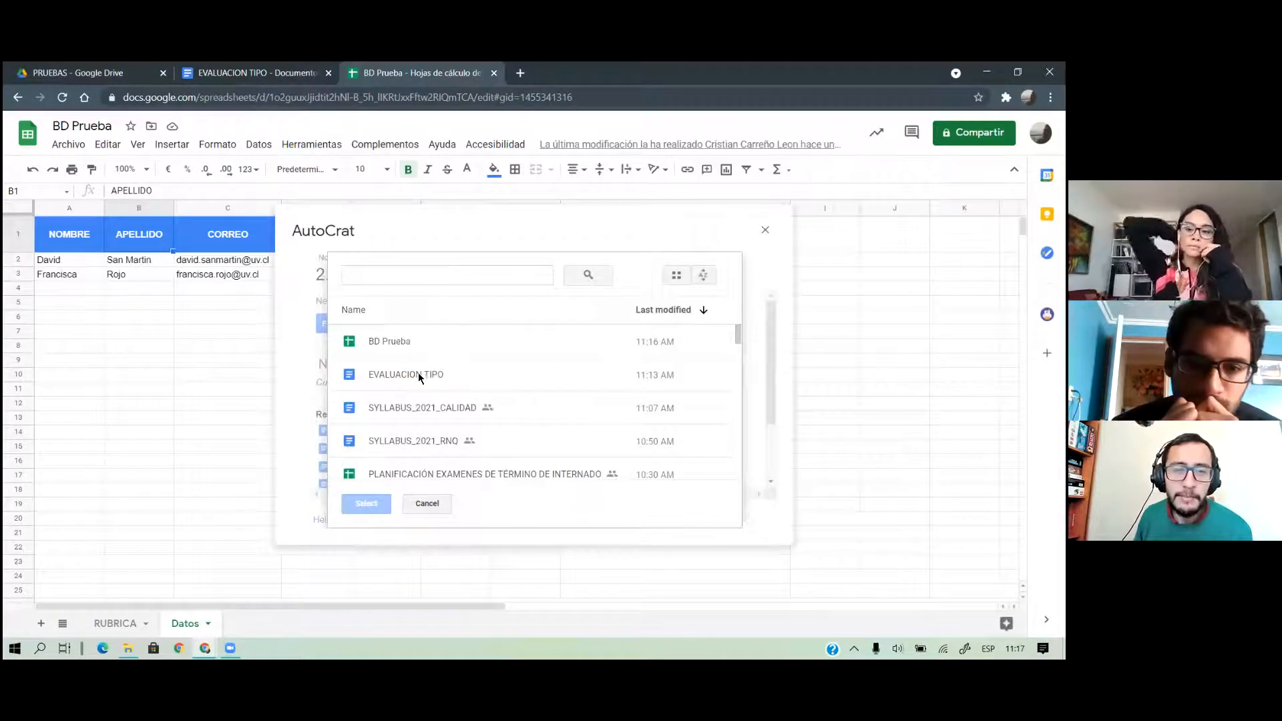
# Select the EVALUACION TIPO document as the template and continue to tag mapping
pyautogui.click(433, 384)
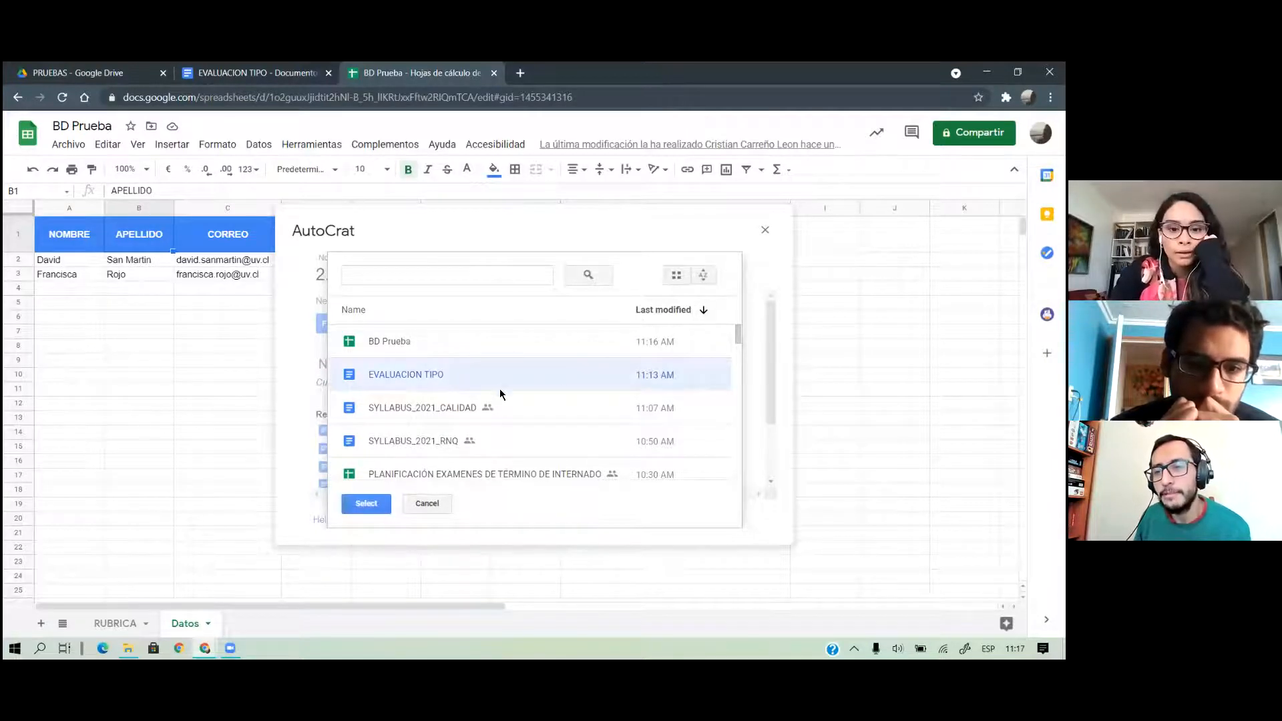
pyautogui.click(366, 503)
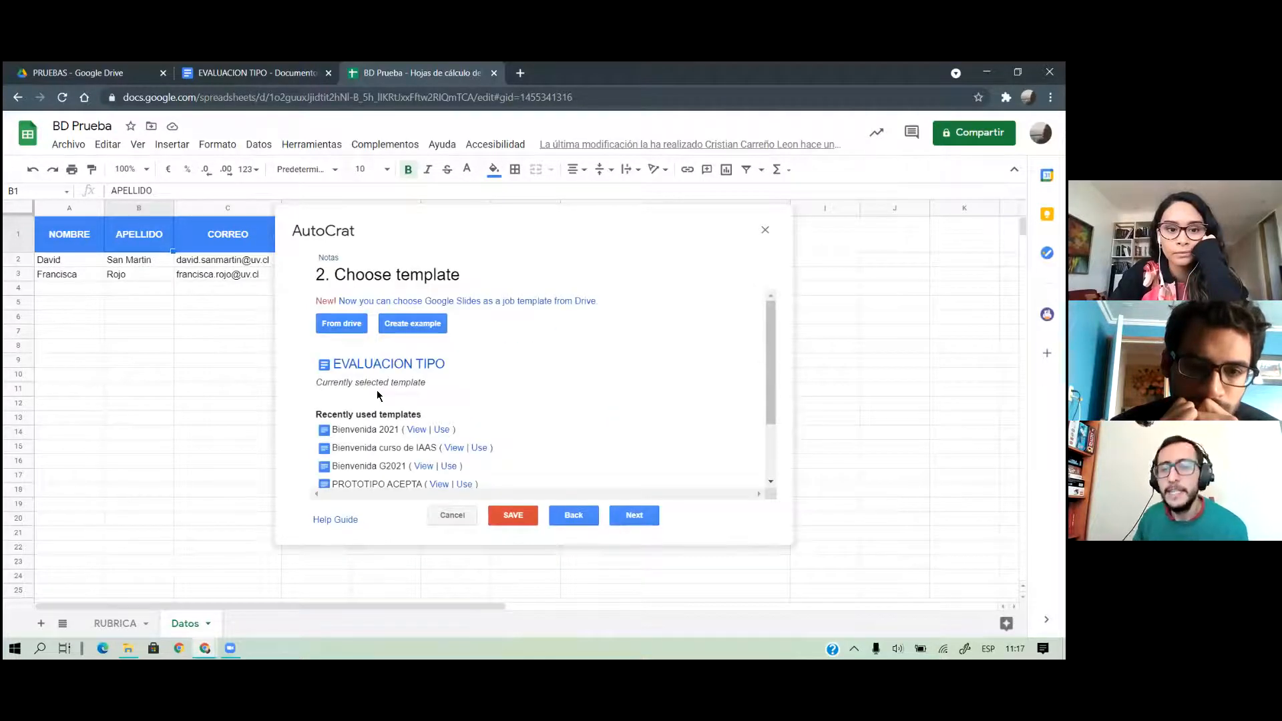
pyautogui.click(634, 515)
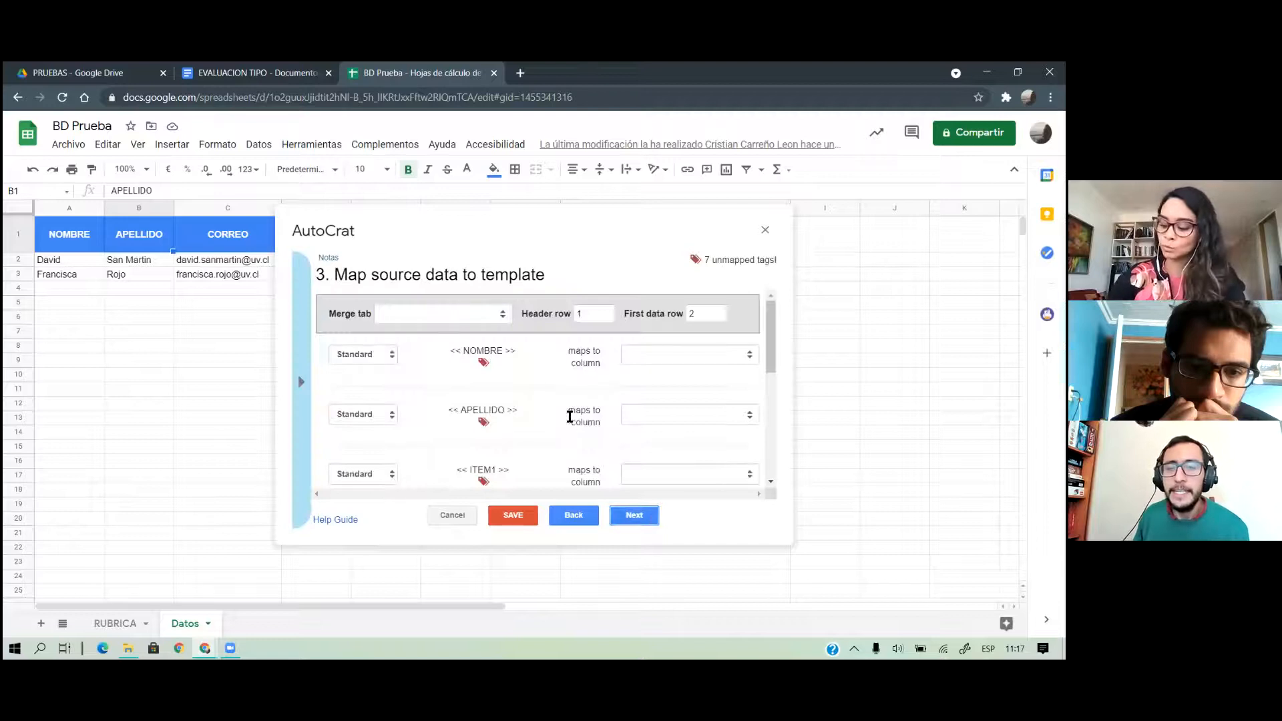
# Merge from the Datos sheet and map tags ITEM1, ITEM2, ITEM3 to columns ITEM 1–3
pyautogui.click(386, 314)
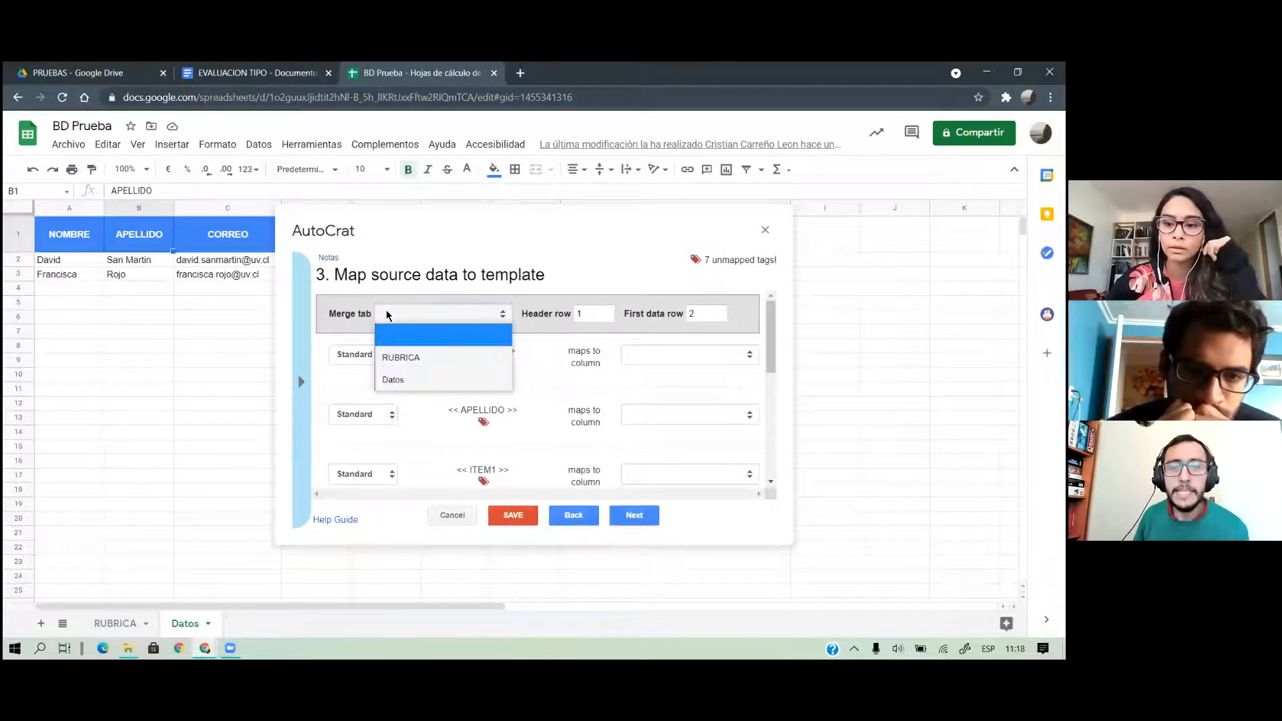
pyautogui.click(403, 382)
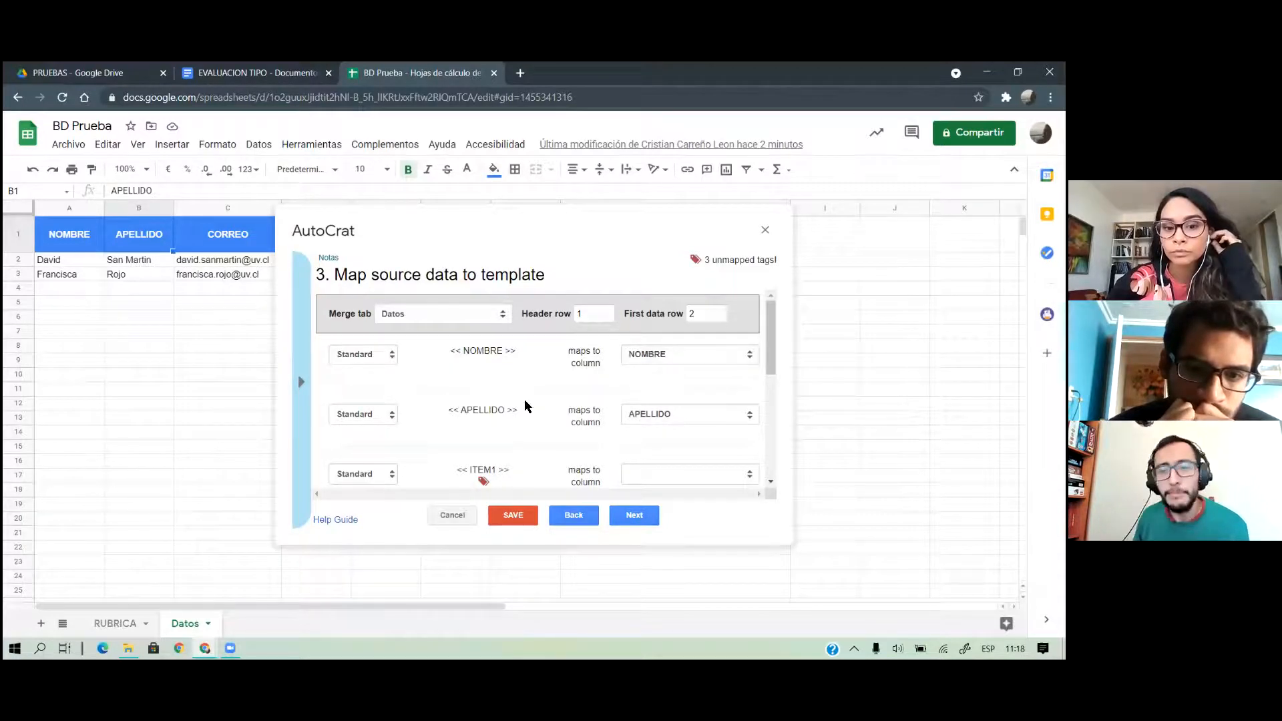
pyautogui.scroll(-2, 624, 403)
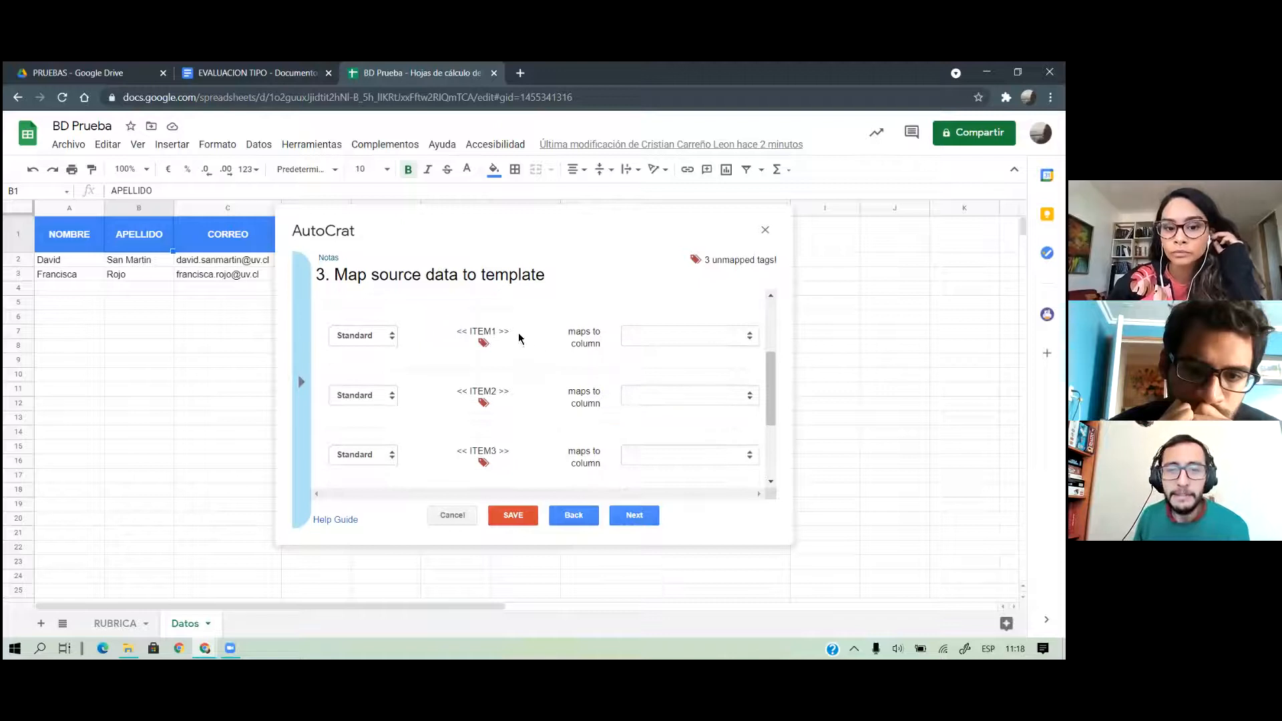
pyautogui.click(631, 336)
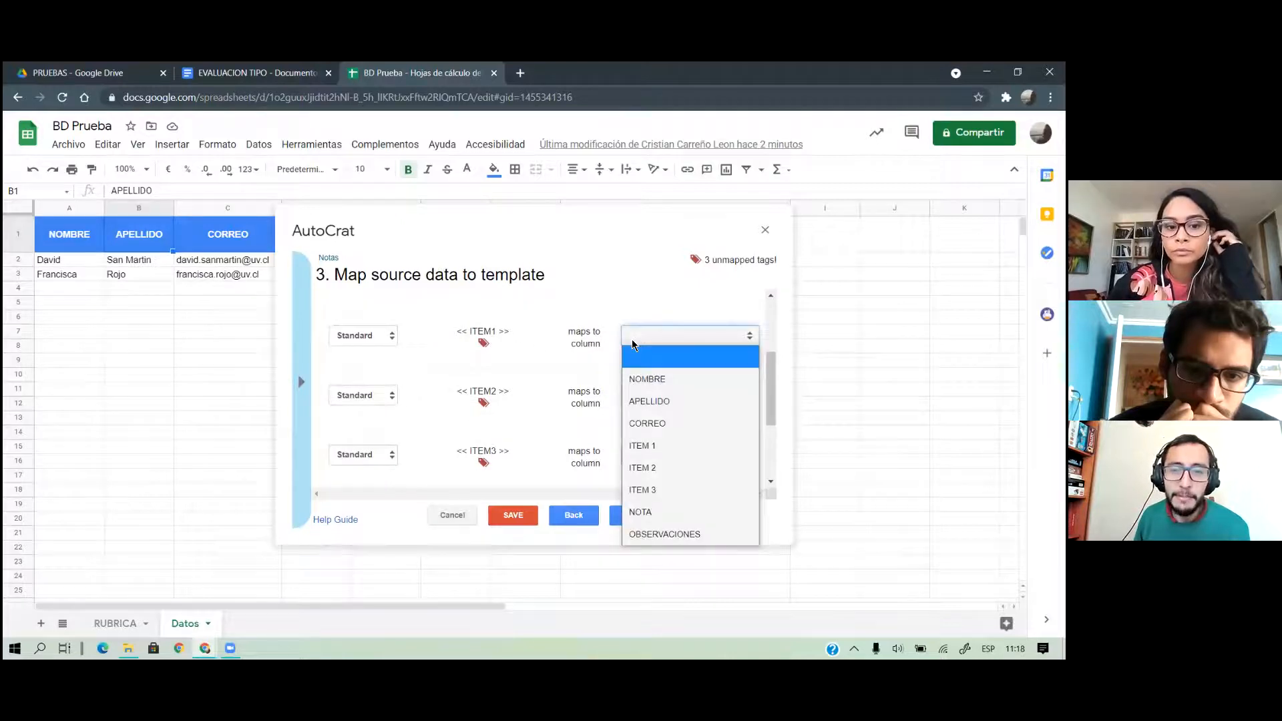
pyautogui.click(667, 446)
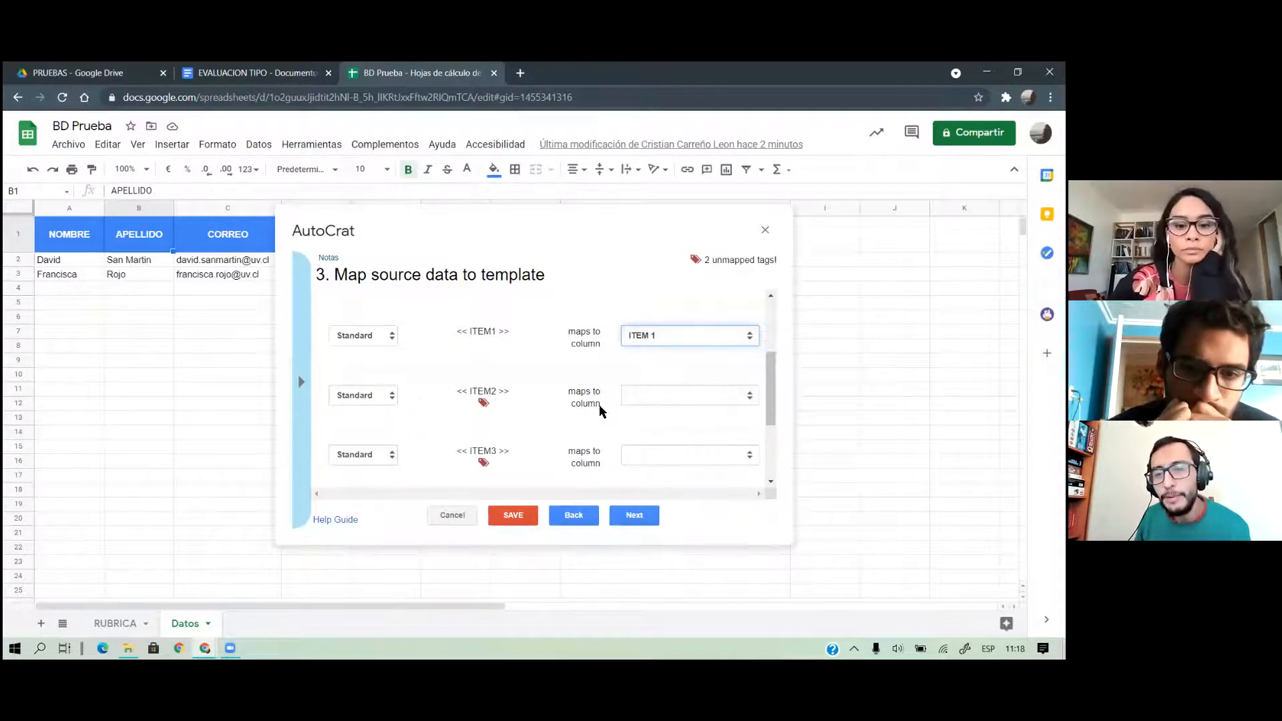
pyautogui.click(654, 401)
pyautogui.click(658, 527)
pyautogui.click(661, 455)
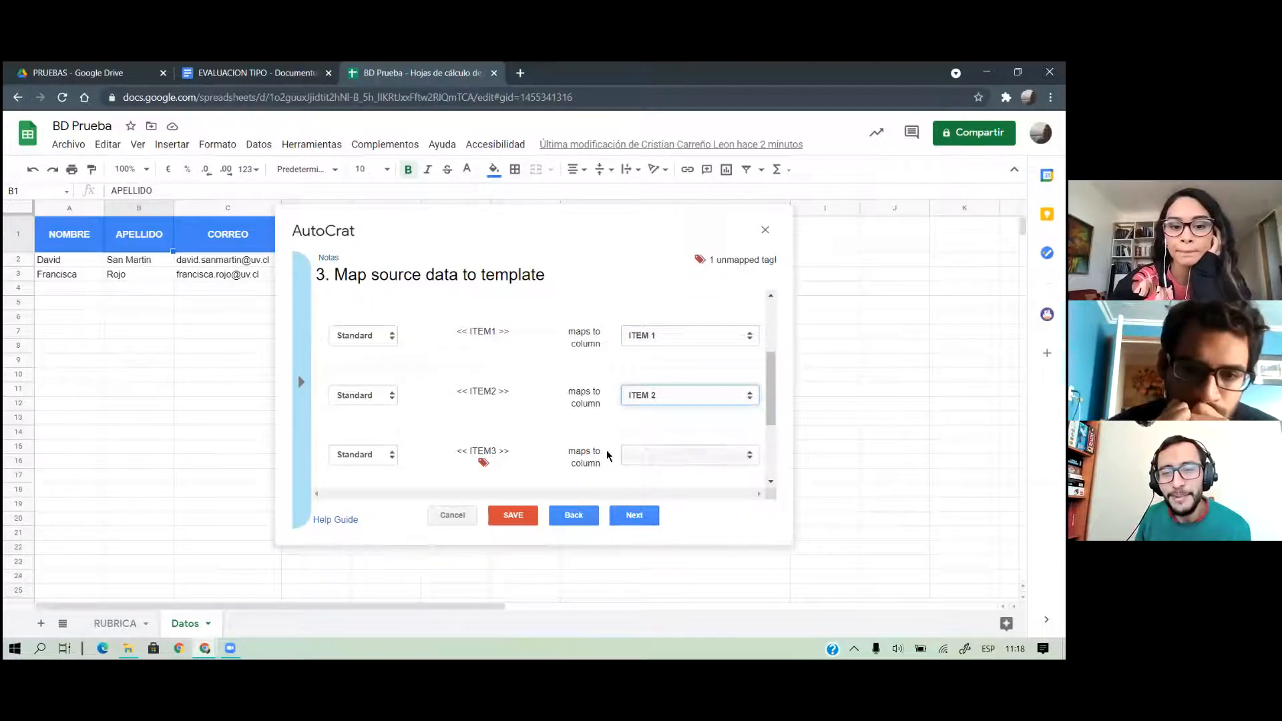
pyautogui.click(652, 389)
# Check the OBSERVACIONES placeholder in the EVALUACION TIPO document, then continue to file settings
pyautogui.scroll(-2, 610, 415)
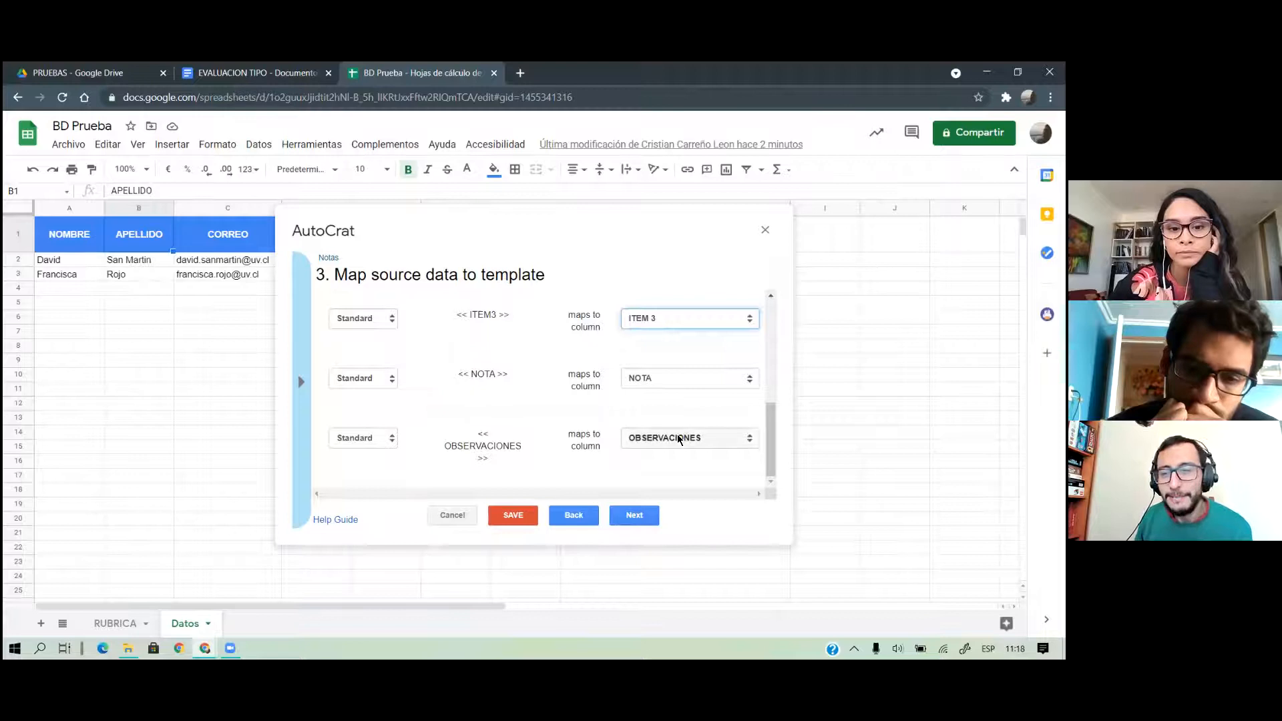
pyautogui.scroll(5, 587, 408)
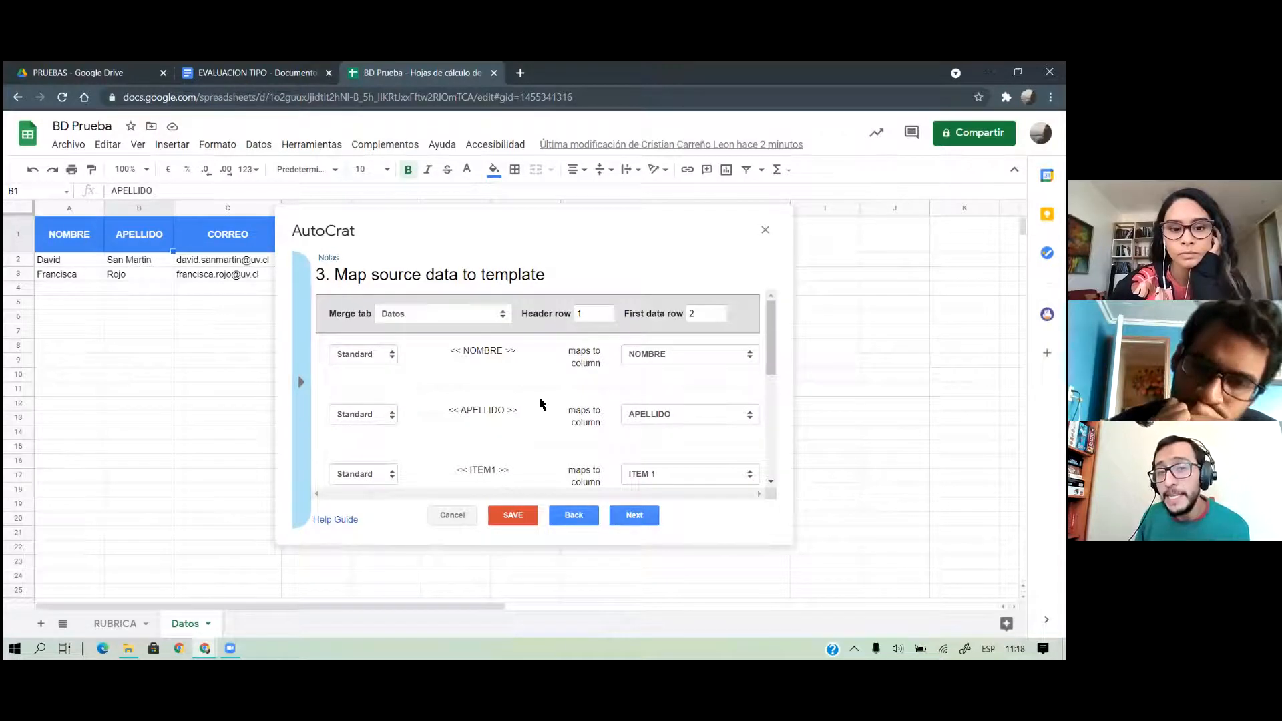
pyautogui.scroll(-1, 539, 397)
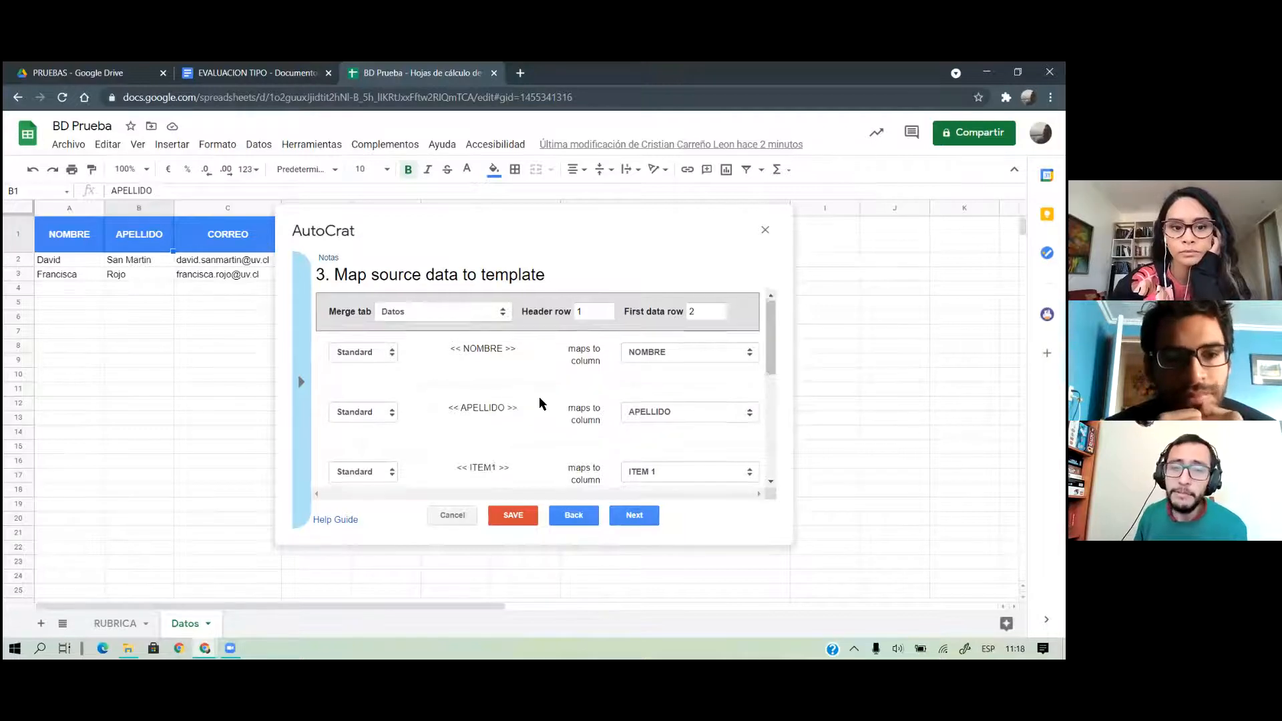
pyautogui.click(300, 75)
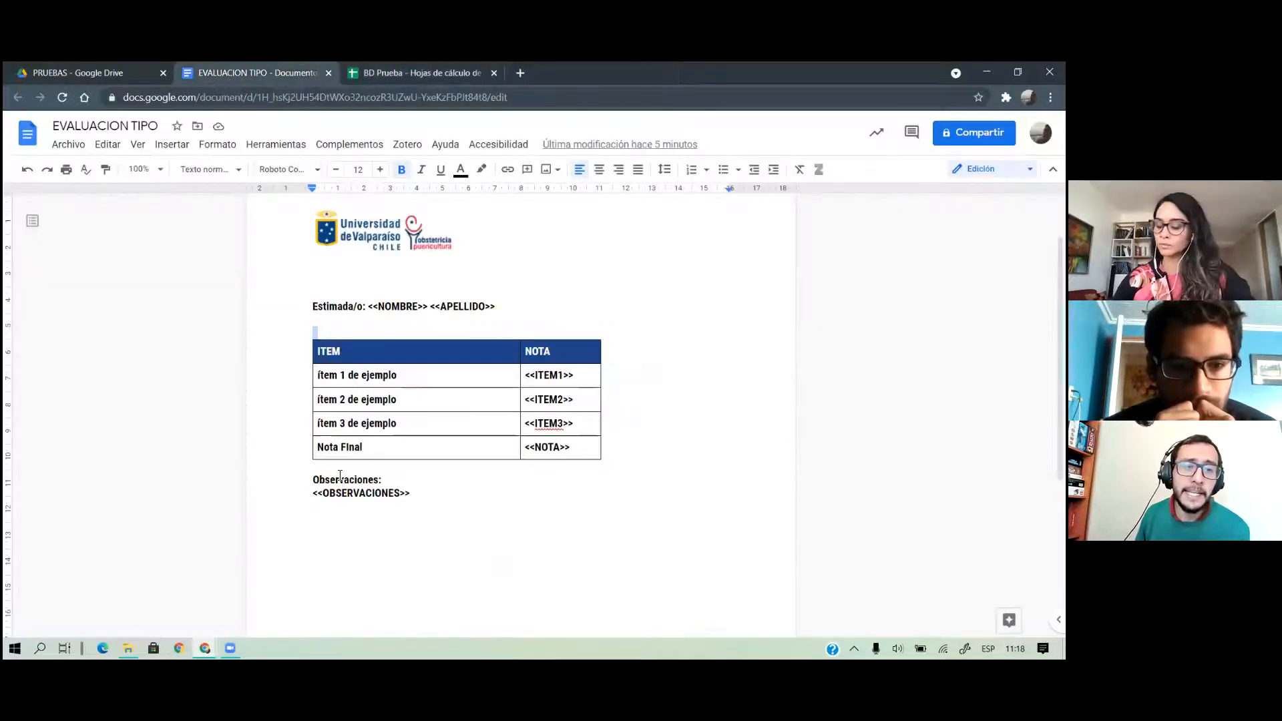
pyautogui.moveTo(324, 493); pyautogui.dragTo(410, 492)
pyautogui.click(411, 73)
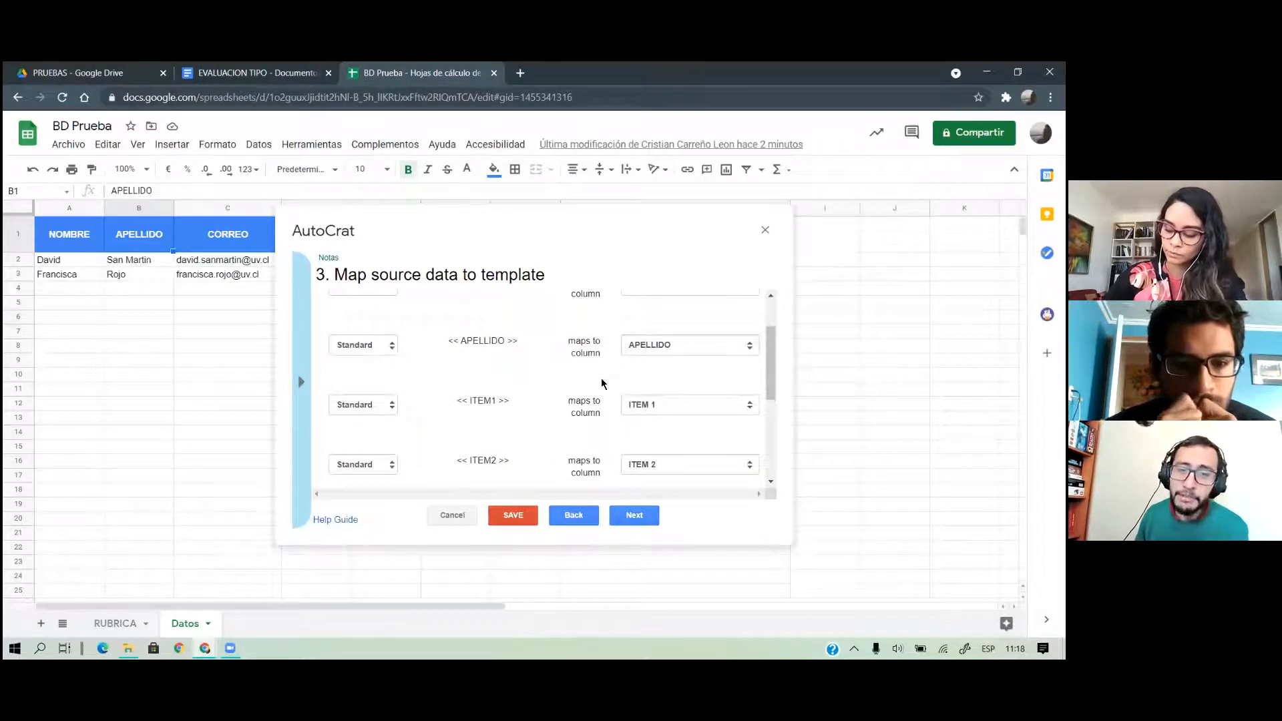
pyautogui.scroll(-3, 679, 405)
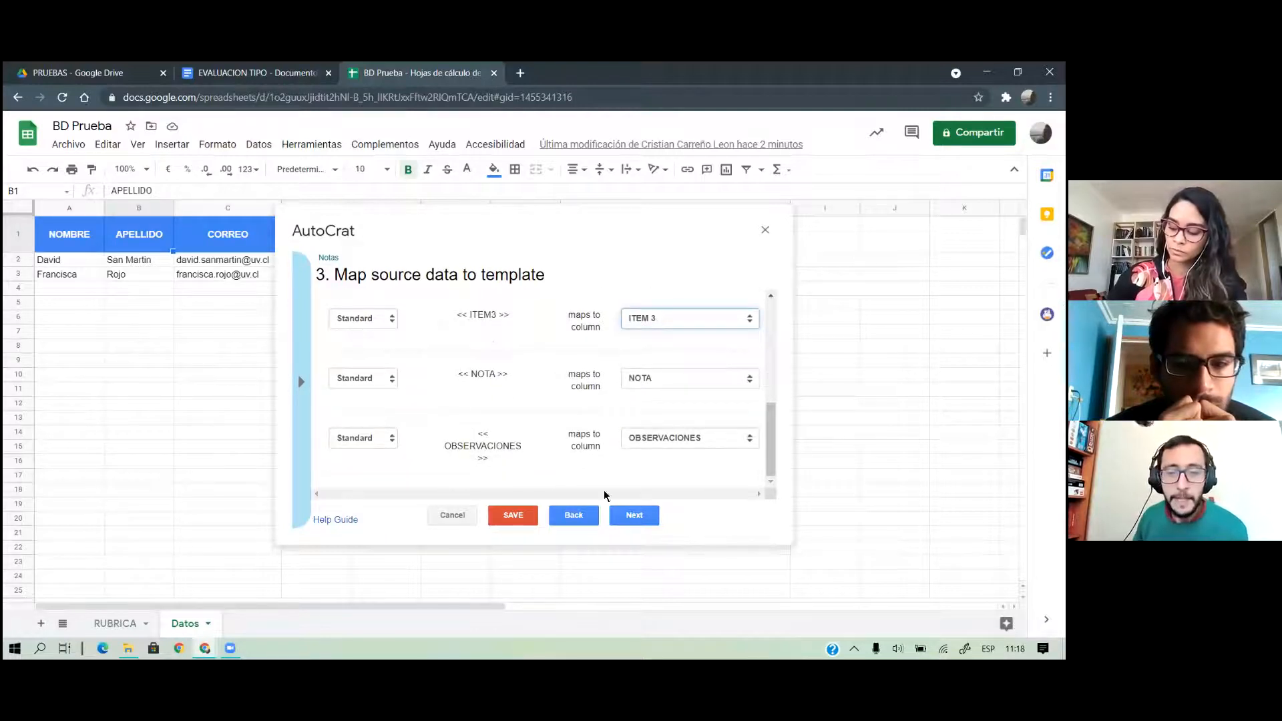
pyautogui.click(637, 517)
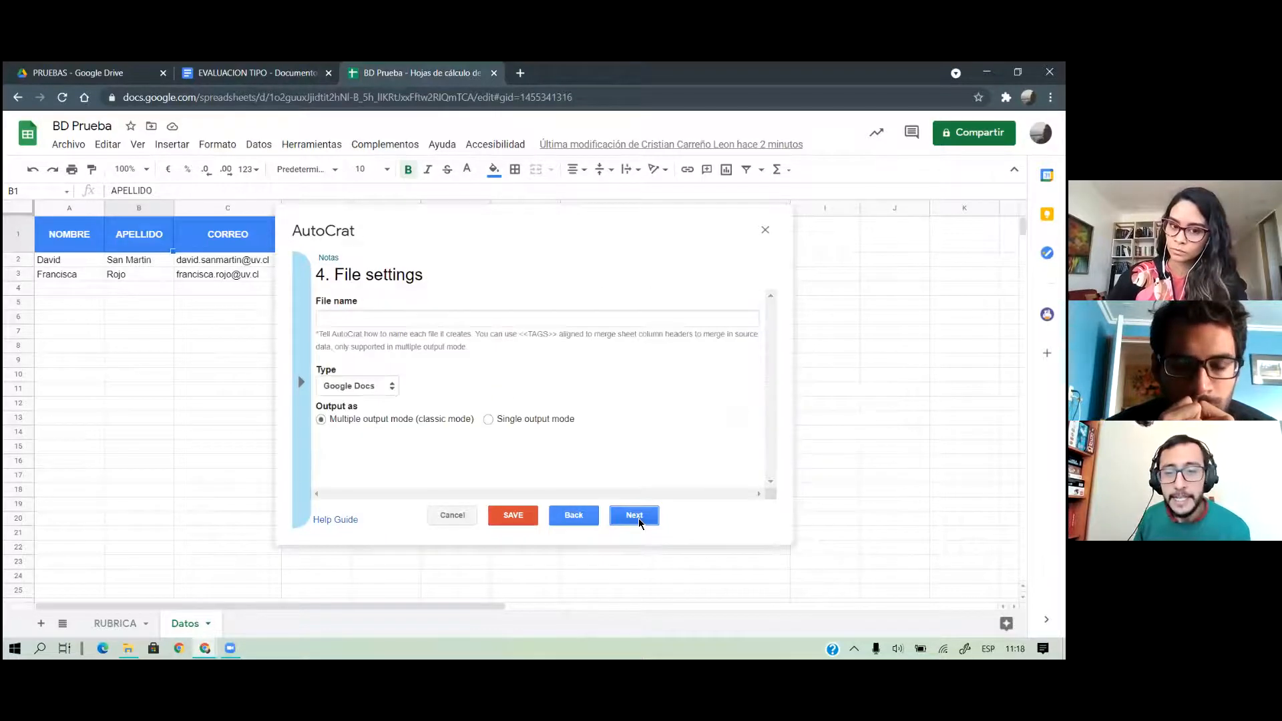
# Set the output file name to 'EVALUACIÓN <<NOMBRE>> <<APELLIDO>>'
pyautogui.click(420, 320)
pyautogui.write('EVALUACIÓN')
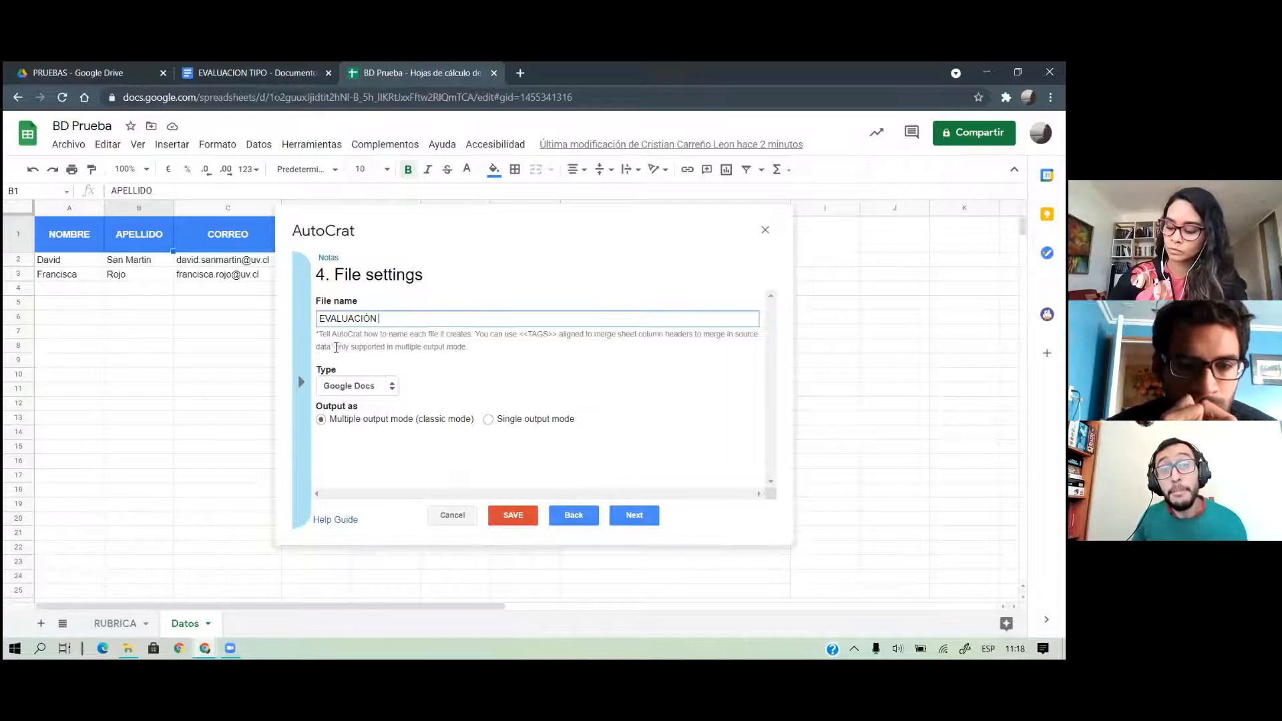
pyautogui.click(302, 382)
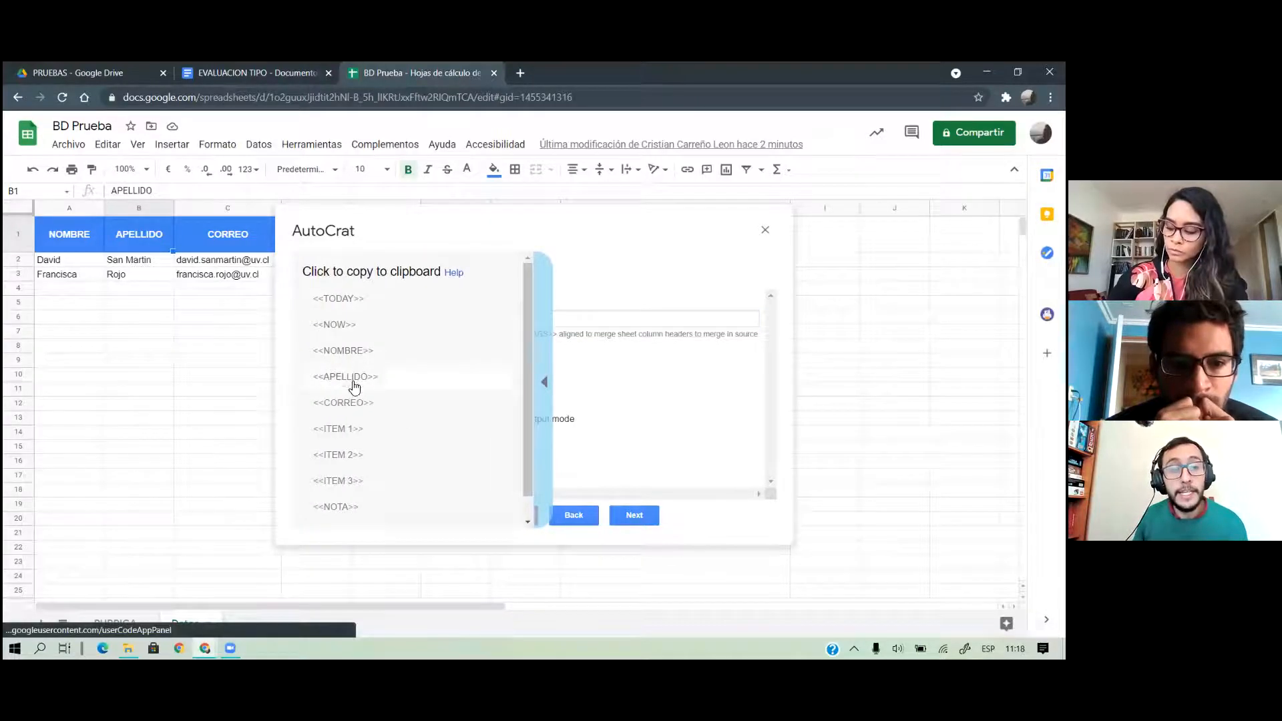
pyautogui.click(343, 363)
pyautogui.click(387, 319)
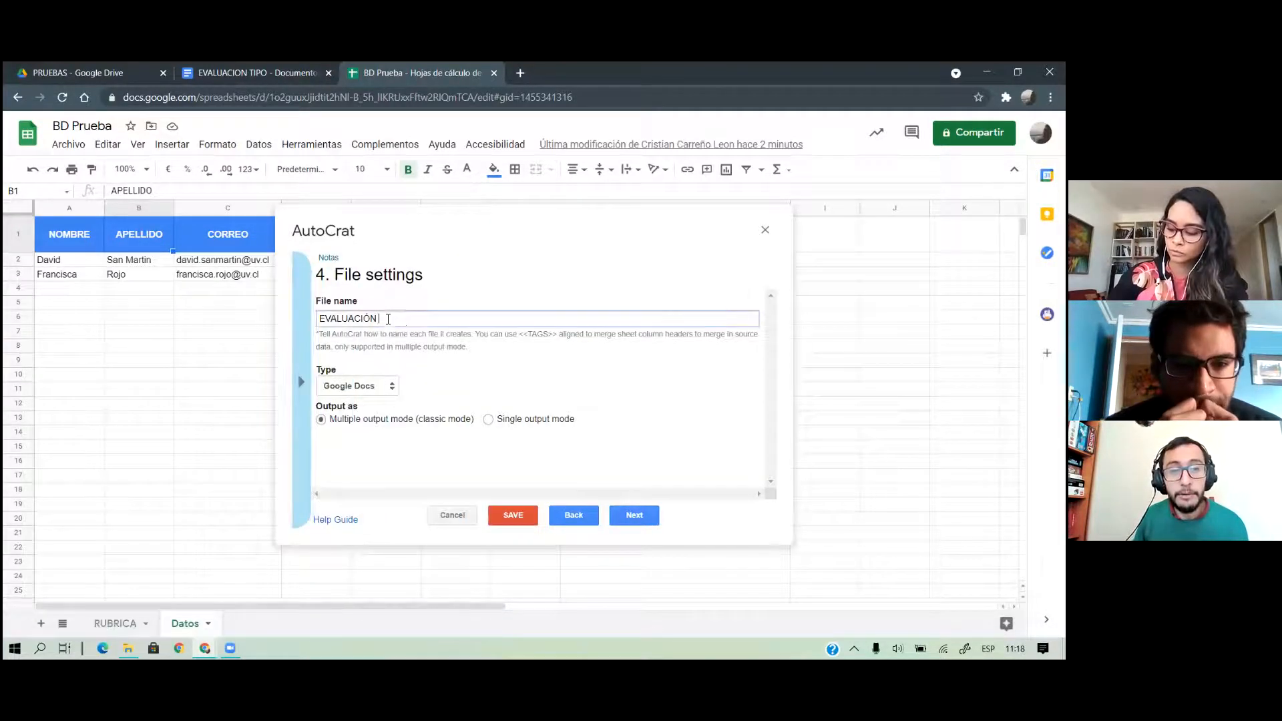
pyautogui.write('<<NOMBRE>>')
pyautogui.click(301, 374)
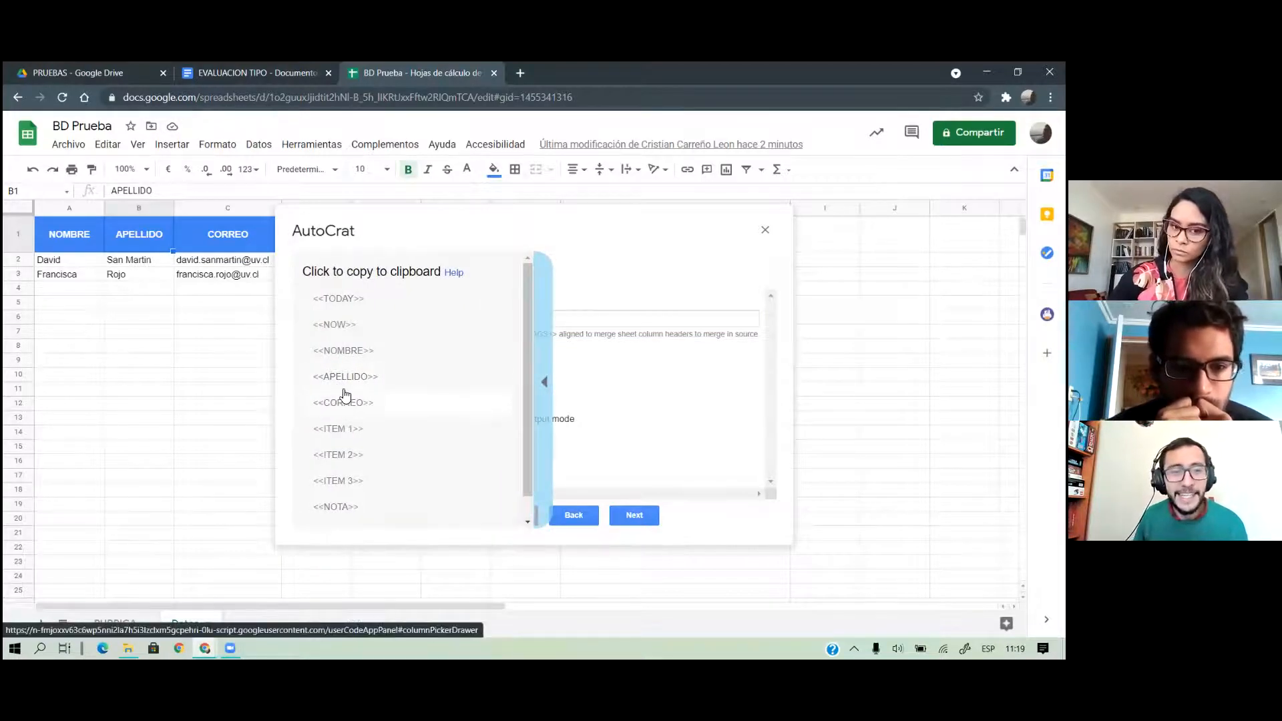
pyautogui.click(342, 385)
pyautogui.click(484, 320)
pyautogui.write('<<APELLIDO>>')
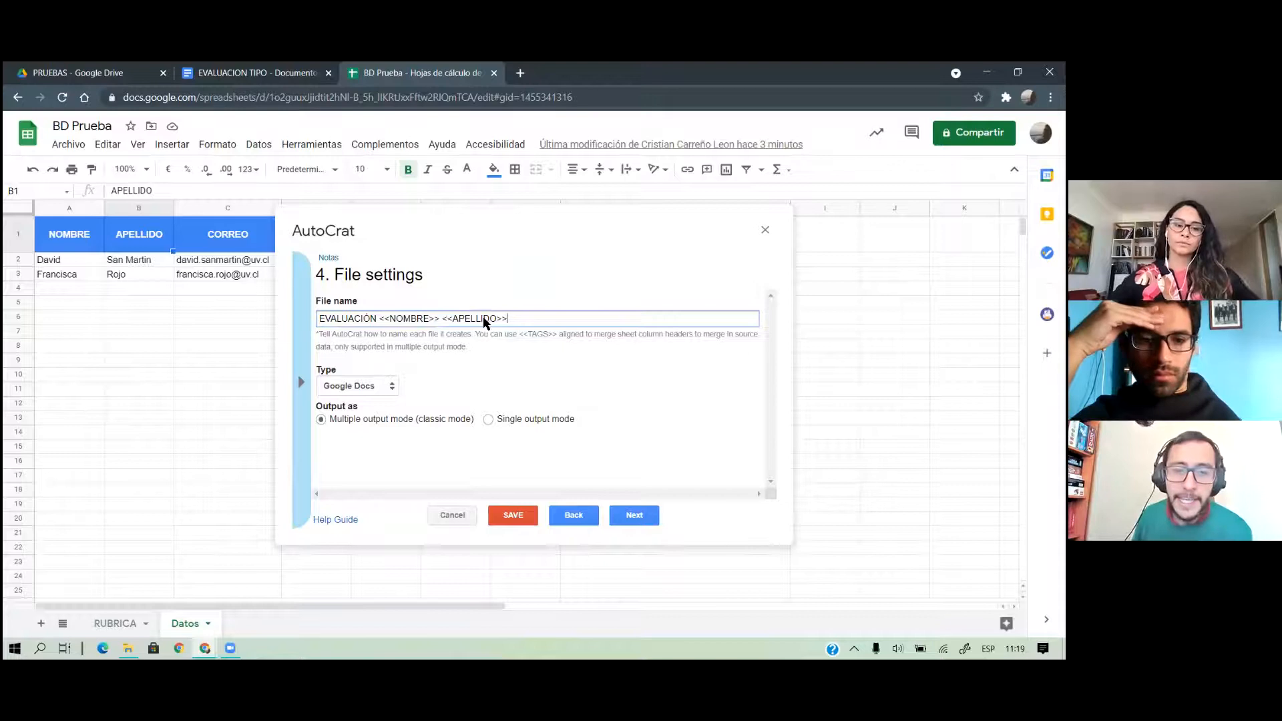
# Make the merged files PDFs and continue to the destination folder step
pyautogui.click(359, 387)
pyautogui.click(358, 428)
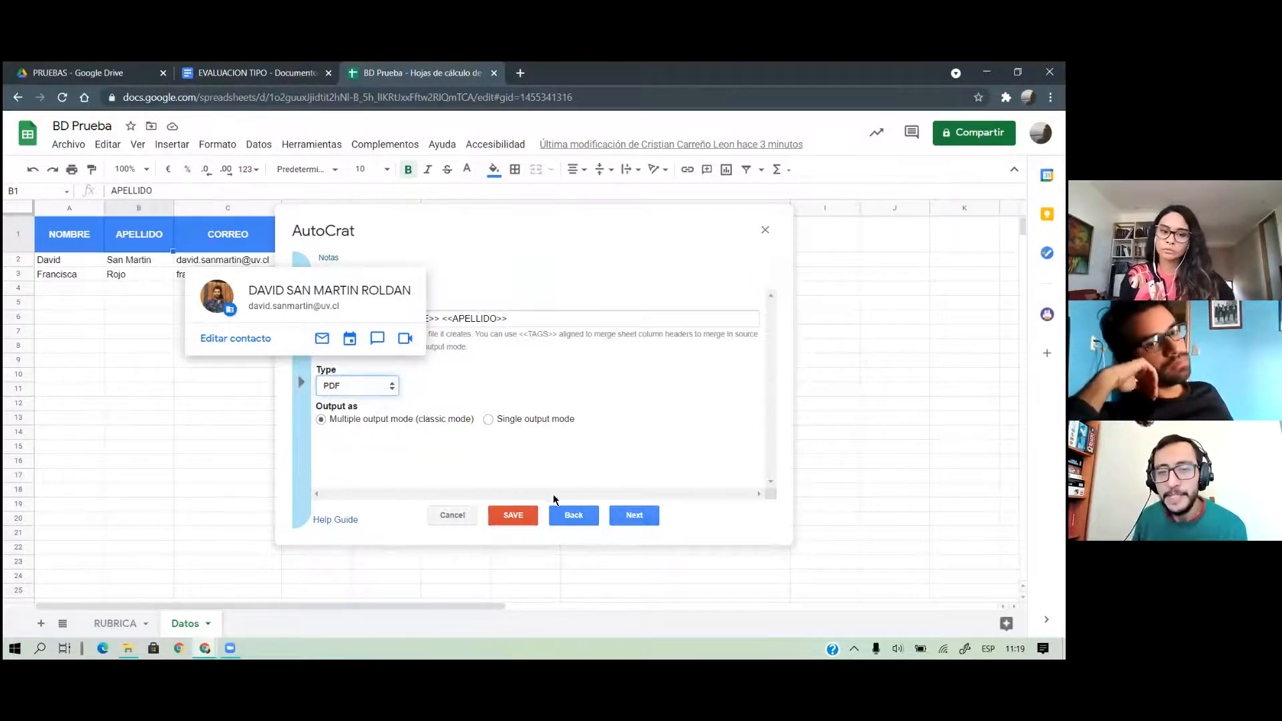
pyautogui.click(631, 513)
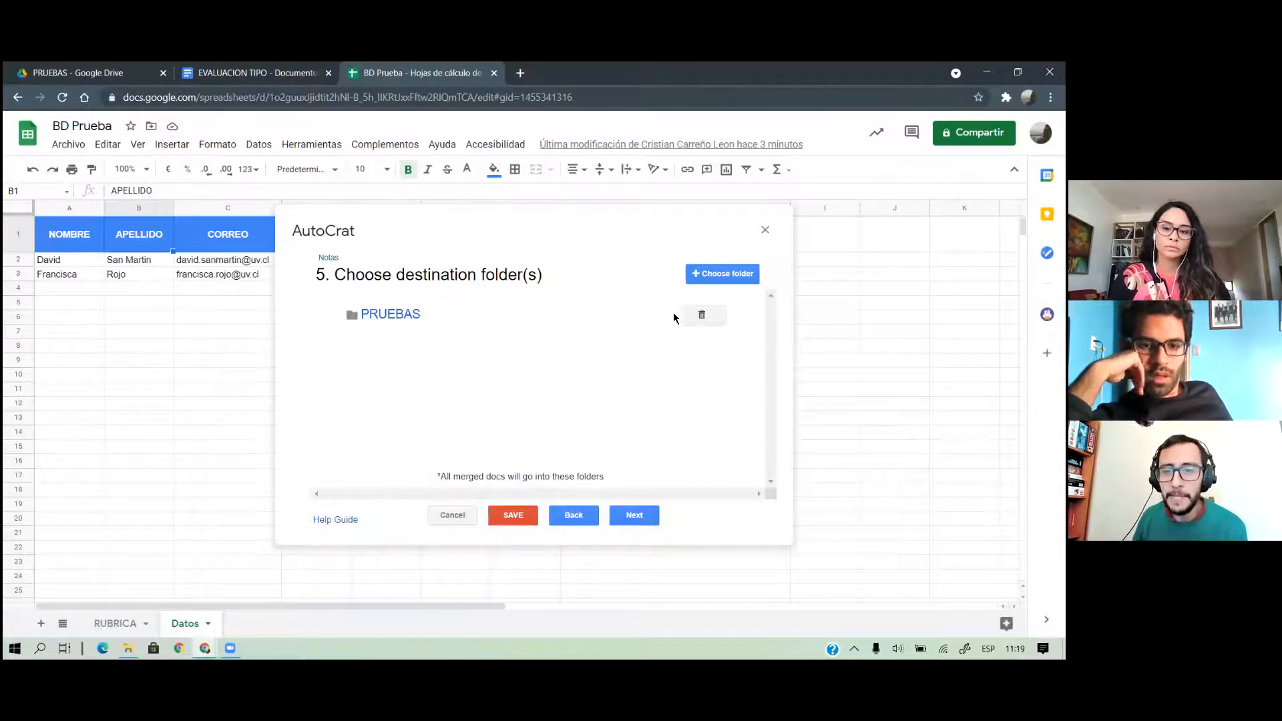
# Replace the PRUEBAS destination folder with ENVIOS EV.TIPO and advance to the merge condition step
pyautogui.click(695, 319)
pyautogui.click(734, 368)
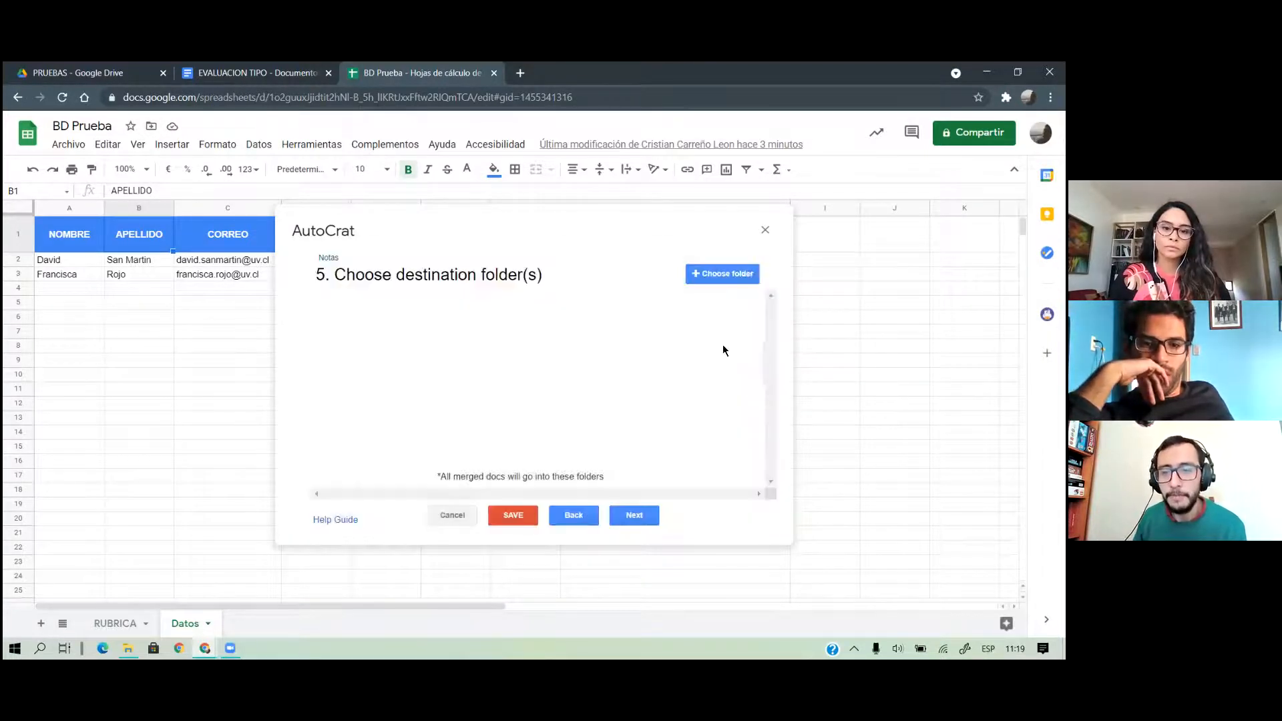
pyautogui.click(716, 279)
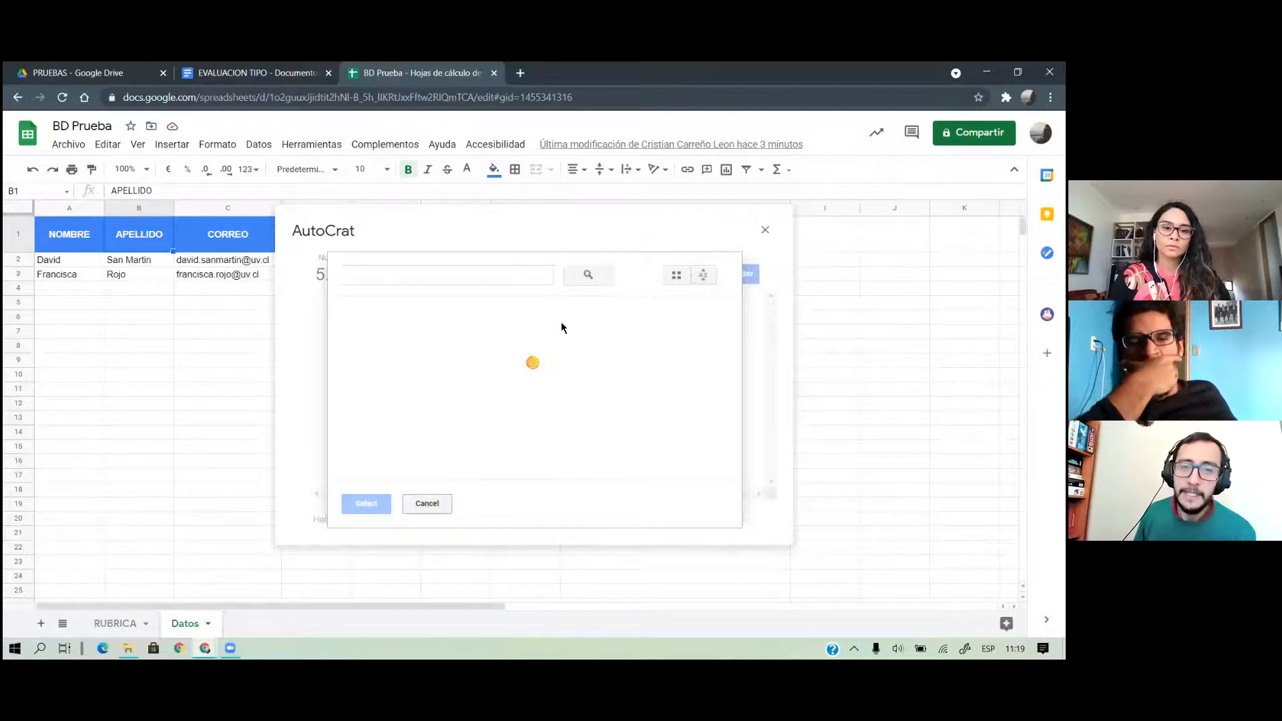
pyautogui.click(461, 337)
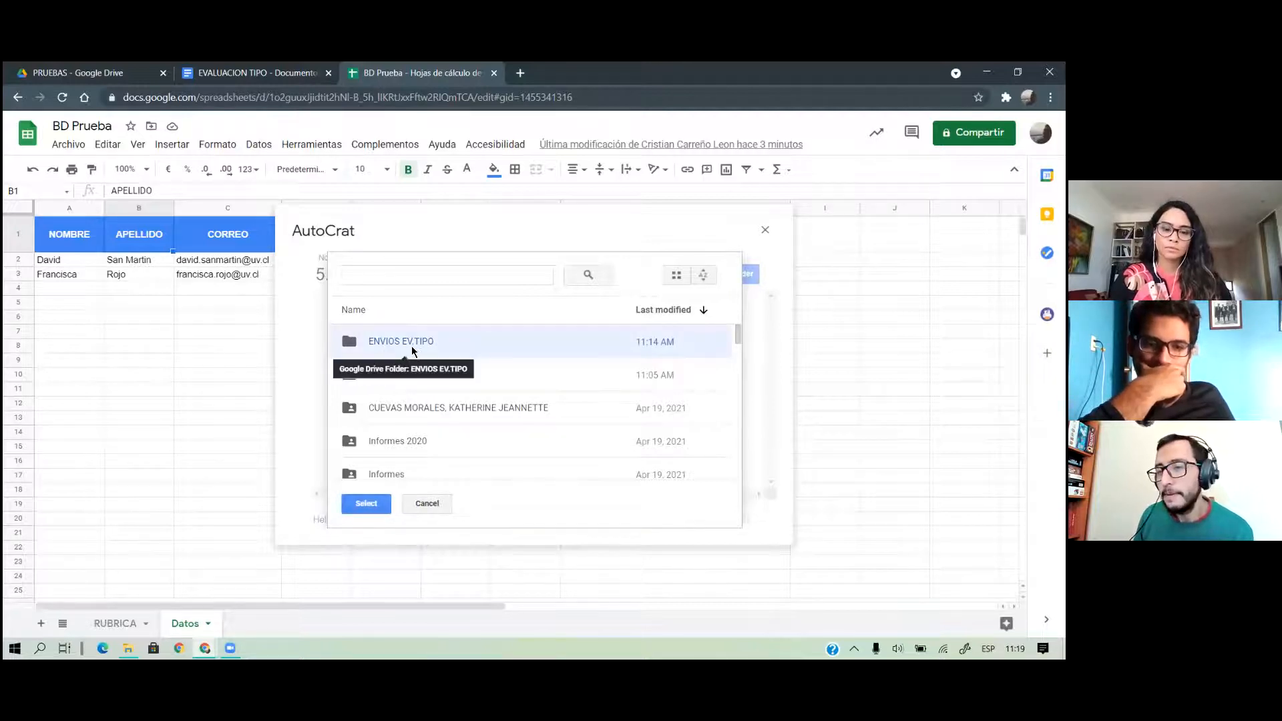
pyautogui.click(373, 504)
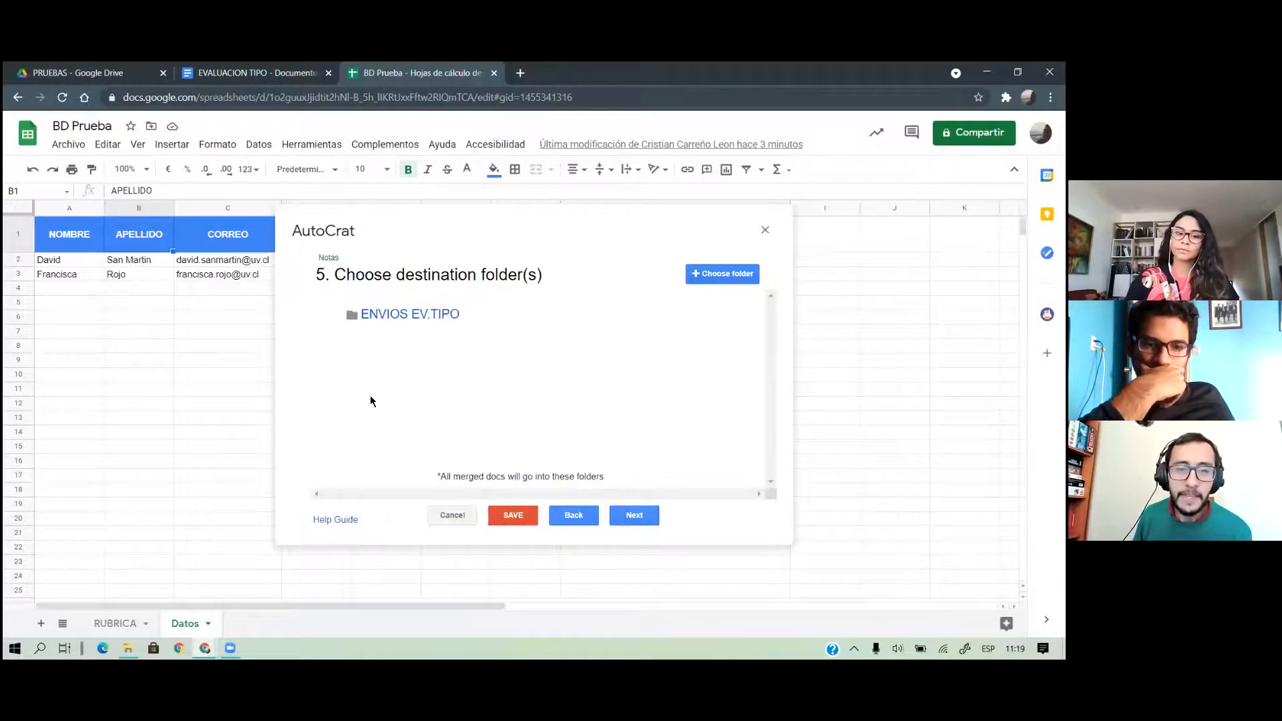
pyautogui.click(634, 515)
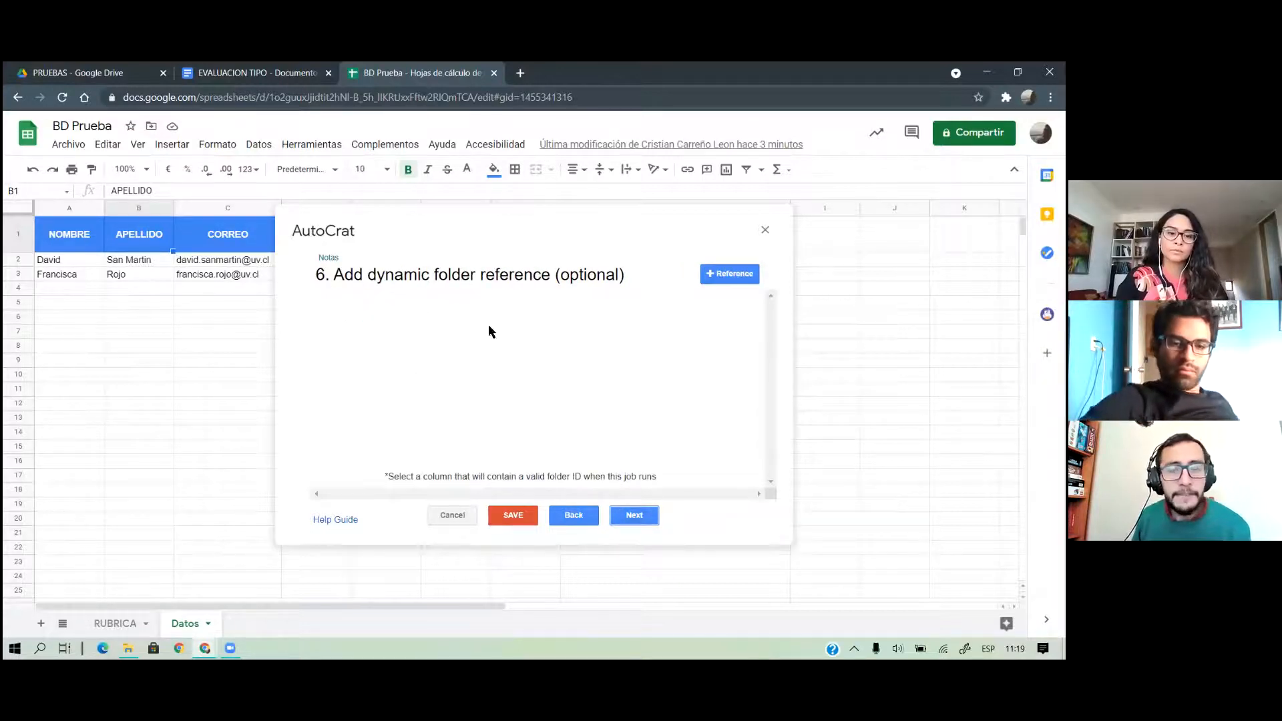
pyautogui.click(647, 518)
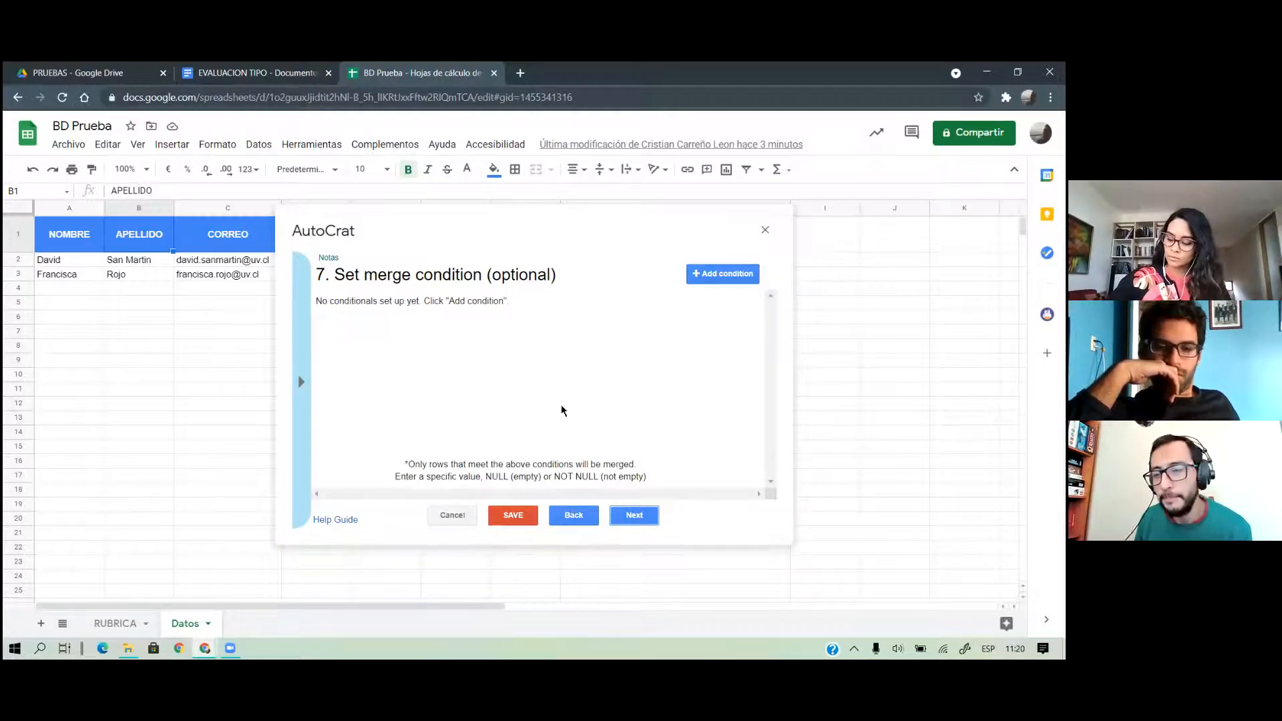
# Turn on document sharing and set the email recipient to the <<CORREO>> tag
pyautogui.click(645, 516)
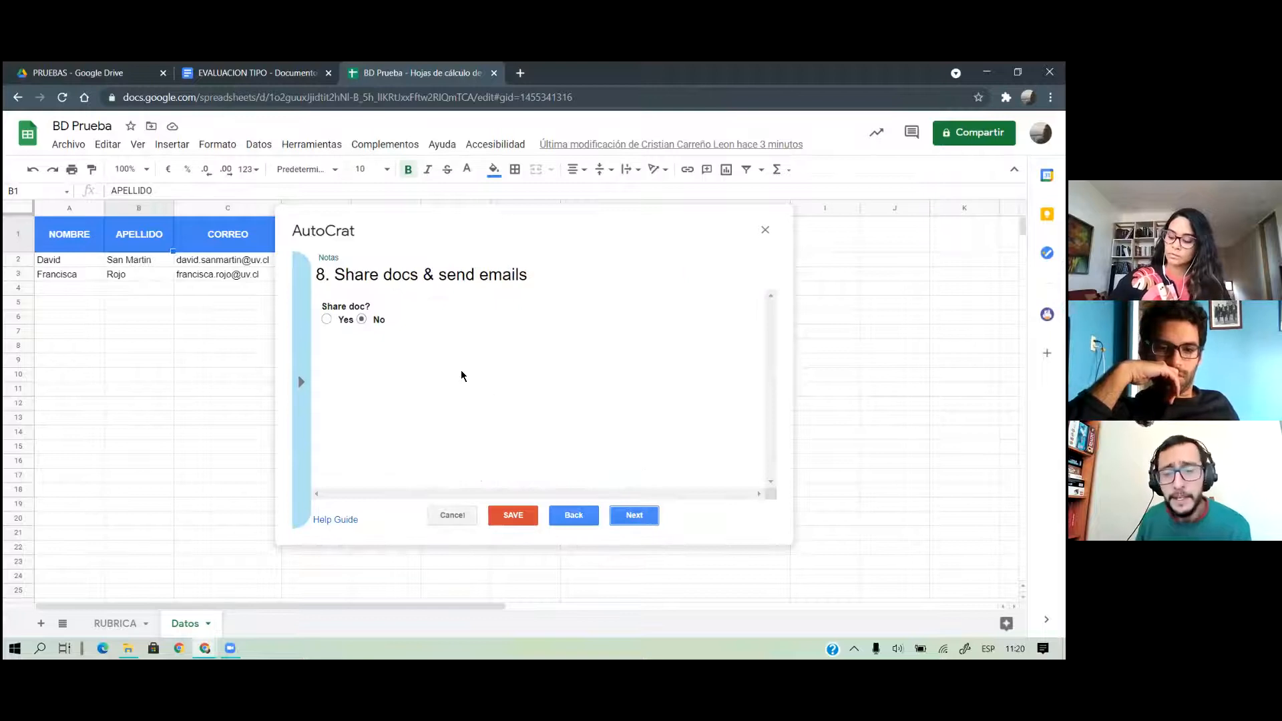
pyautogui.click(342, 320)
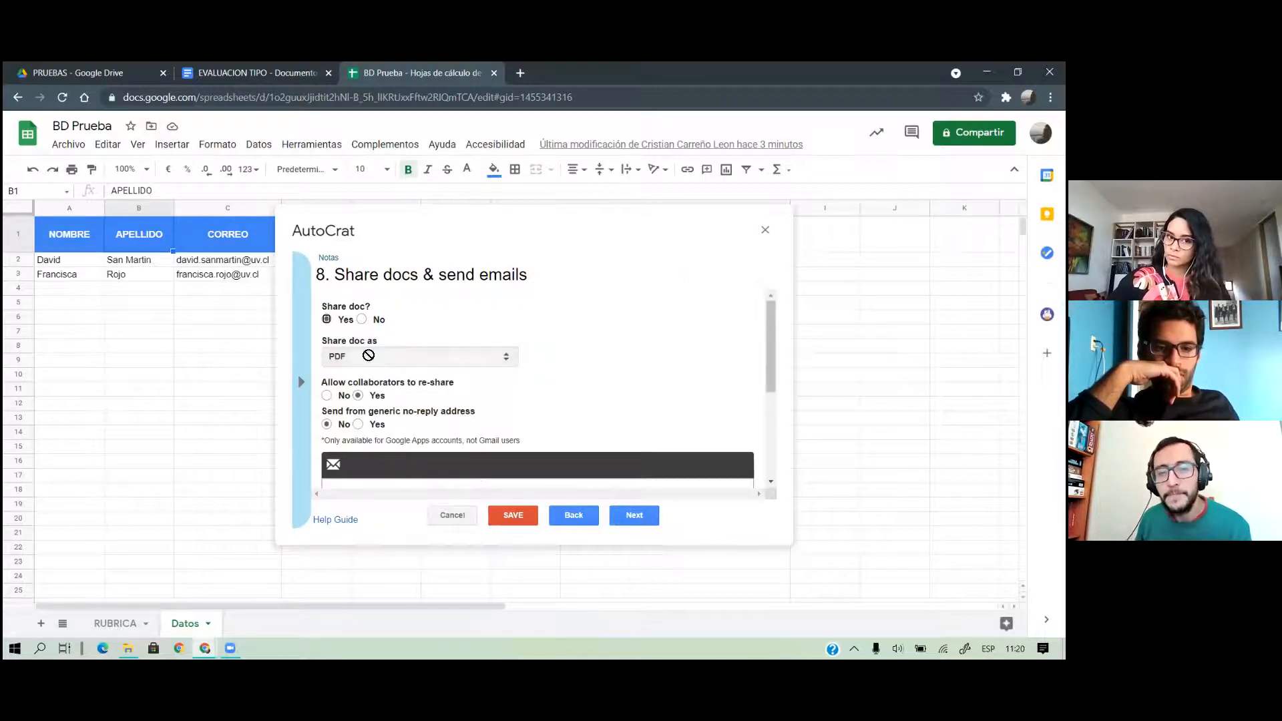
pyautogui.scroll(-3, 470, 380)
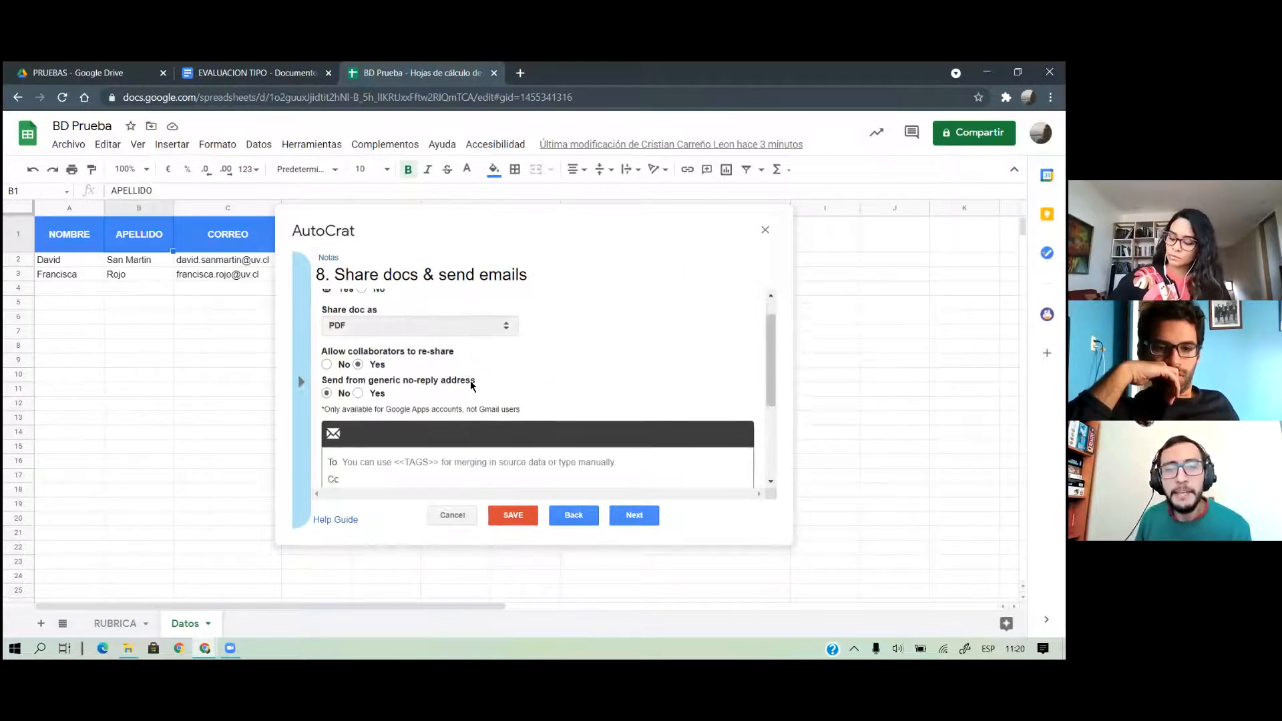
pyautogui.click(302, 383)
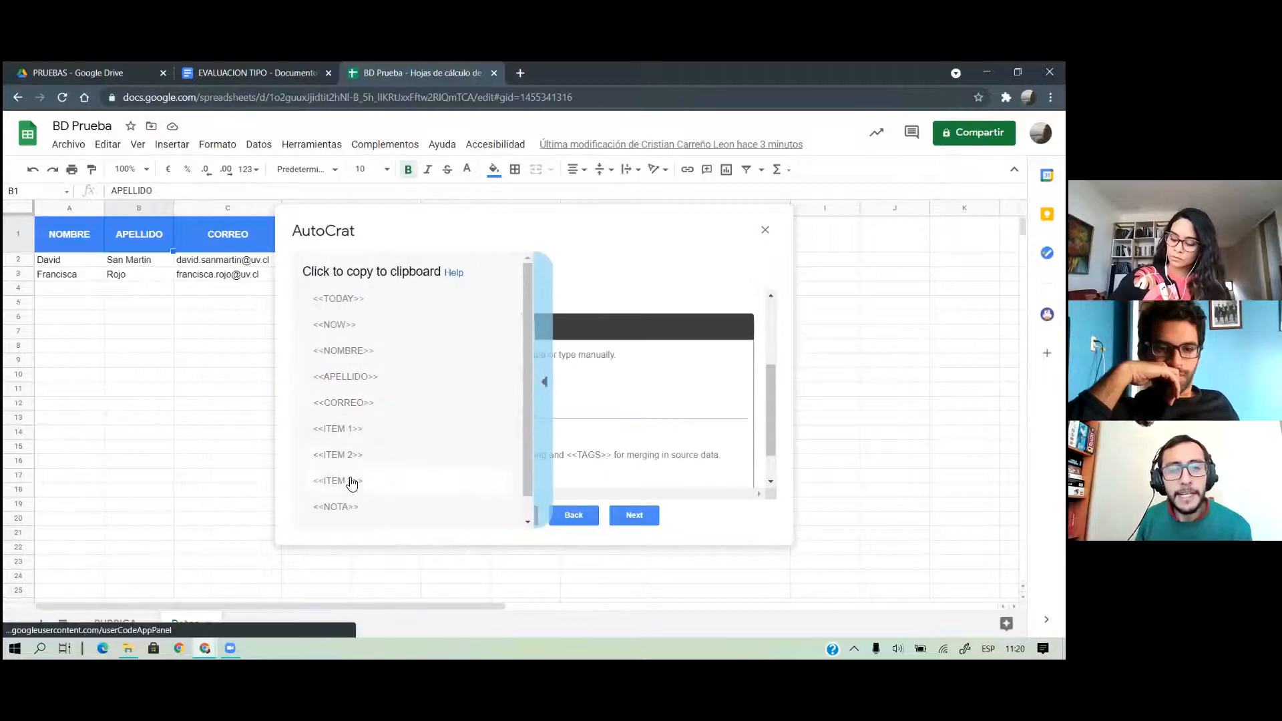
pyautogui.click(347, 409)
pyautogui.click(368, 355)
pyautogui.write('<<CORREO>>')
# Put the instructor's email address in both the Cc and Reply To fields
pyautogui.click(399, 373)
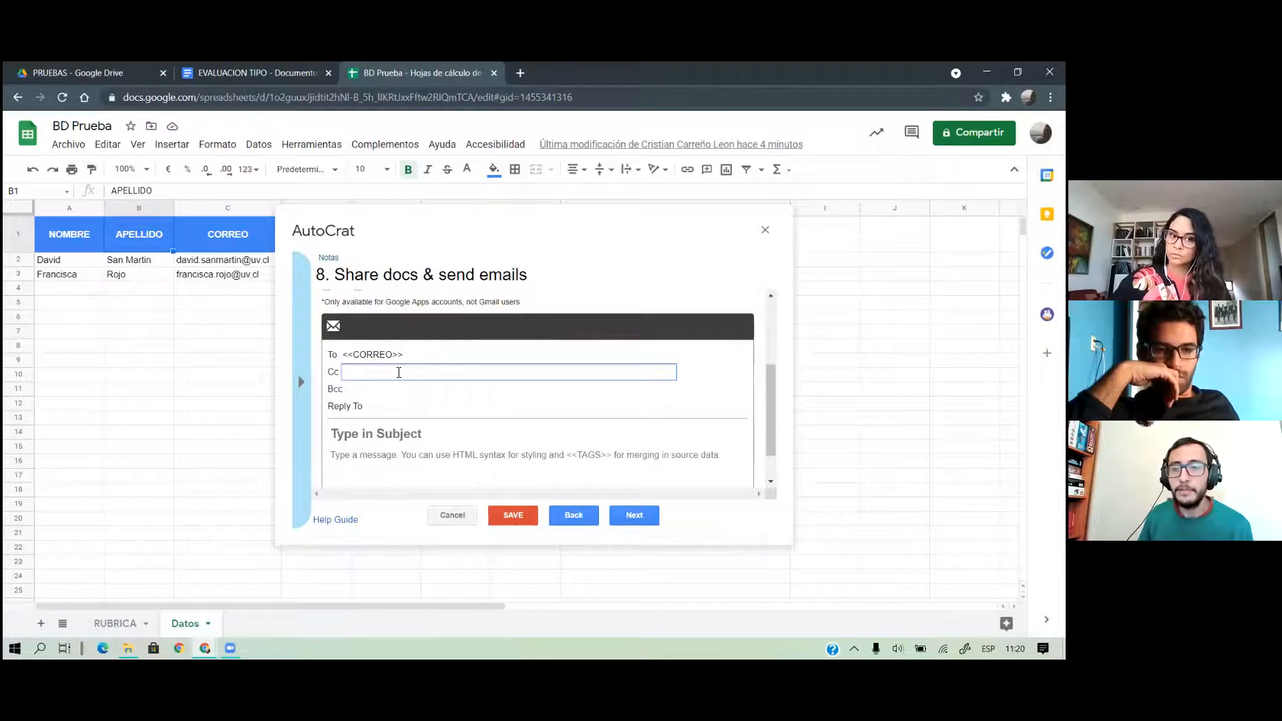
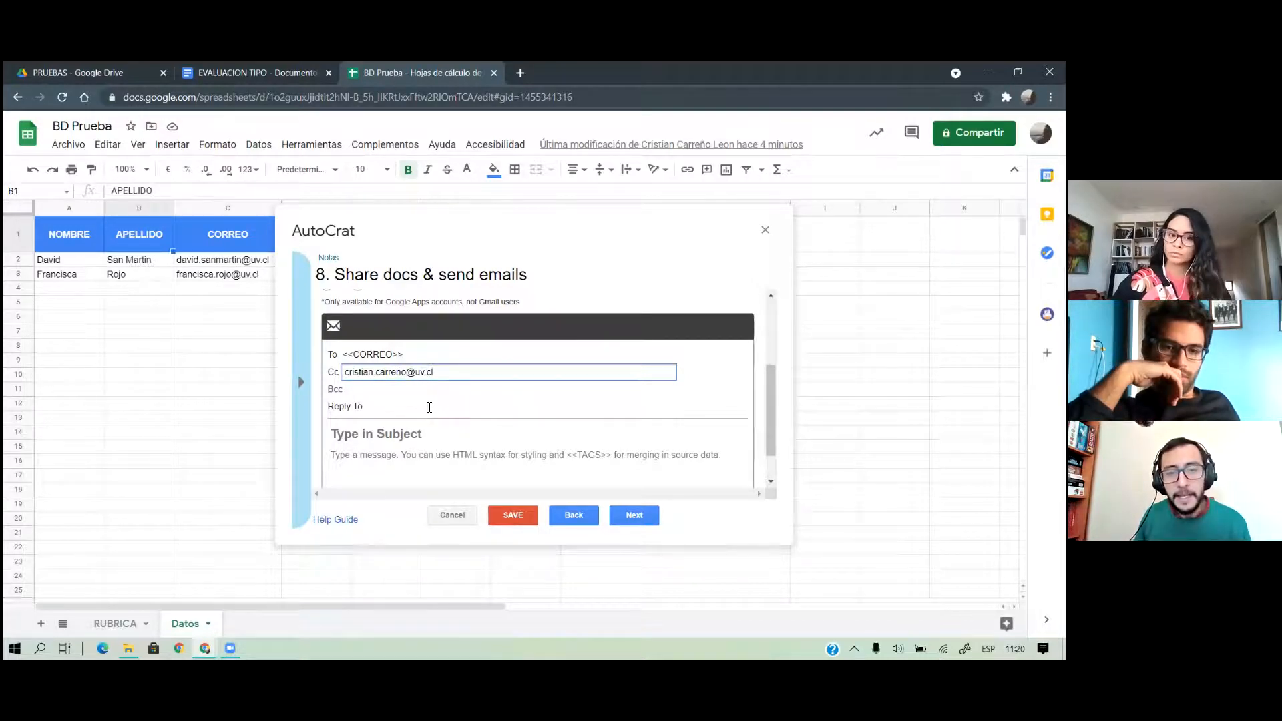
pyautogui.click(411, 389)
pyautogui.tripleClick(411, 373)
pyautogui.hotkey('ctrl', 'c')
pyautogui.click(410, 406)
pyautogui.hotkey('ctrl', 'v')
pyautogui.scroll(-1, 425, 374)
pyautogui.click(413, 392)
# Give the email subject 'Evaluación TIPO' and body 'Los resultados se encuentran en el archivo adjunto.', then proceed to triggers
pyautogui.write('E')
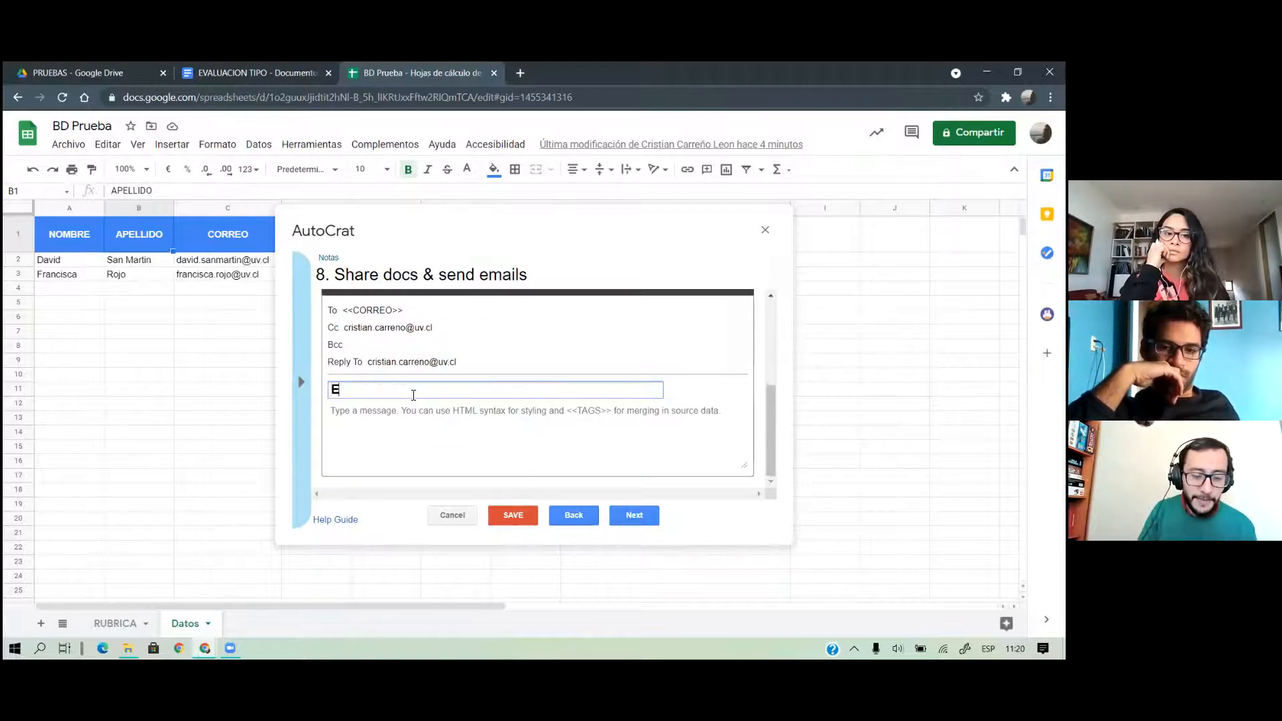
pyautogui.write('valuación TIPO')
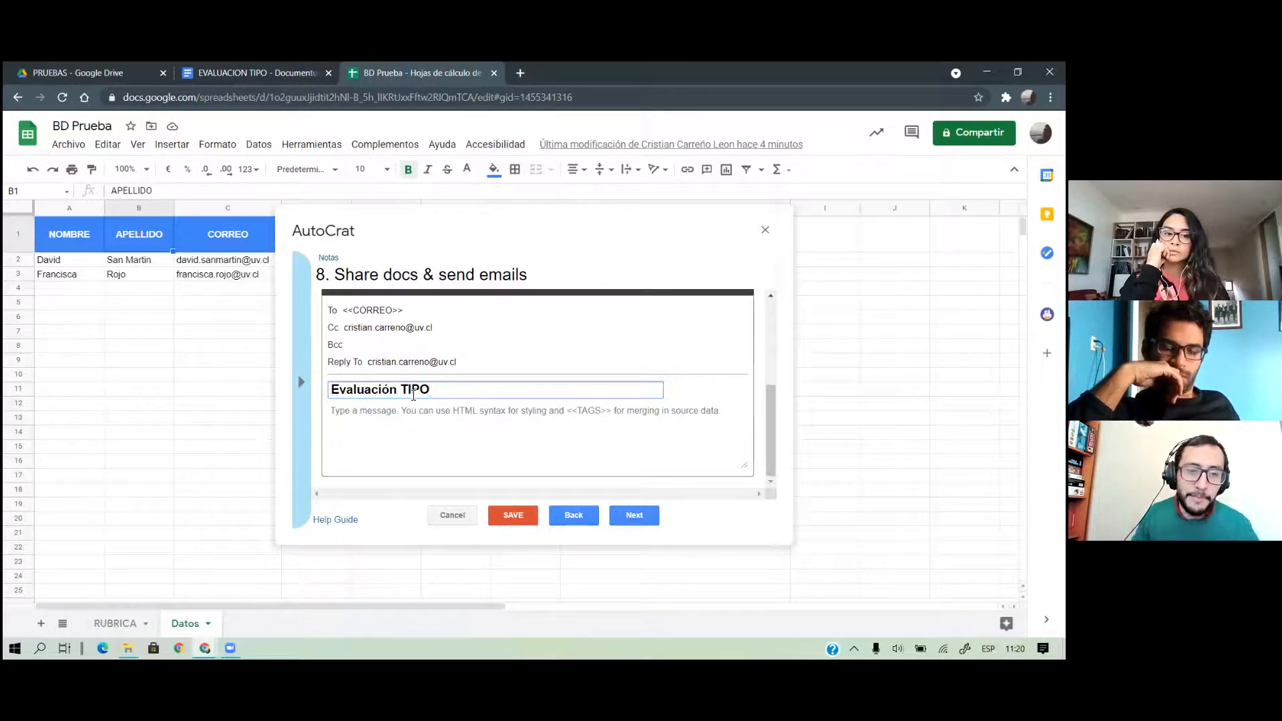
pyautogui.click(506, 448)
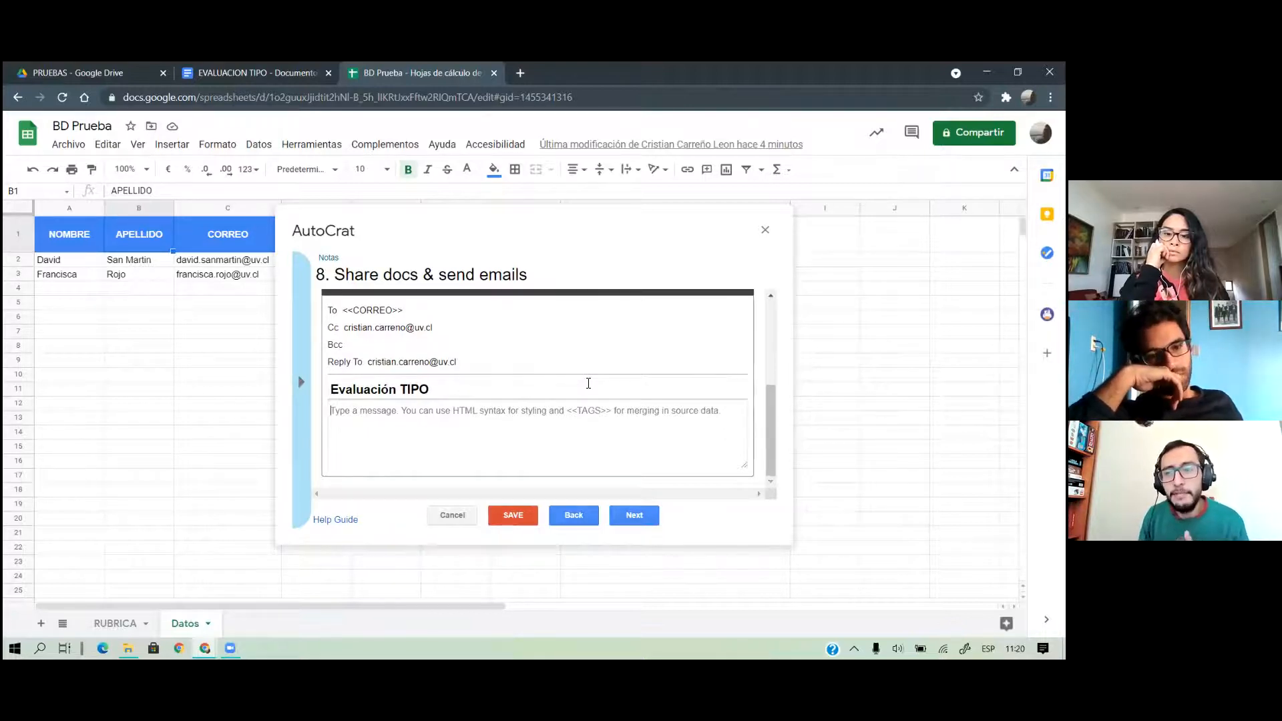
pyautogui.write('<')
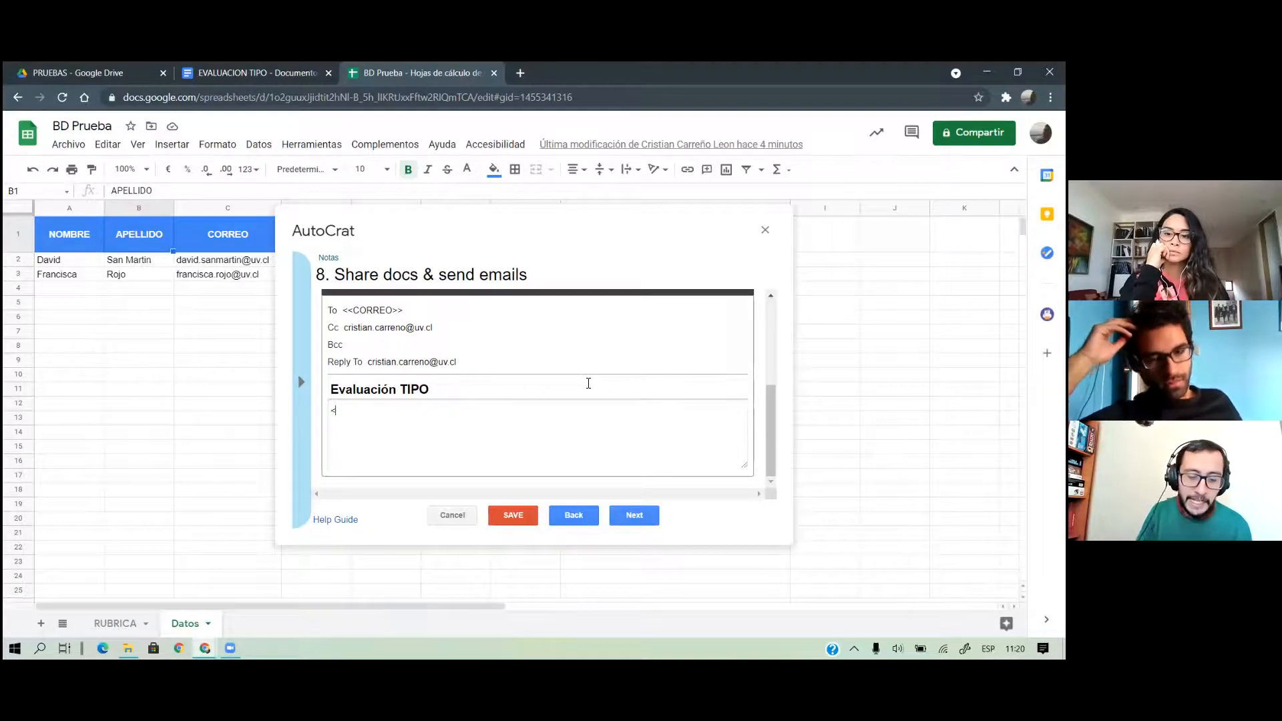
pyautogui.write('b>Encabezad')
pyautogui.press('BackSpace')
pyautogui.press('BackSpace')
pyautogui.press('BackSpace')
pyautogui.press('BackSpace')
pyautogui.press('BackSpace')
pyautogui.press('BackSpace')
pyautogui.press('BackSpace')
pyautogui.press('BackSpace')
pyautogui.press('BackSpace')
pyautogui.press('BackSpace')
pyautogui.press('BackSpace')
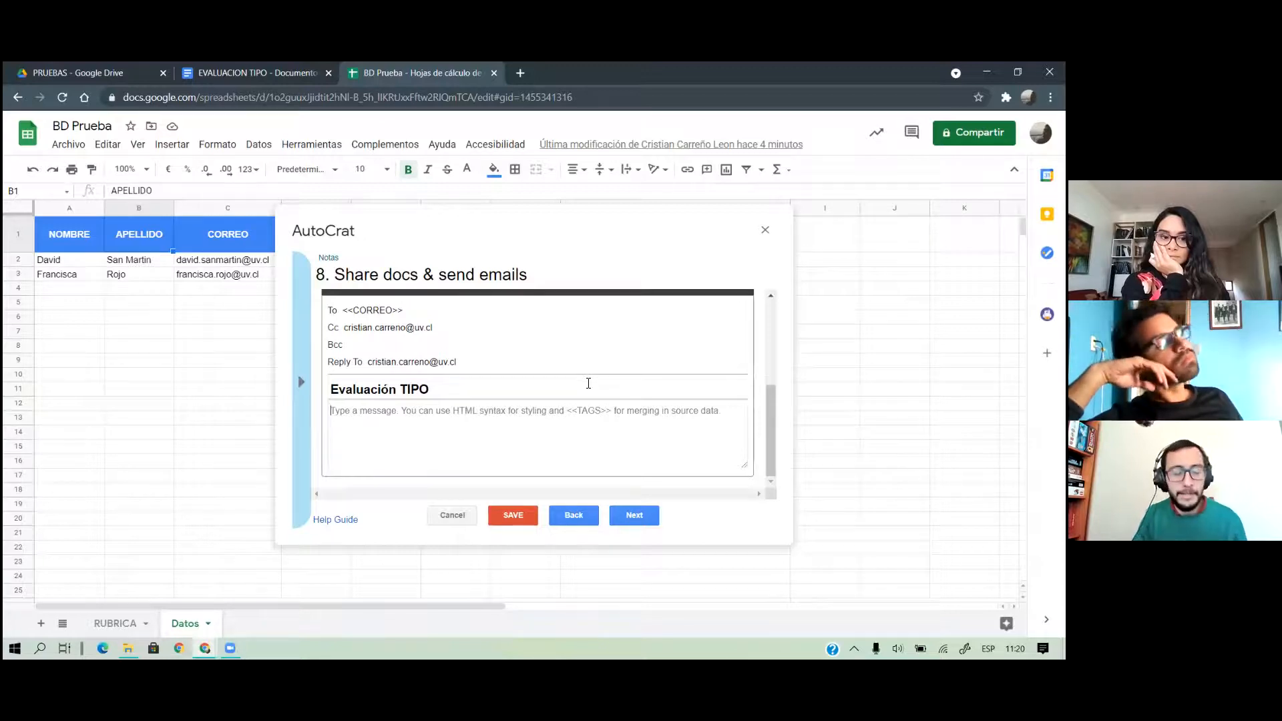
pyautogui.write('Los resul')
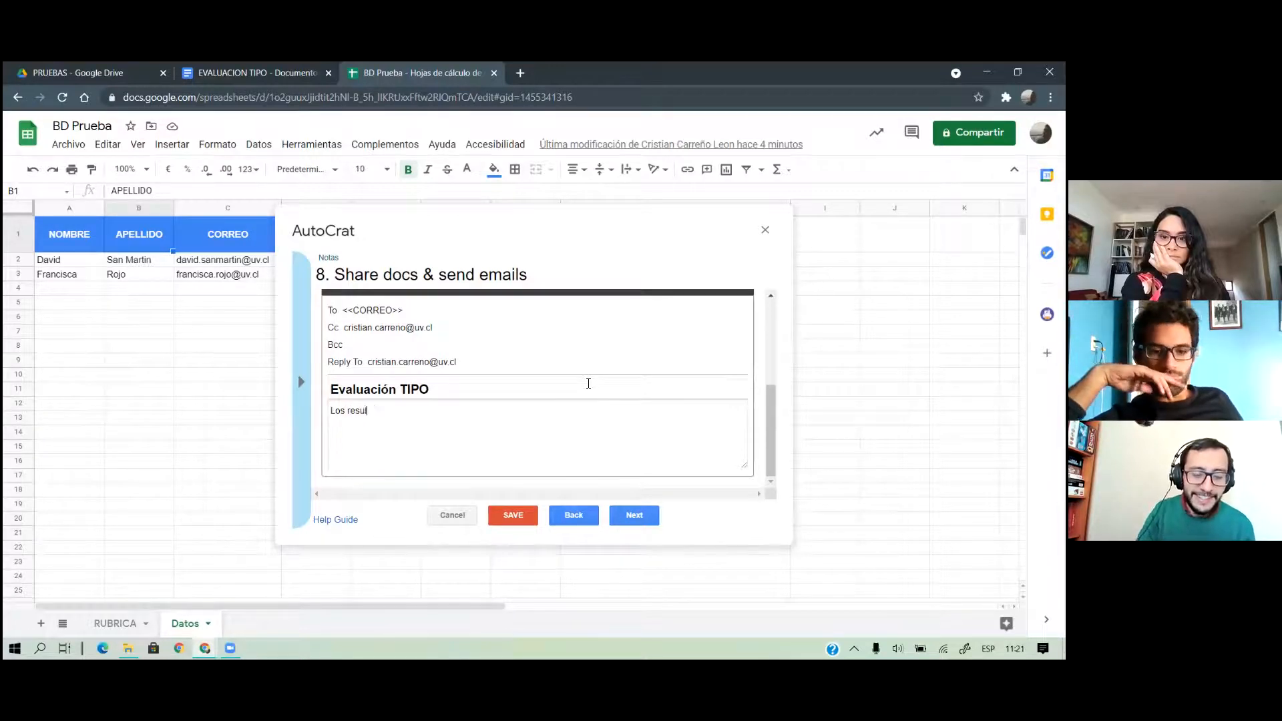
pyautogui.write('tados se encue')
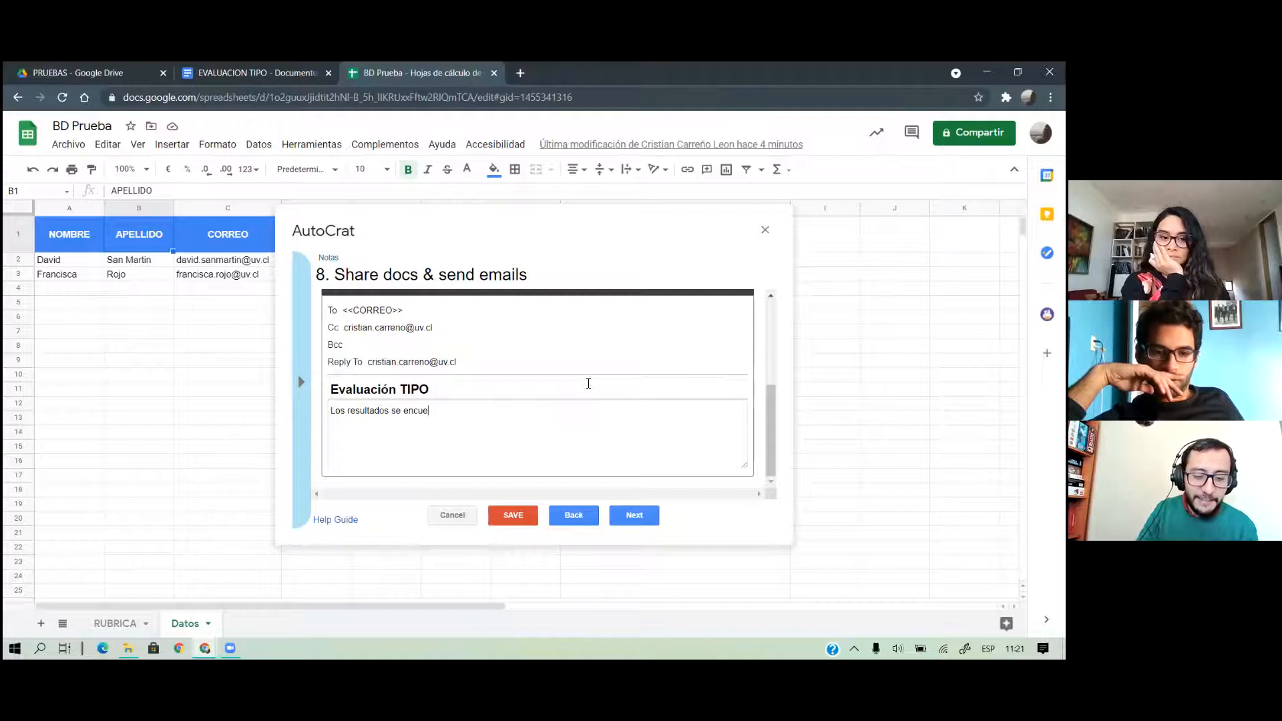
pyautogui.write('ntrán en el')
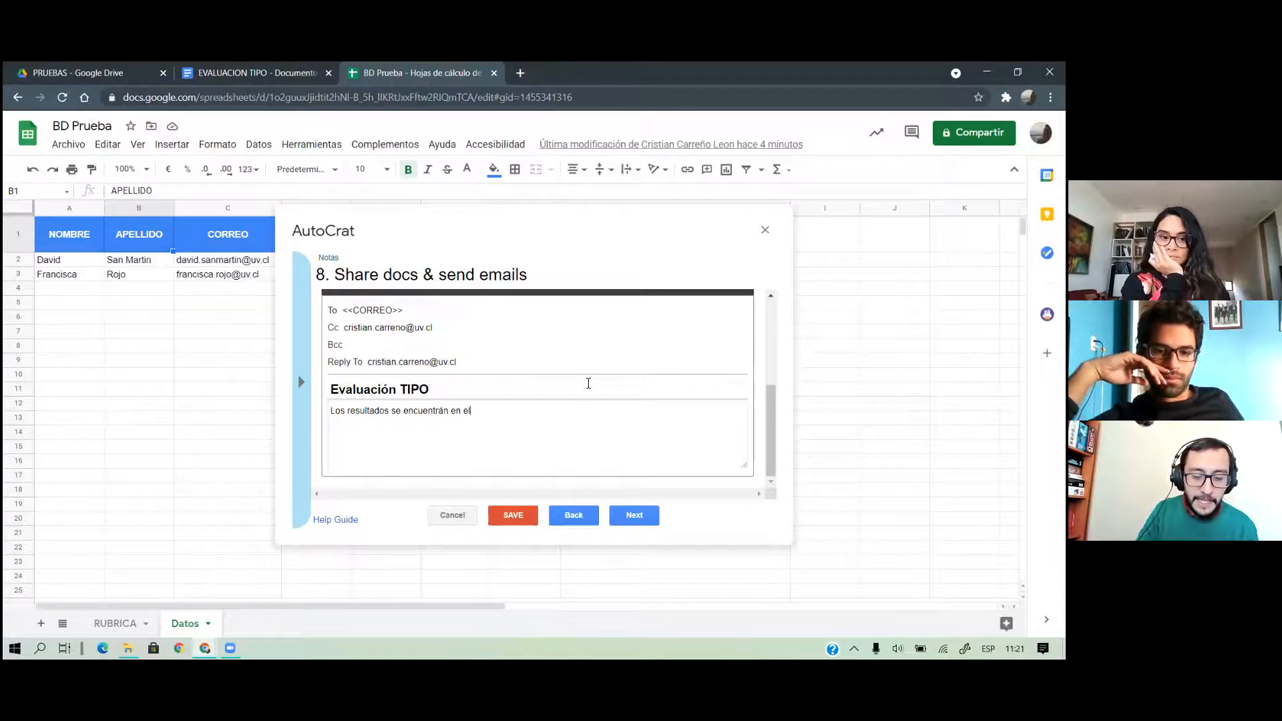
pyautogui.write(' archivo adju')
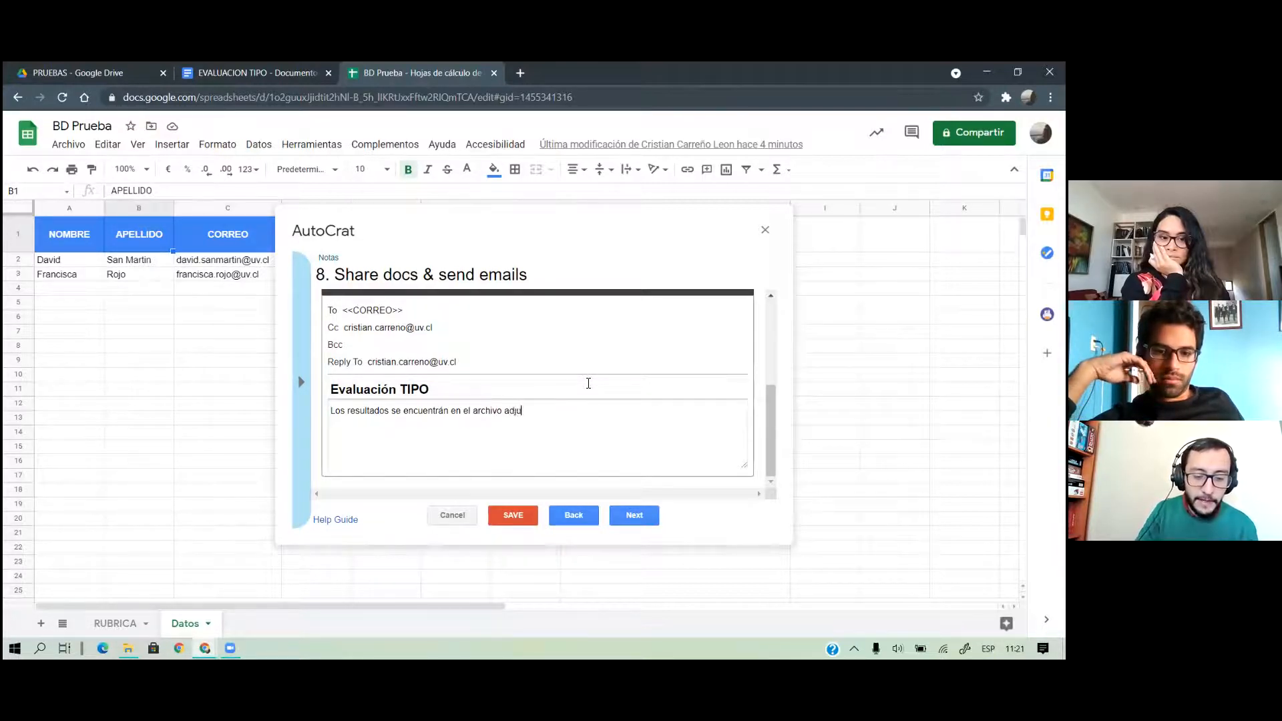
pyautogui.write('nto .')
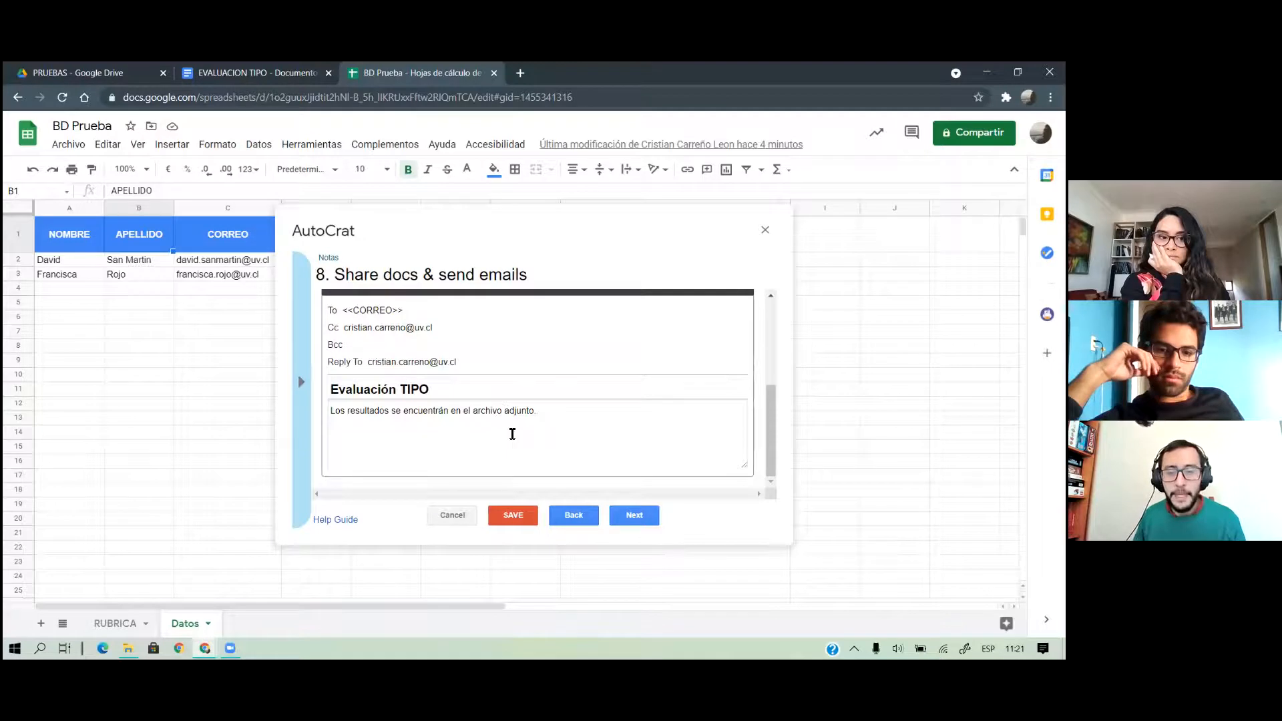
pyautogui.click(619, 513)
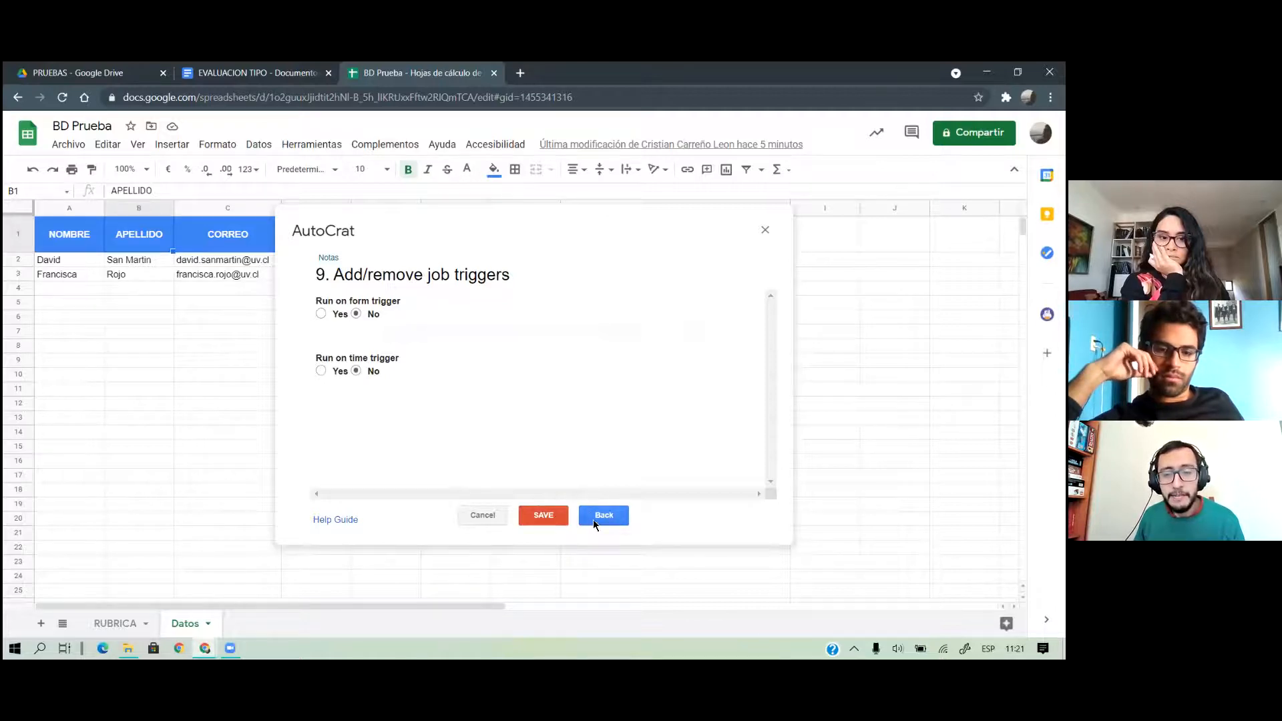
# Save the Notas job and run it to merge both Datos rows into documents
pyautogui.click(550, 509)
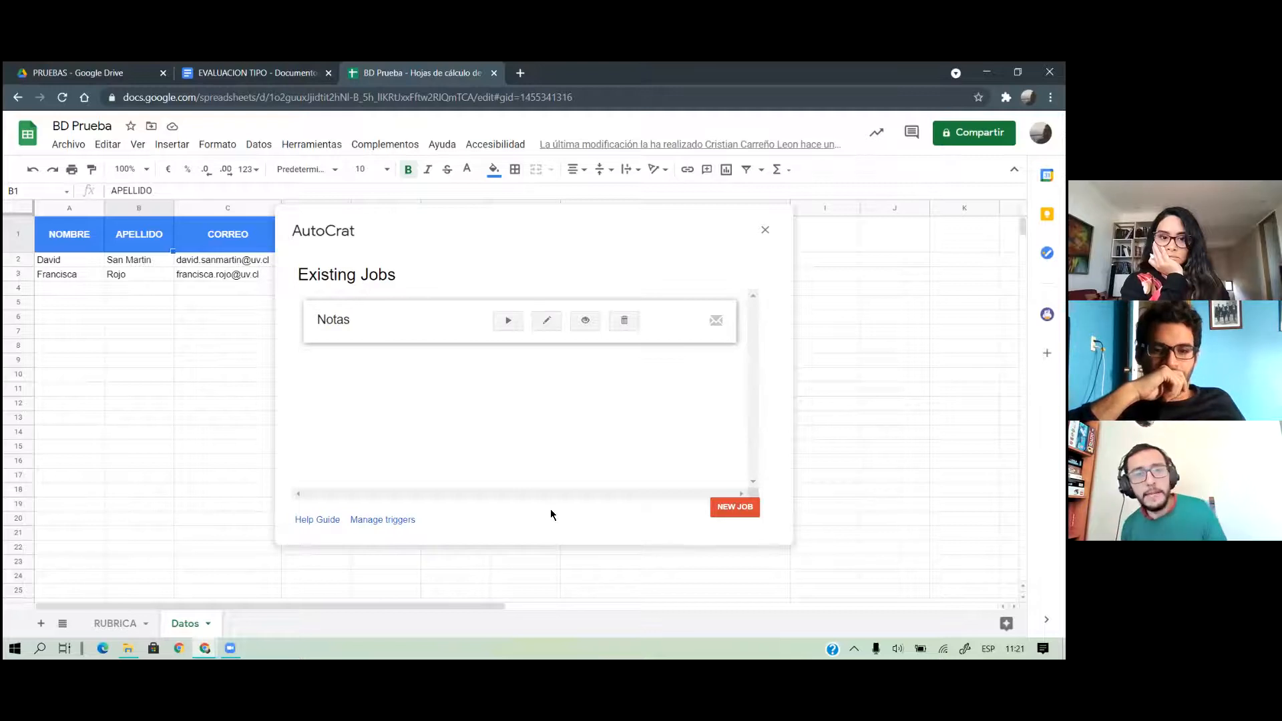
pyautogui.click(510, 320)
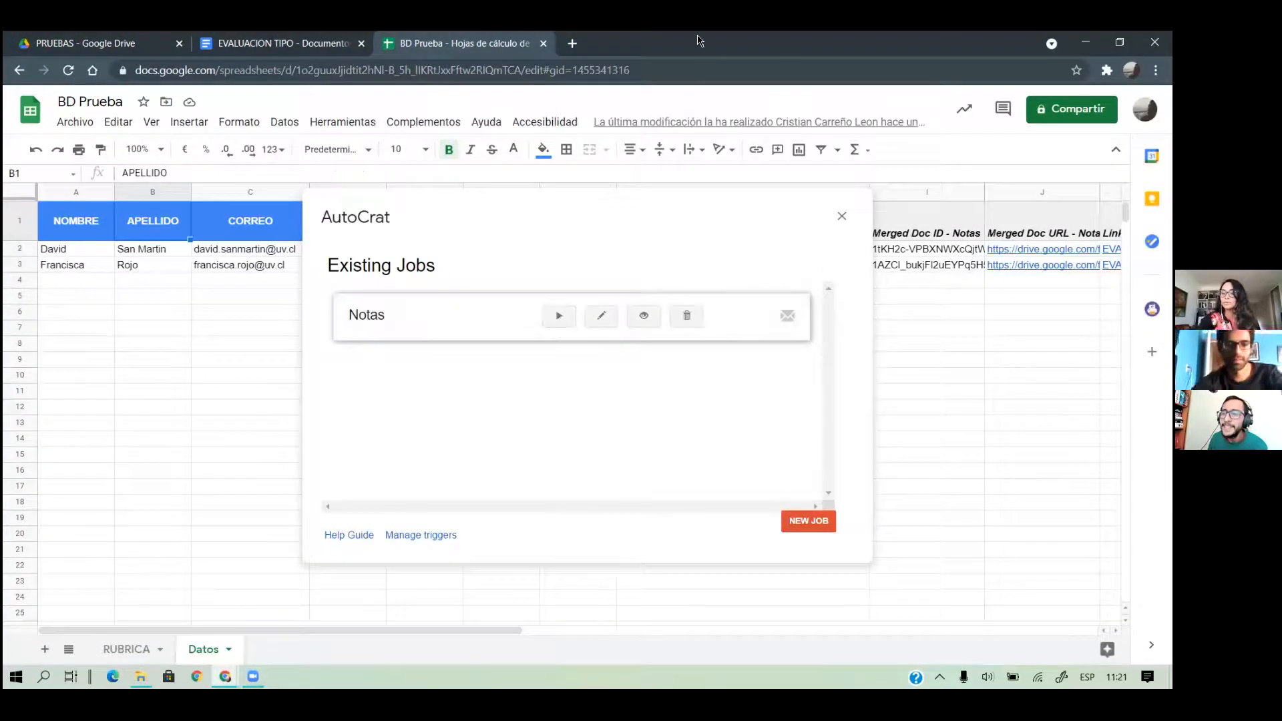
pyautogui.click(841, 215)
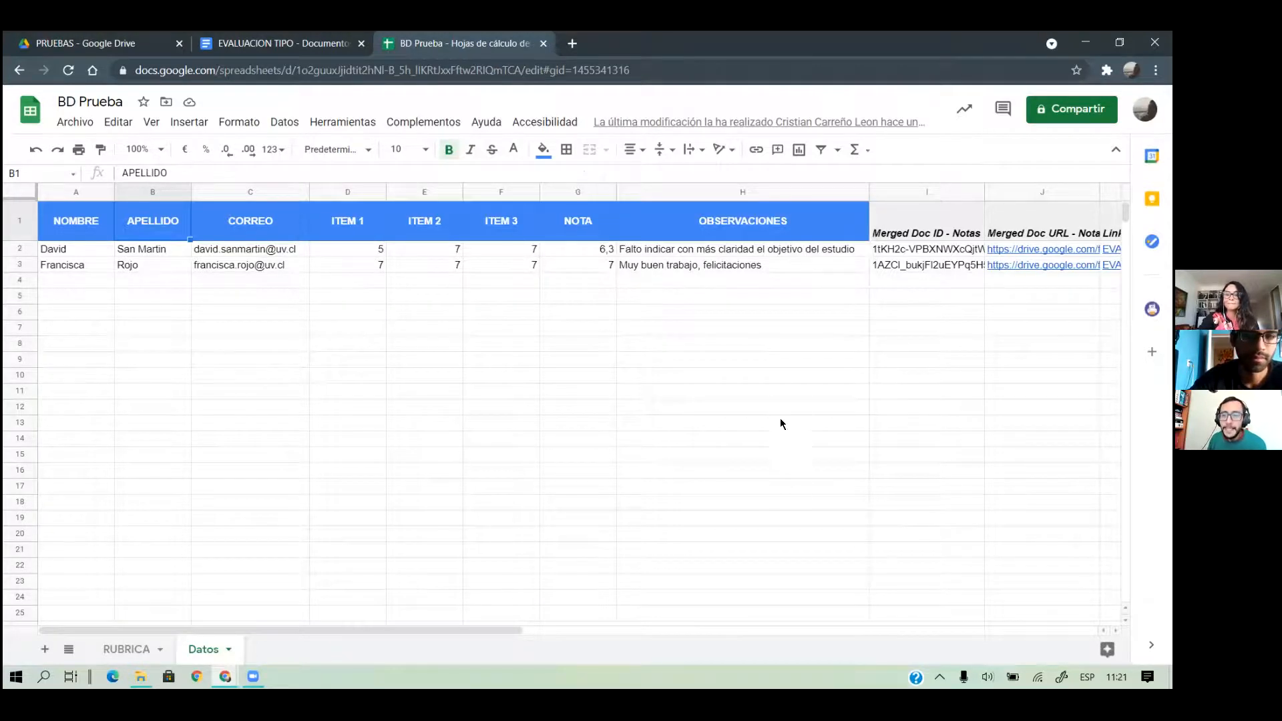
# Check the merged document ID and link columns in Datos, then return to the EVALUACION TIPO template
pyautogui.hscroll(6, 780, 418)
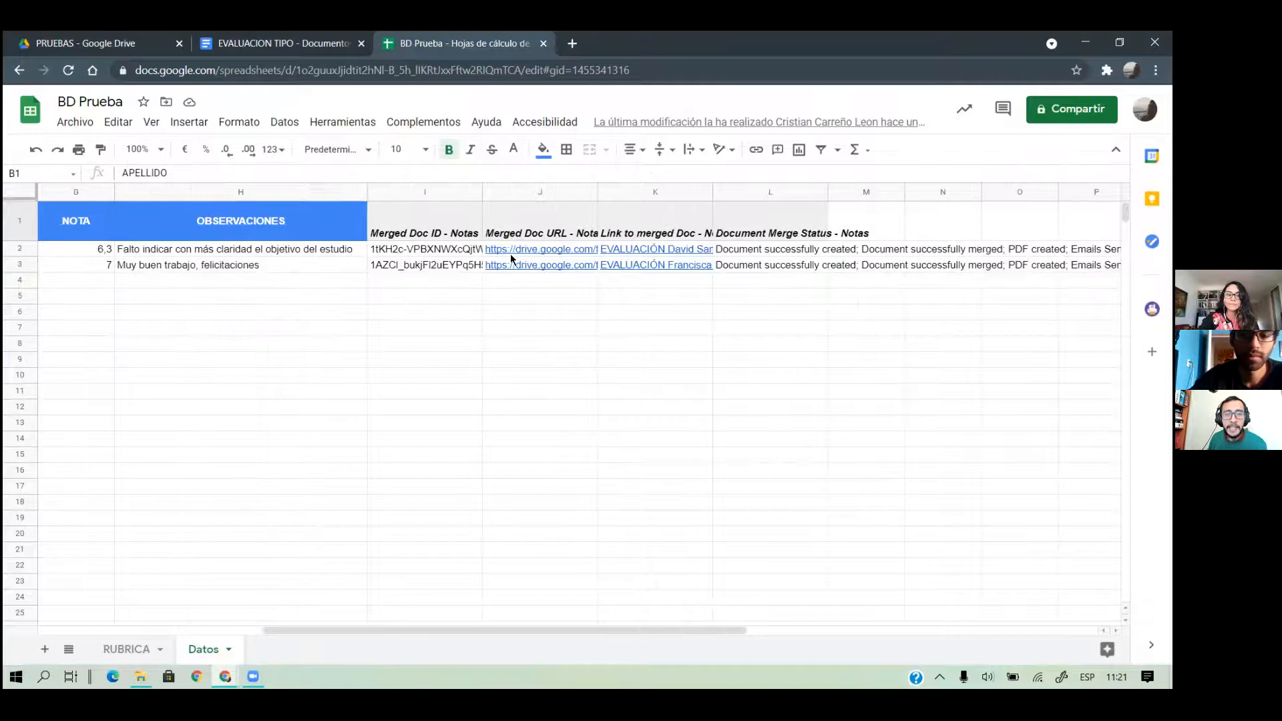
pyautogui.moveTo(639, 247)
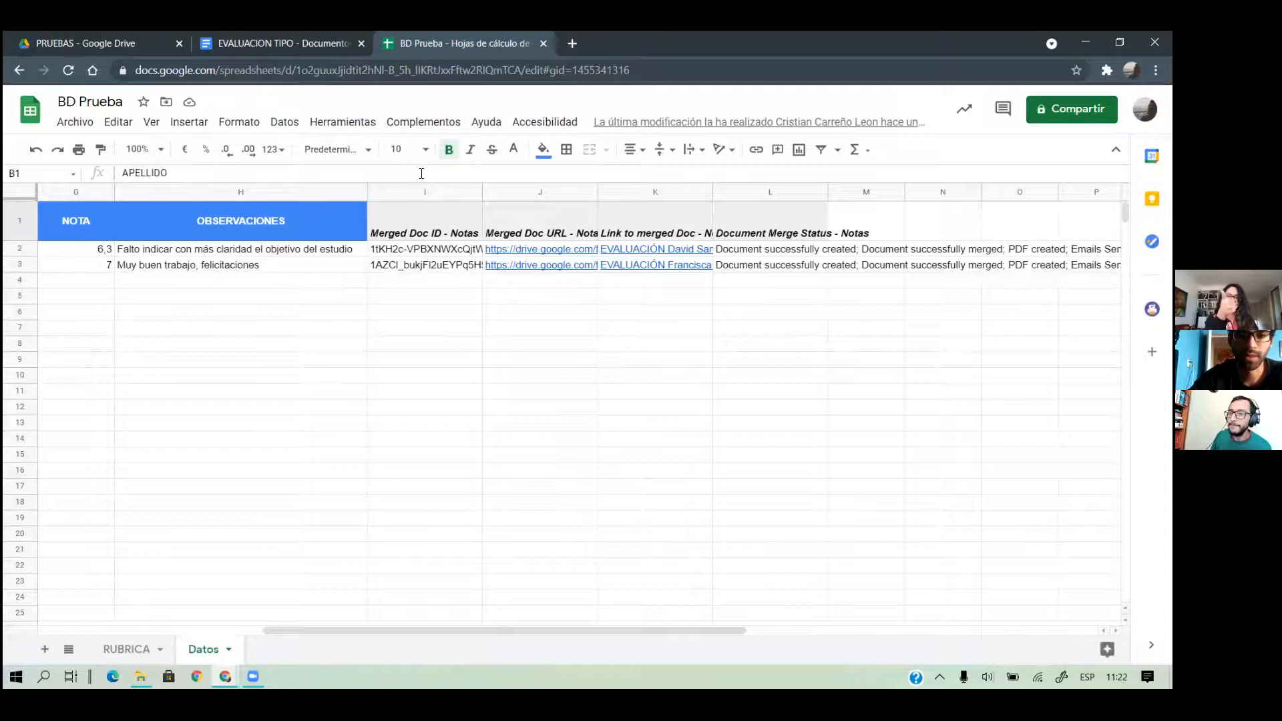
pyautogui.click(432, 623)
pyautogui.moveTo(434, 631); pyautogui.dragTo(209, 630)
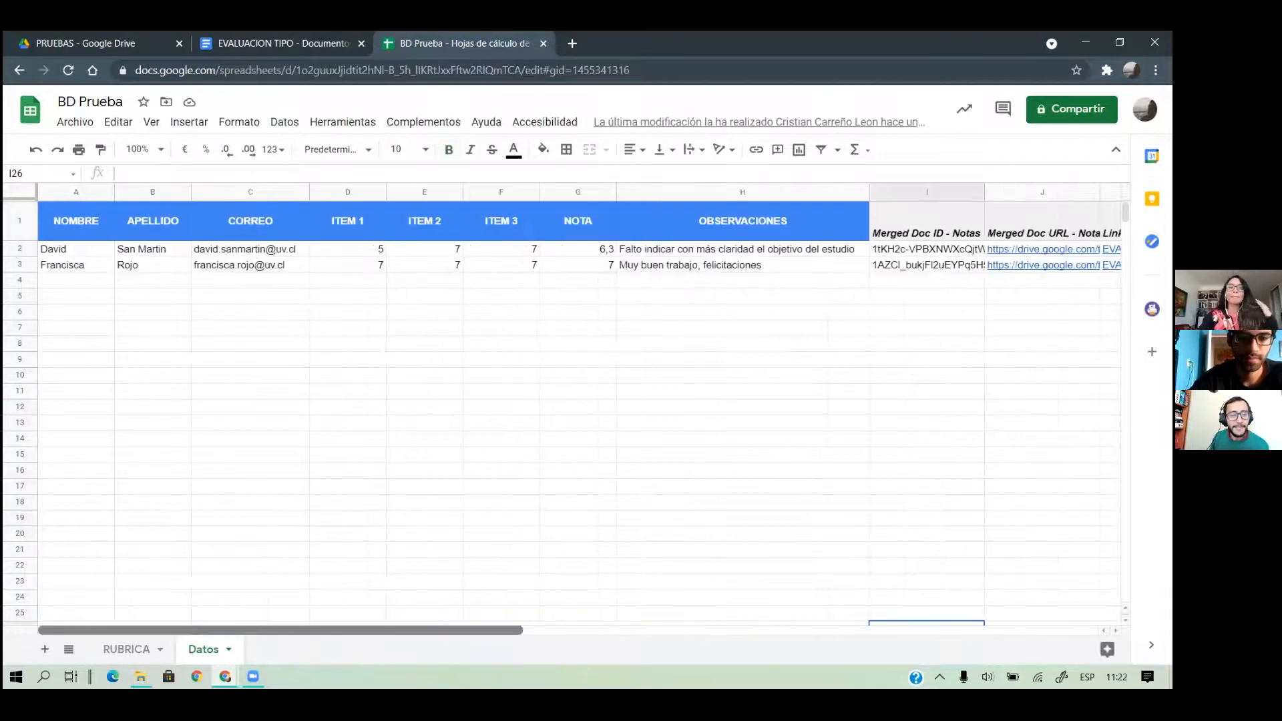
pyautogui.click(81, 315)
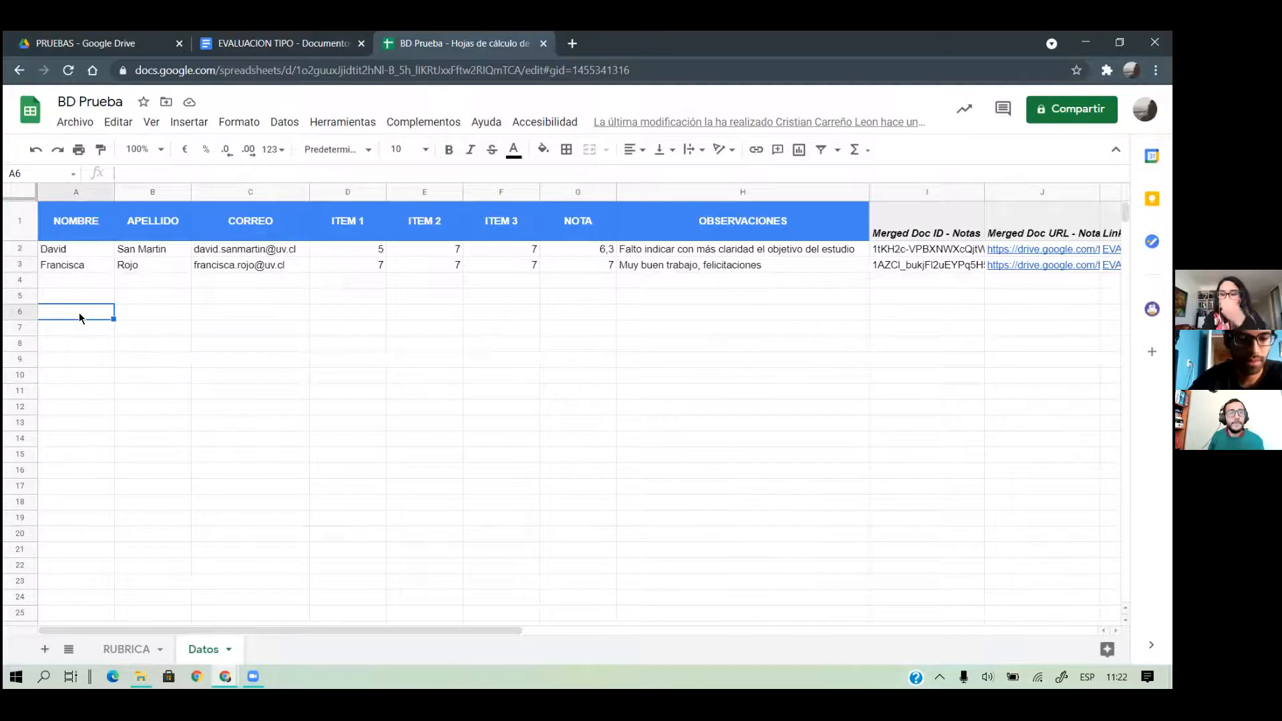
pyautogui.click(266, 37)
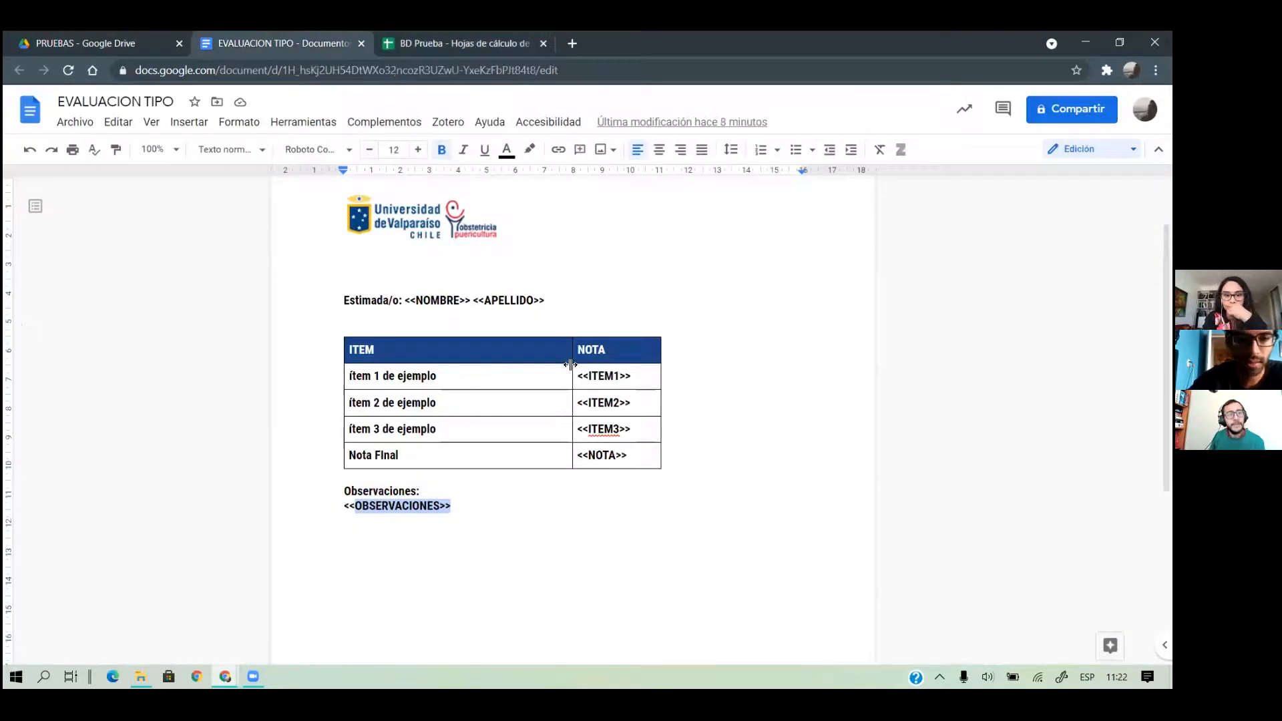
# Look over the EVALUACION TIPO template's merge tags from <<NOMBRE>> to <<OBSERVACIONES>>
pyautogui.click(587, 298)
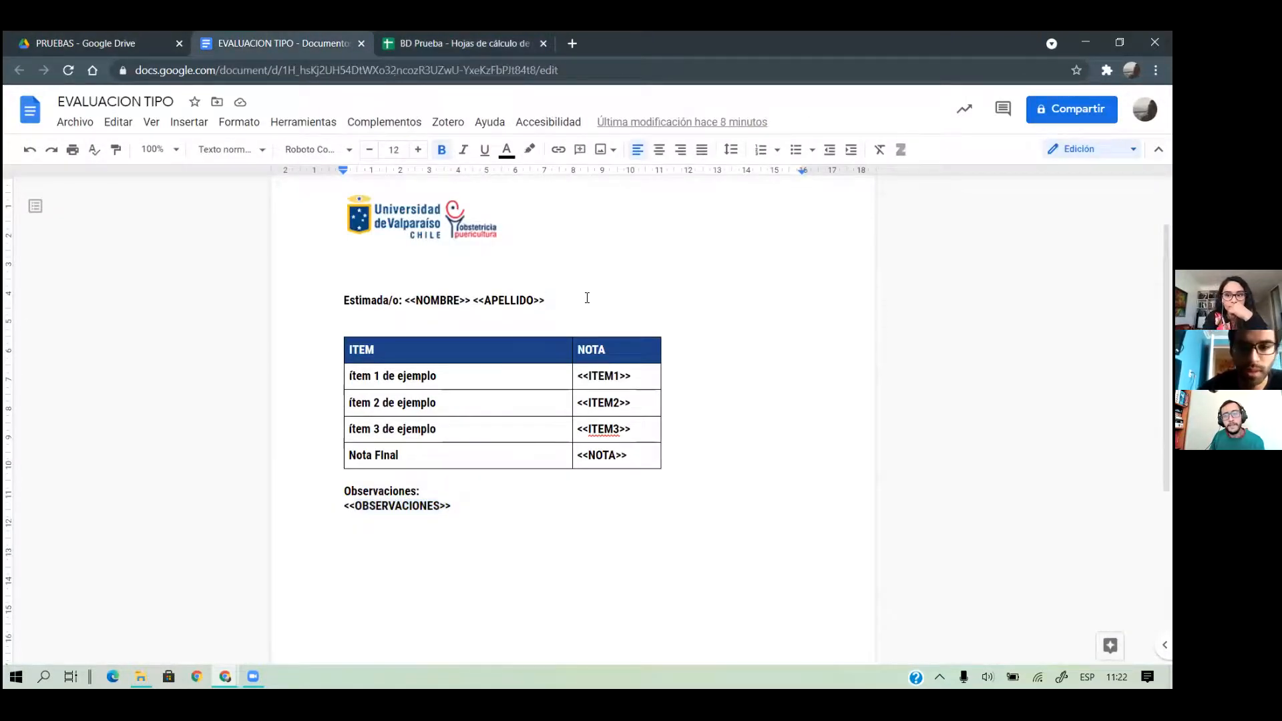
pyautogui.scroll(1, 587, 298)
pyautogui.scroll(-1, 587, 298)
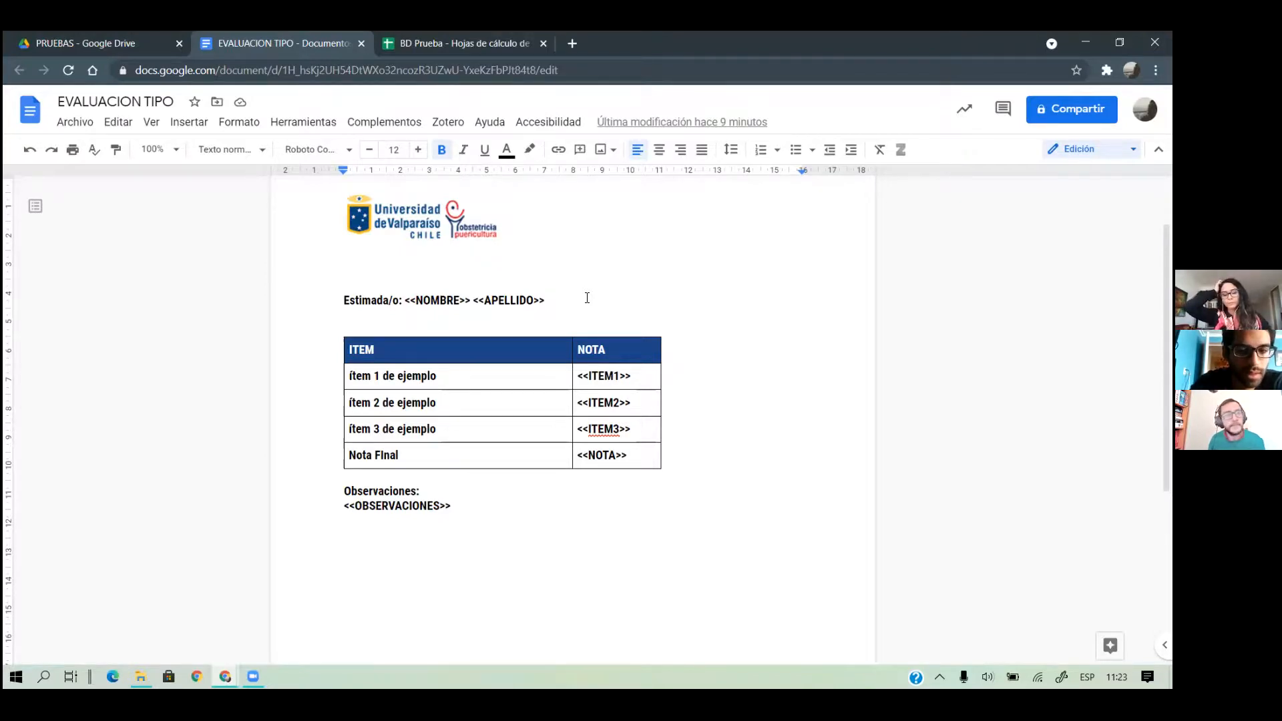
# Glance at the RUBRICA sheet in BD Prueba, then return to the PRUEBAS Drive folder
pyautogui.click(419, 44)
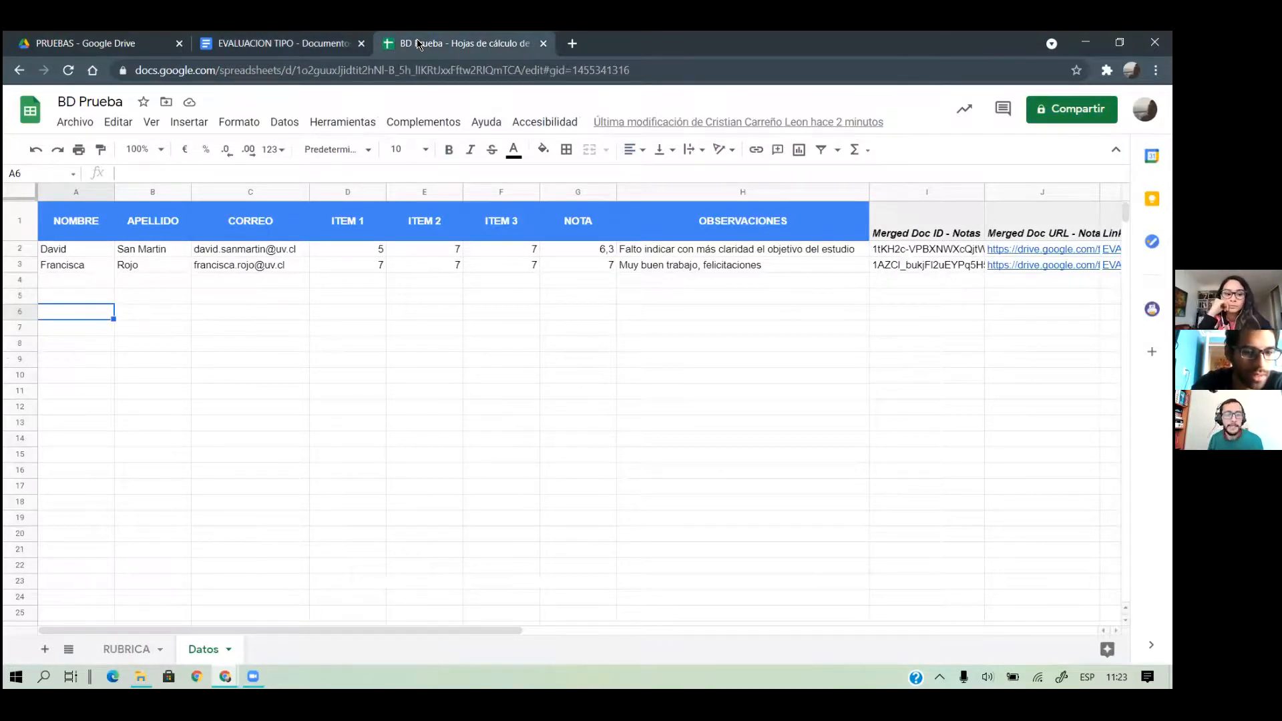
pyautogui.click(133, 645)
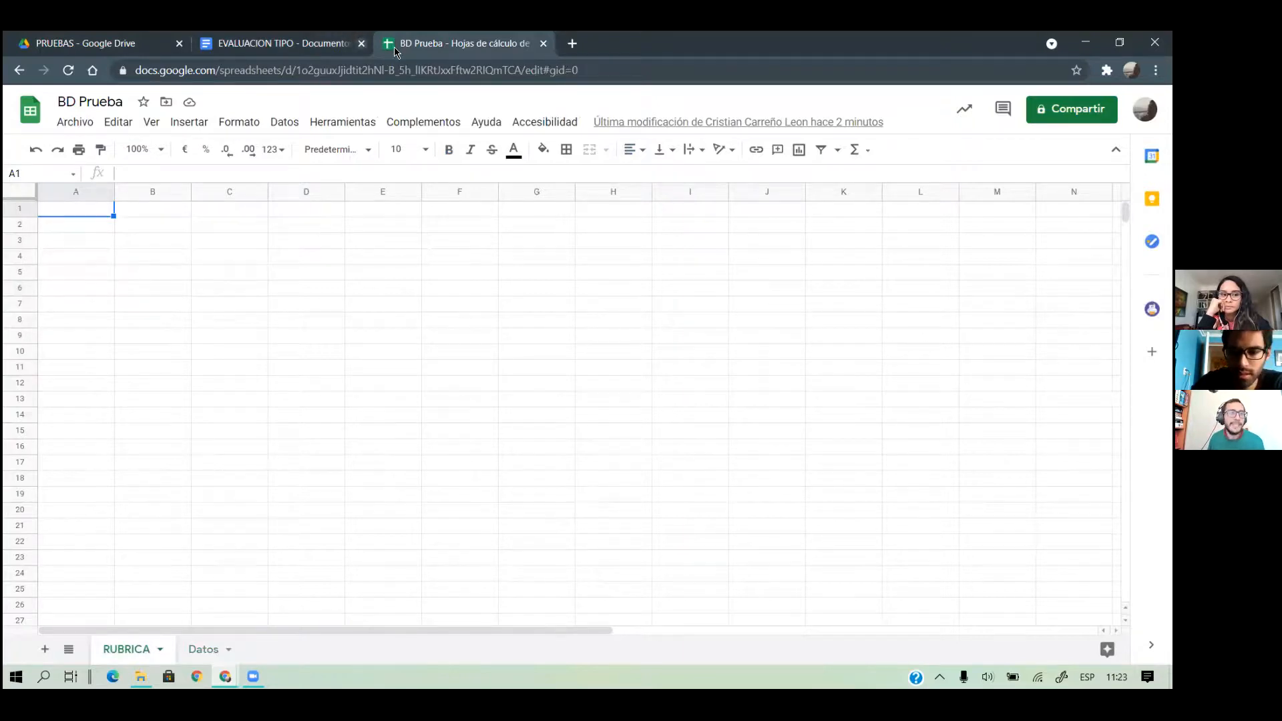
pyautogui.click(66, 46)
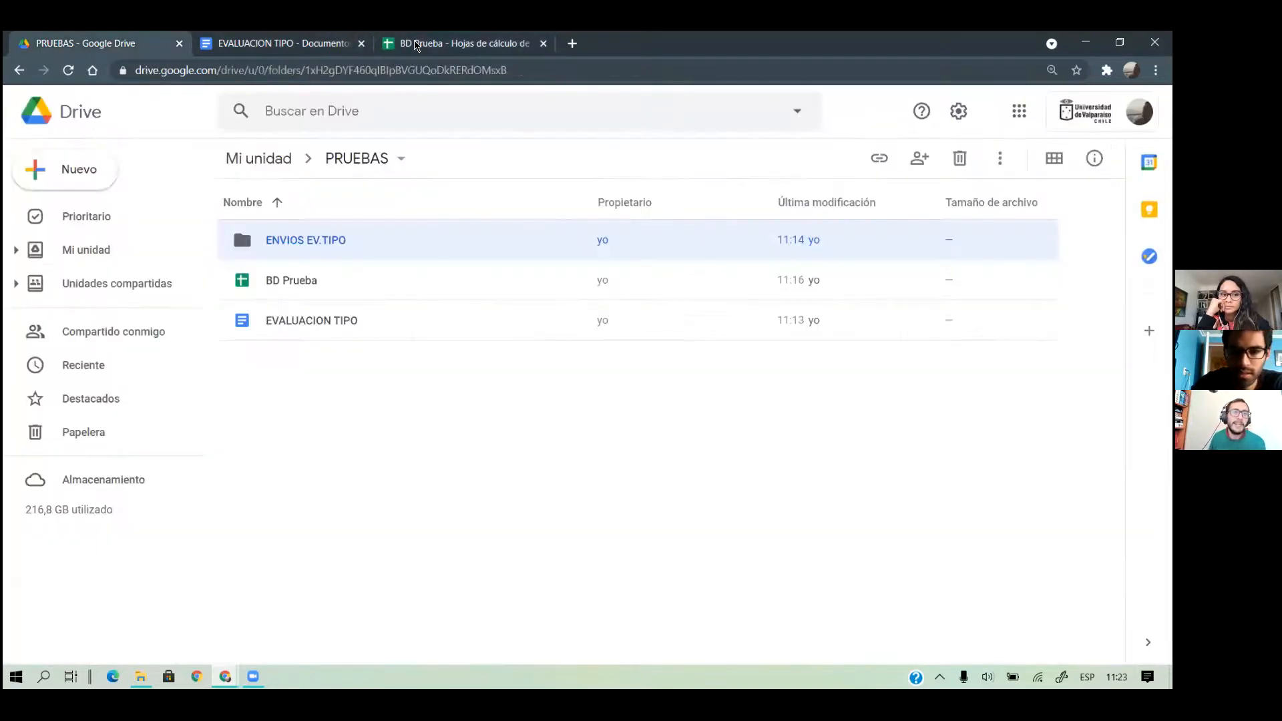
# Open Google Drive in a new browser tab from the apps launcher
pyautogui.click(572, 44)
pyautogui.click(1111, 134)
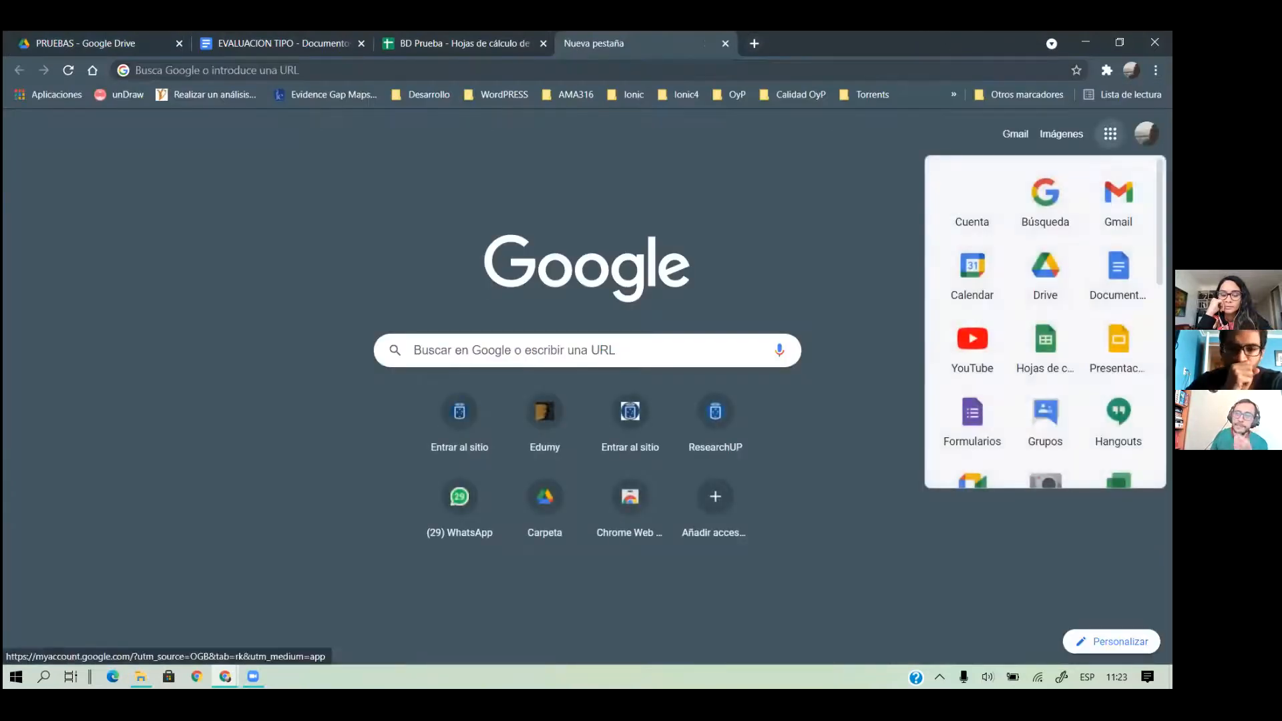
pyautogui.click(1046, 274)
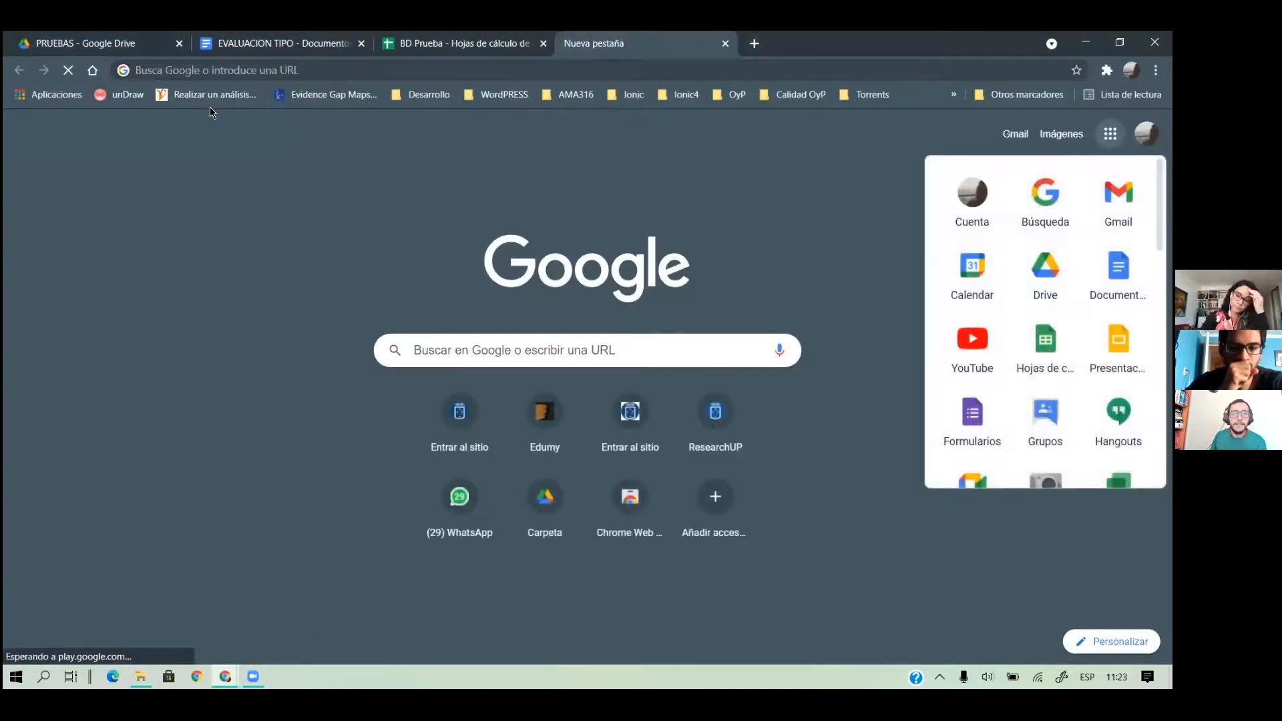
pyautogui.click(251, 70)
# Search Drive for 'trabajo estadistica' and open the RUBRICA TAD 2020 spreadsheet
pyautogui.click(340, 115)
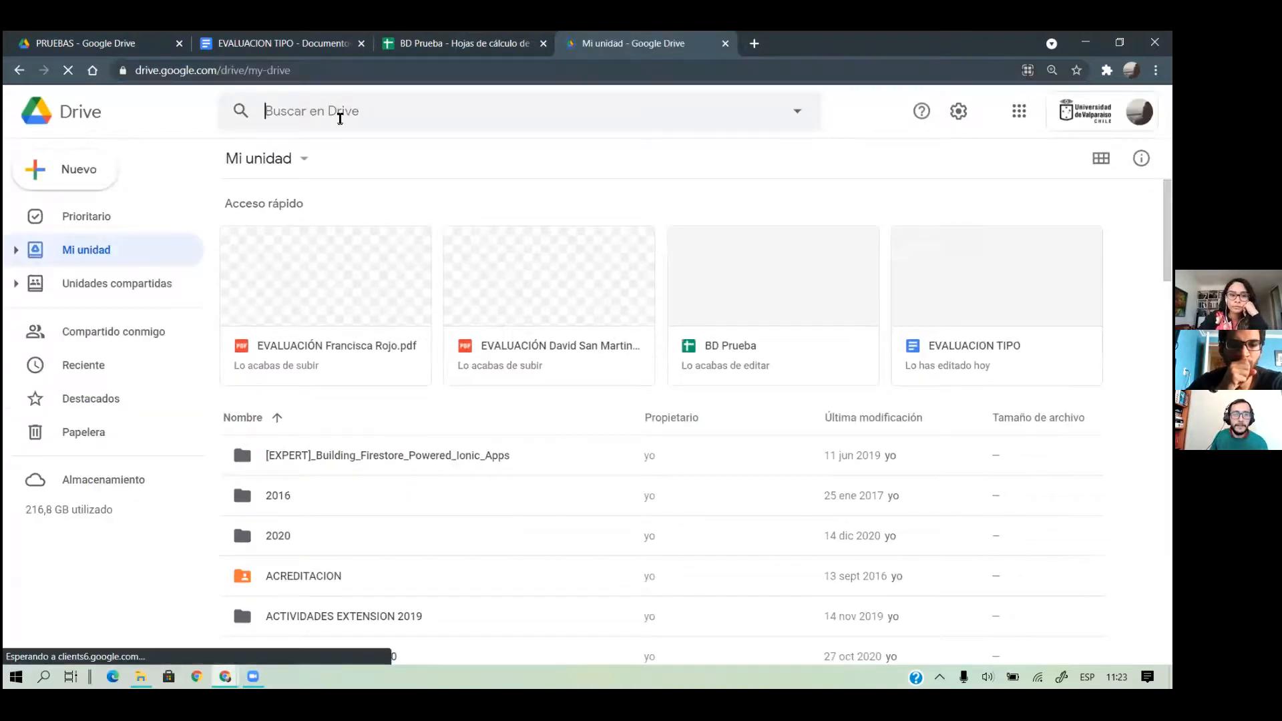
pyautogui.write('trabajo ')
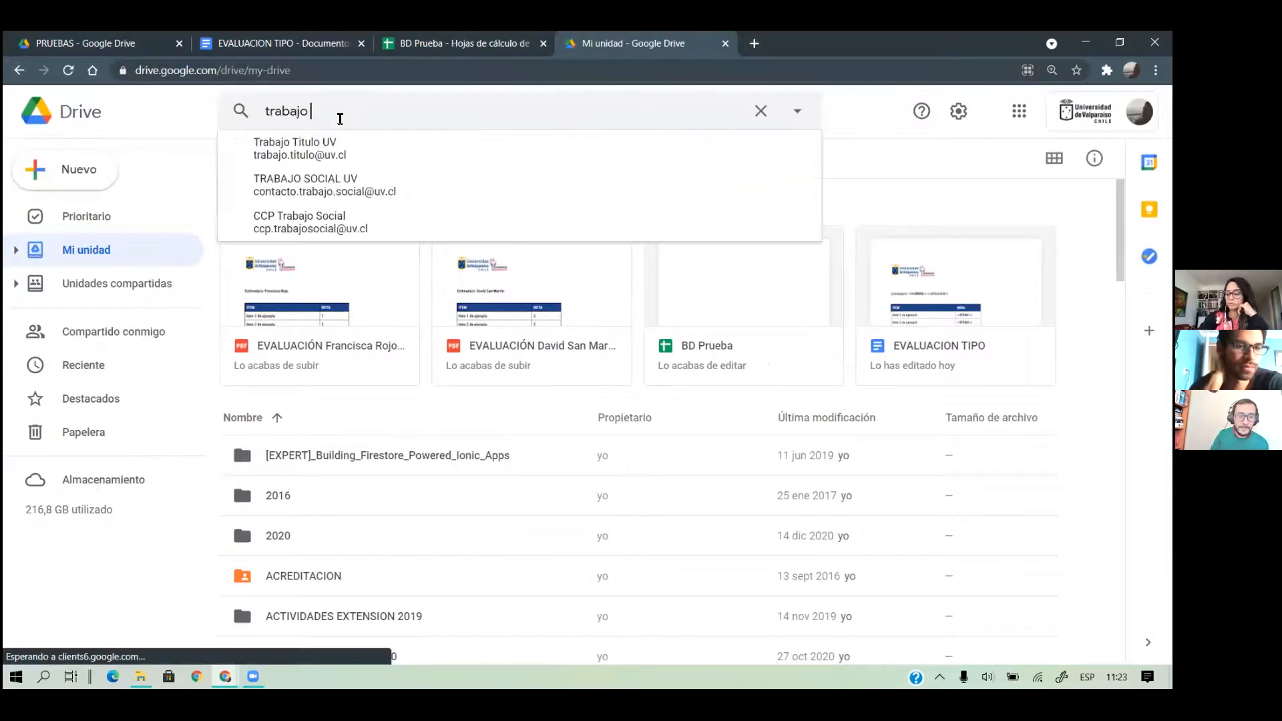
pyautogui.write('estadistica')
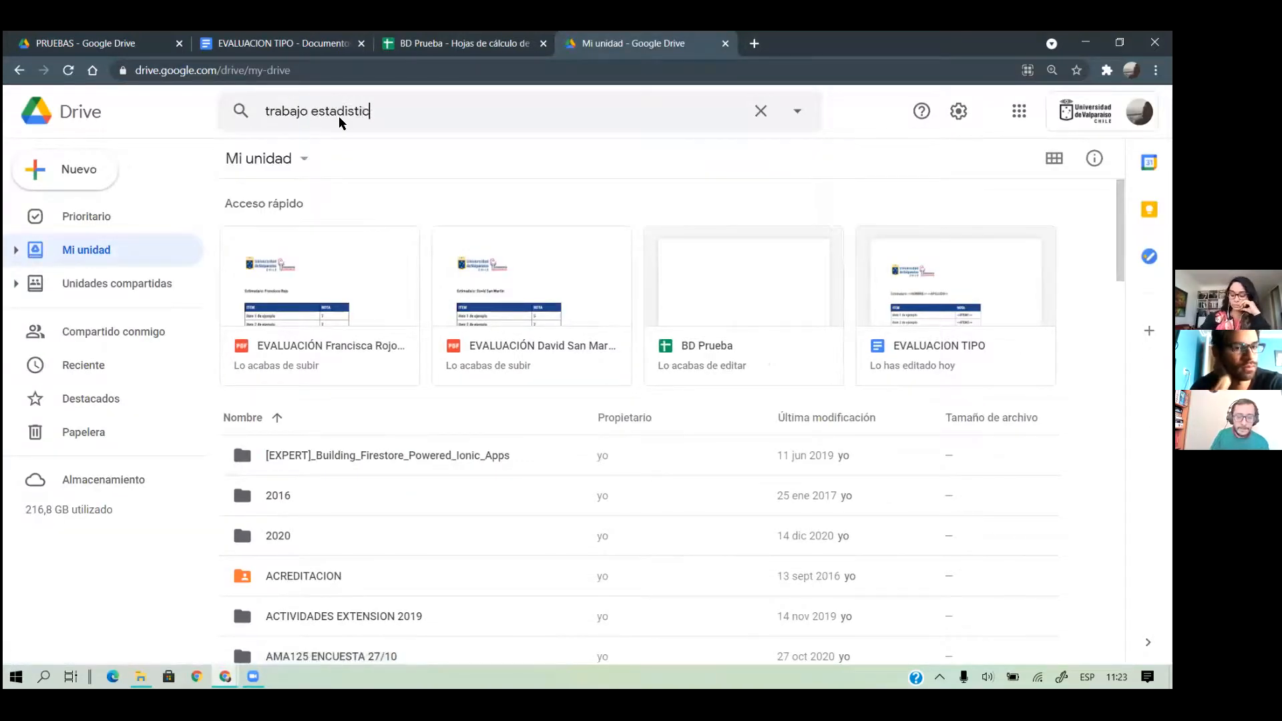
pyautogui.press('Return')
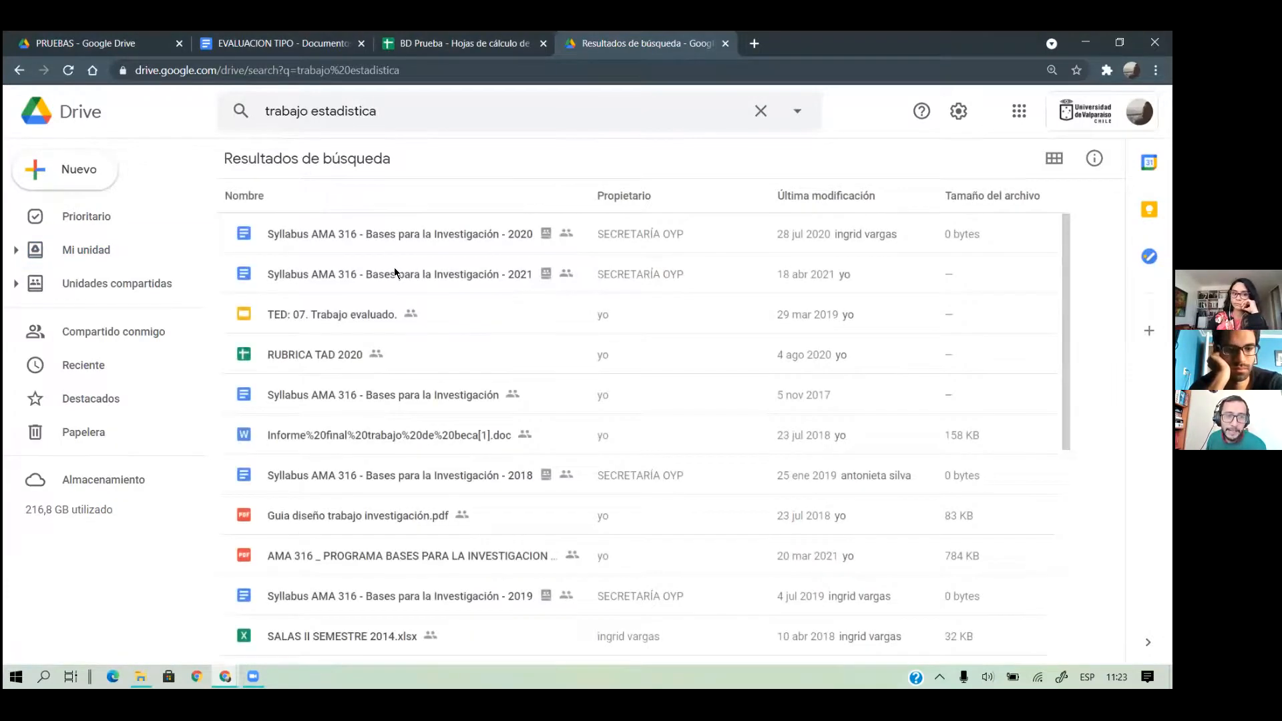
pyautogui.click(321, 358)
pyautogui.scroll(-1, 307, 354)
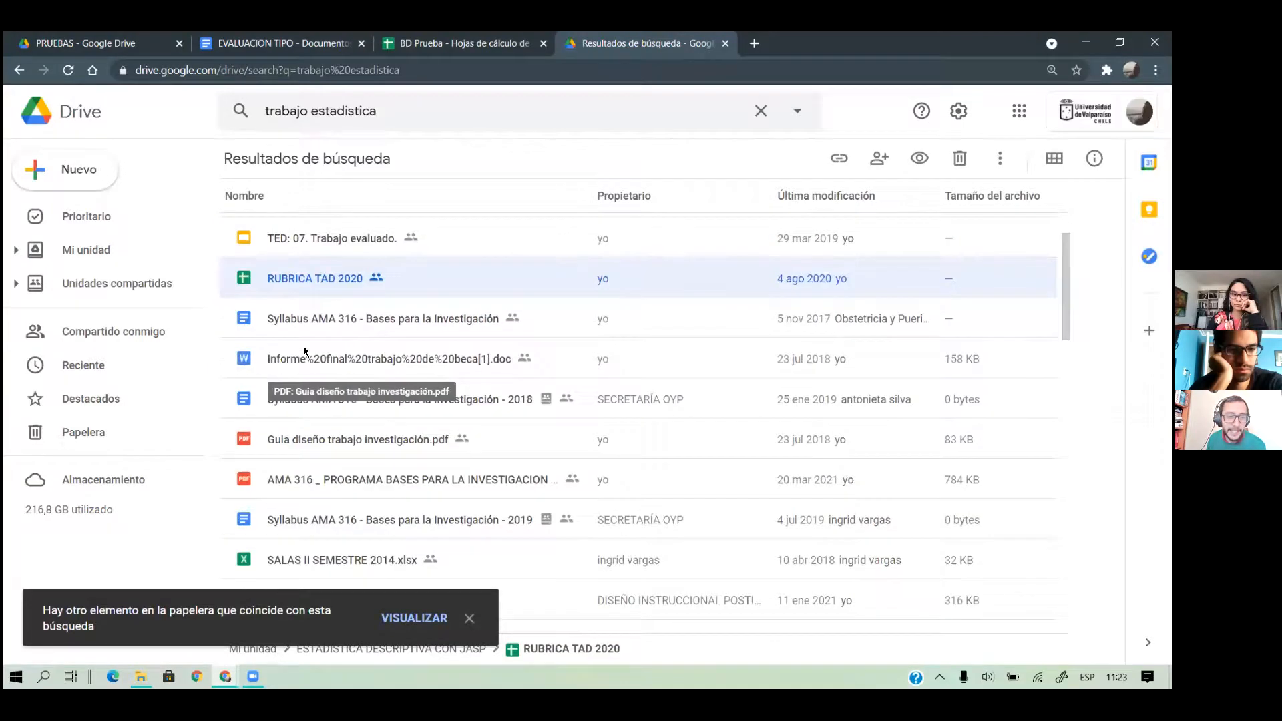
pyautogui.doubleClick(309, 280)
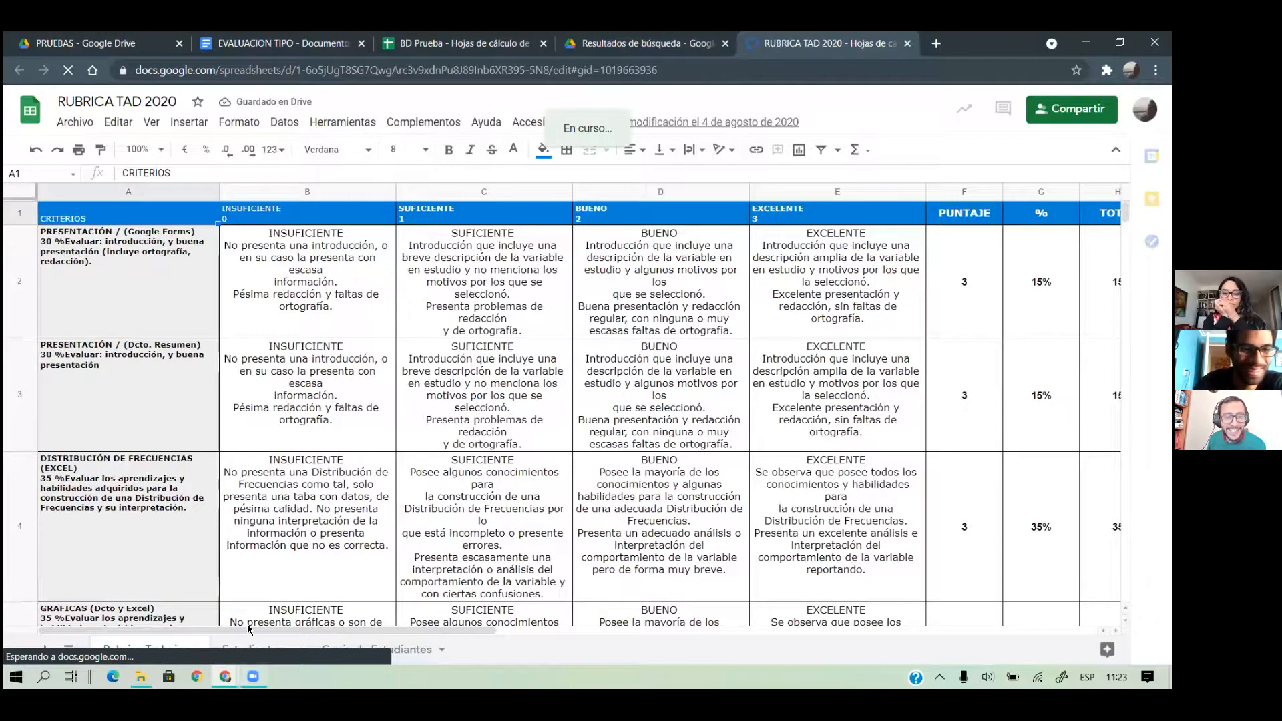
pyautogui.click(246, 638)
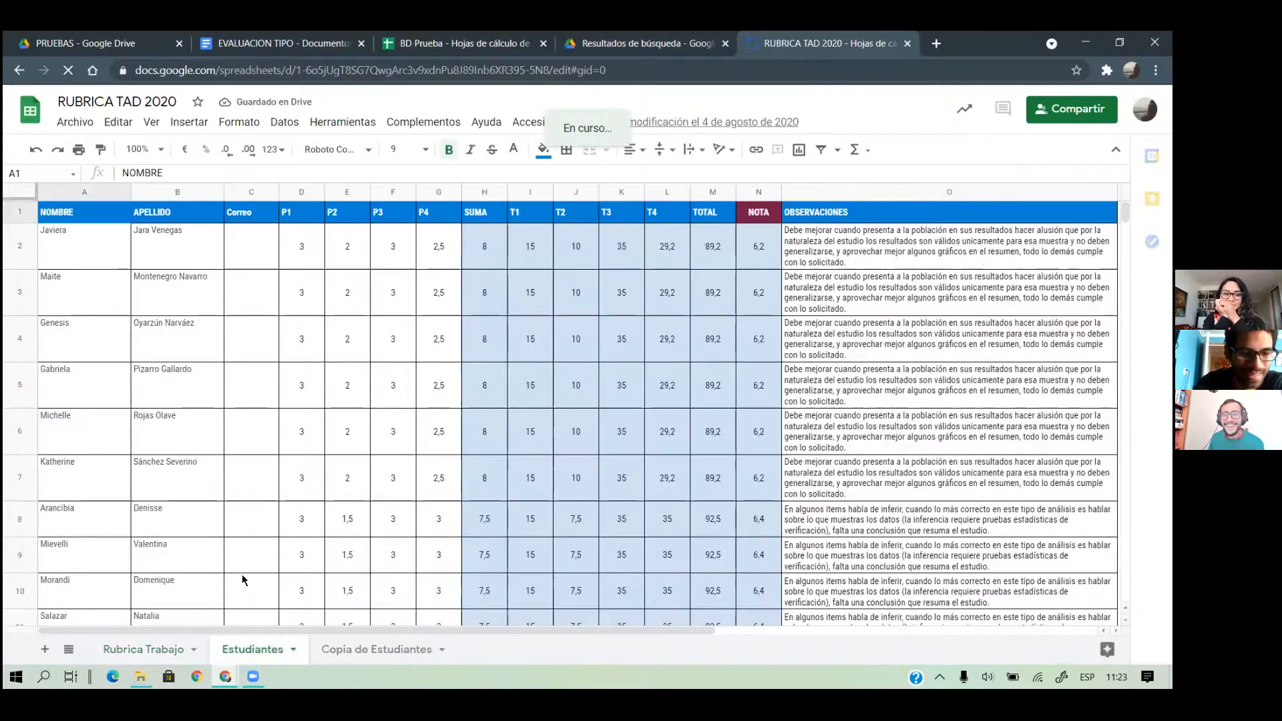
pyautogui.click(160, 649)
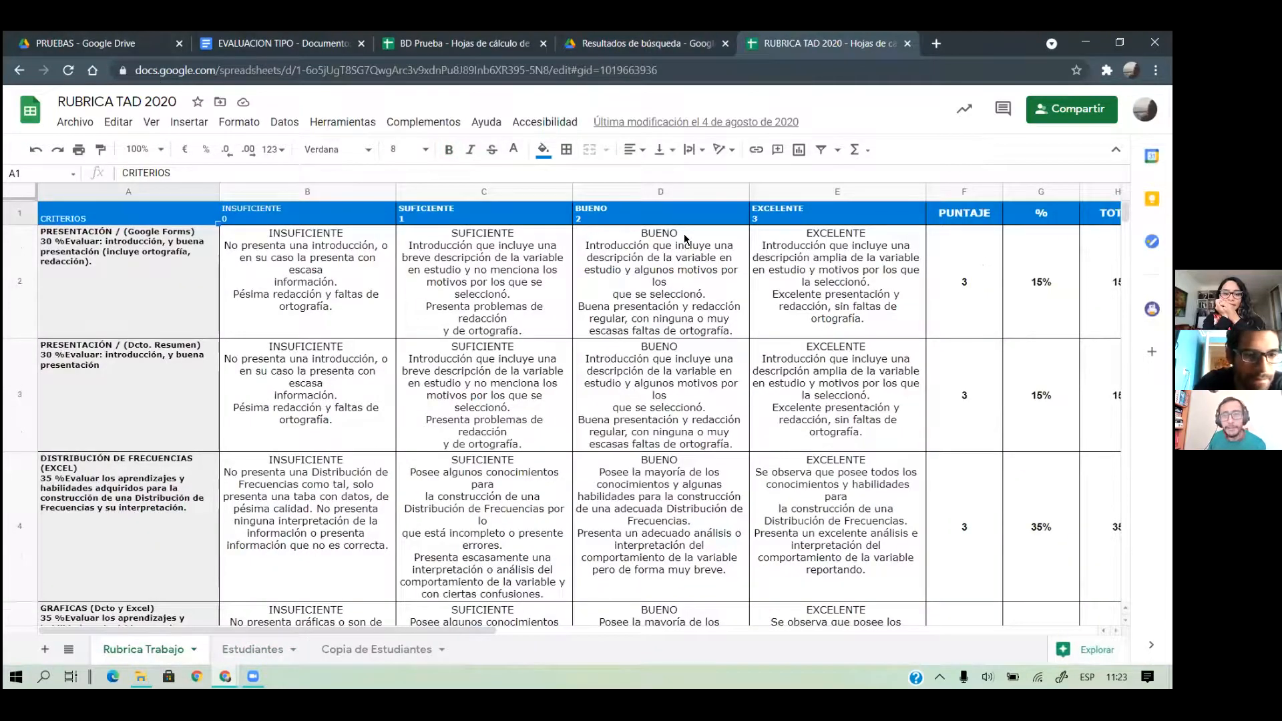
pyautogui.scroll(-3, 244, 417)
pyautogui.hscroll(3, 517, 448)
pyautogui.scroll(1, 585, 431)
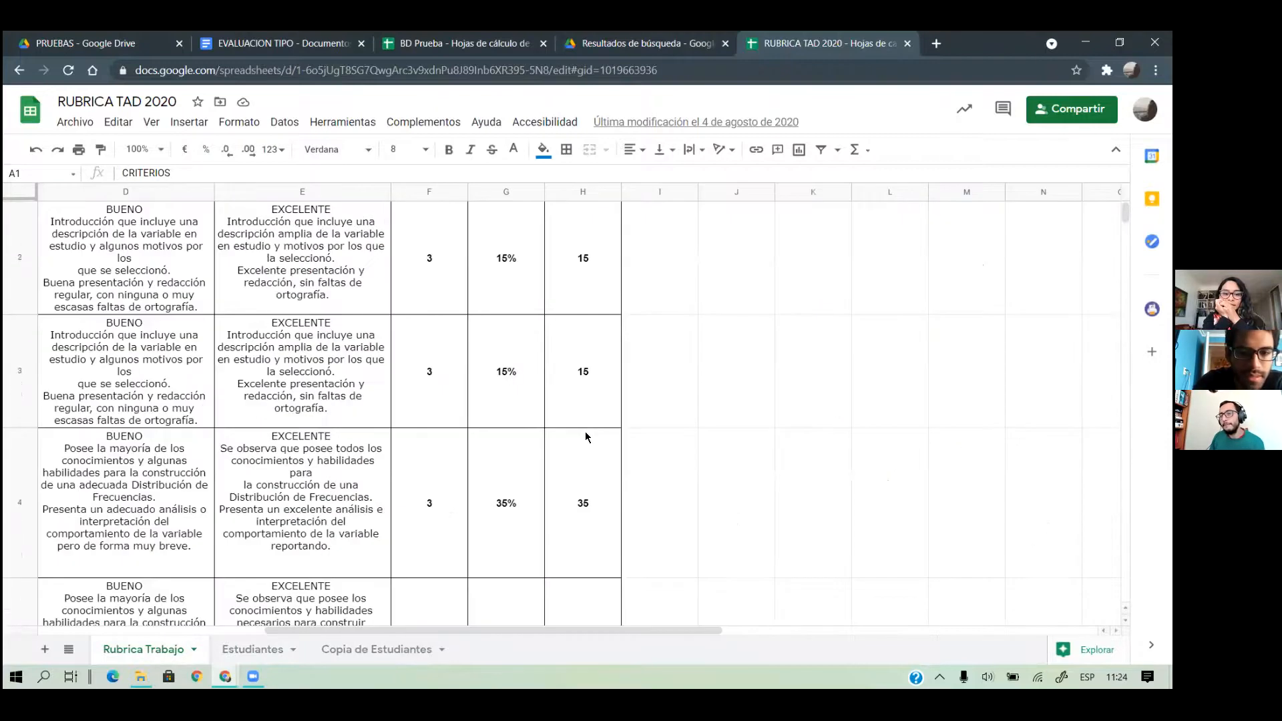
pyautogui.hscroll(-3, 538, 426)
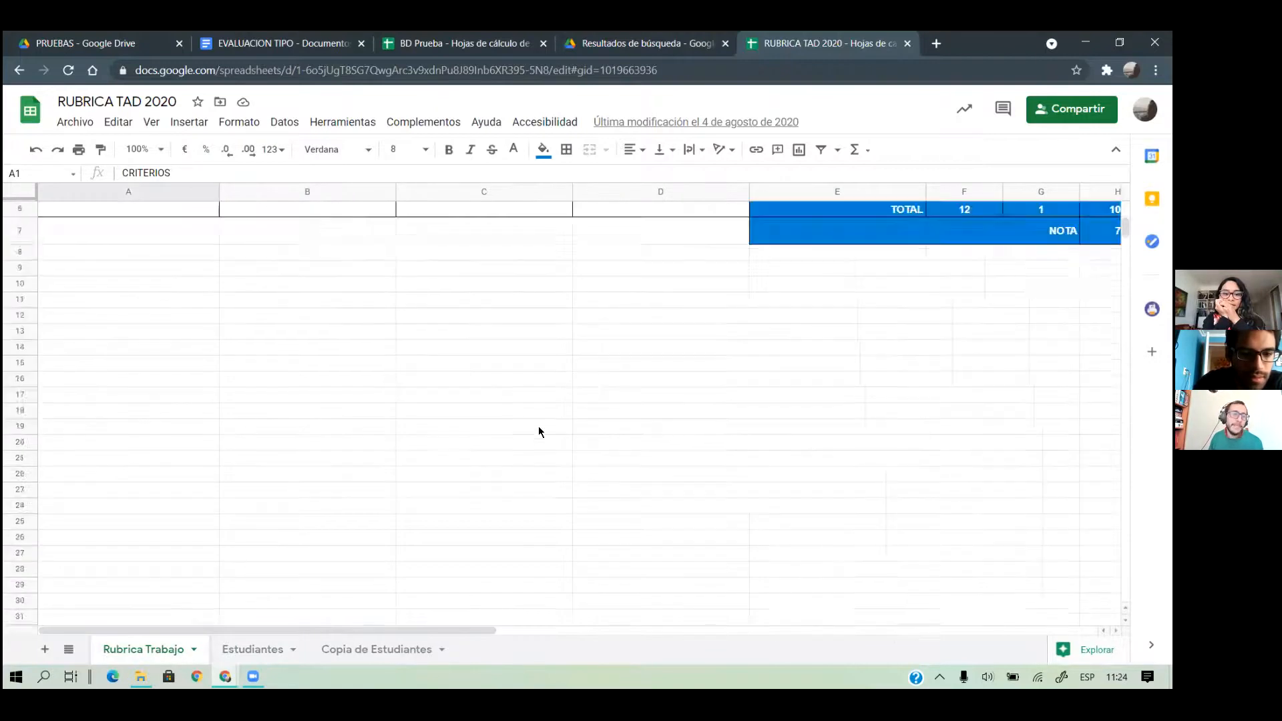
pyautogui.scroll(1, 539, 426)
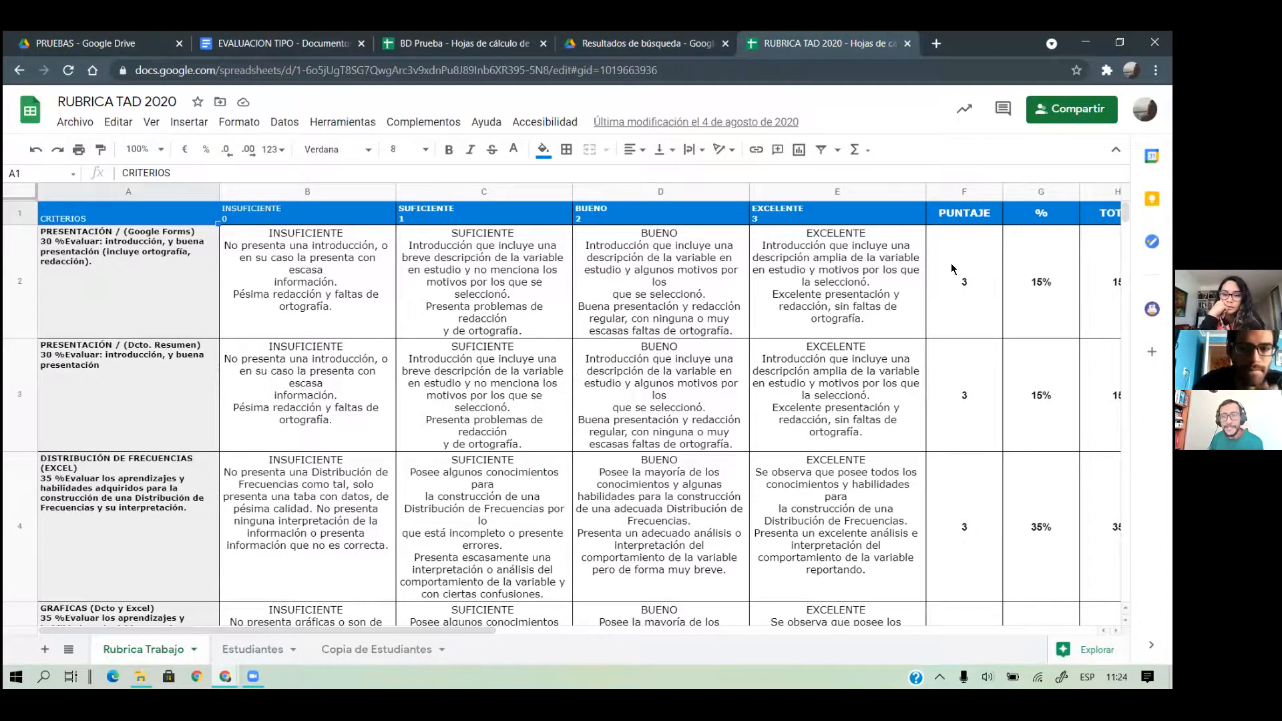
pyautogui.scroll(-5, 958, 274)
pyautogui.scroll(5, 964, 278)
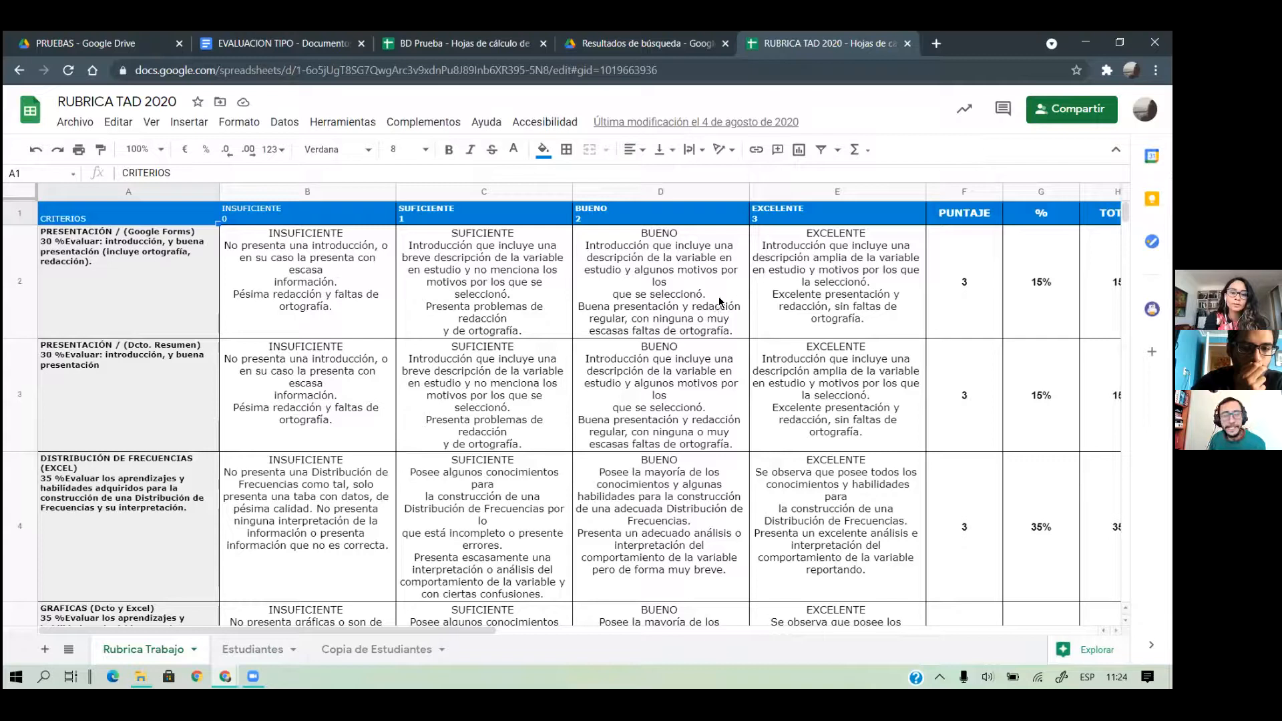
pyautogui.click(258, 643)
pyautogui.click(125, 653)
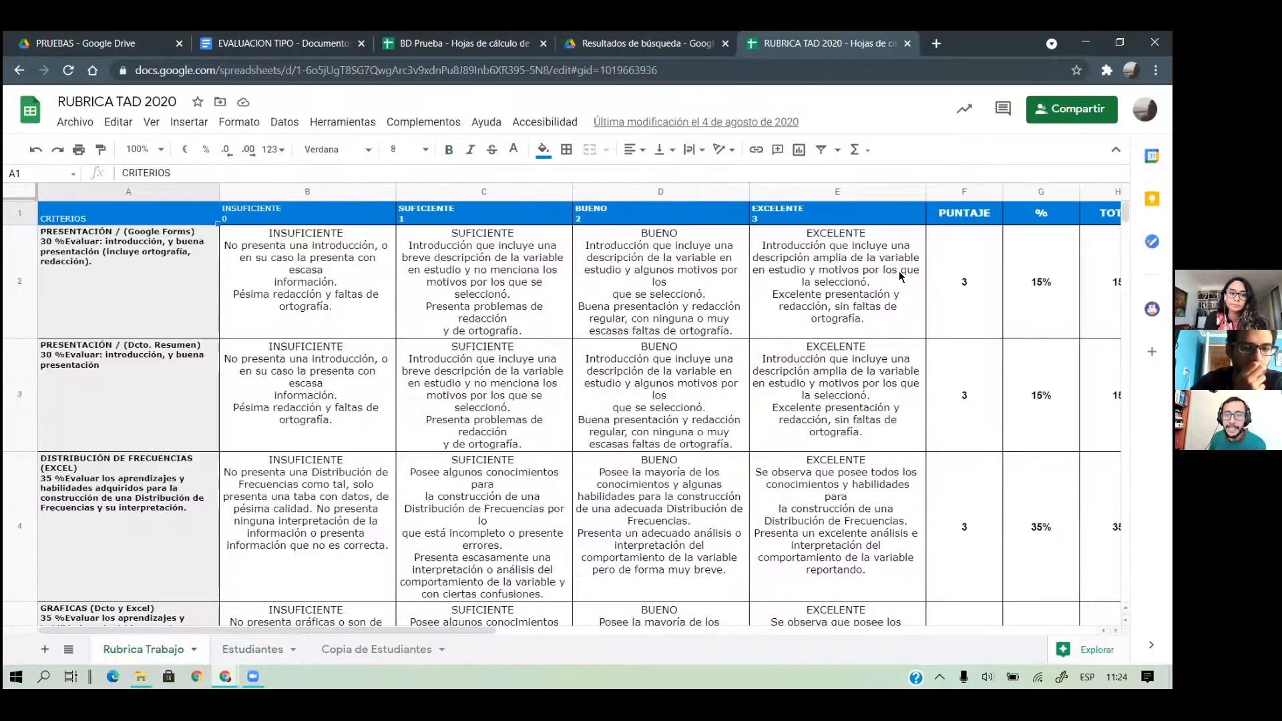
pyautogui.click(252, 649)
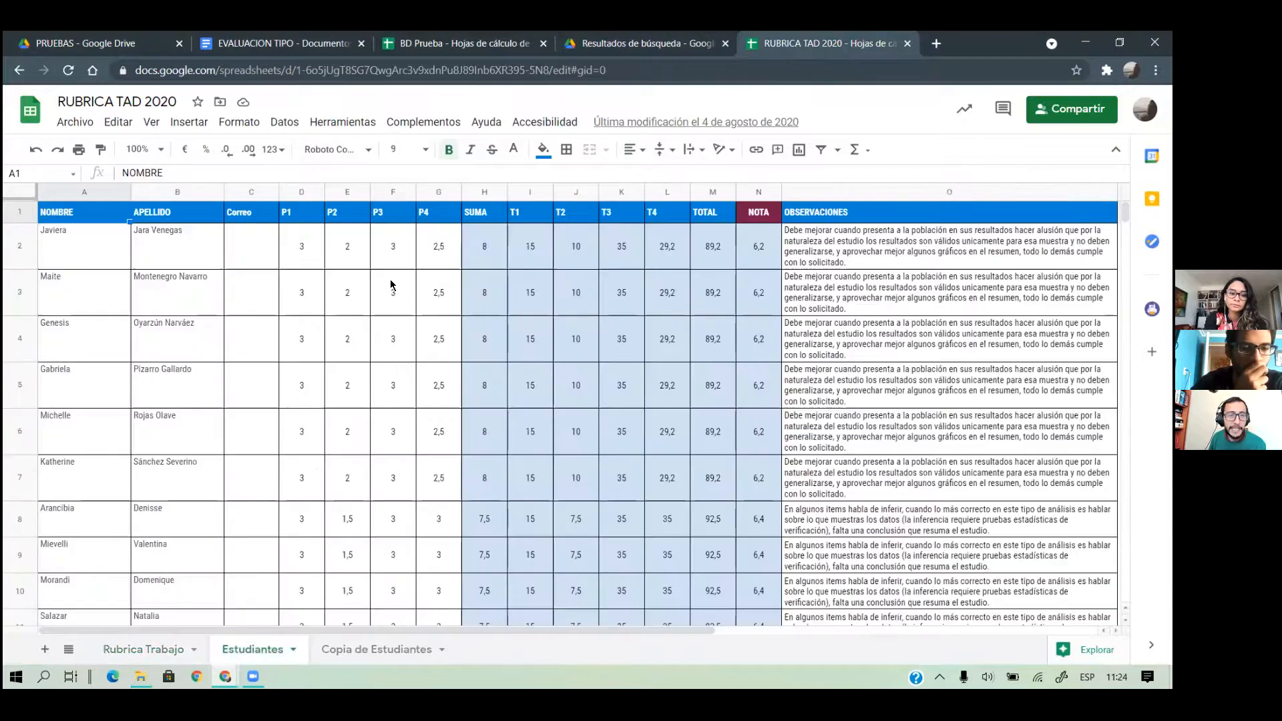
pyautogui.moveTo(287, 261); pyautogui.dragTo(434, 257)
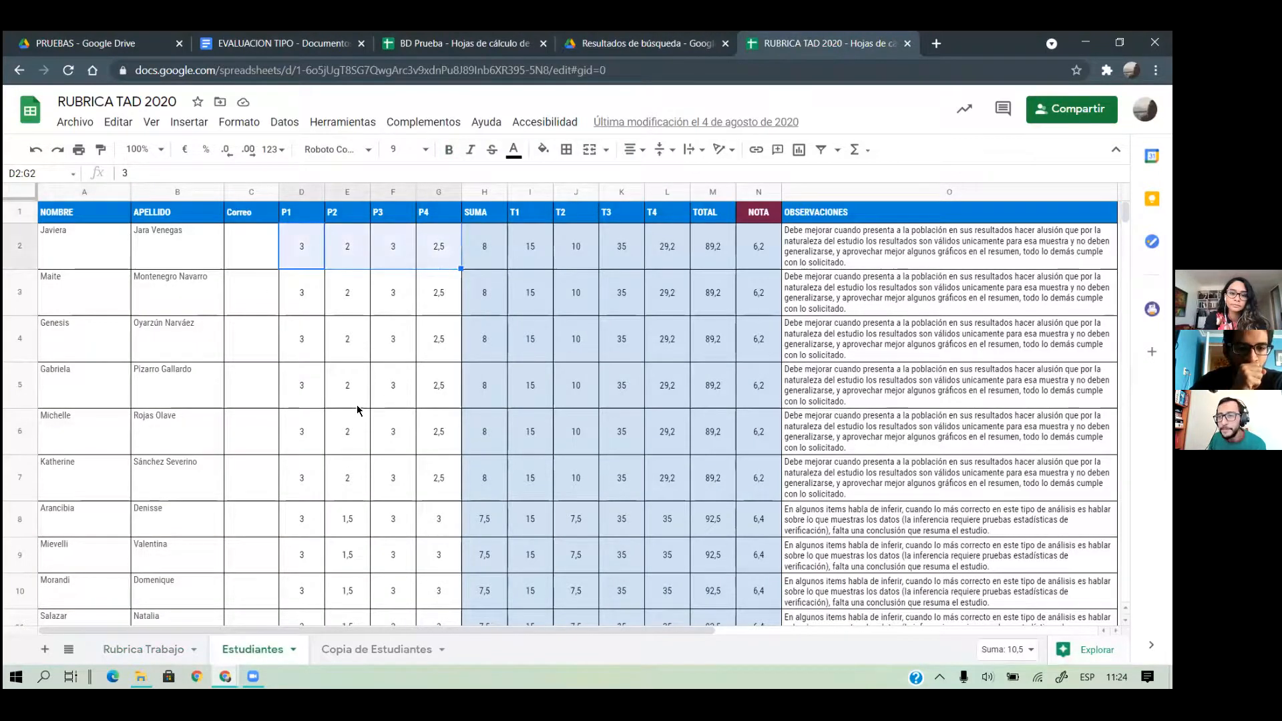
pyautogui.click(833, 328)
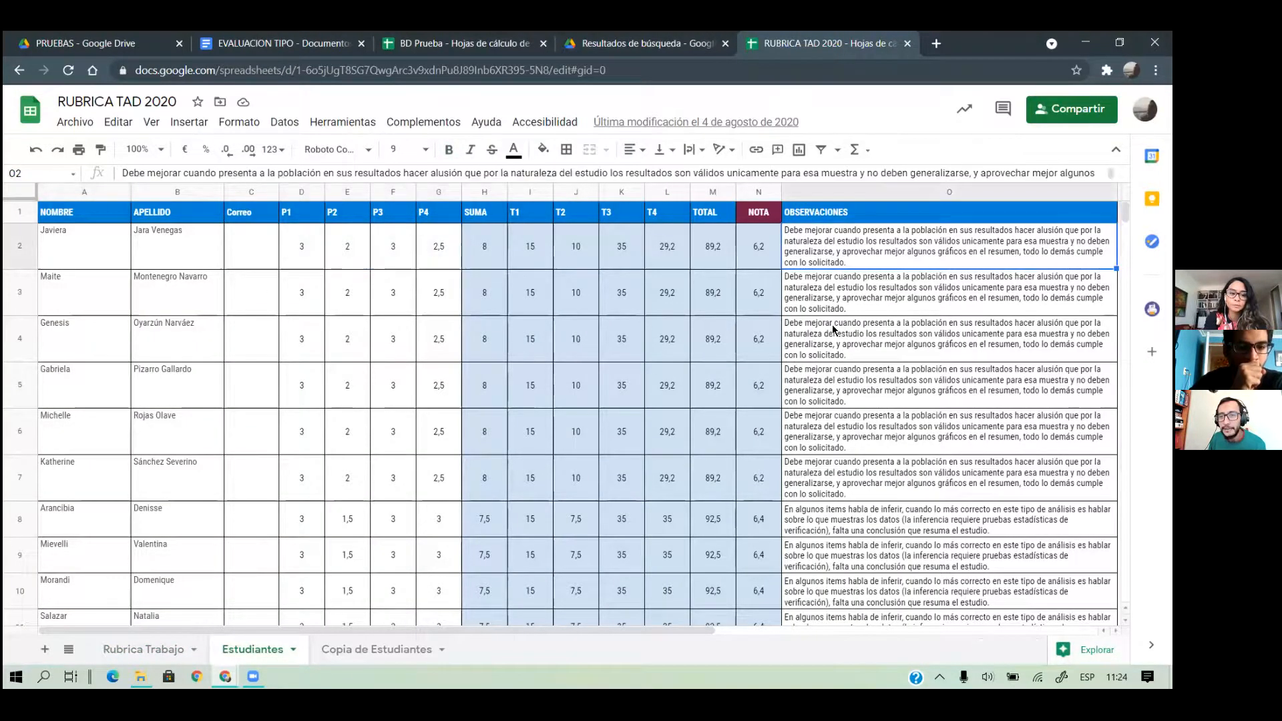
pyautogui.hscroll(5, 743, 428)
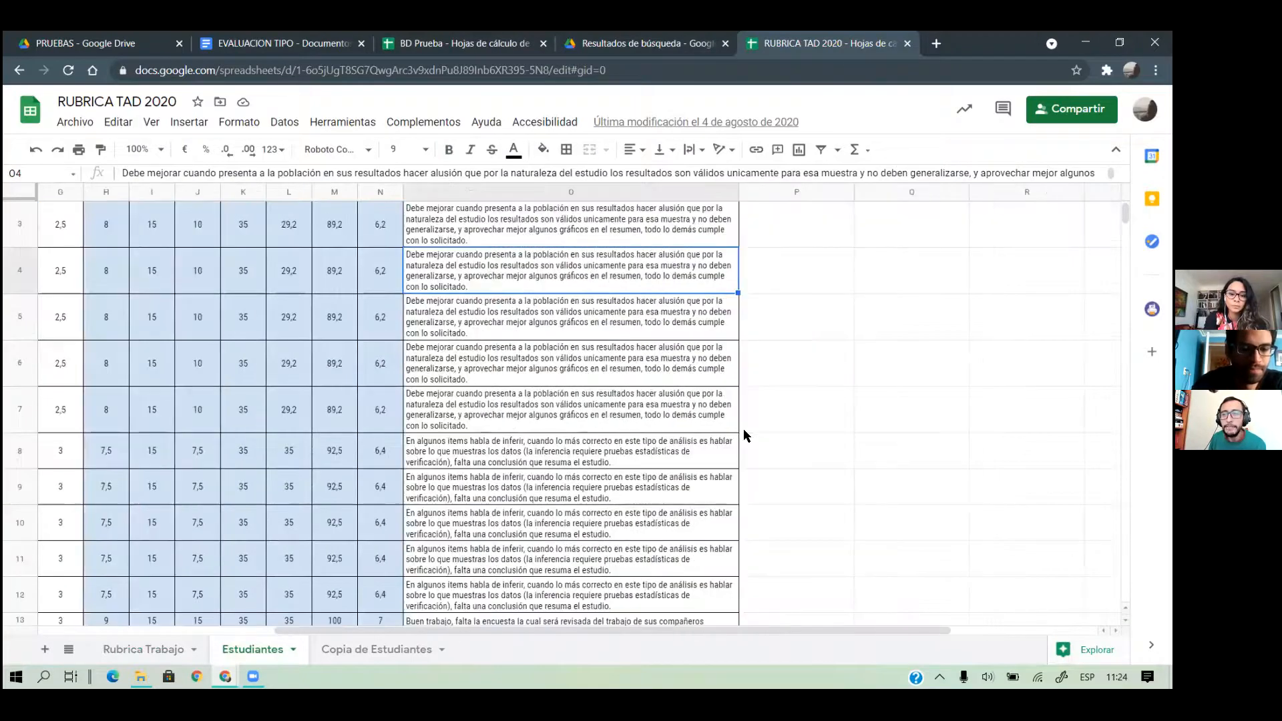
pyautogui.scroll(-20, 745, 433)
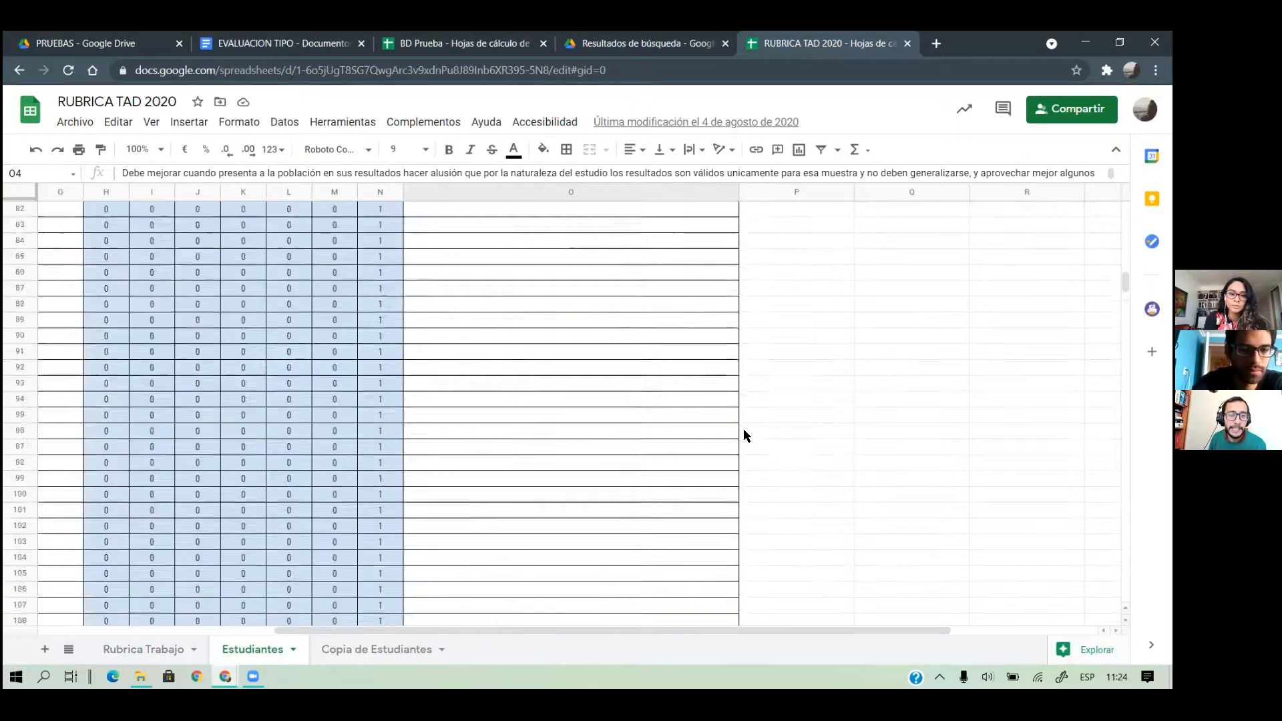
pyautogui.scroll(15, 746, 435)
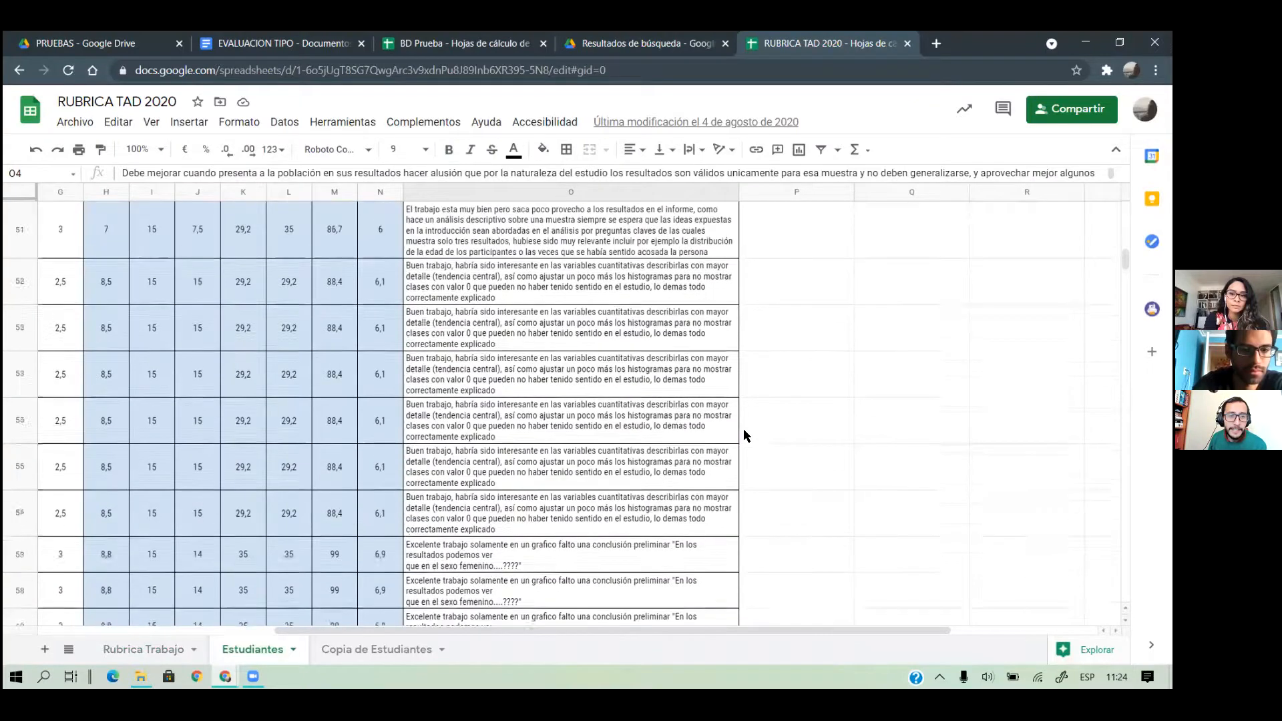
pyautogui.scroll(3, 746, 436)
pyautogui.hscroll(-6, 746, 436)
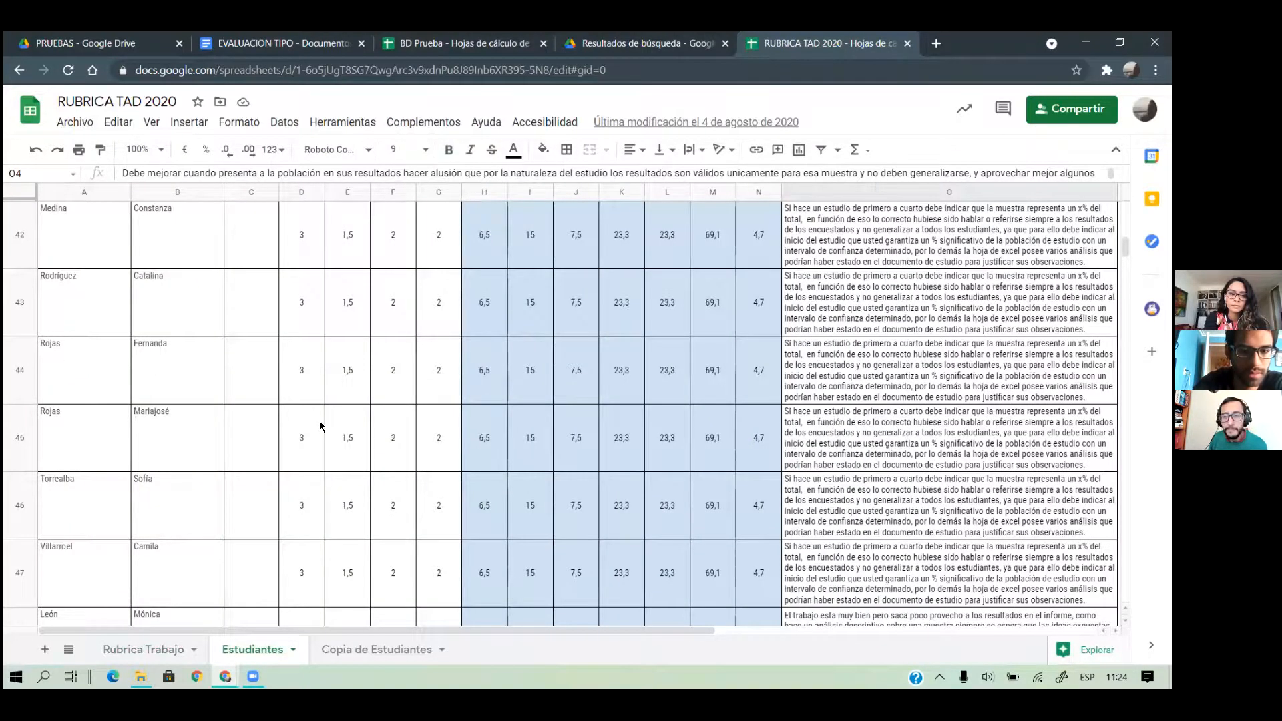
pyautogui.click(348, 647)
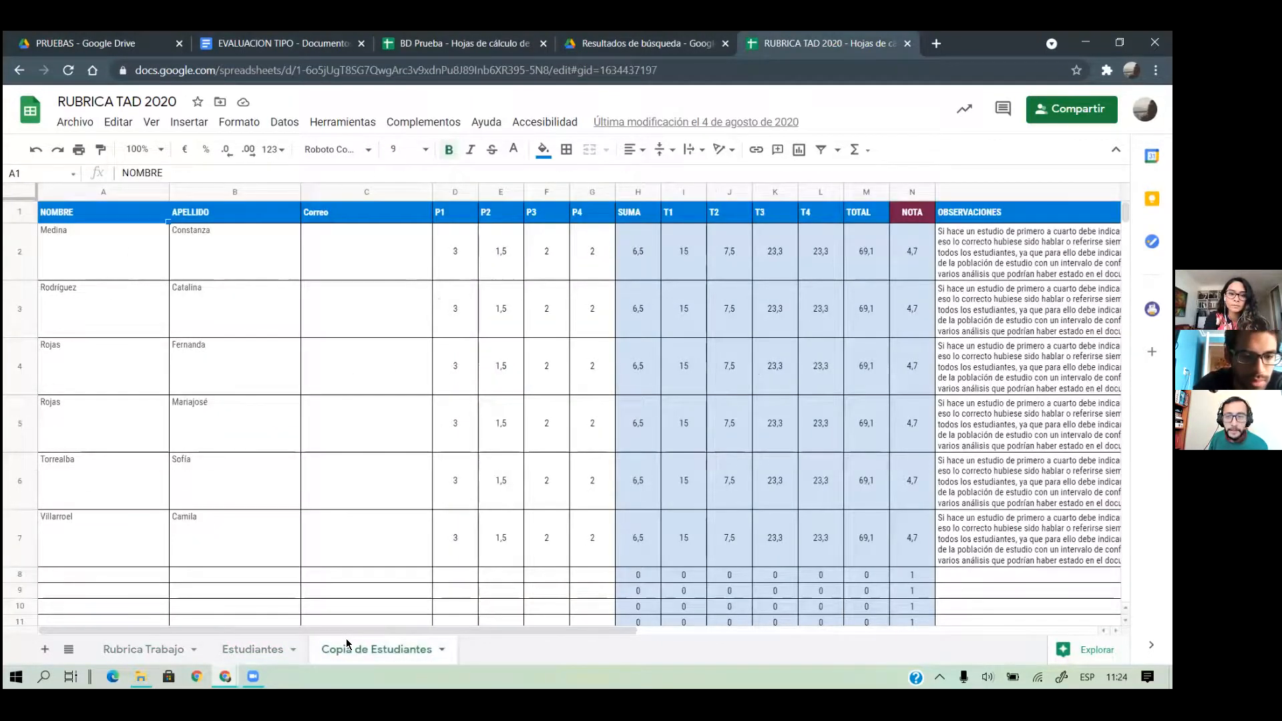
pyautogui.click(132, 655)
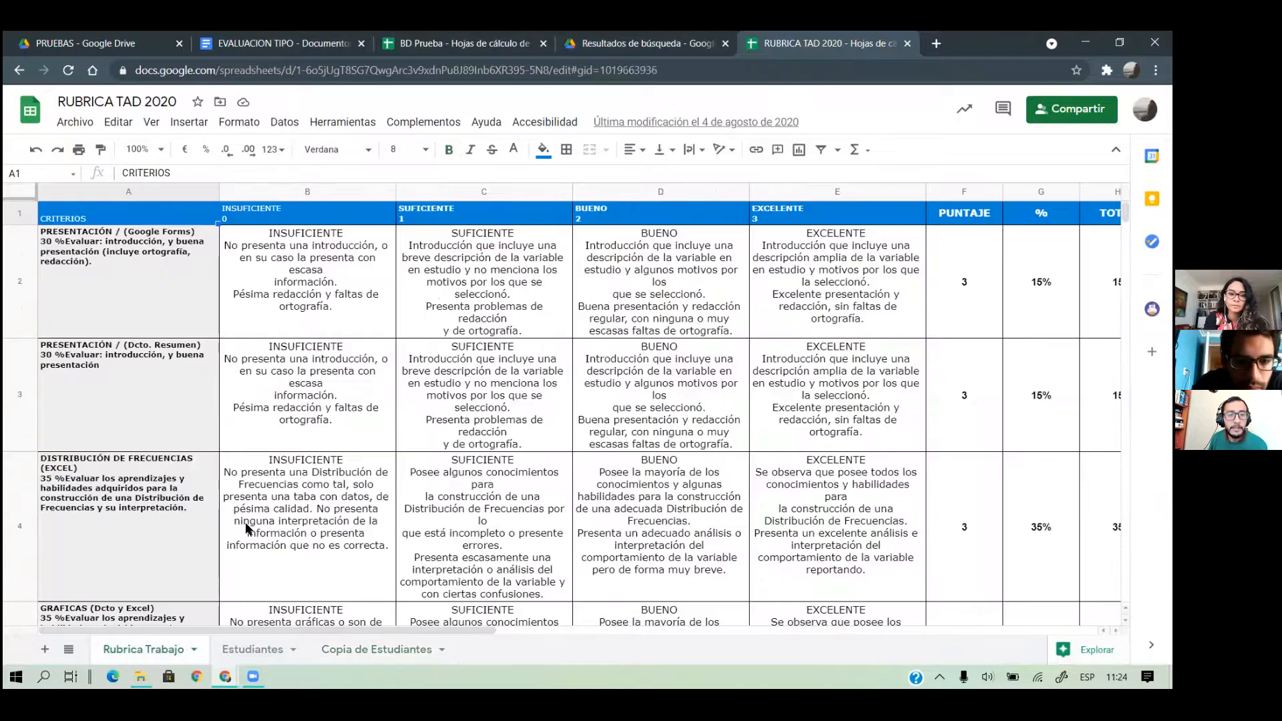
pyautogui.click(229, 645)
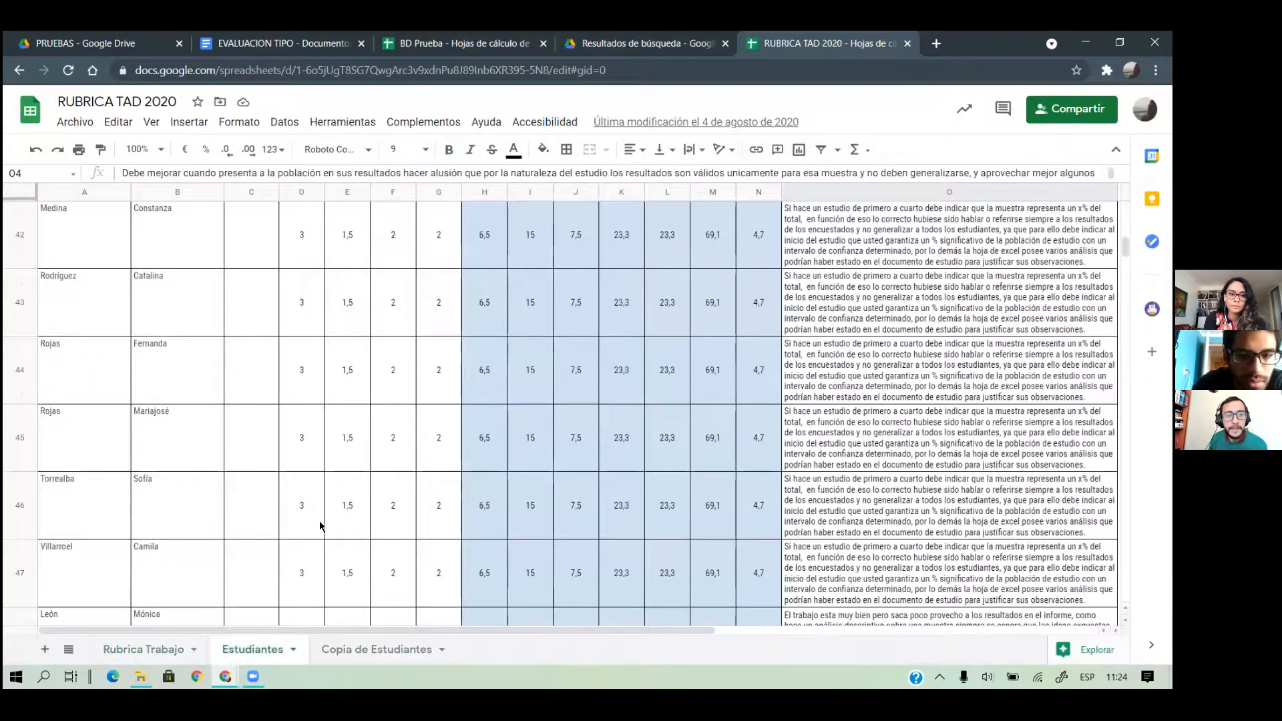
pyautogui.scroll(15, 320, 527)
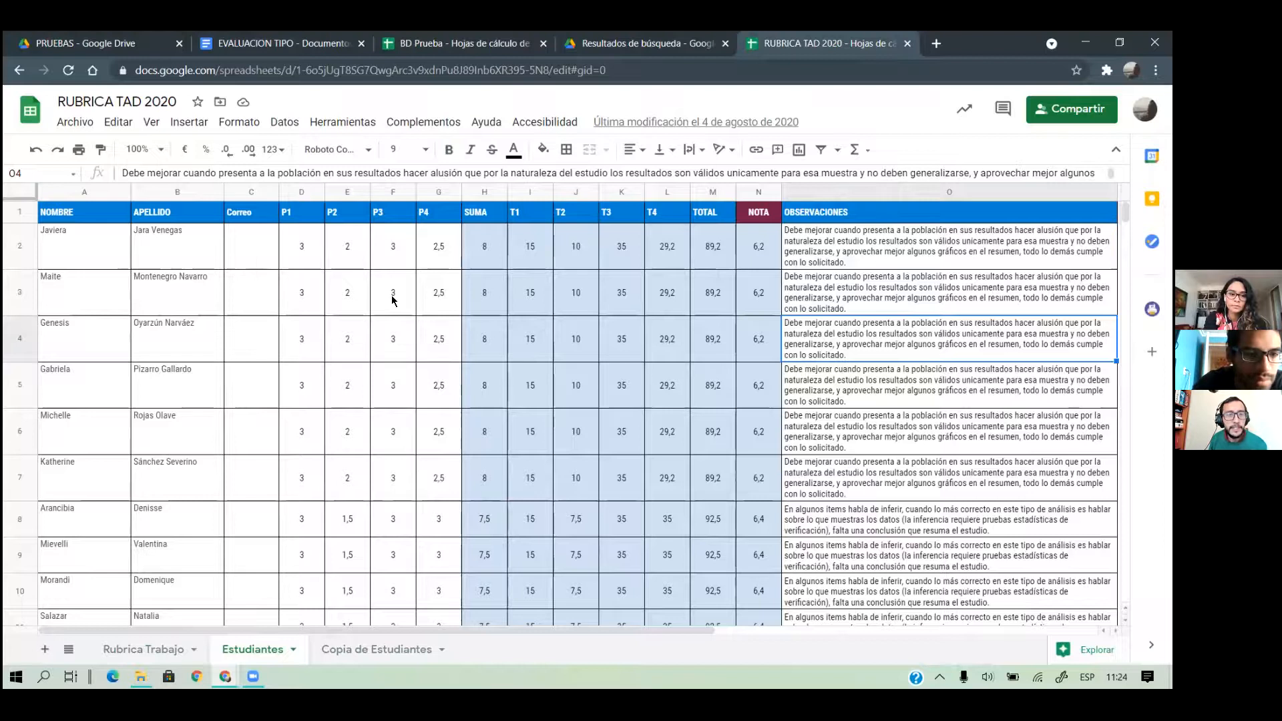
pyautogui.click(534, 239)
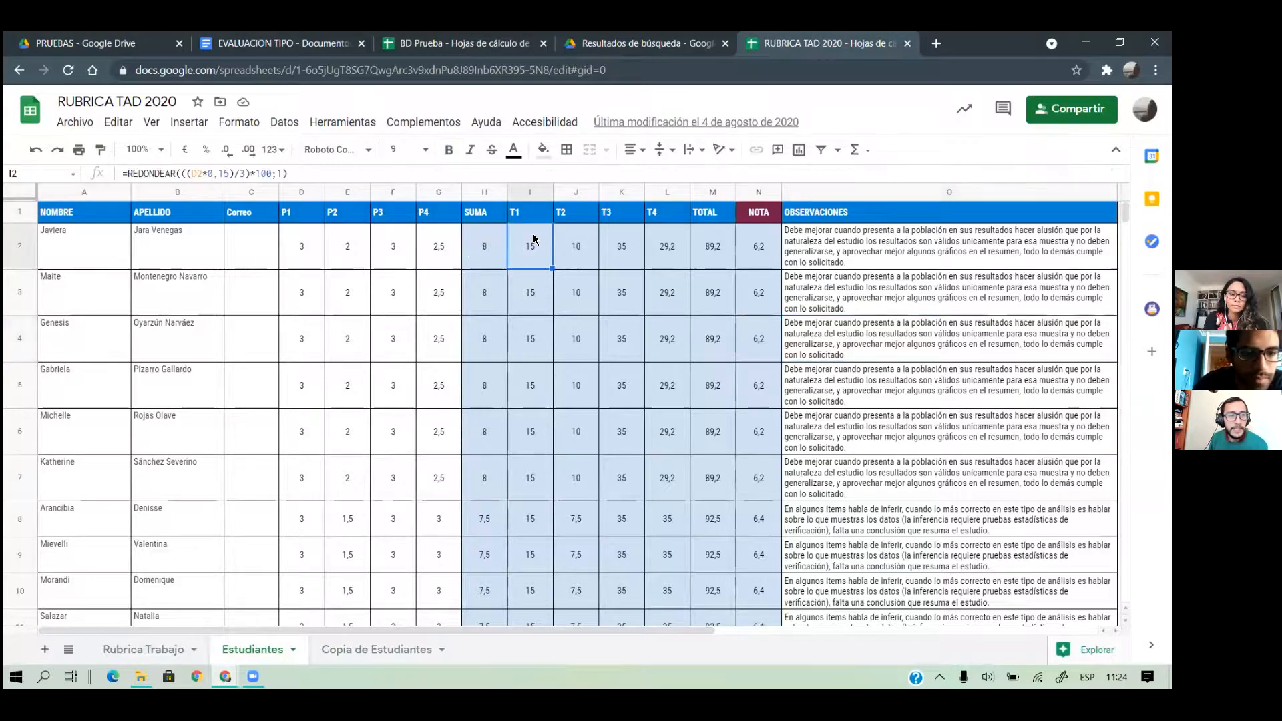
pyautogui.moveTo(293, 242); pyautogui.dragTo(395, 252)
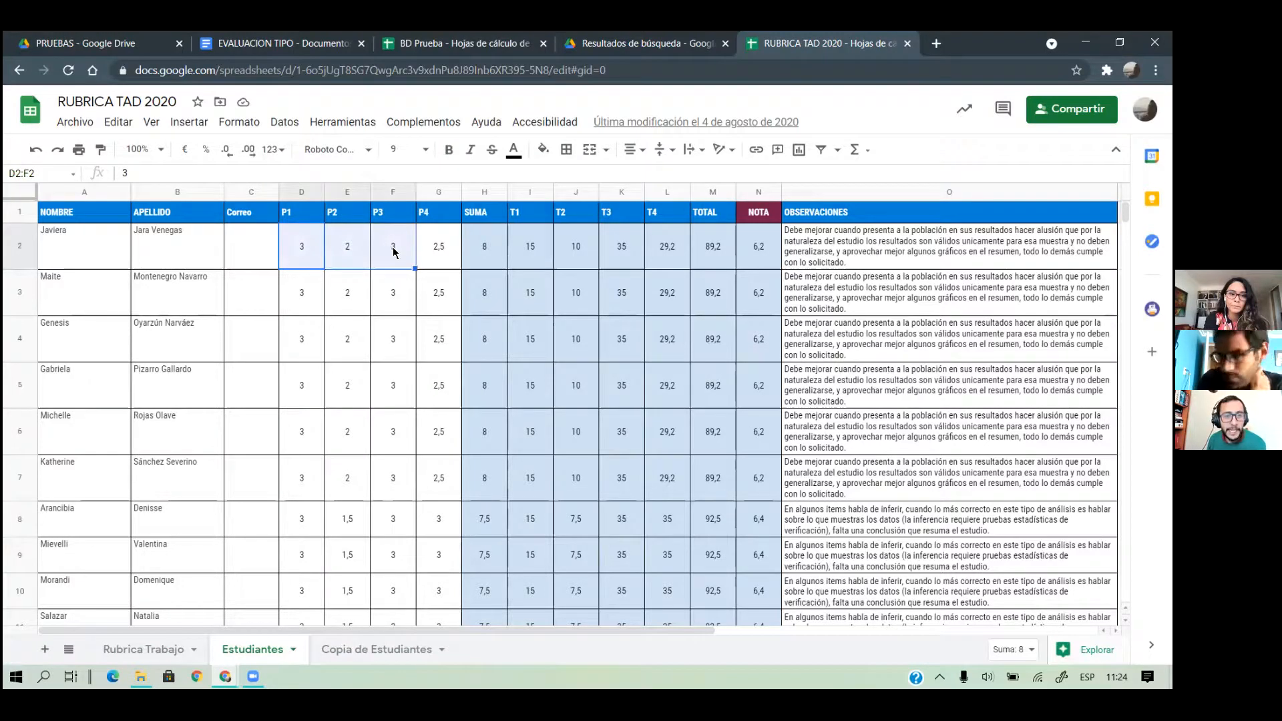
pyautogui.click(532, 252)
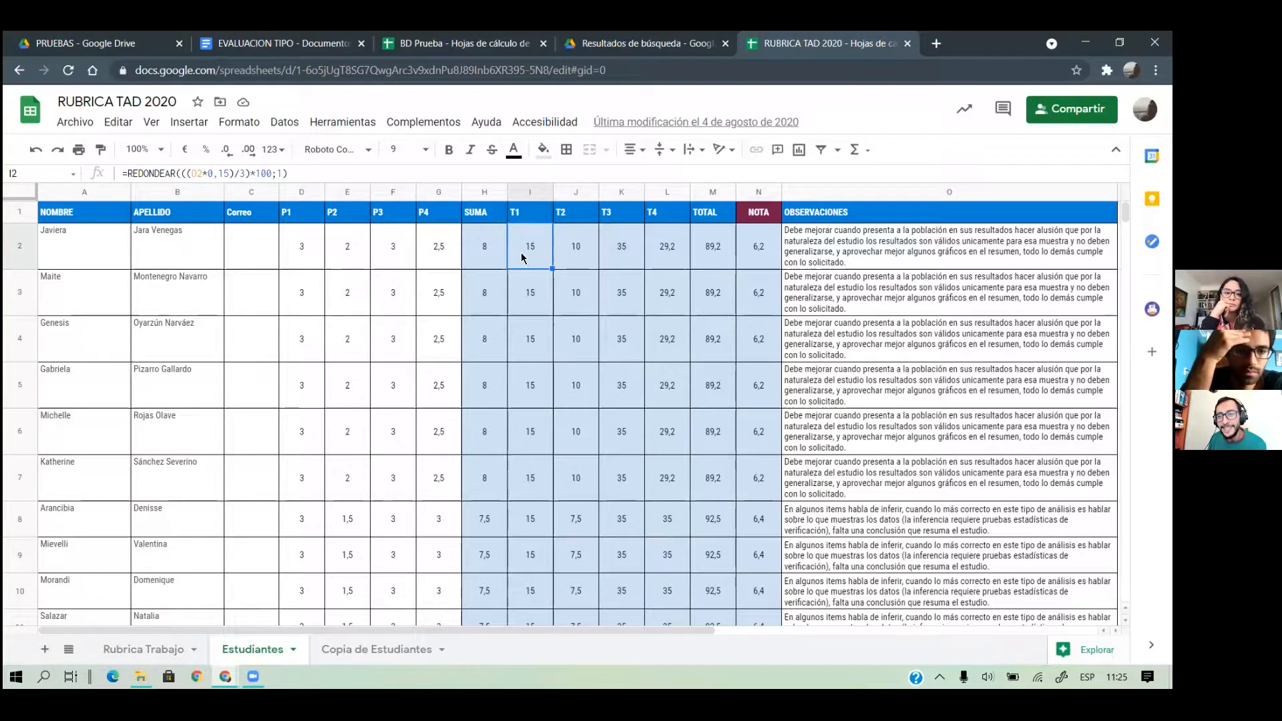
pyautogui.moveTo(301, 260); pyautogui.dragTo(681, 259)
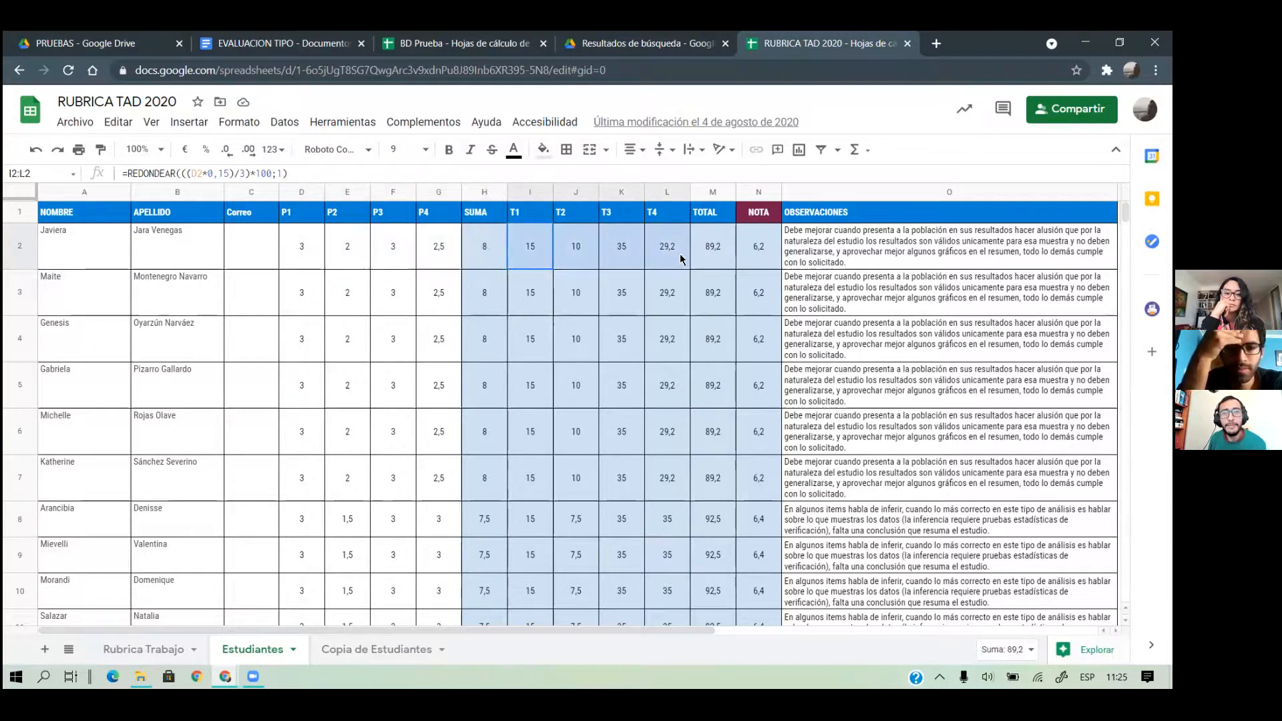
pyautogui.click(756, 258)
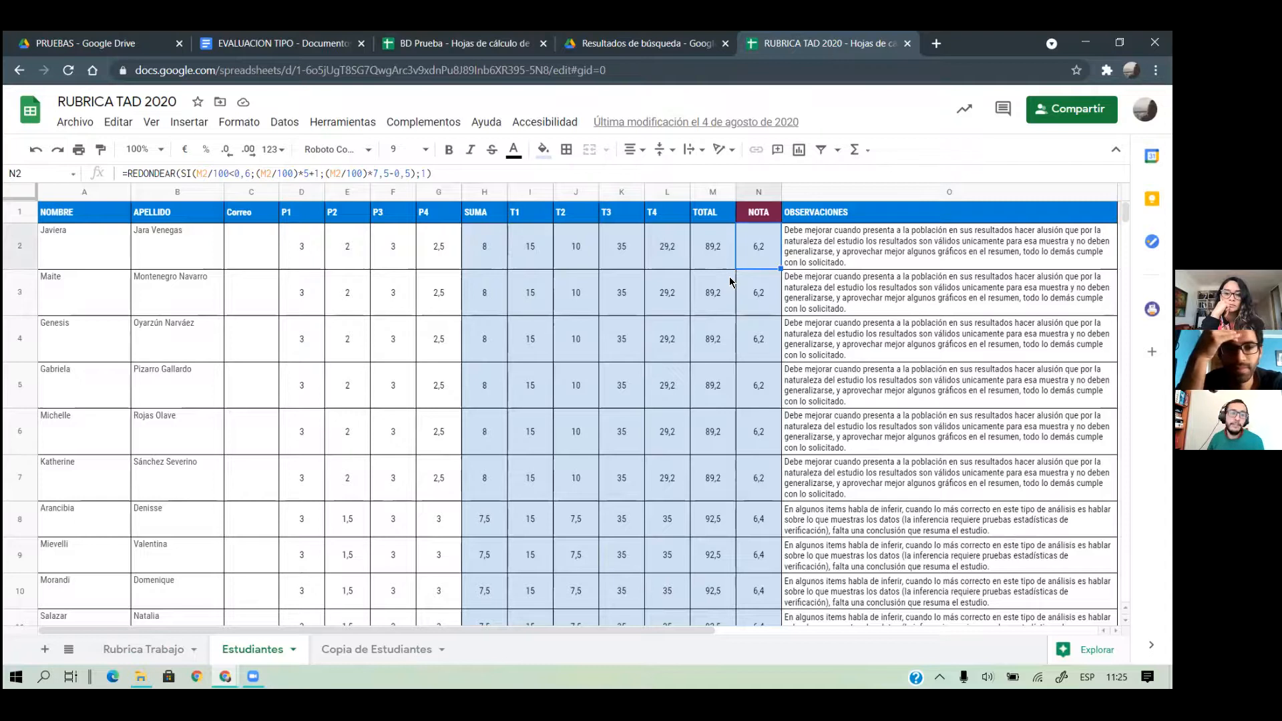
# Open the parent folder ESTADÍSTICA DESCRIPTIVA CON JASP in a new tab, then return to RUBRICA TAD 2020
pyautogui.click(219, 101)
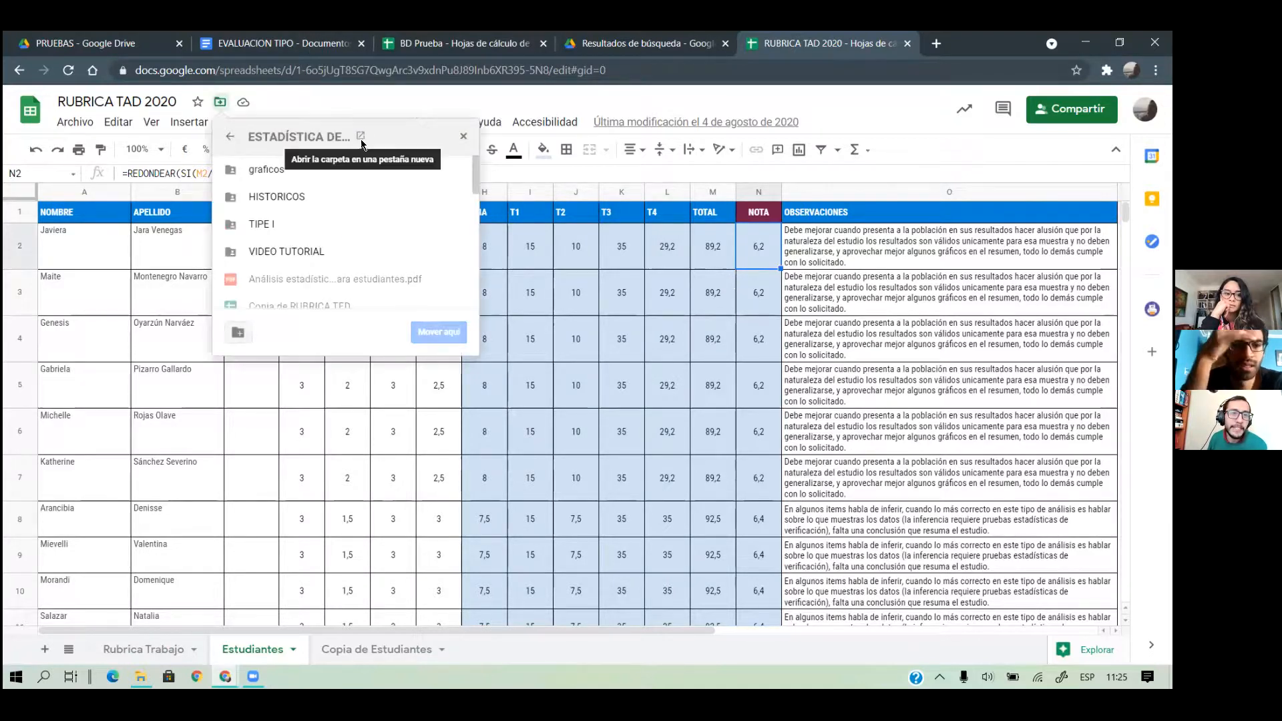
pyautogui.click(361, 136)
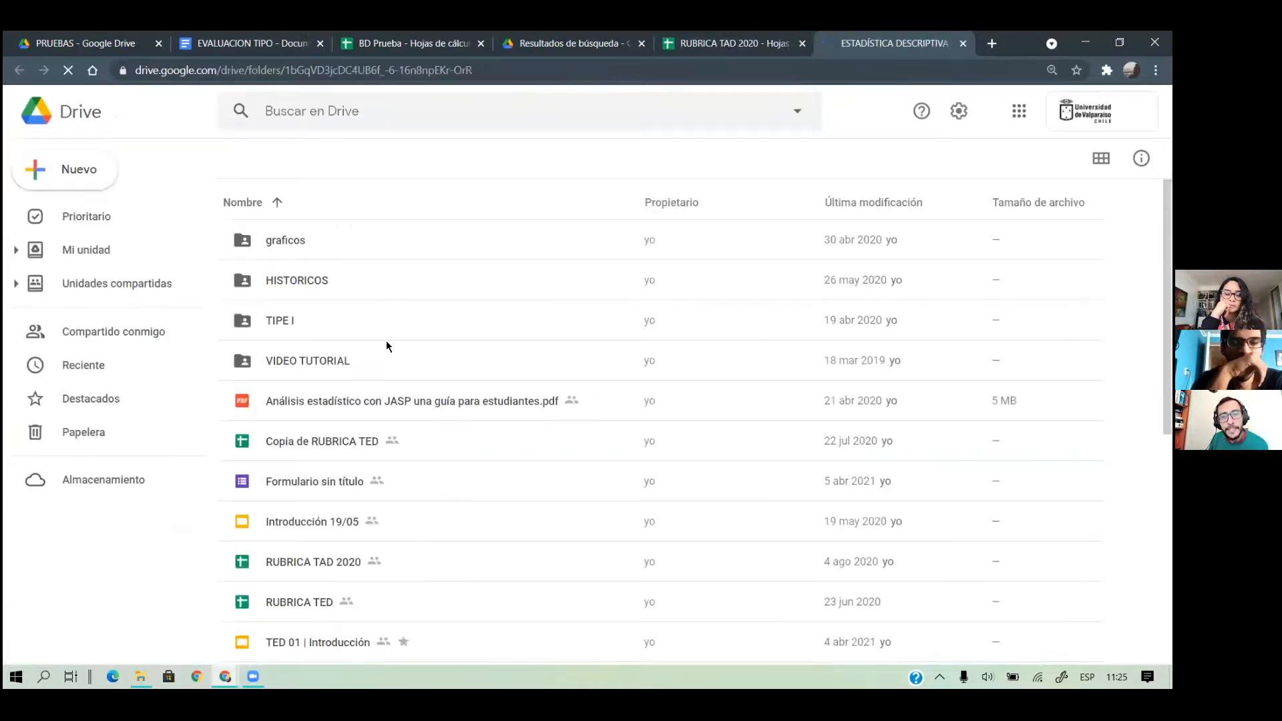
pyautogui.scroll(-7, 387, 346)
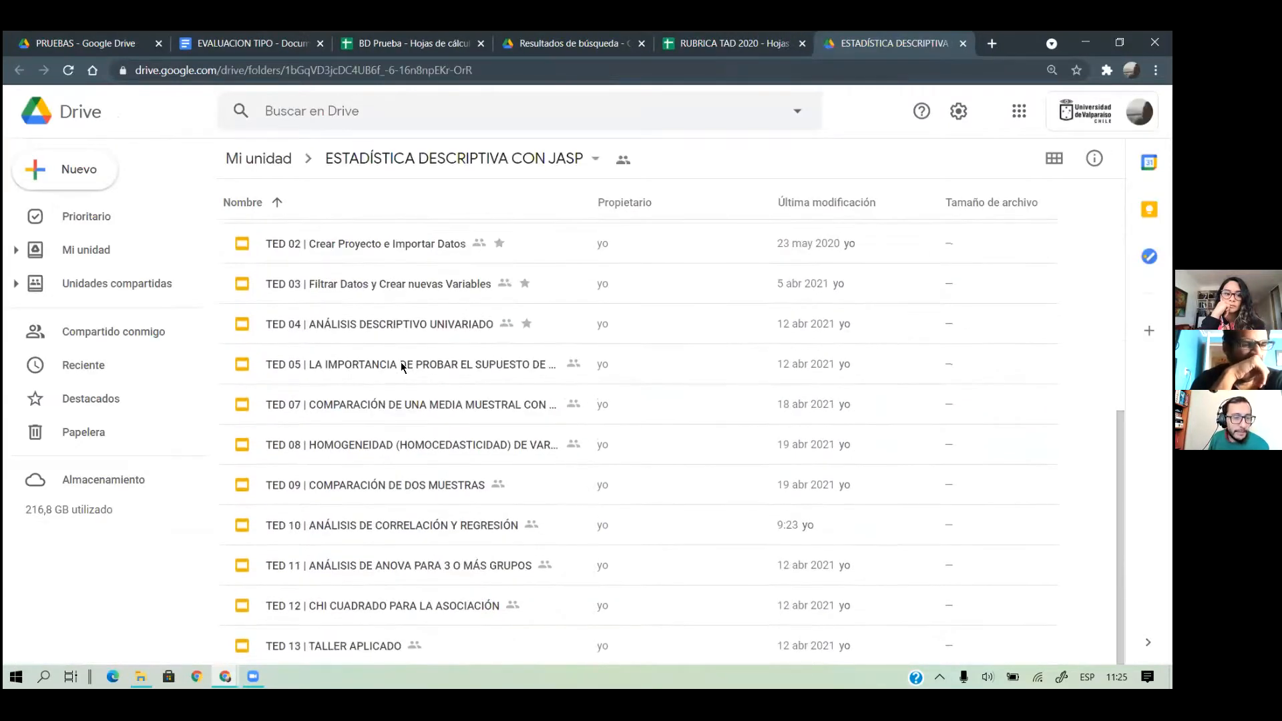
pyautogui.scroll(7, 403, 366)
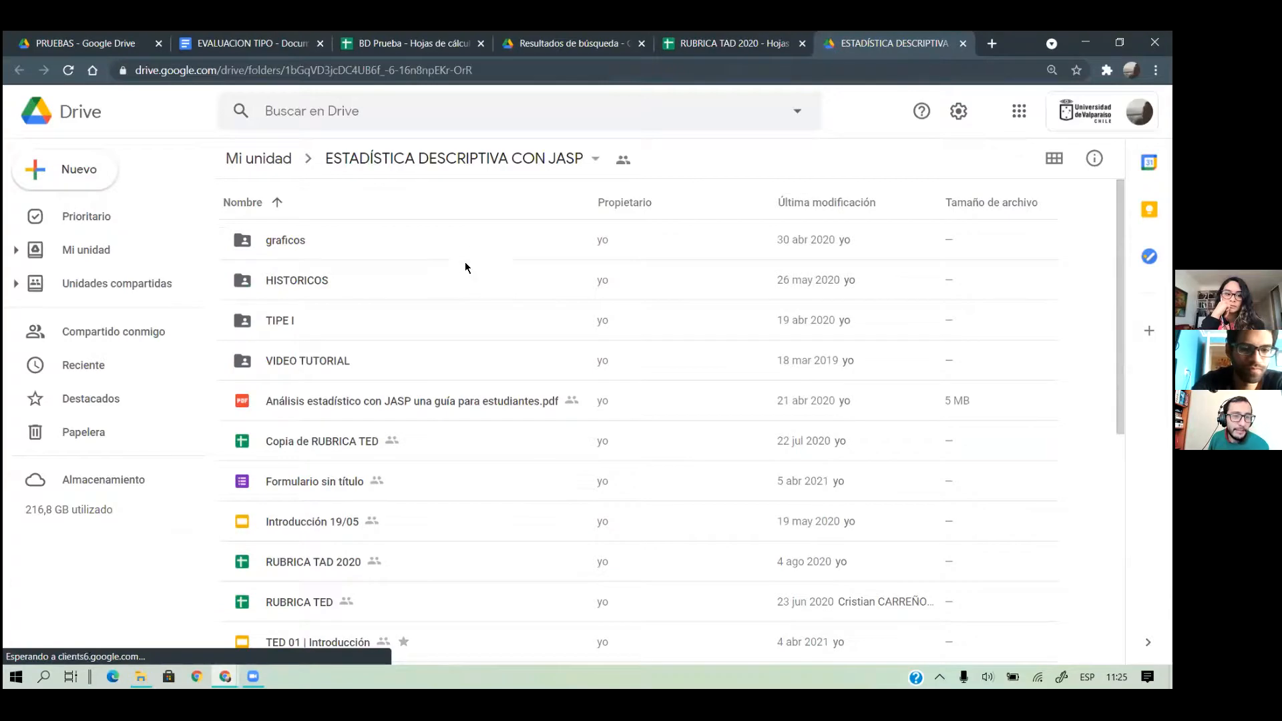
pyautogui.click(733, 46)
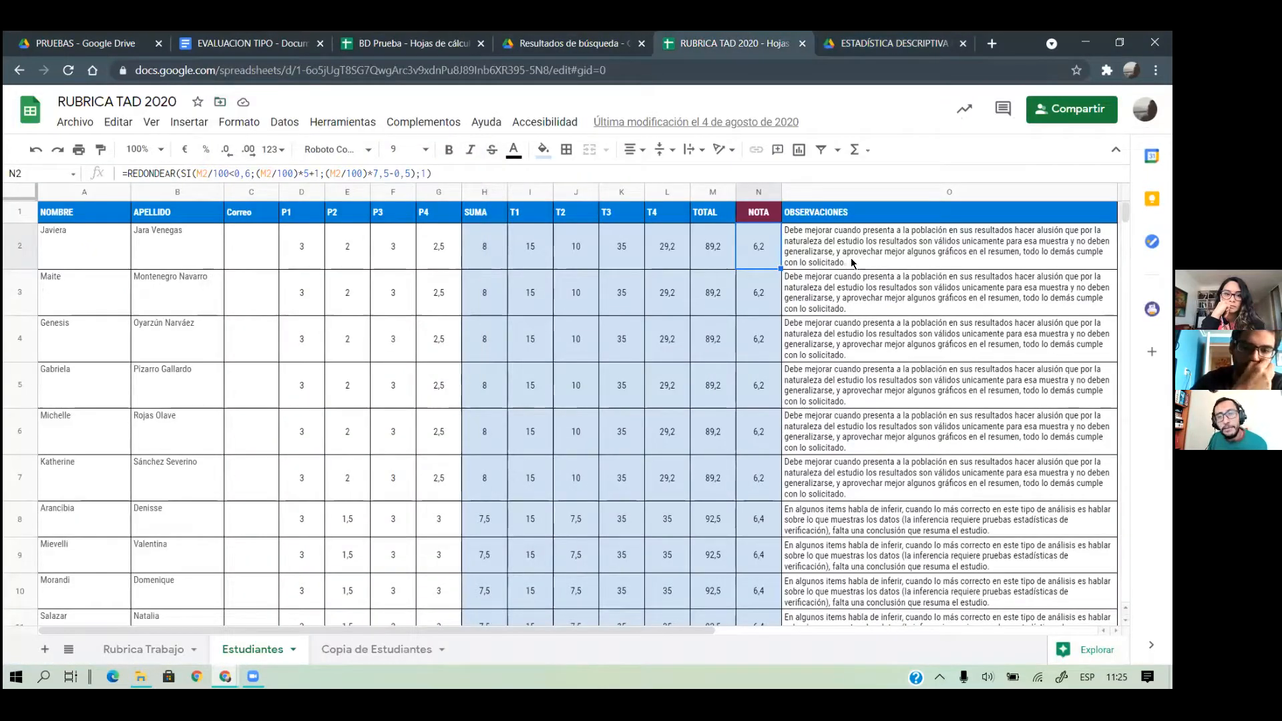
# Review the Rubrica Trabajo criteria totalling 100 for NOTA 7, then go to the ESTADÍSTICA DESCRIPTIVA CON JASP folder
pyautogui.click(98, 651)
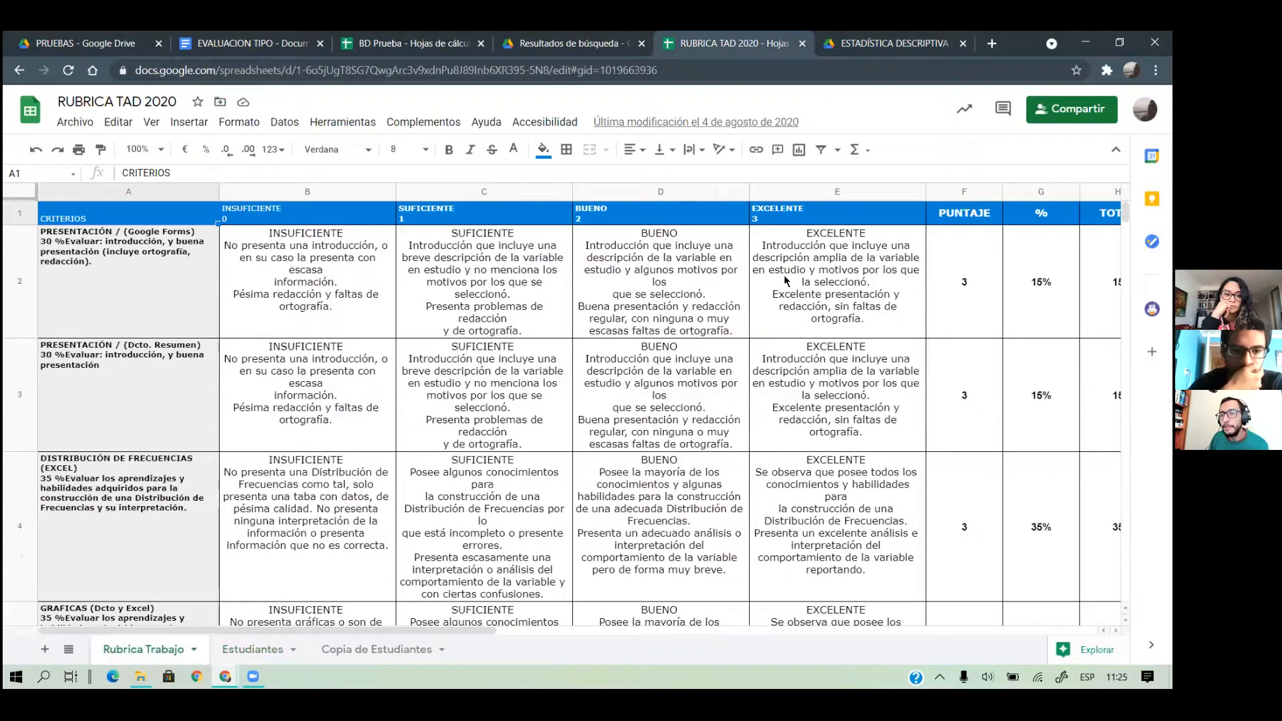
pyautogui.scroll(-3, 795, 304)
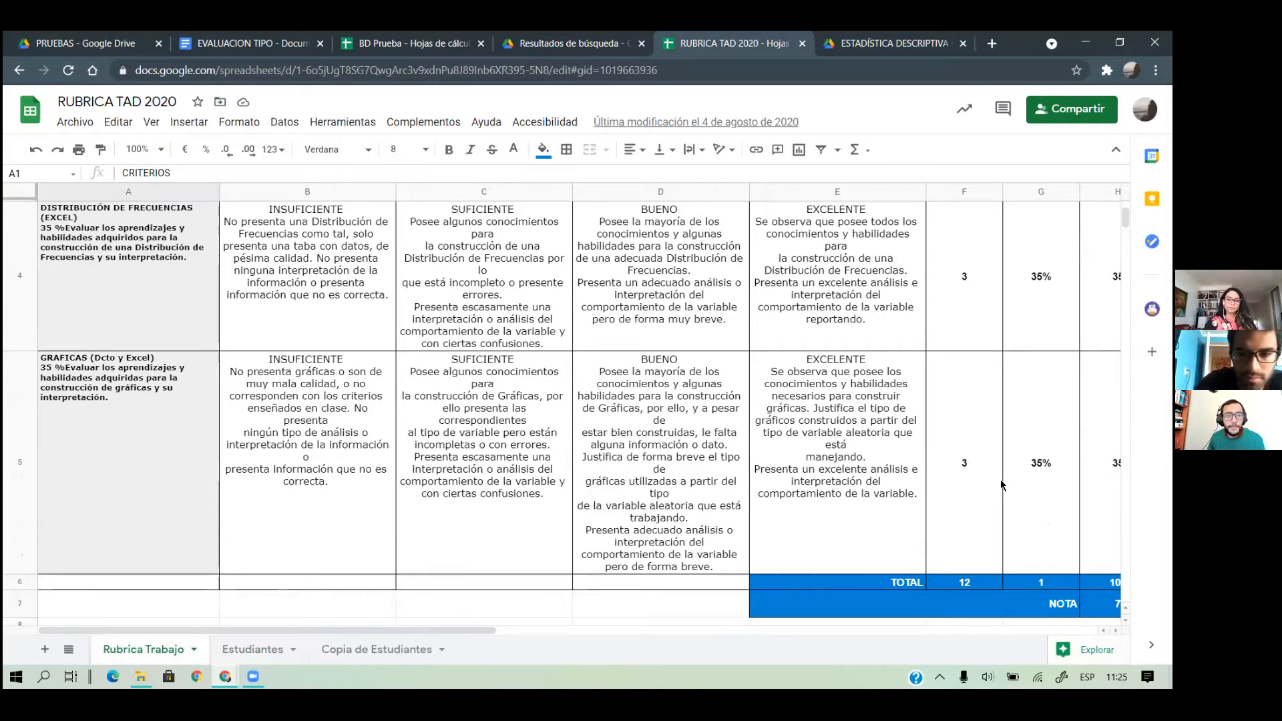
pyautogui.scroll(4, 1001, 485)
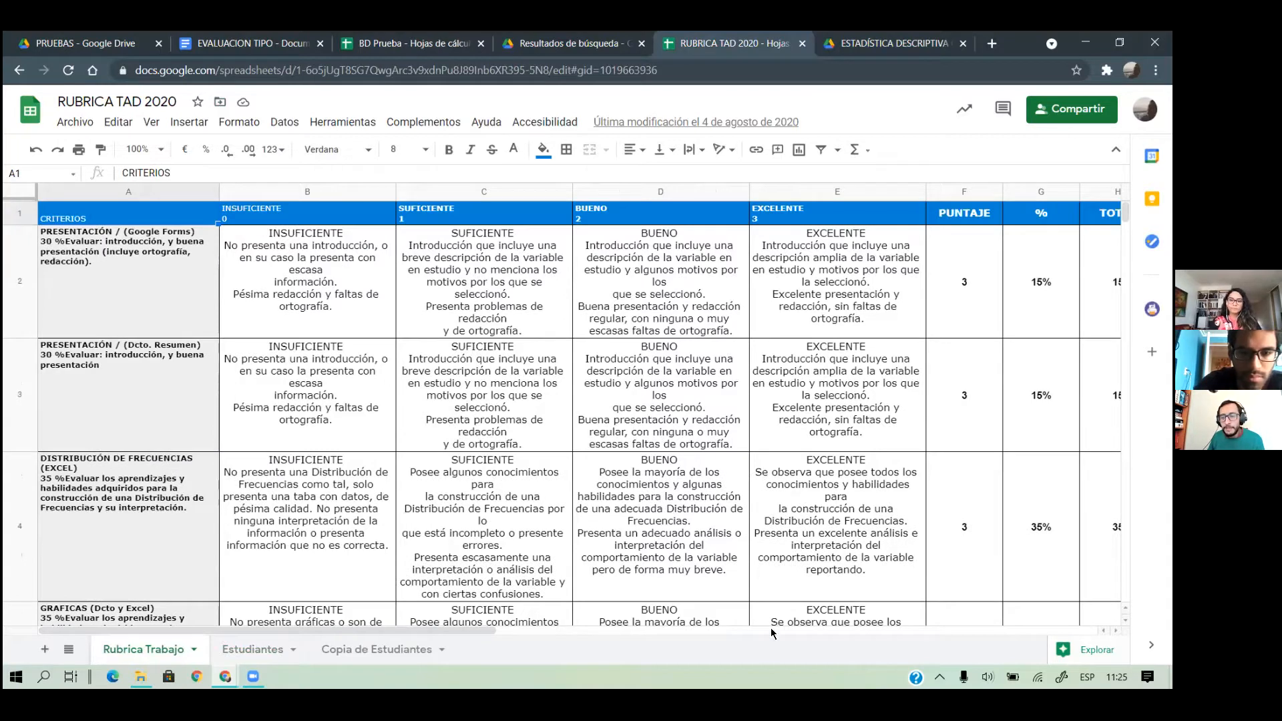
pyautogui.moveTo(464, 631); pyautogui.dragTo(687, 631)
pyautogui.scroll(-10, 681, 334)
pyautogui.scroll(10, 401, 334)
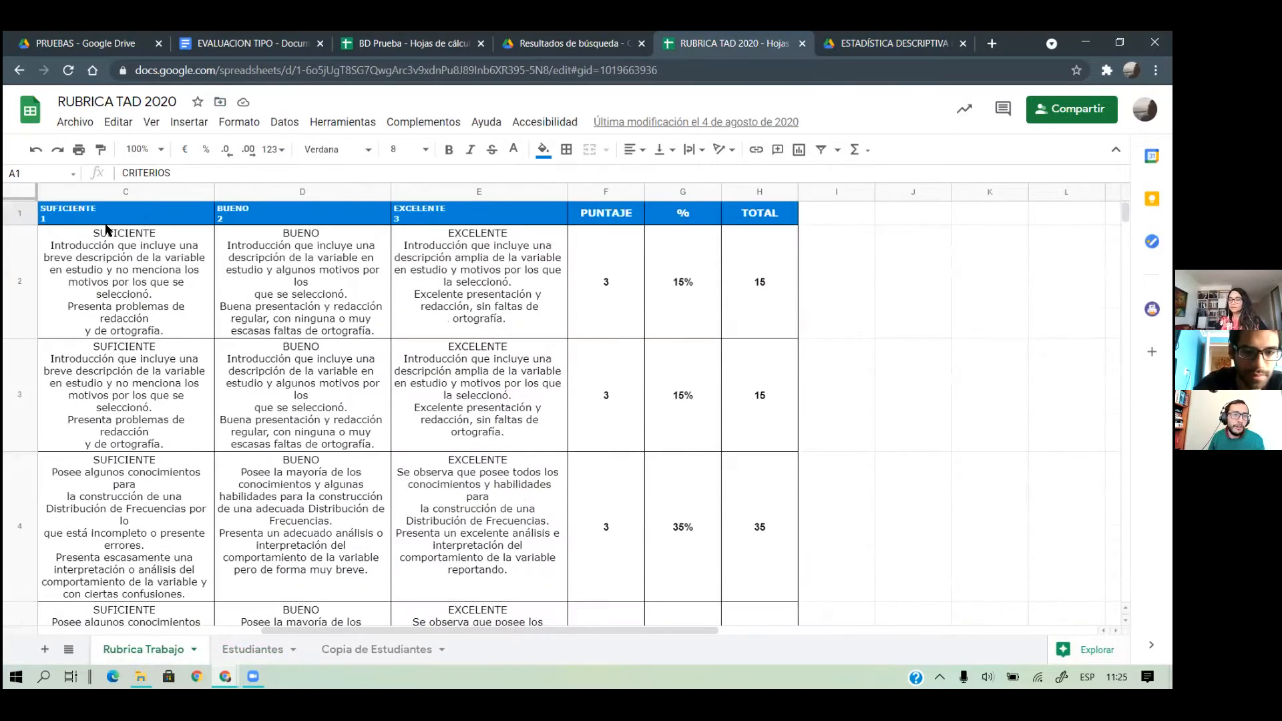
pyautogui.scroll(-5, 276, 283)
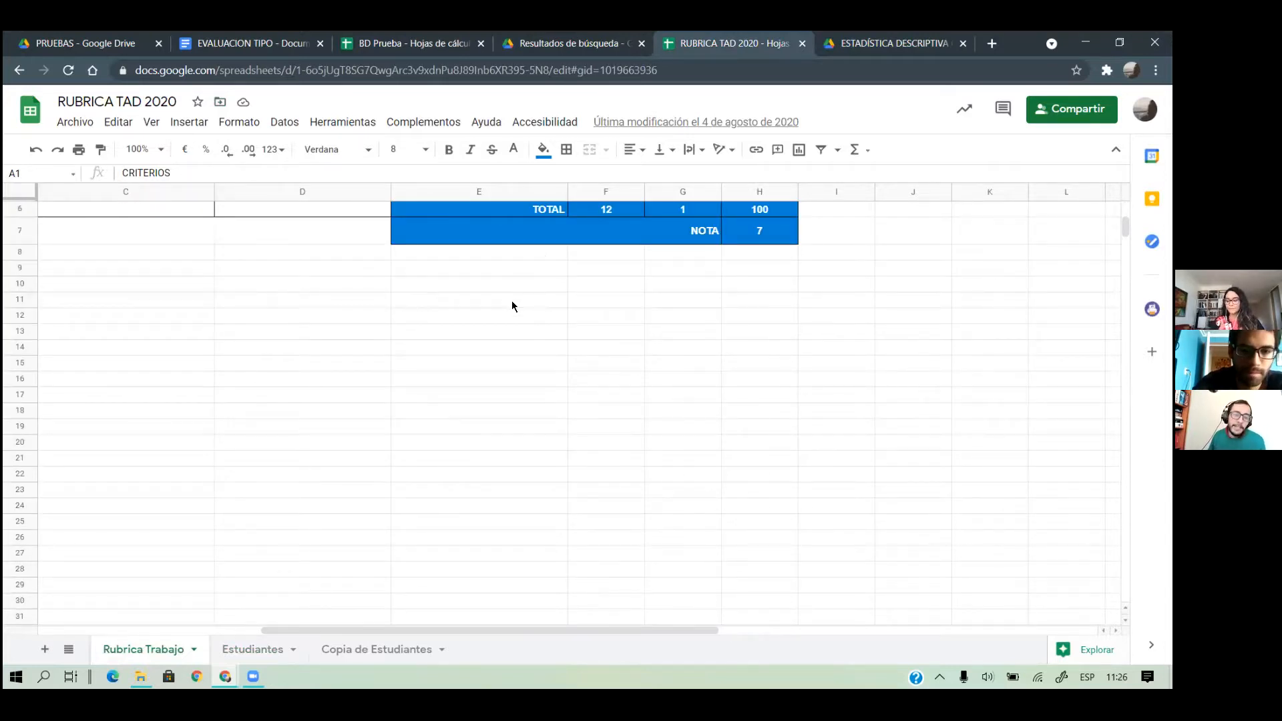
pyautogui.click(856, 50)
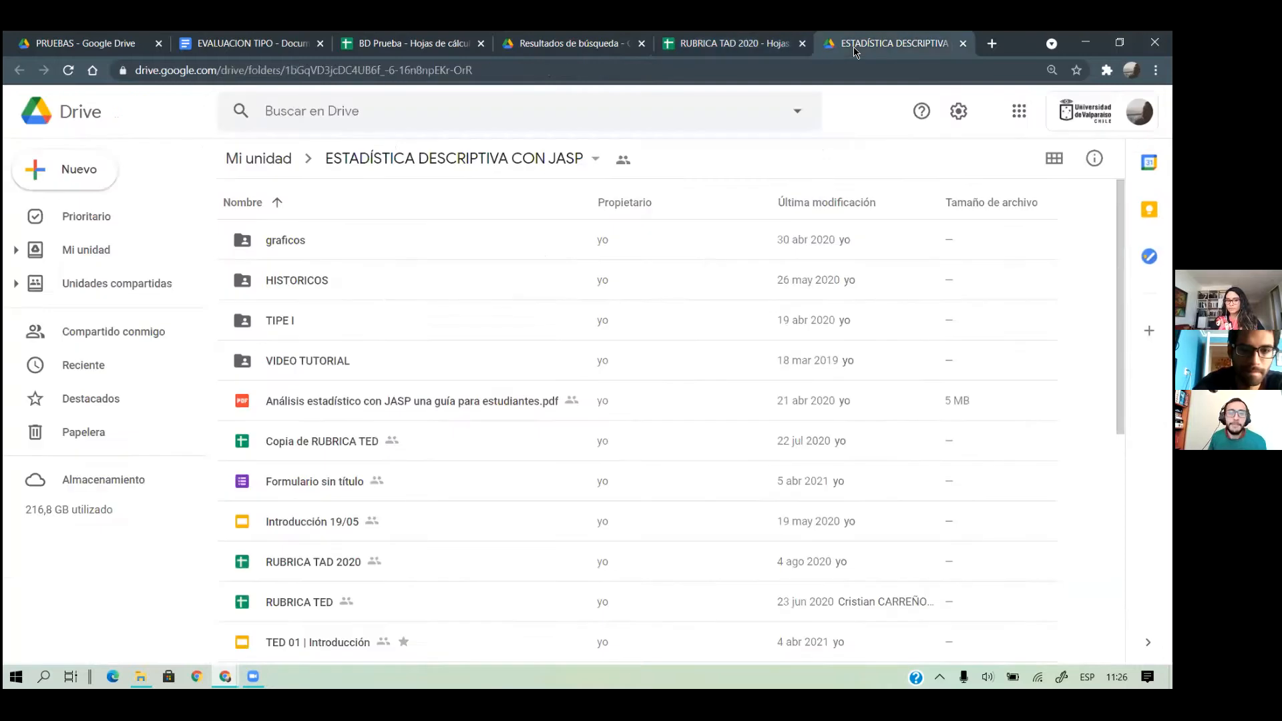